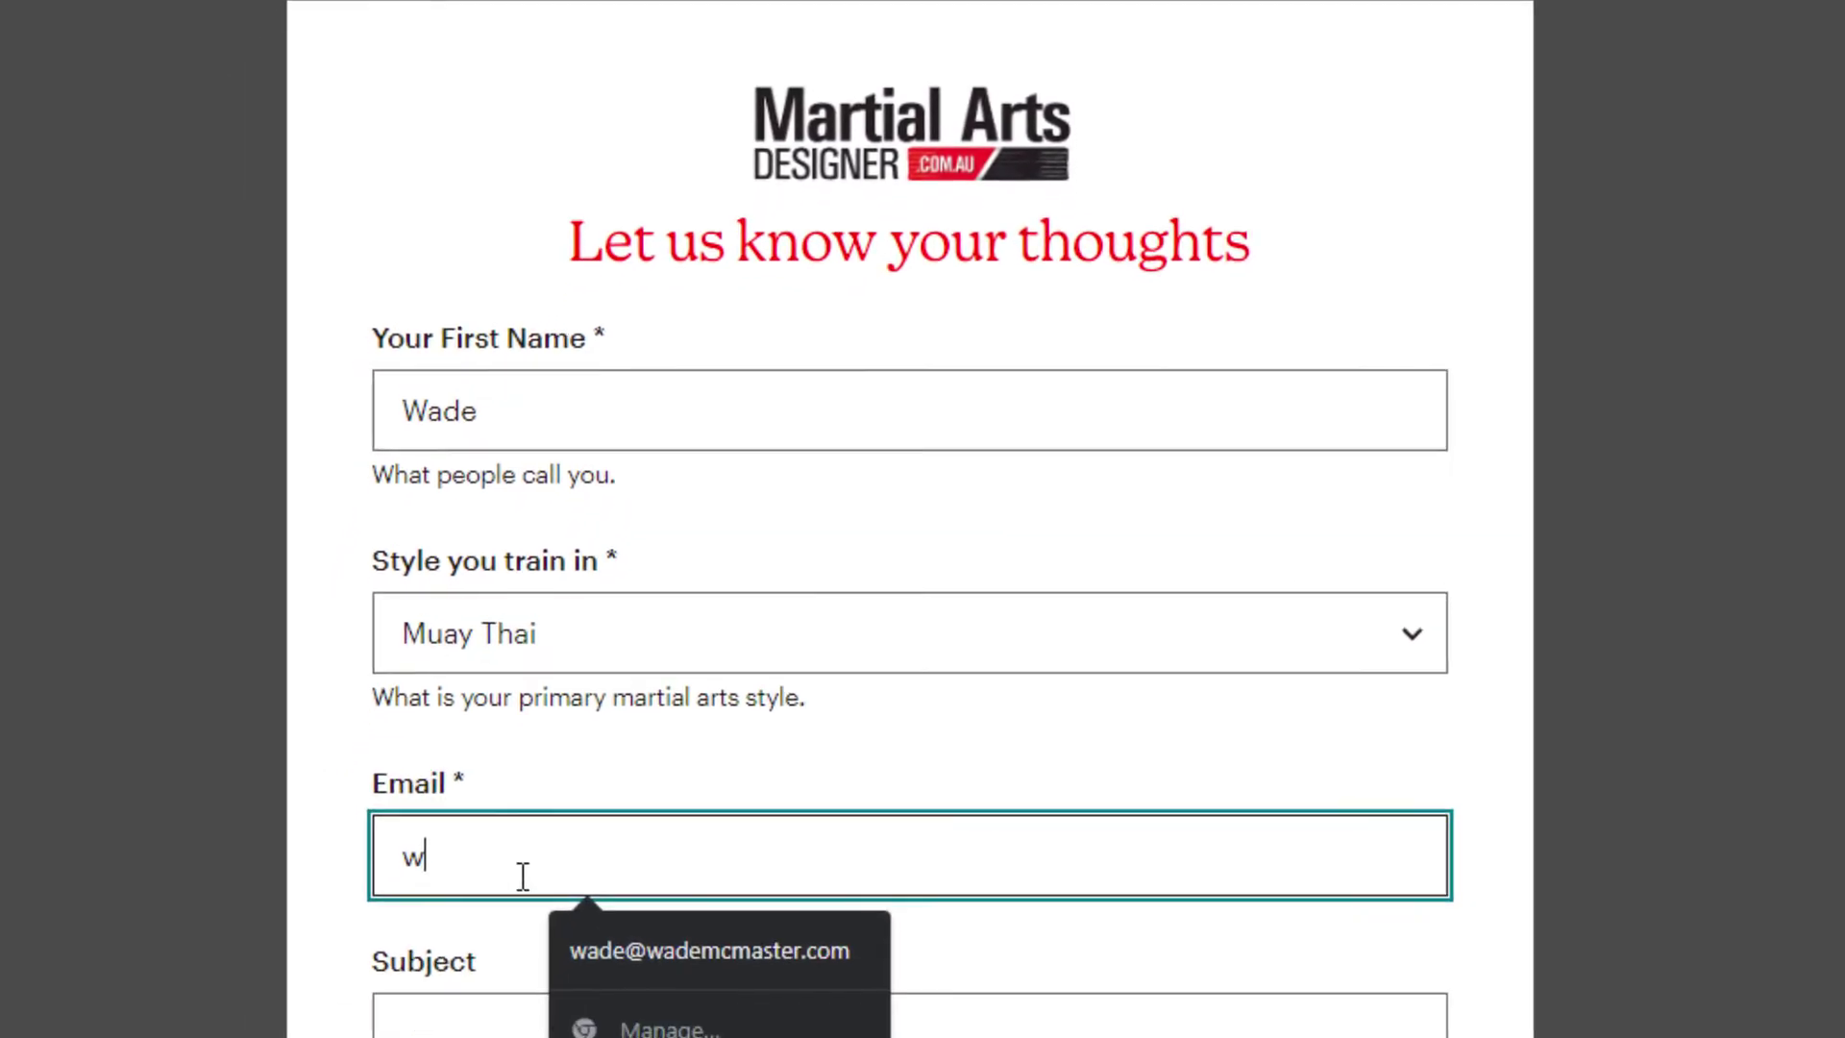
Send a test message with subject 'Hello' and body 'Messager!' through the live contact form.
left_click(798, 943)
left_click(694, 1031)
type("Hello")
key("Tab")
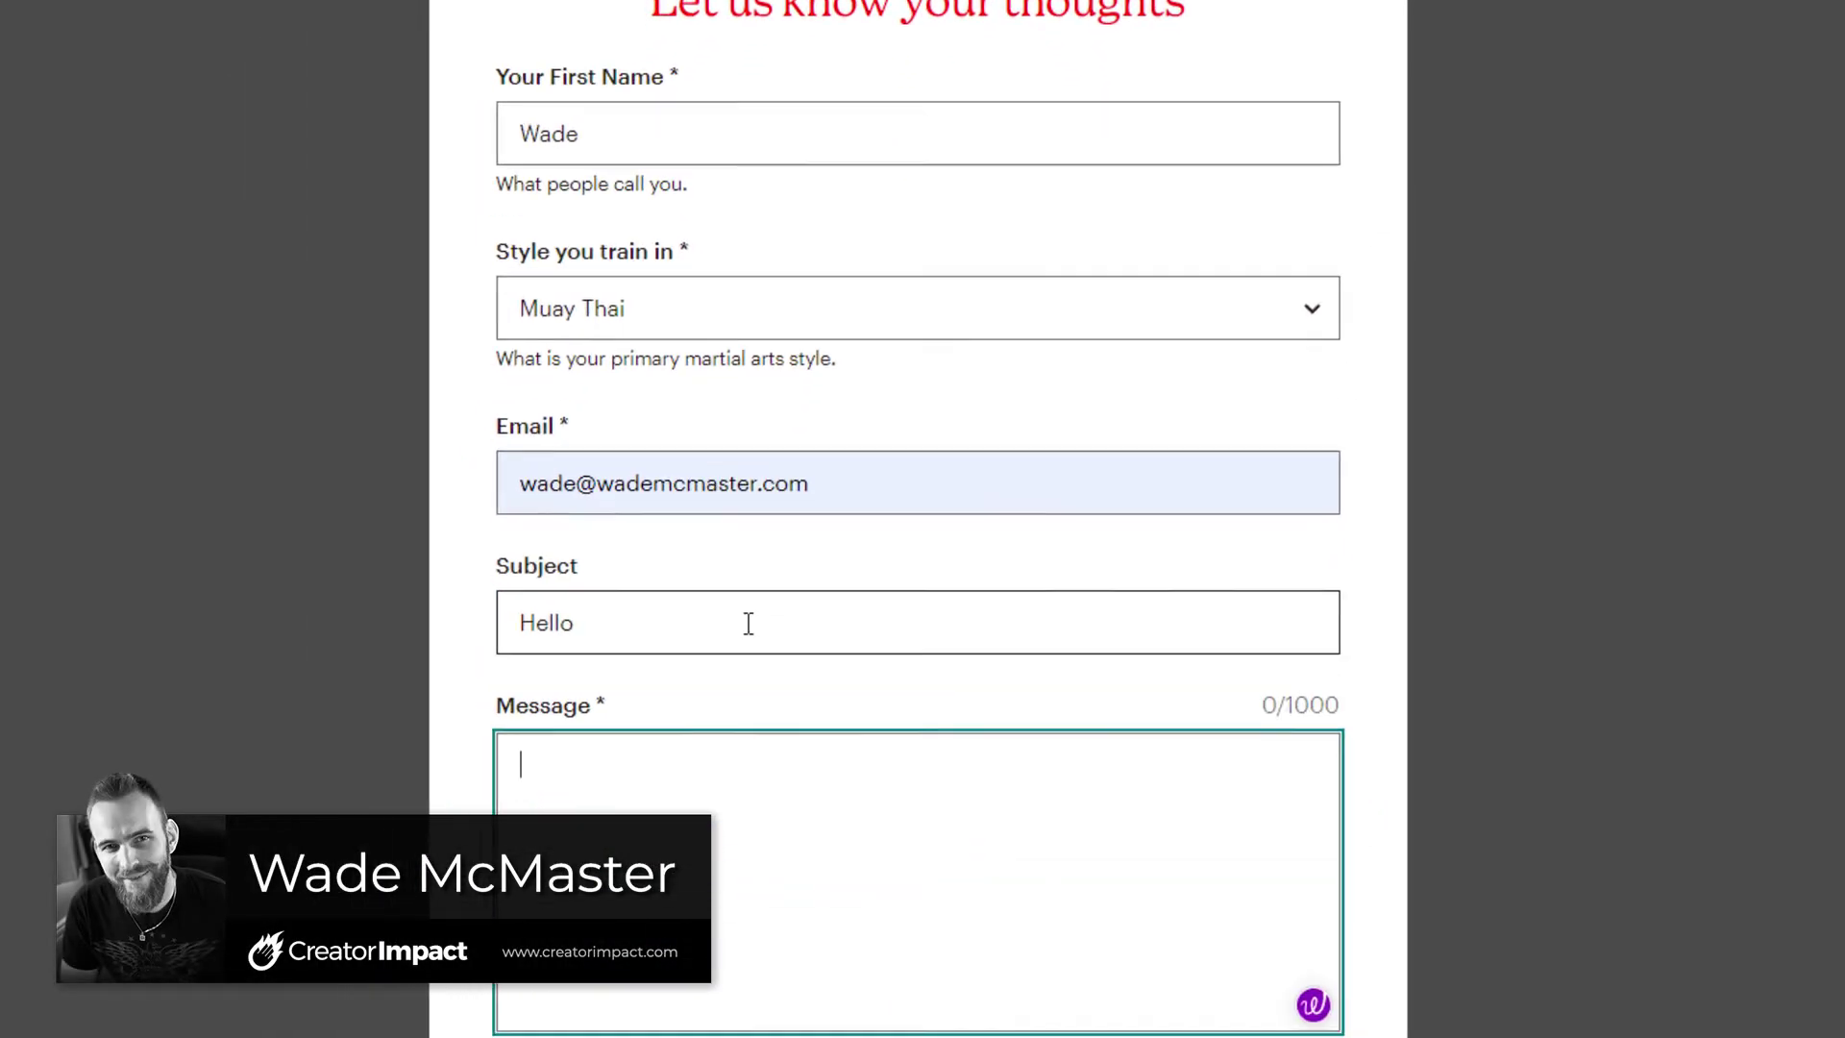
type("Messager!")
left_click(716, 992)
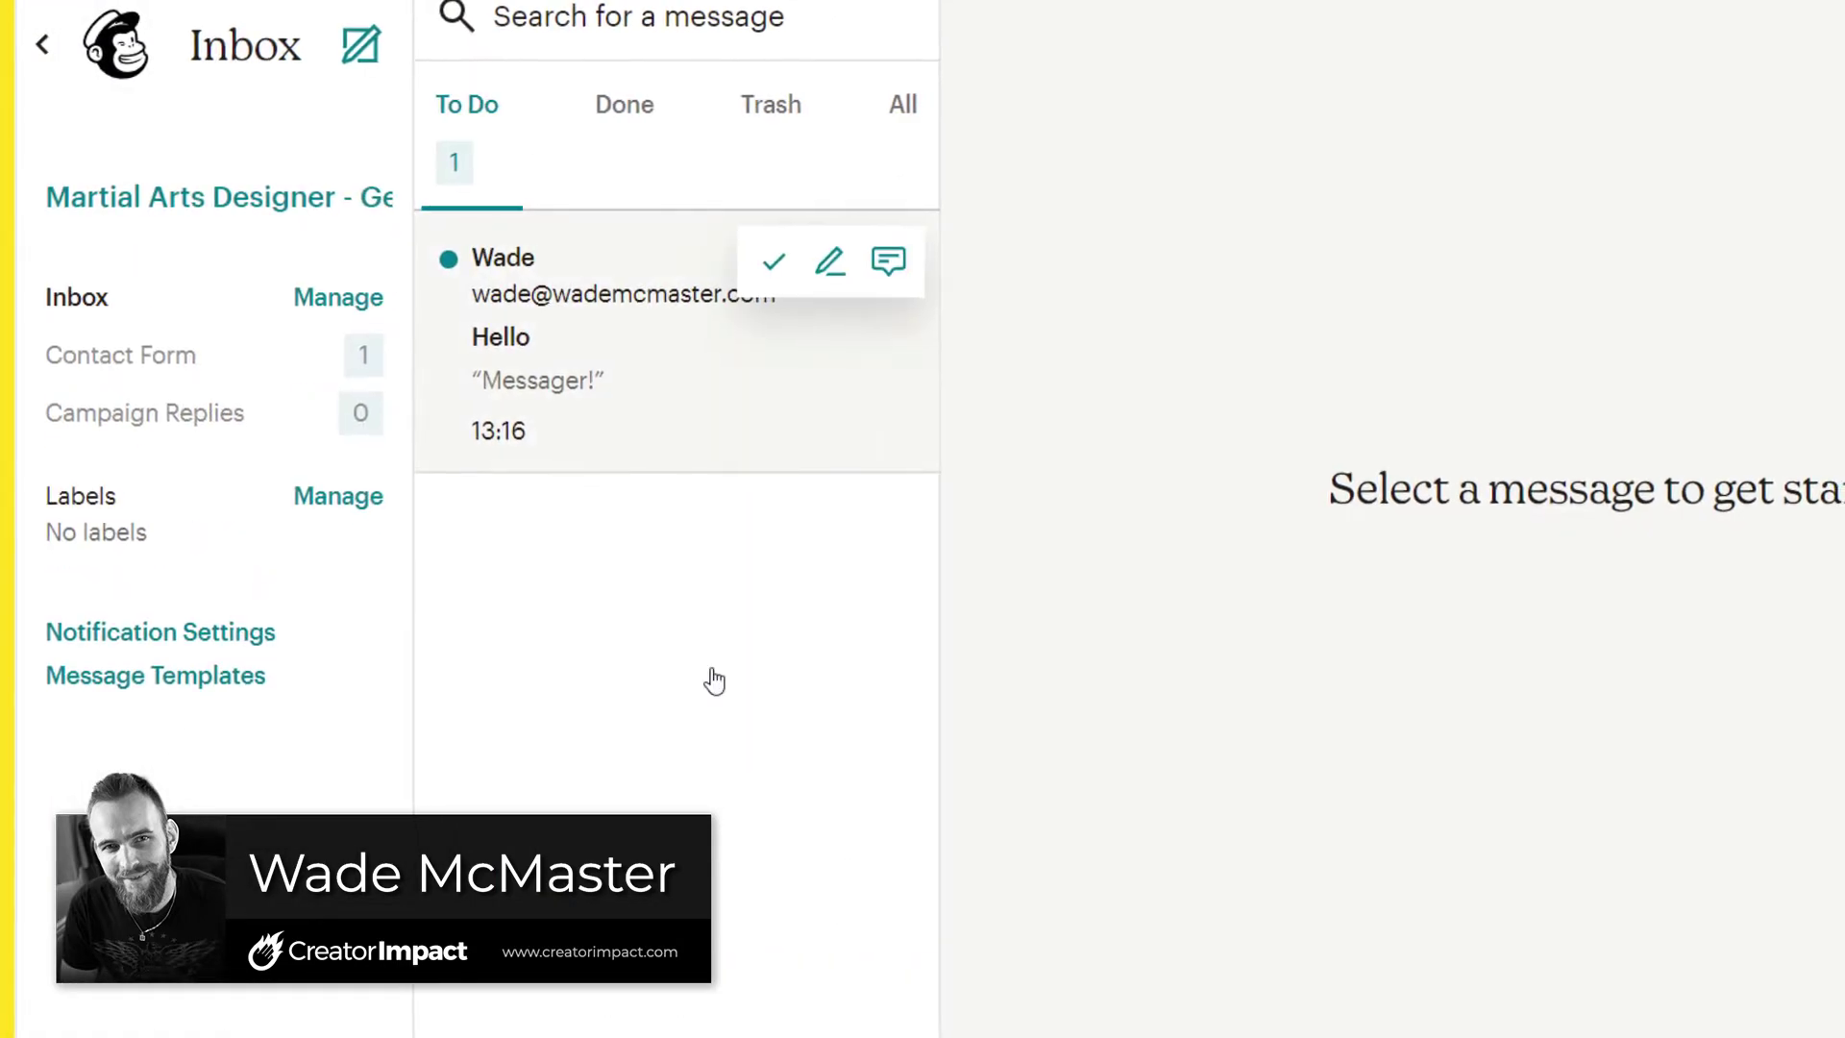
Open the received test message, then go to the Portfolio audience's dashboard.
left_click(620, 389)
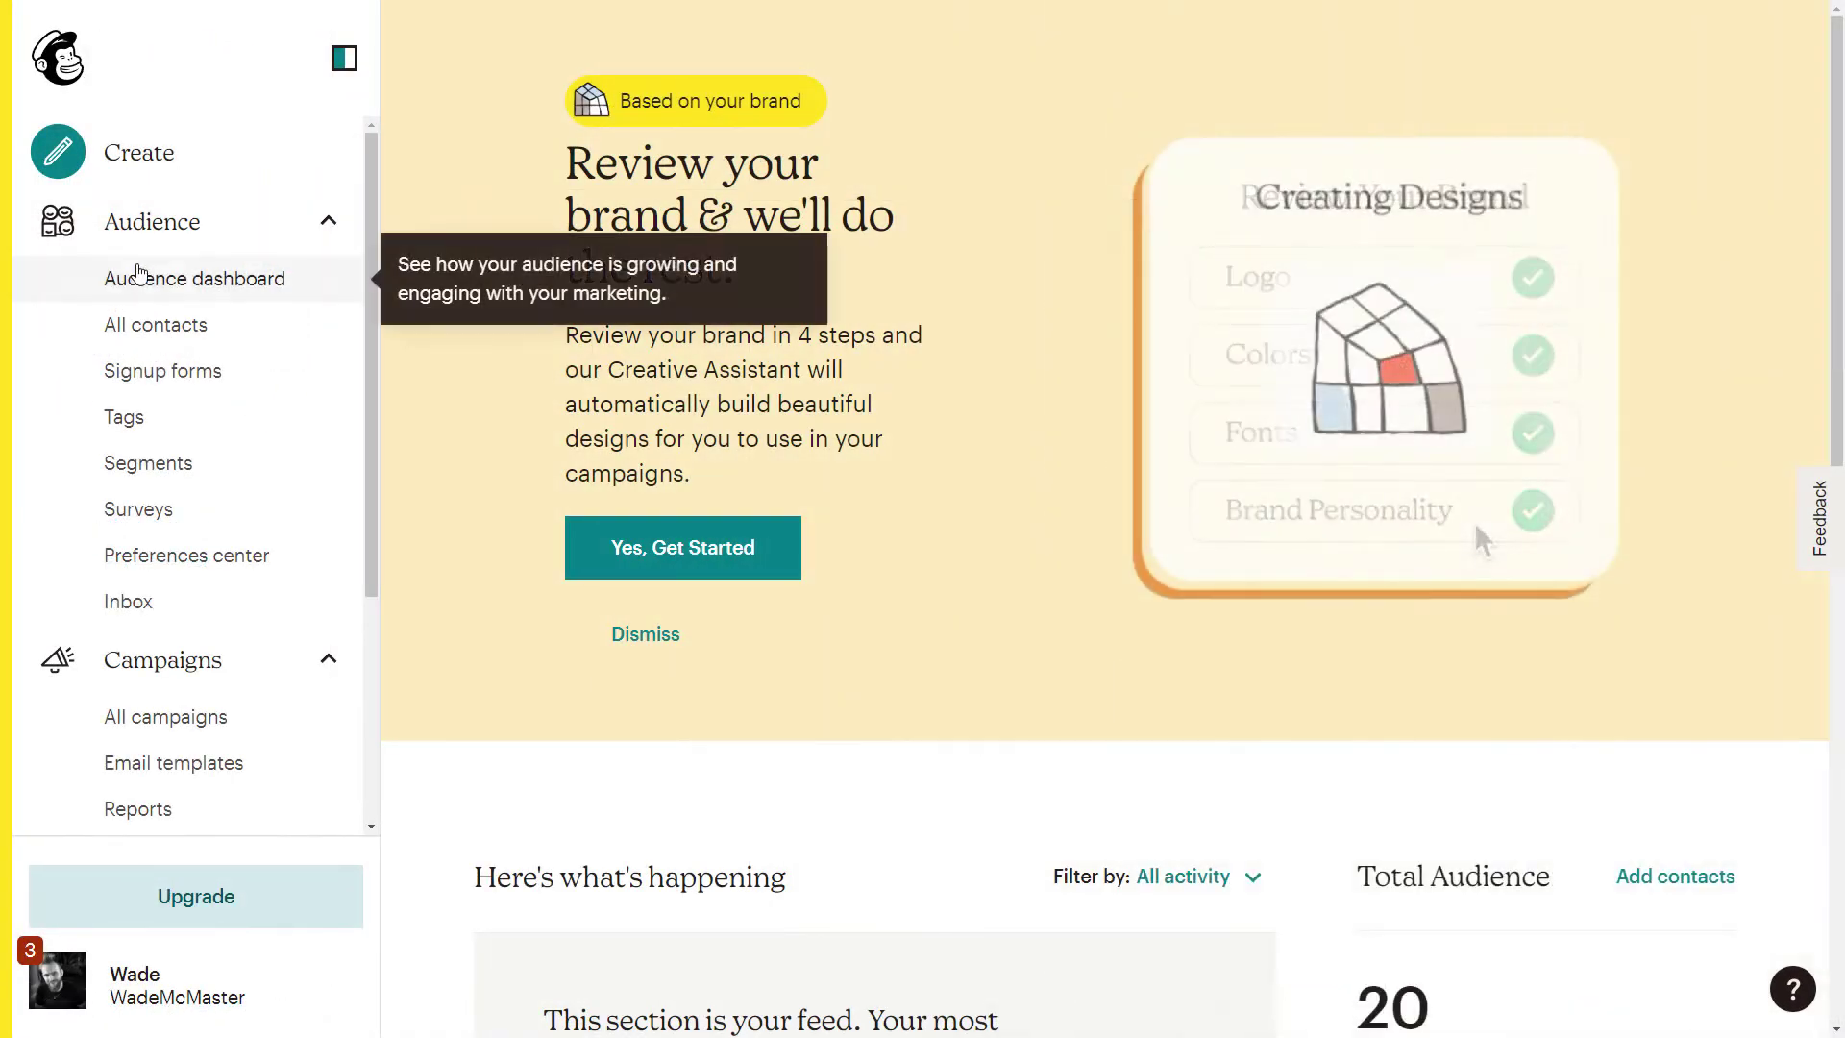
left_click(329, 222)
left_click(330, 221)
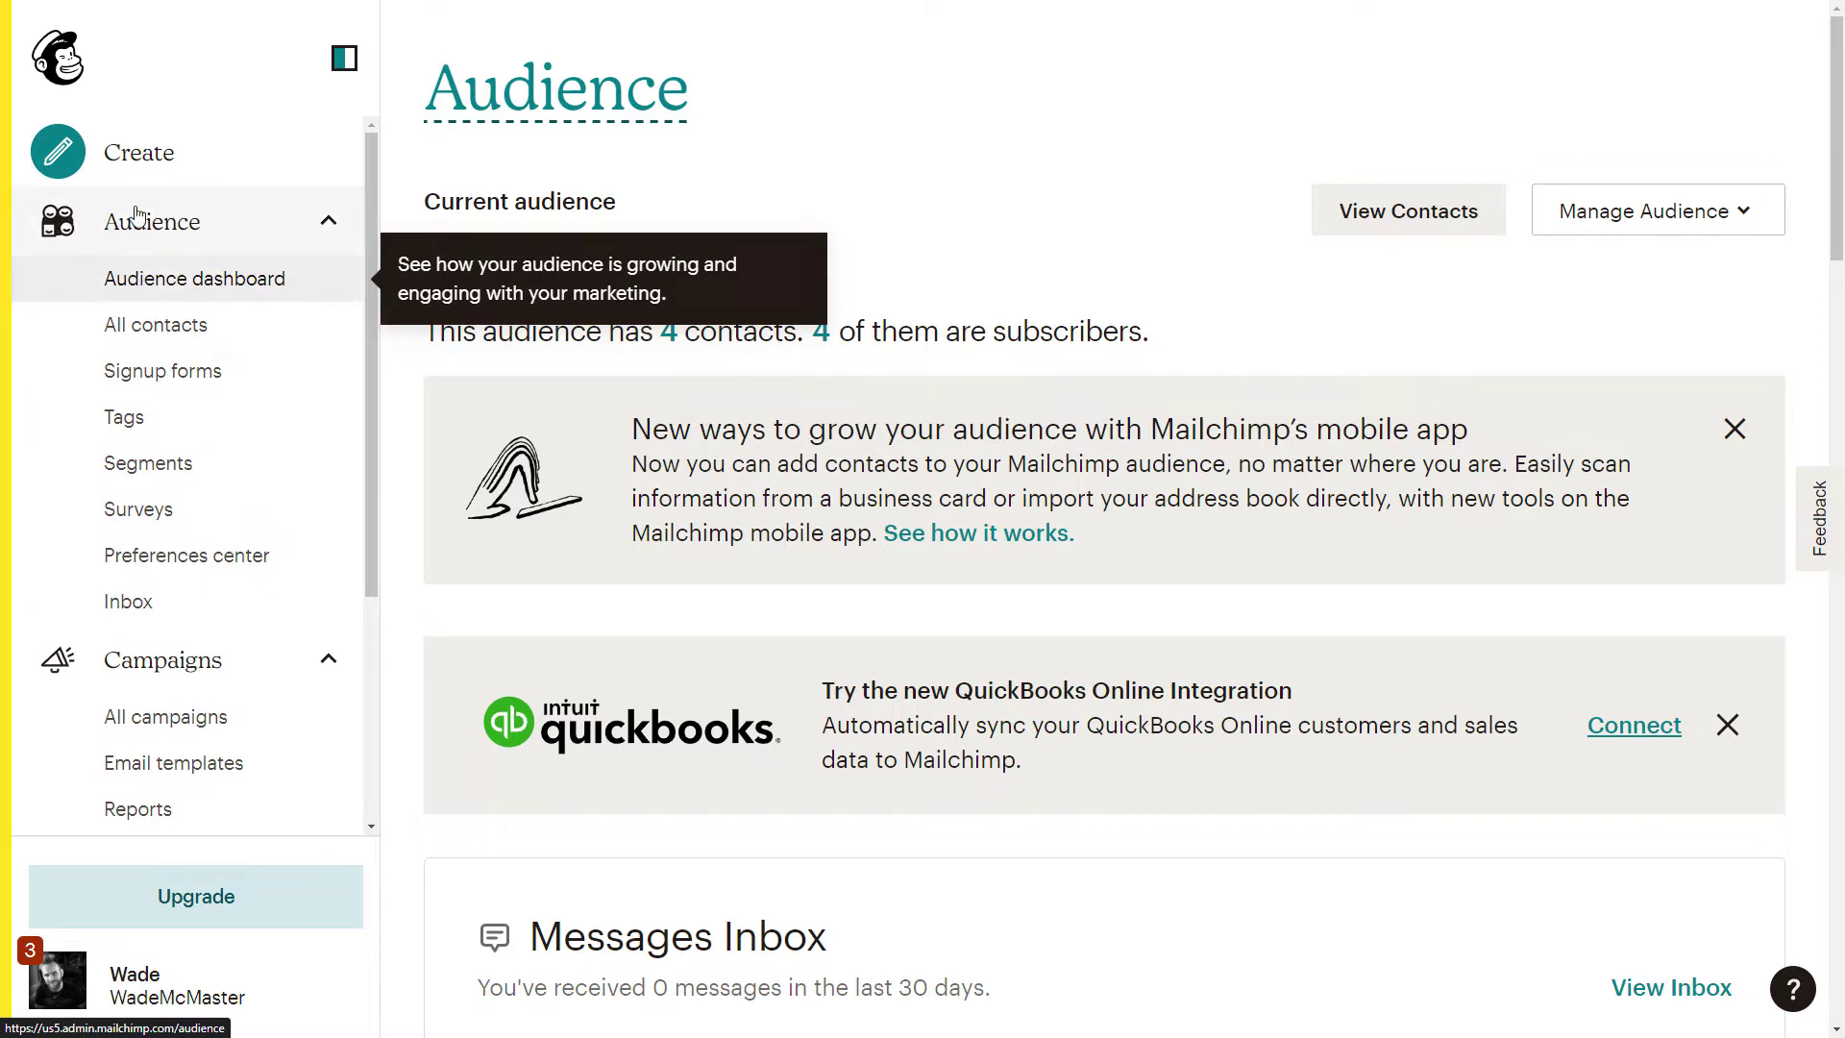
Switch All contacts to the Martial Arts Designer - Get Started Book audience and browse its 16 contacts.
left_click(151, 333)
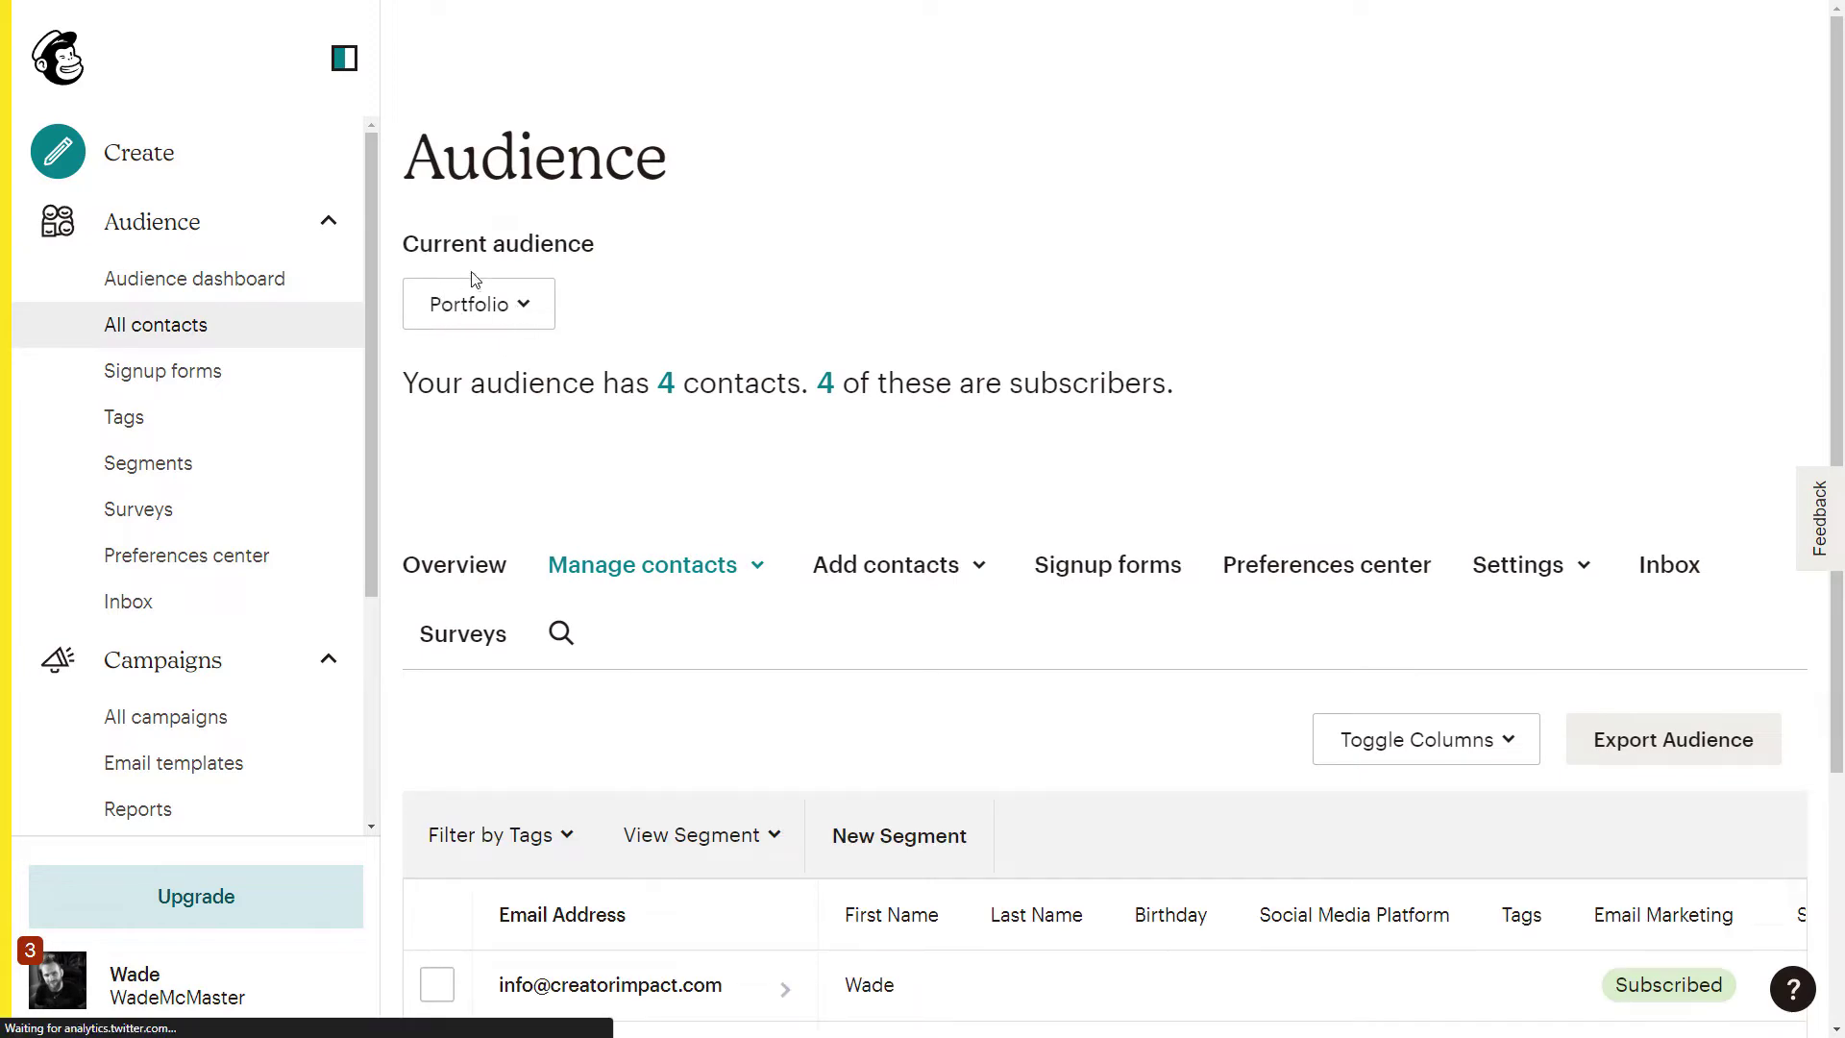
left_click(521, 317)
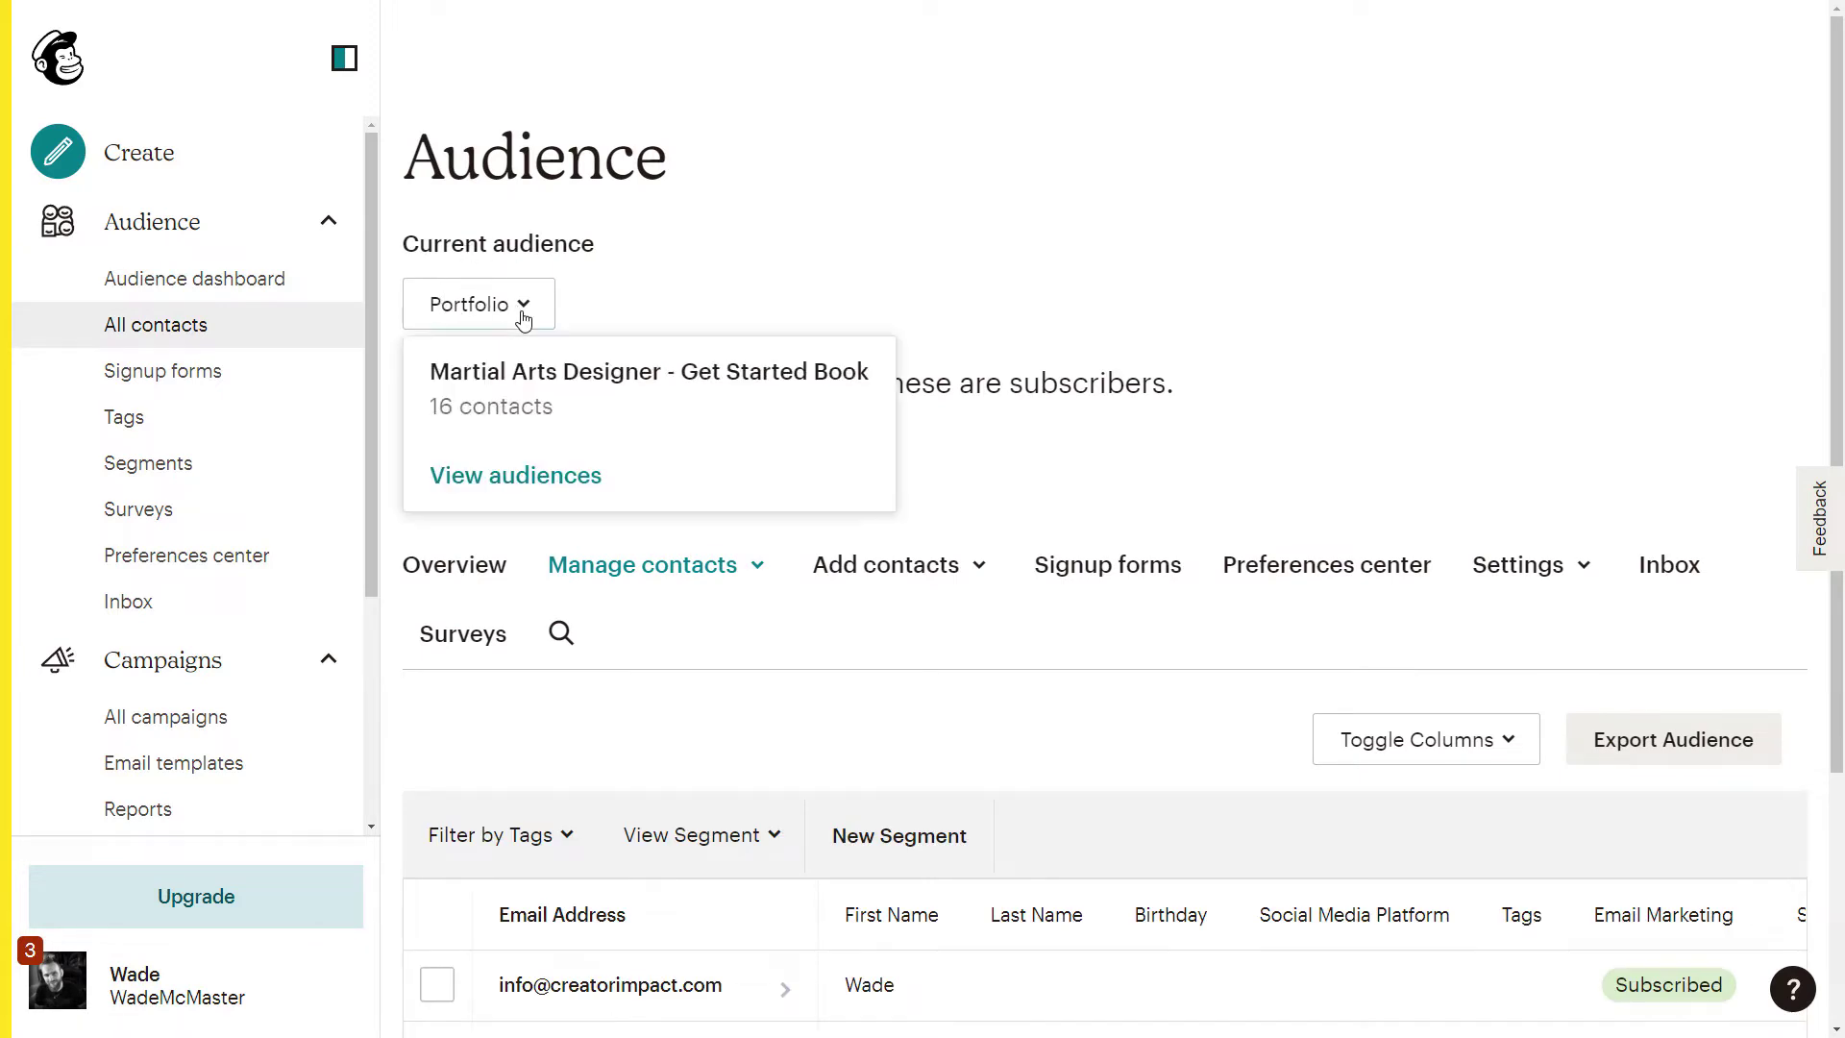
left_click(549, 382)
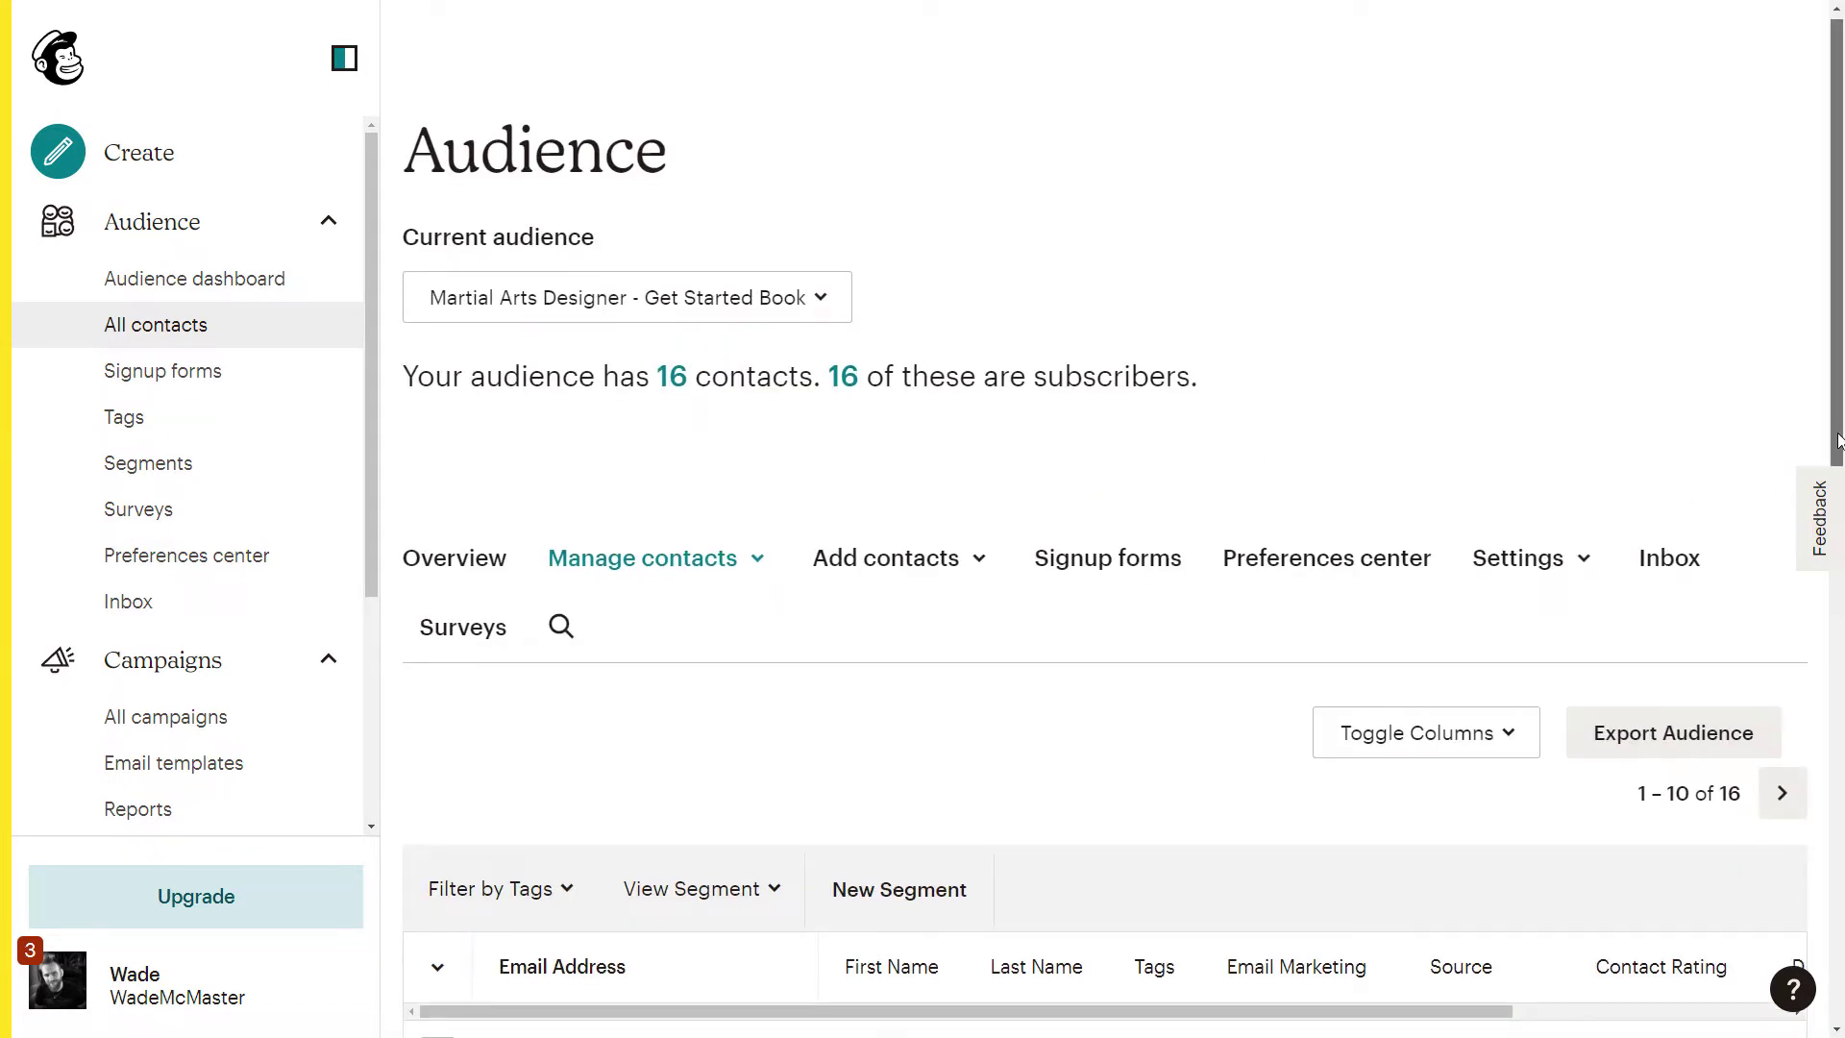
scroll(1837, 510, "down", 2)
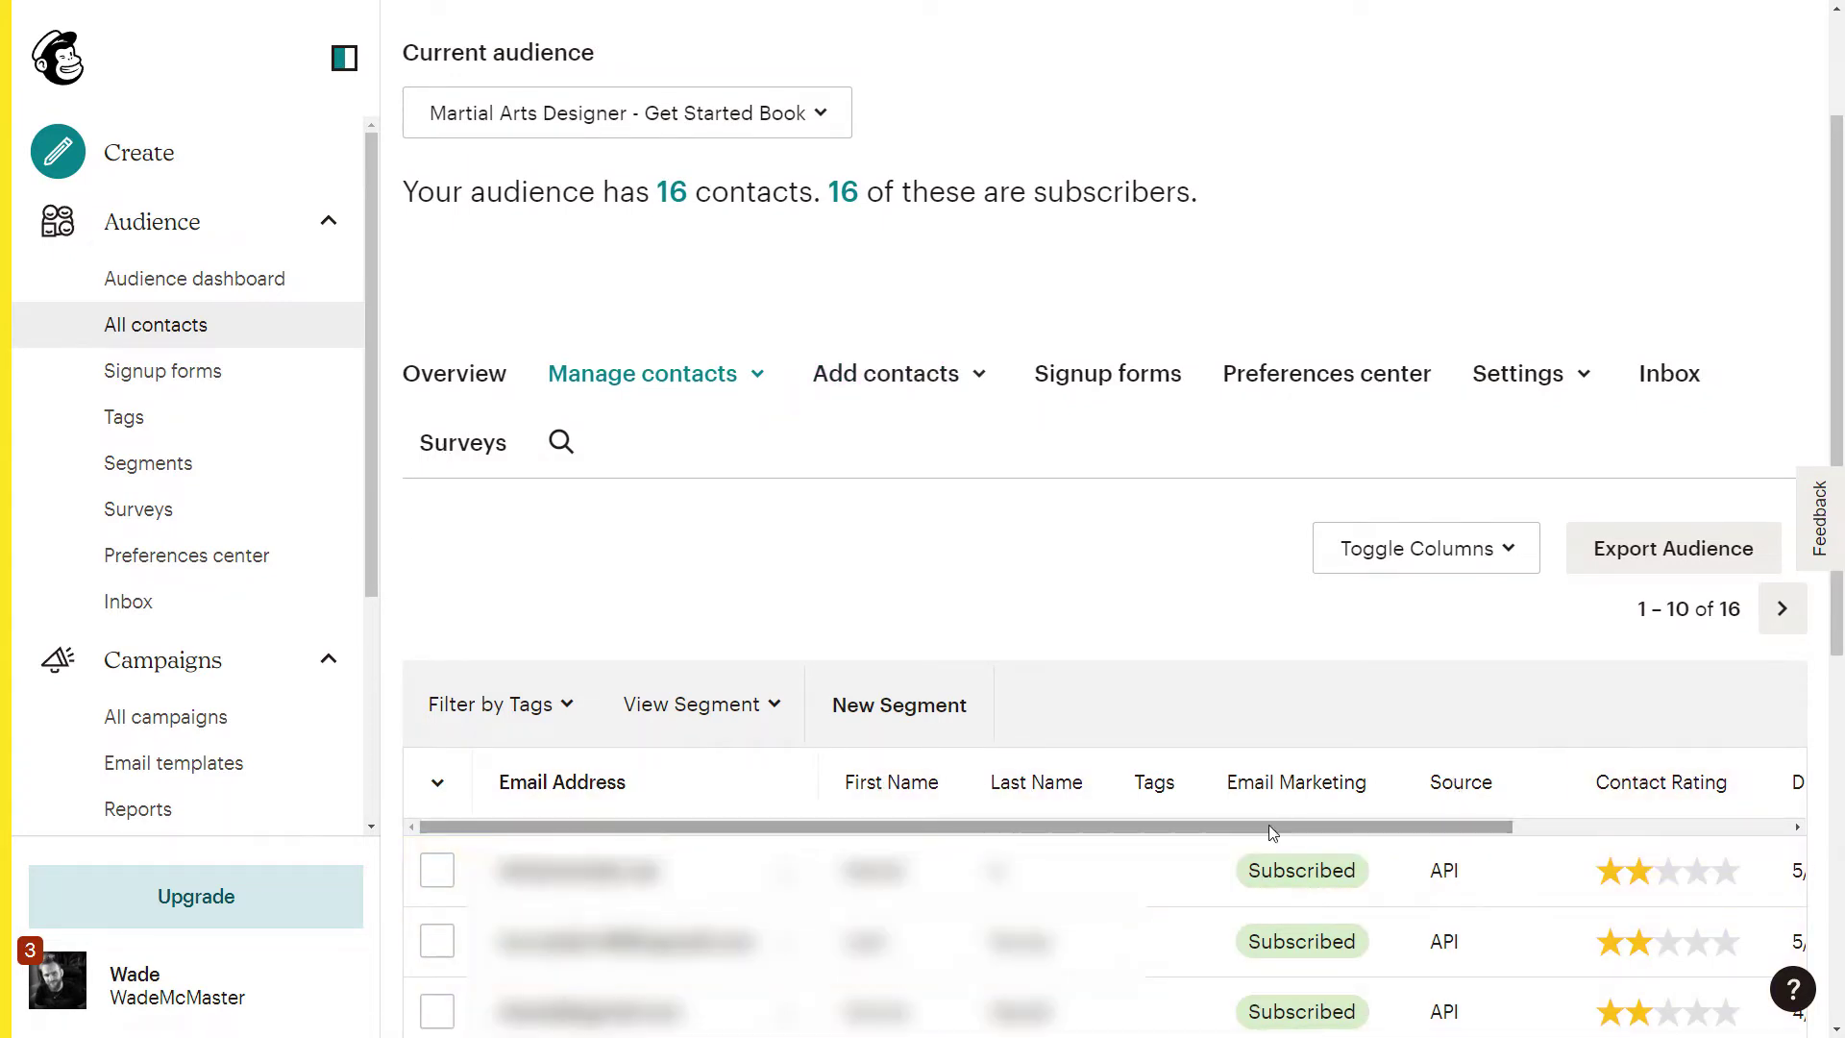
left_click_drag(1278, 827, 965, 769)
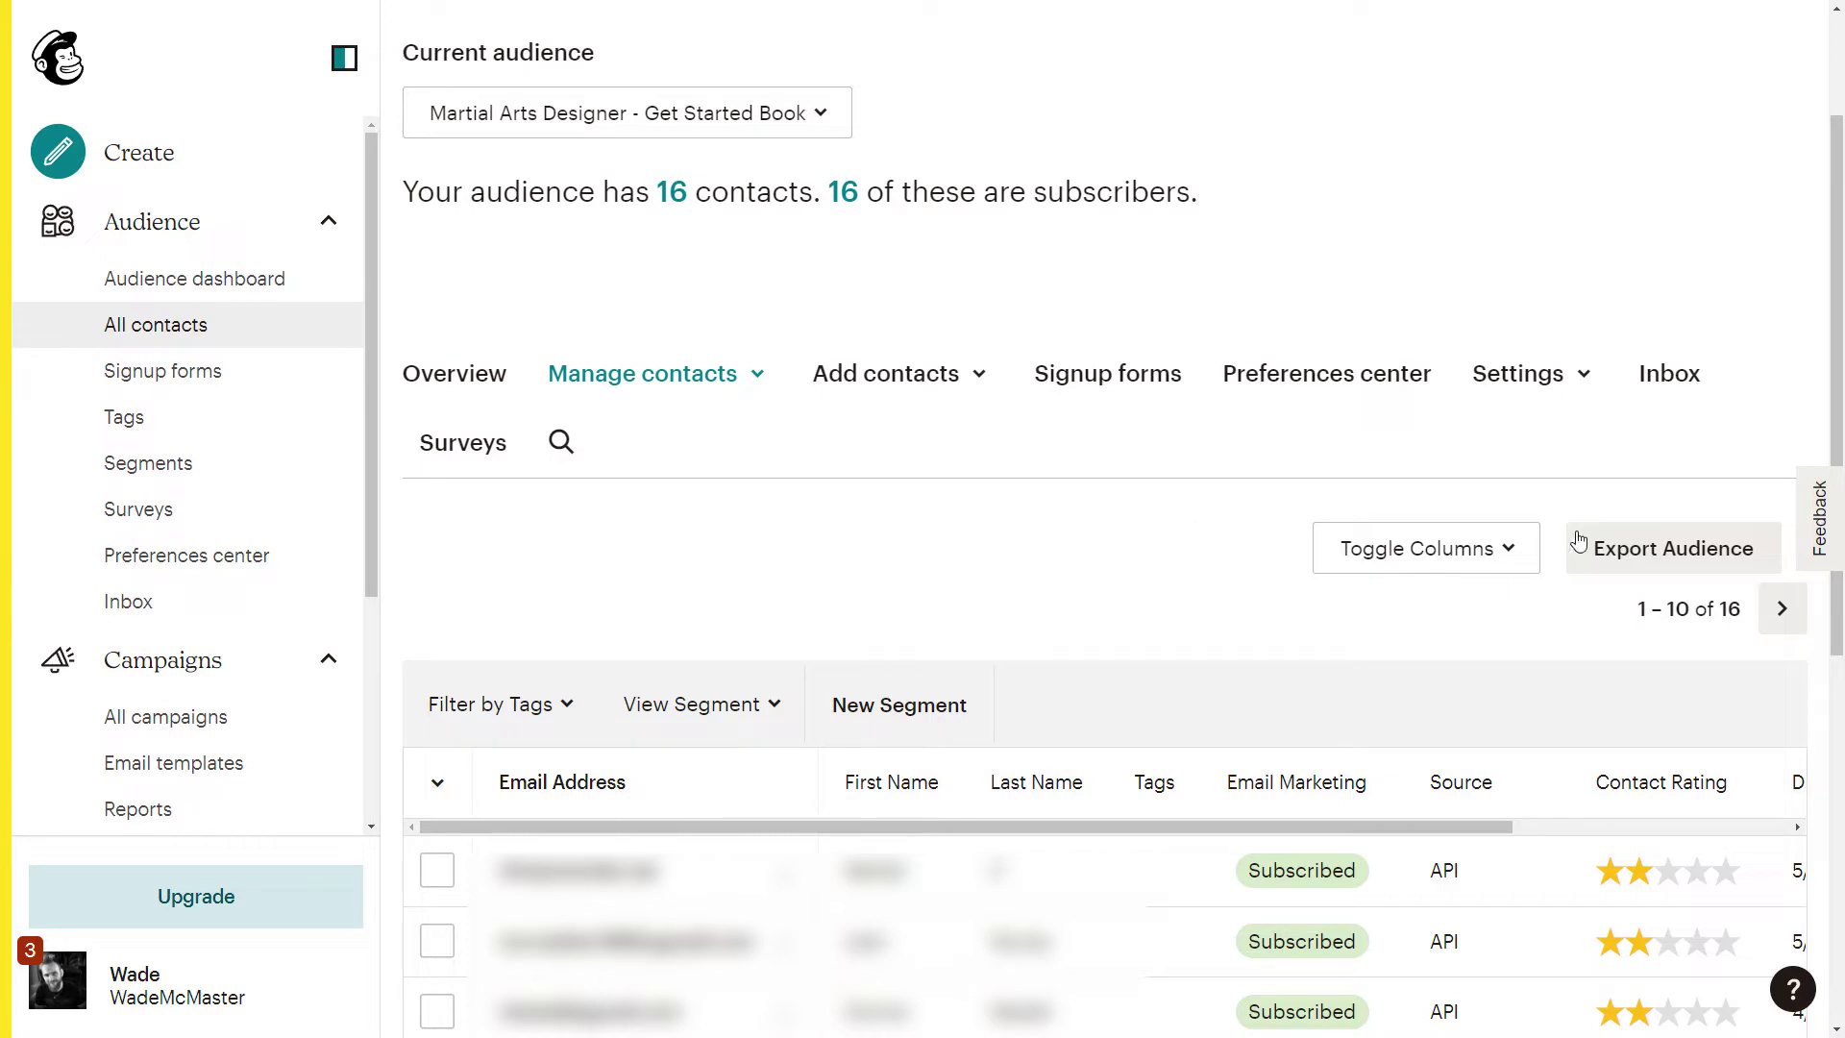
Add a new Drop Down field under Settings > Audience fields and *|MERGE|* tags.
left_click(1587, 382)
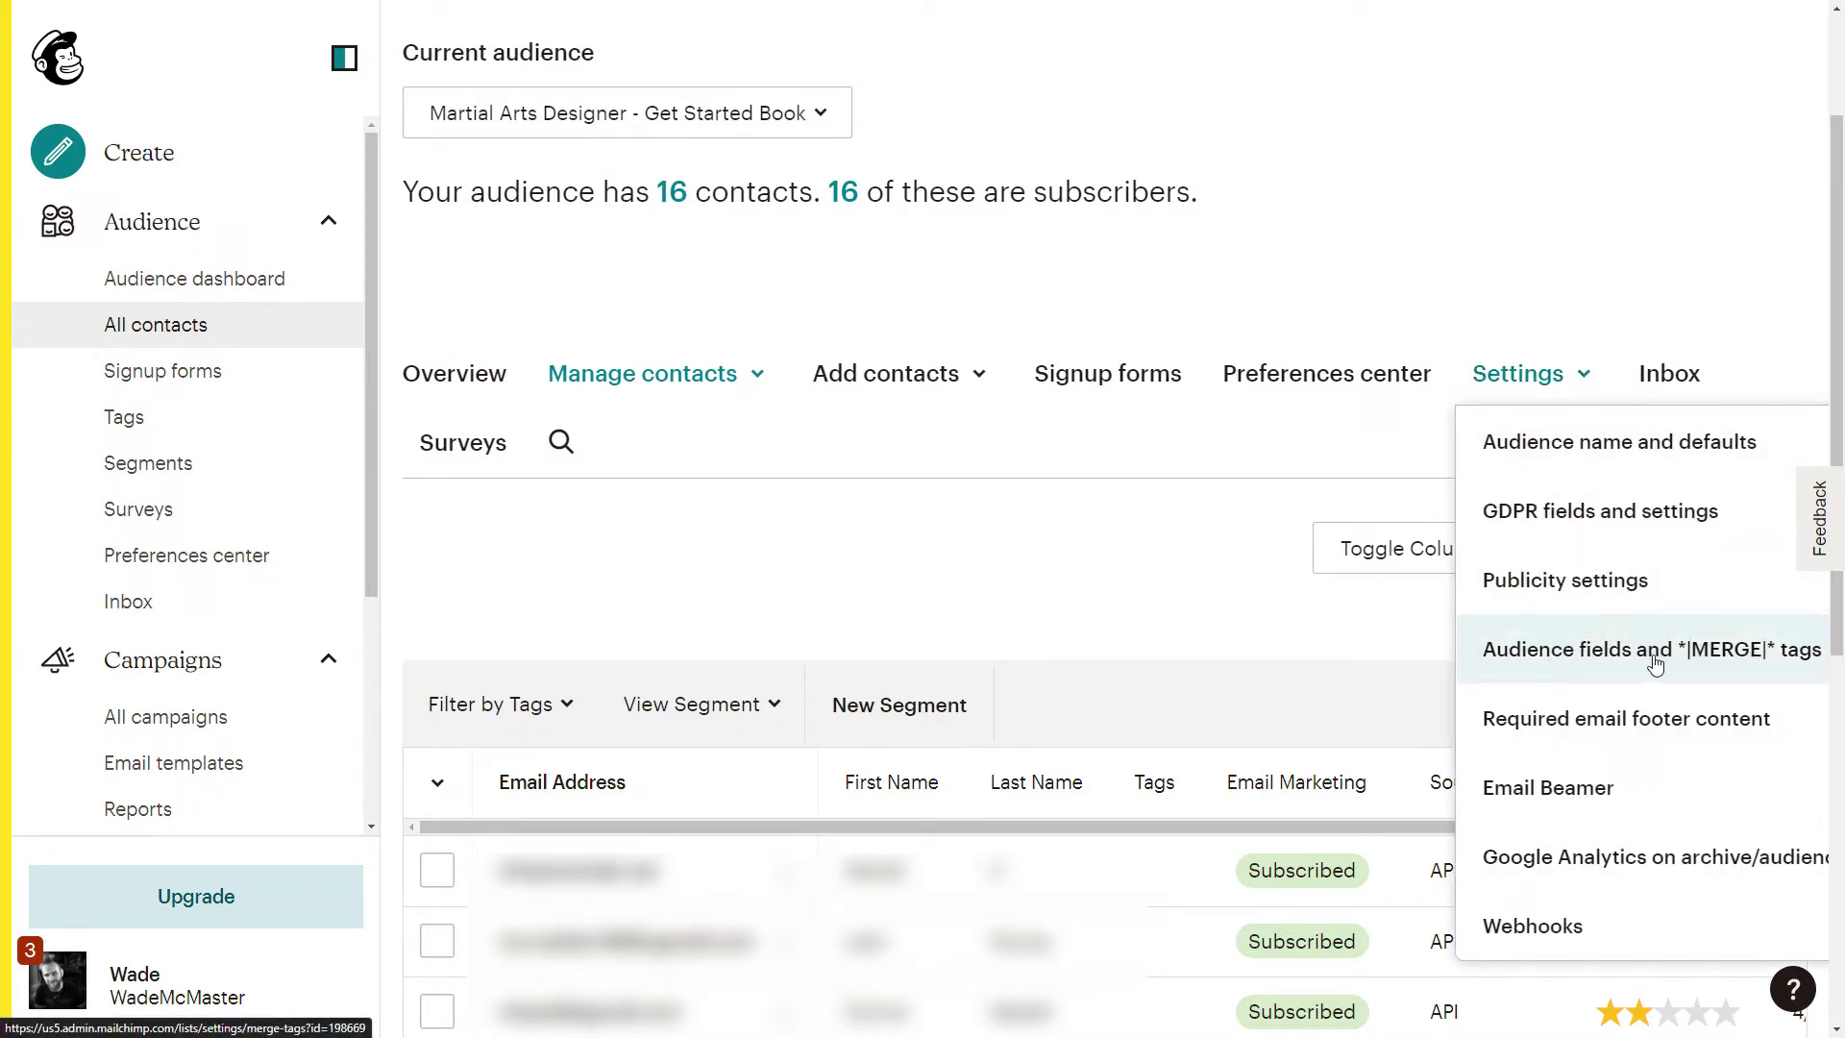
left_click(1597, 651)
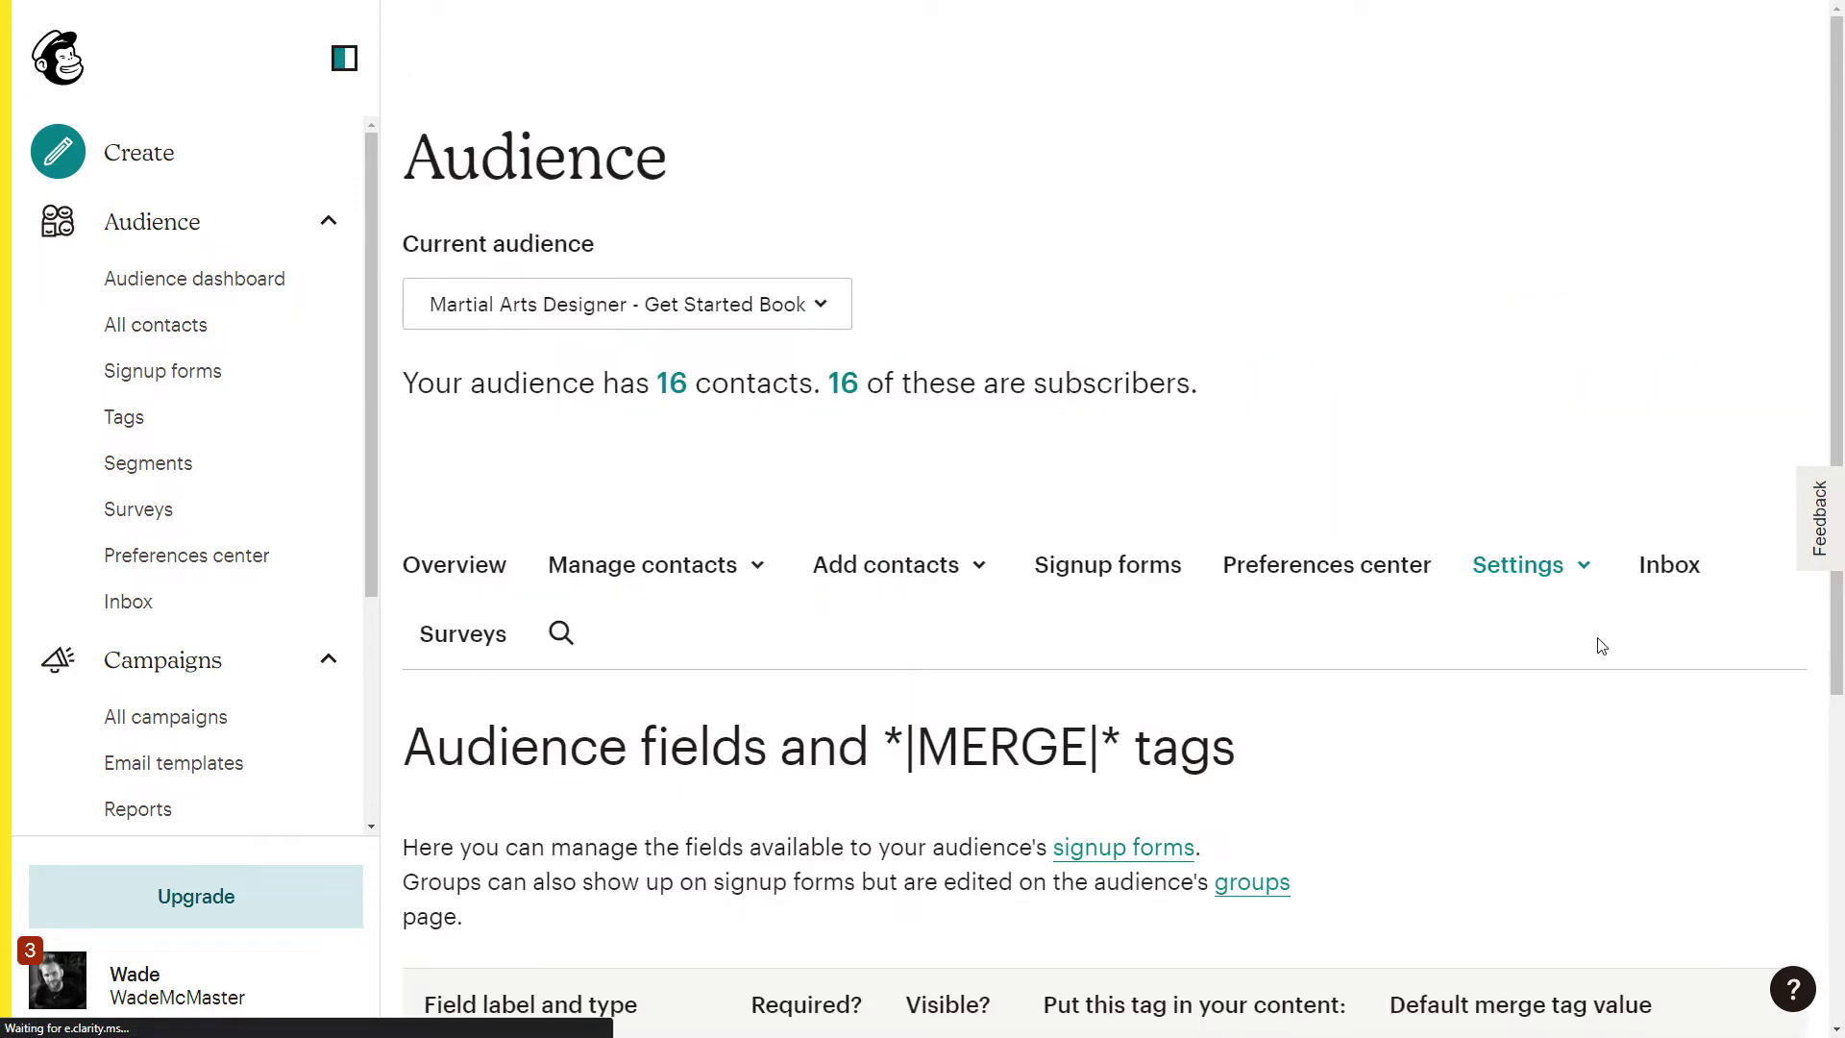
scroll(1840, 629, "down", 5)
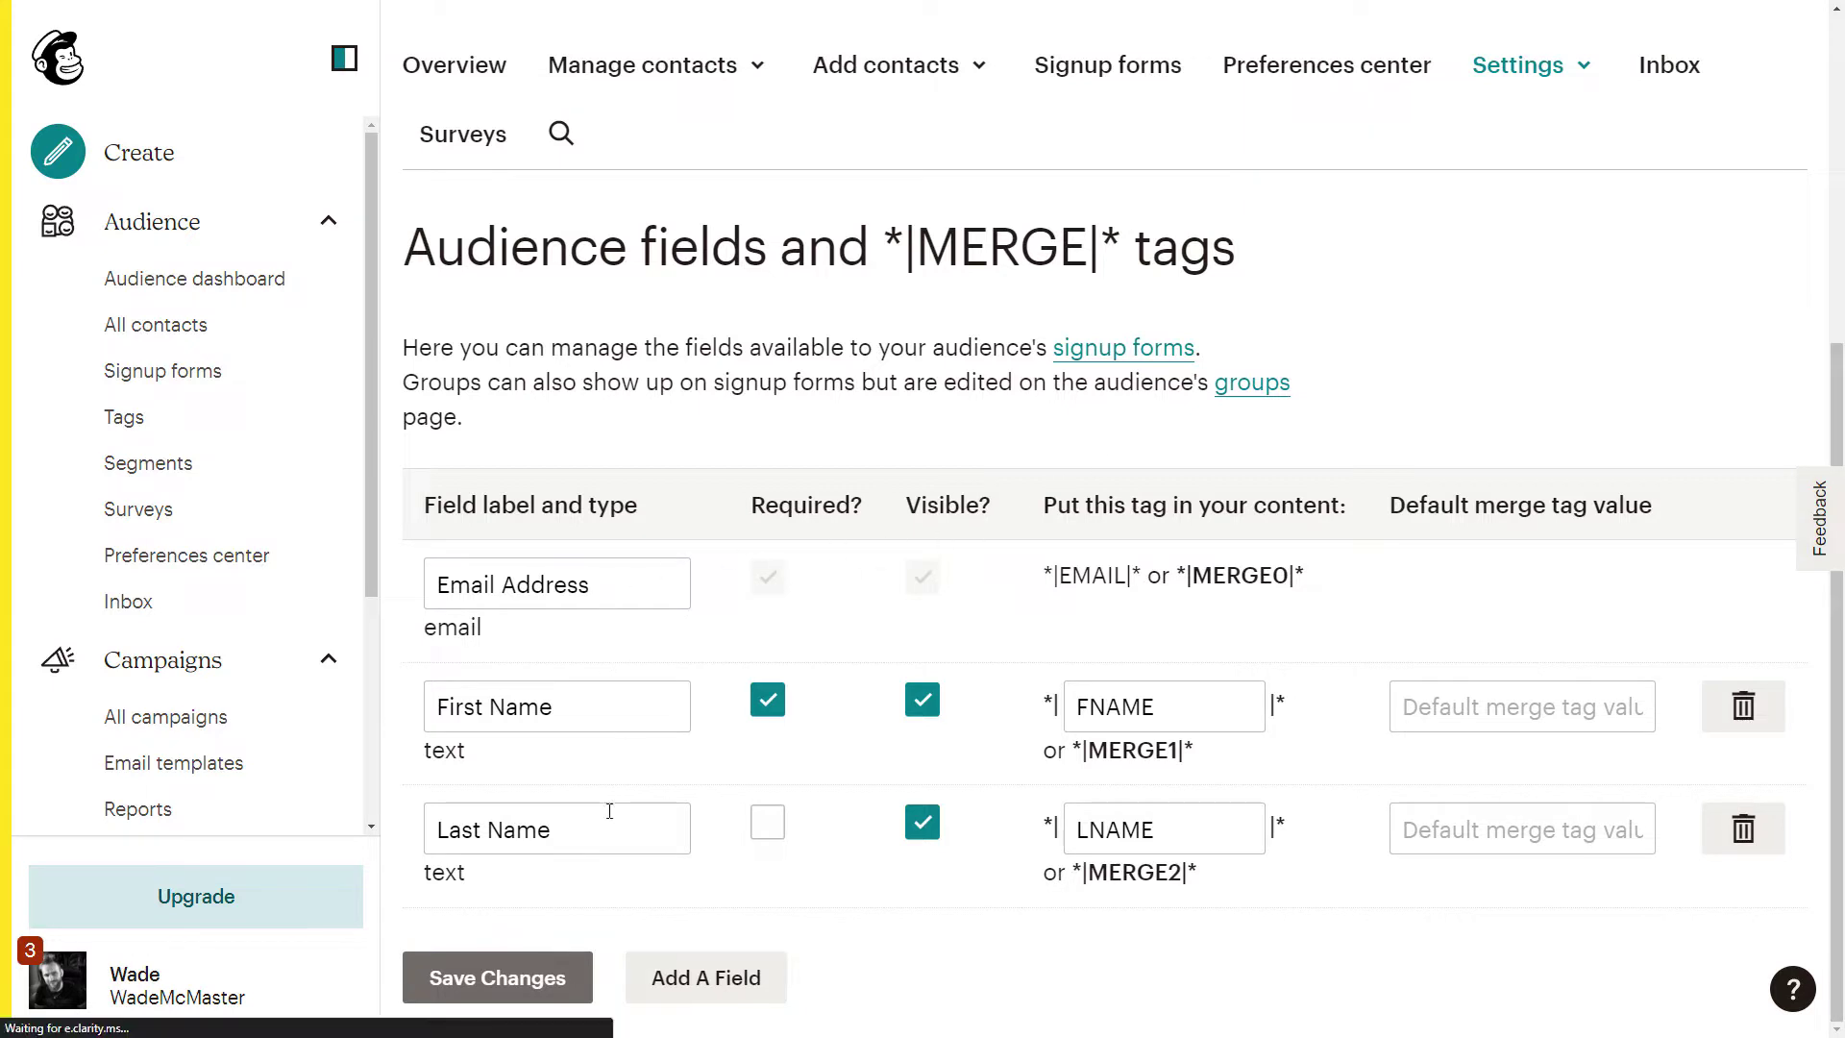
left_click(708, 977)
scroll(762, 753, "down", 1)
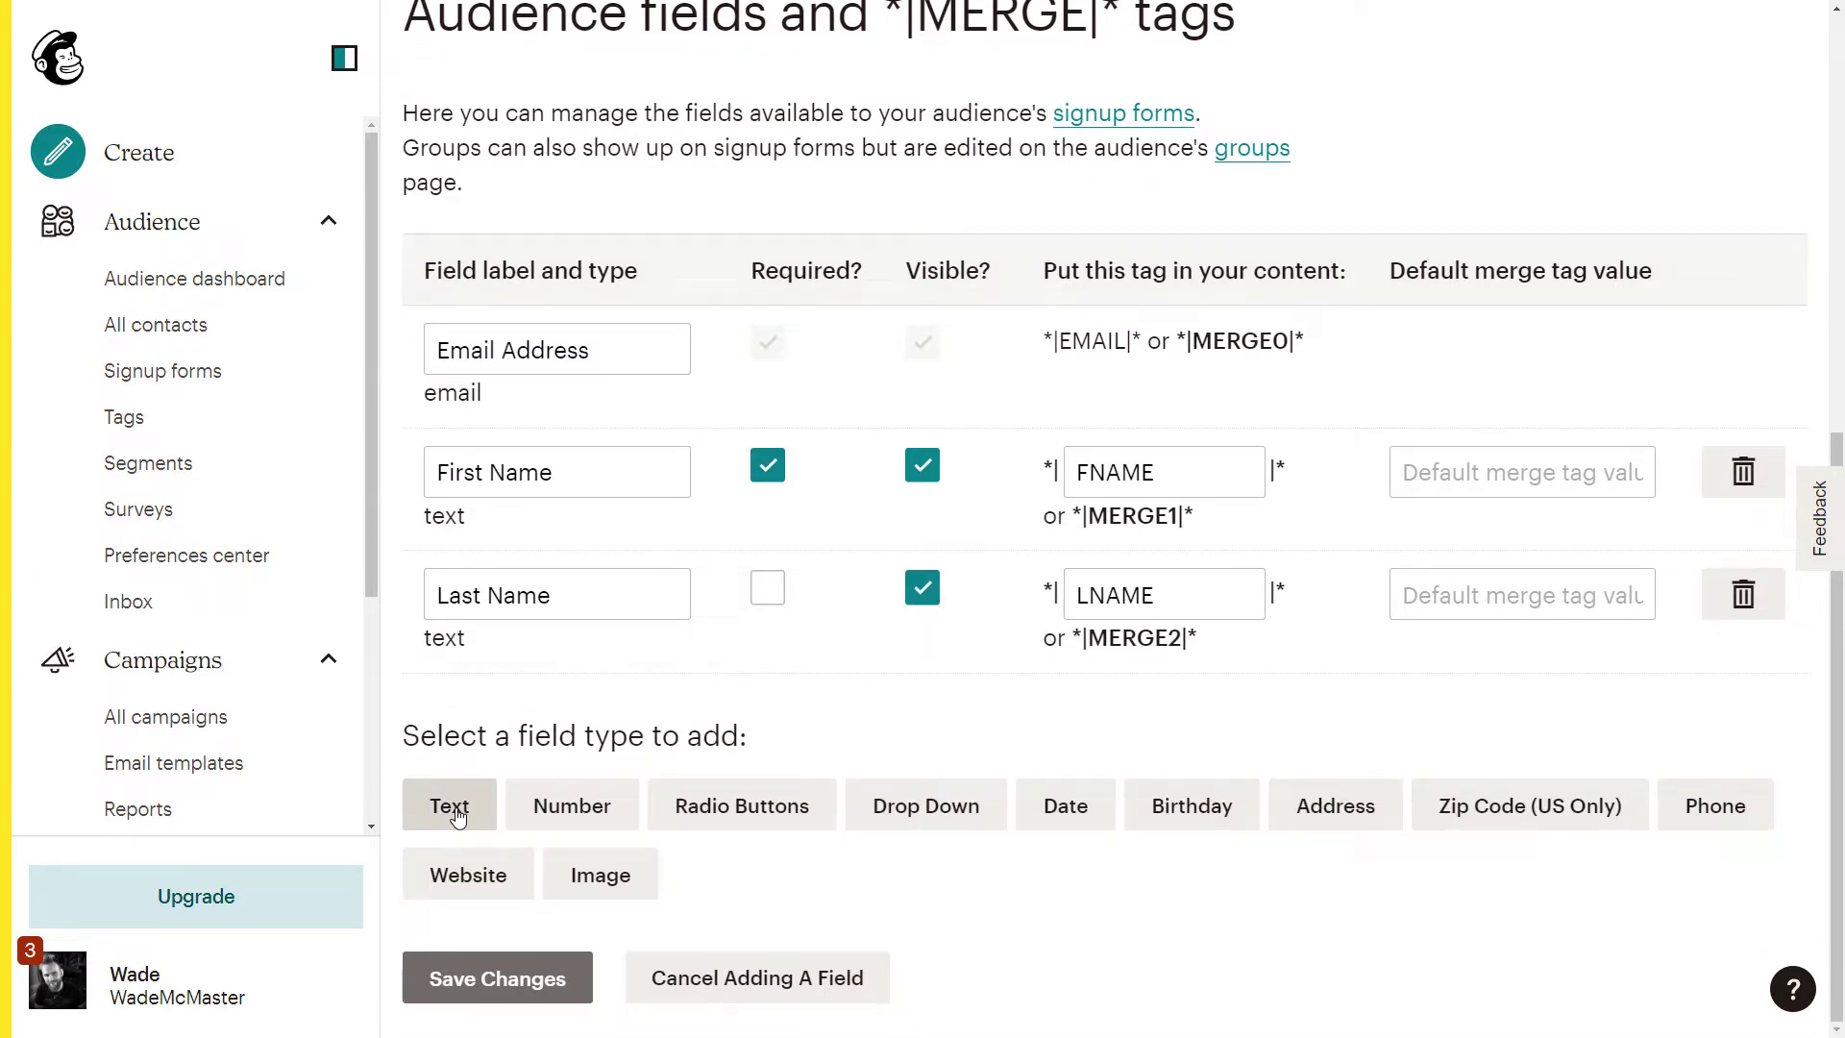
left_click(927, 805)
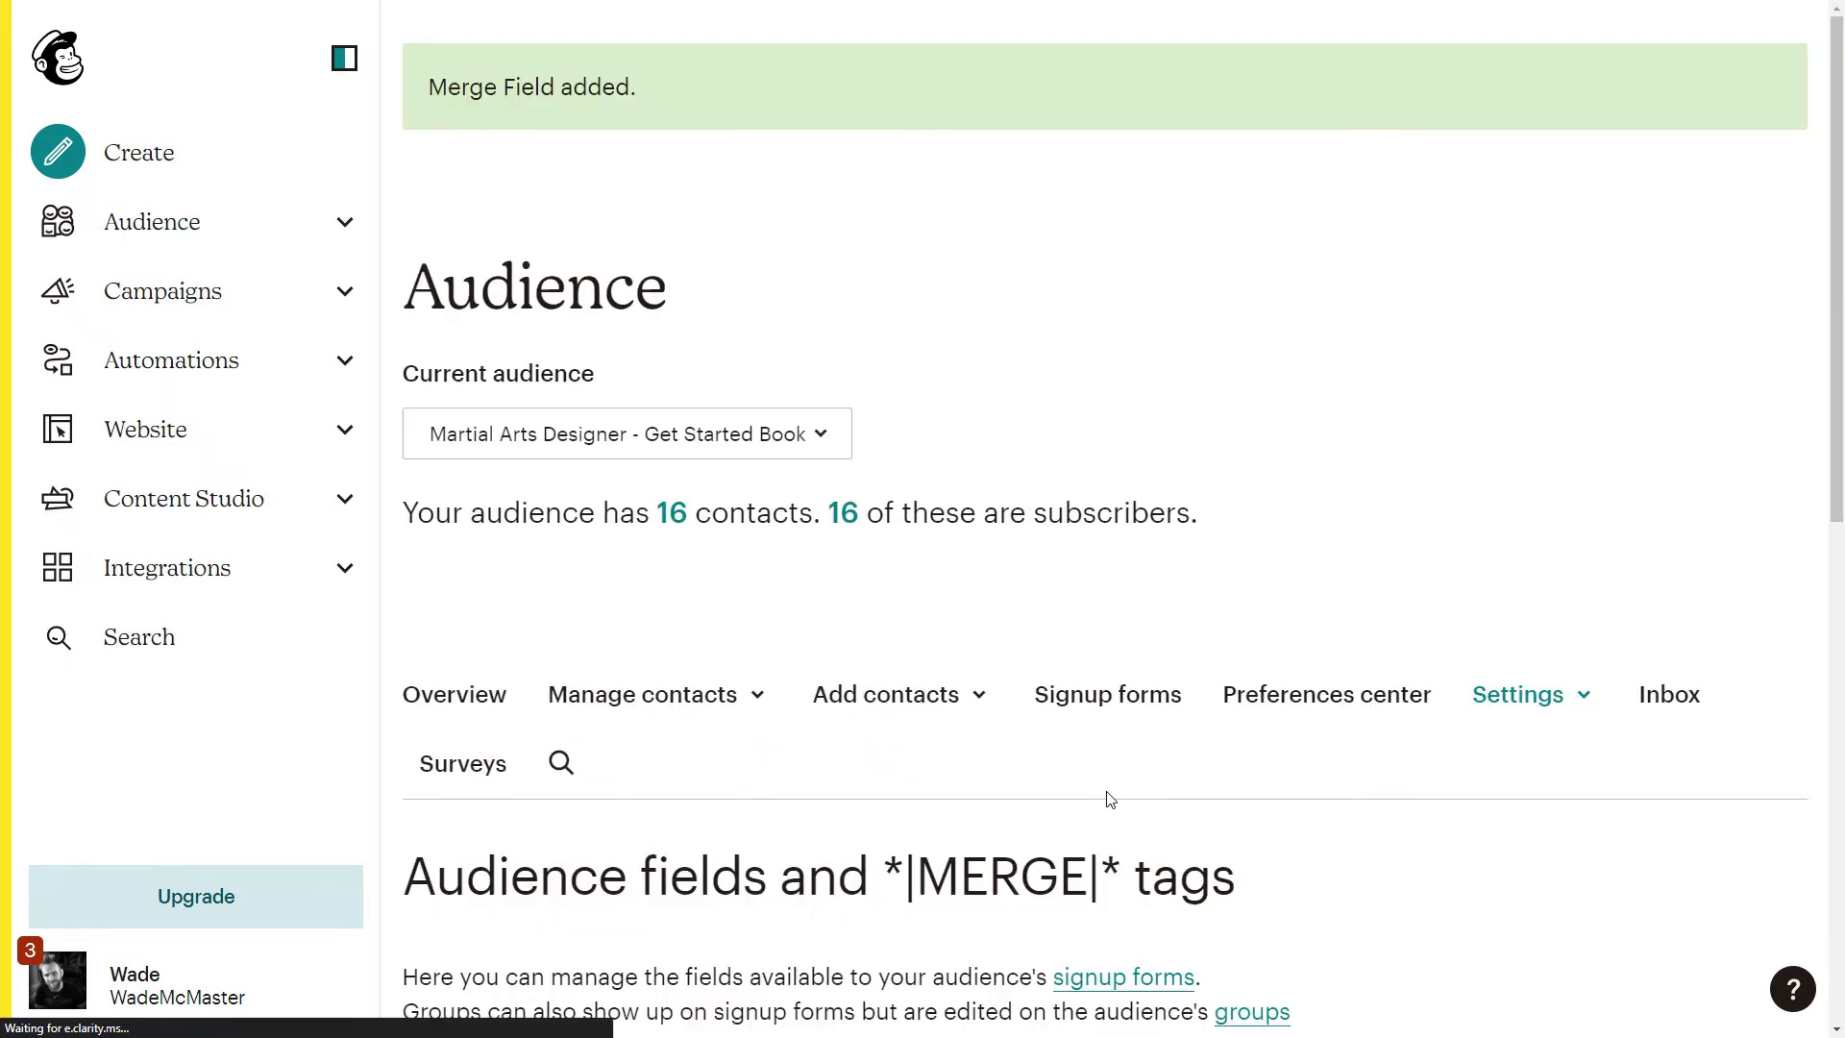
Rename the new Untitled drop-down field to 'Style you train in'.
scroll(1153, 529, "down", 4)
scroll(1131, 532, "down", 5)
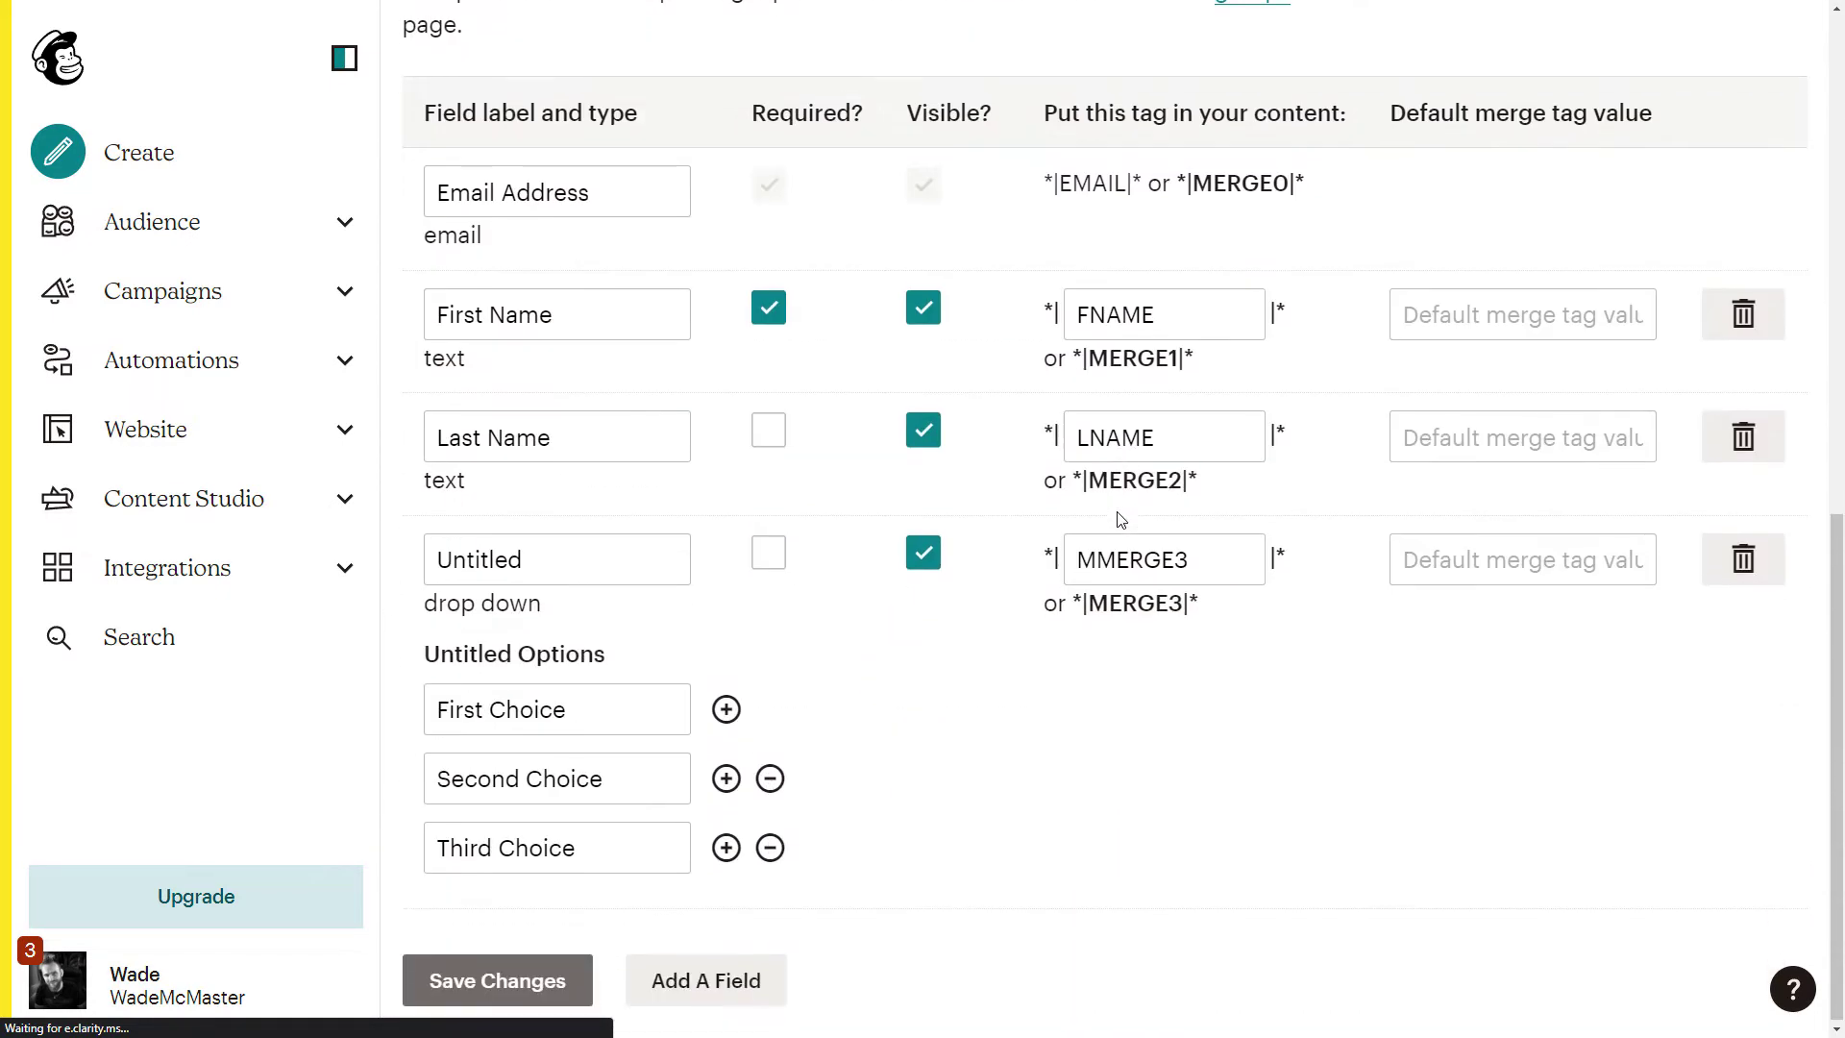
left_click_drag(567, 556, 402, 557)
type("Style you traini")
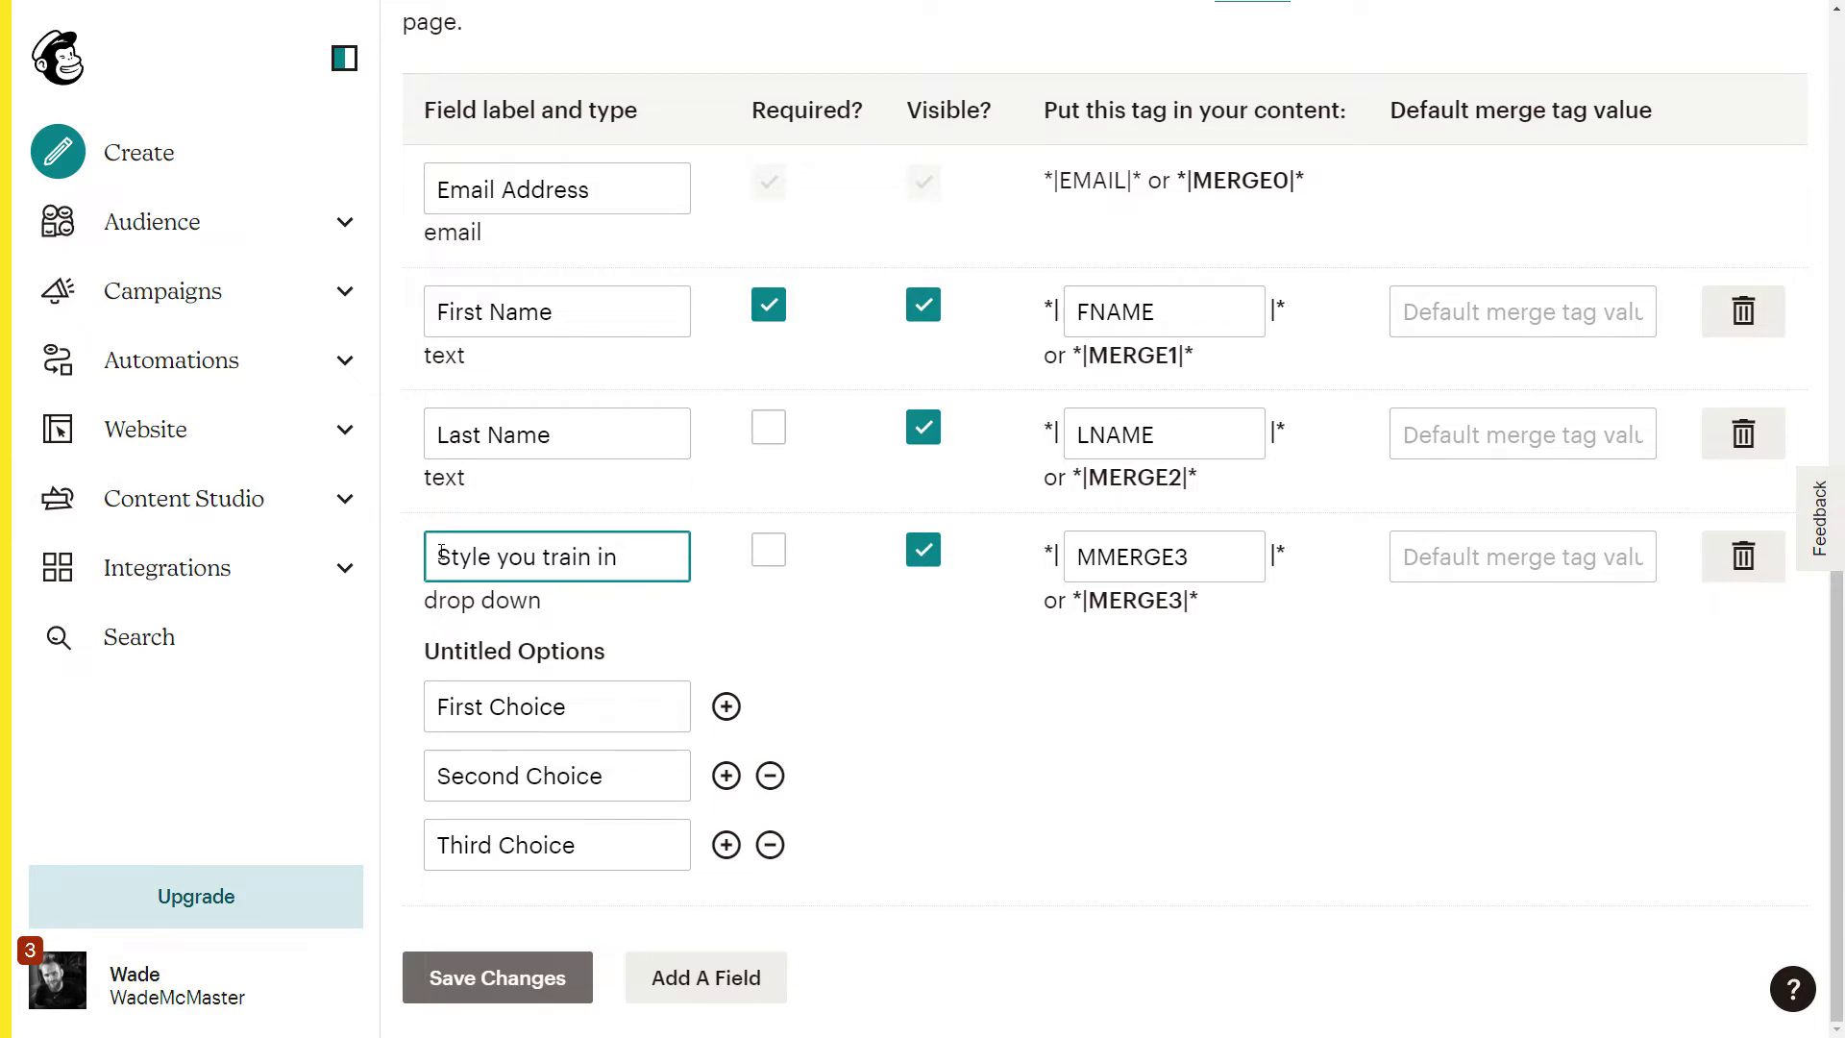
Replace its options with Muay Thai, Brazilian Jiu Jitsu and Boxing, and save the changes.
left_click_drag(590, 707, 472, 704)
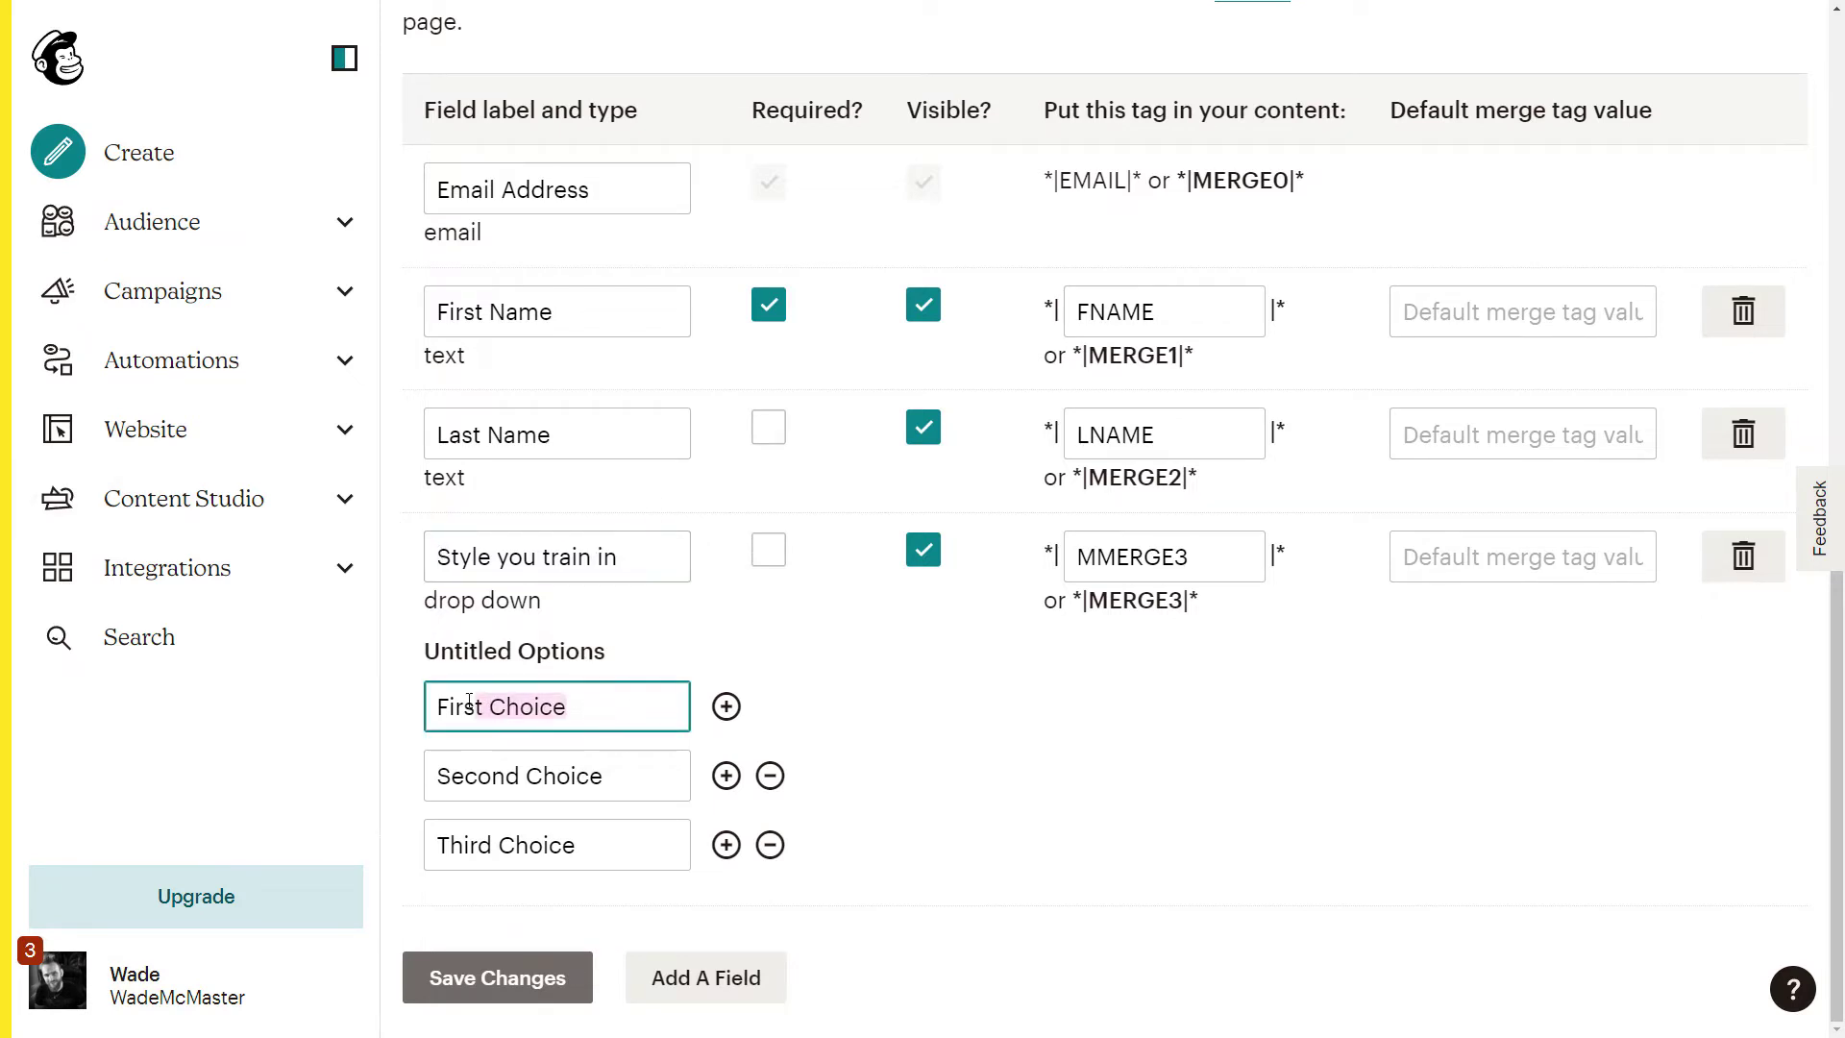
key("BackSpace")
type("Muay Thai")
left_click_drag(599, 783, 276, 755)
type("Brazilian Jiu jitus")
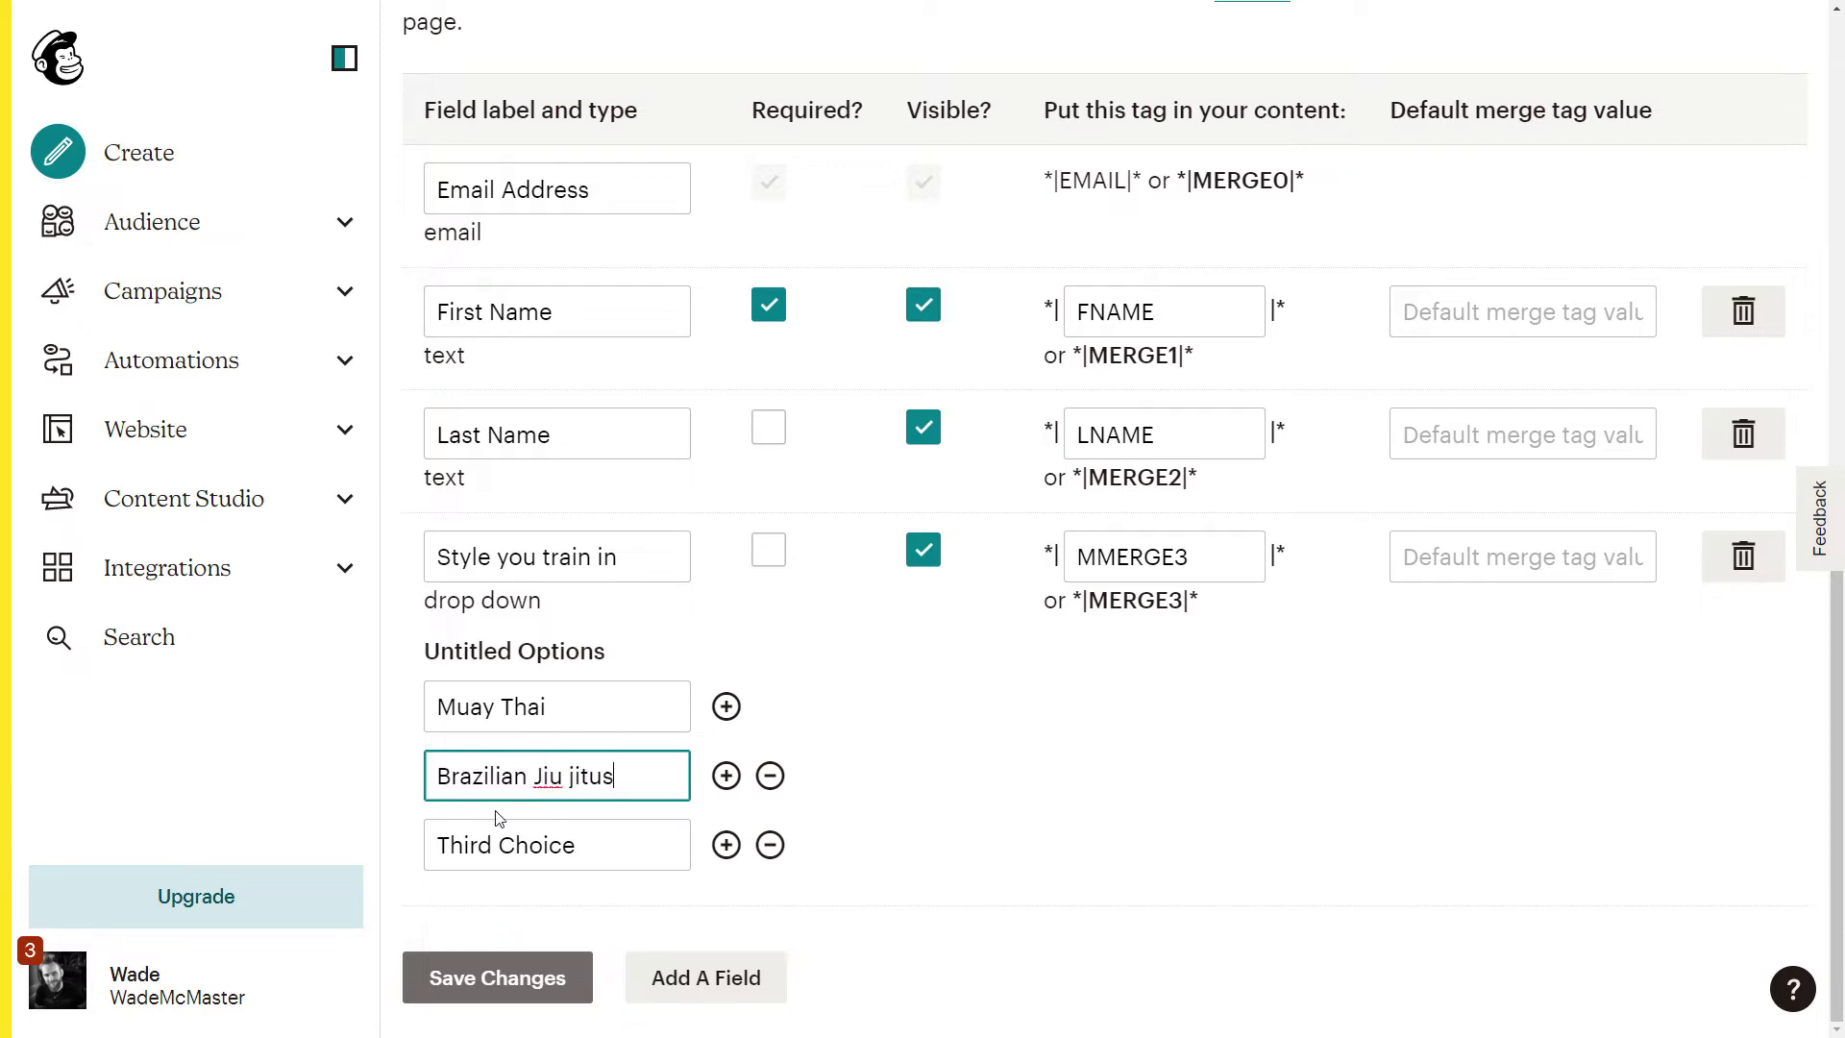
left_click_drag(614, 778, 579, 776)
type("Jitsu")
left_click_drag(597, 844, 404, 856)
type("Boxing")
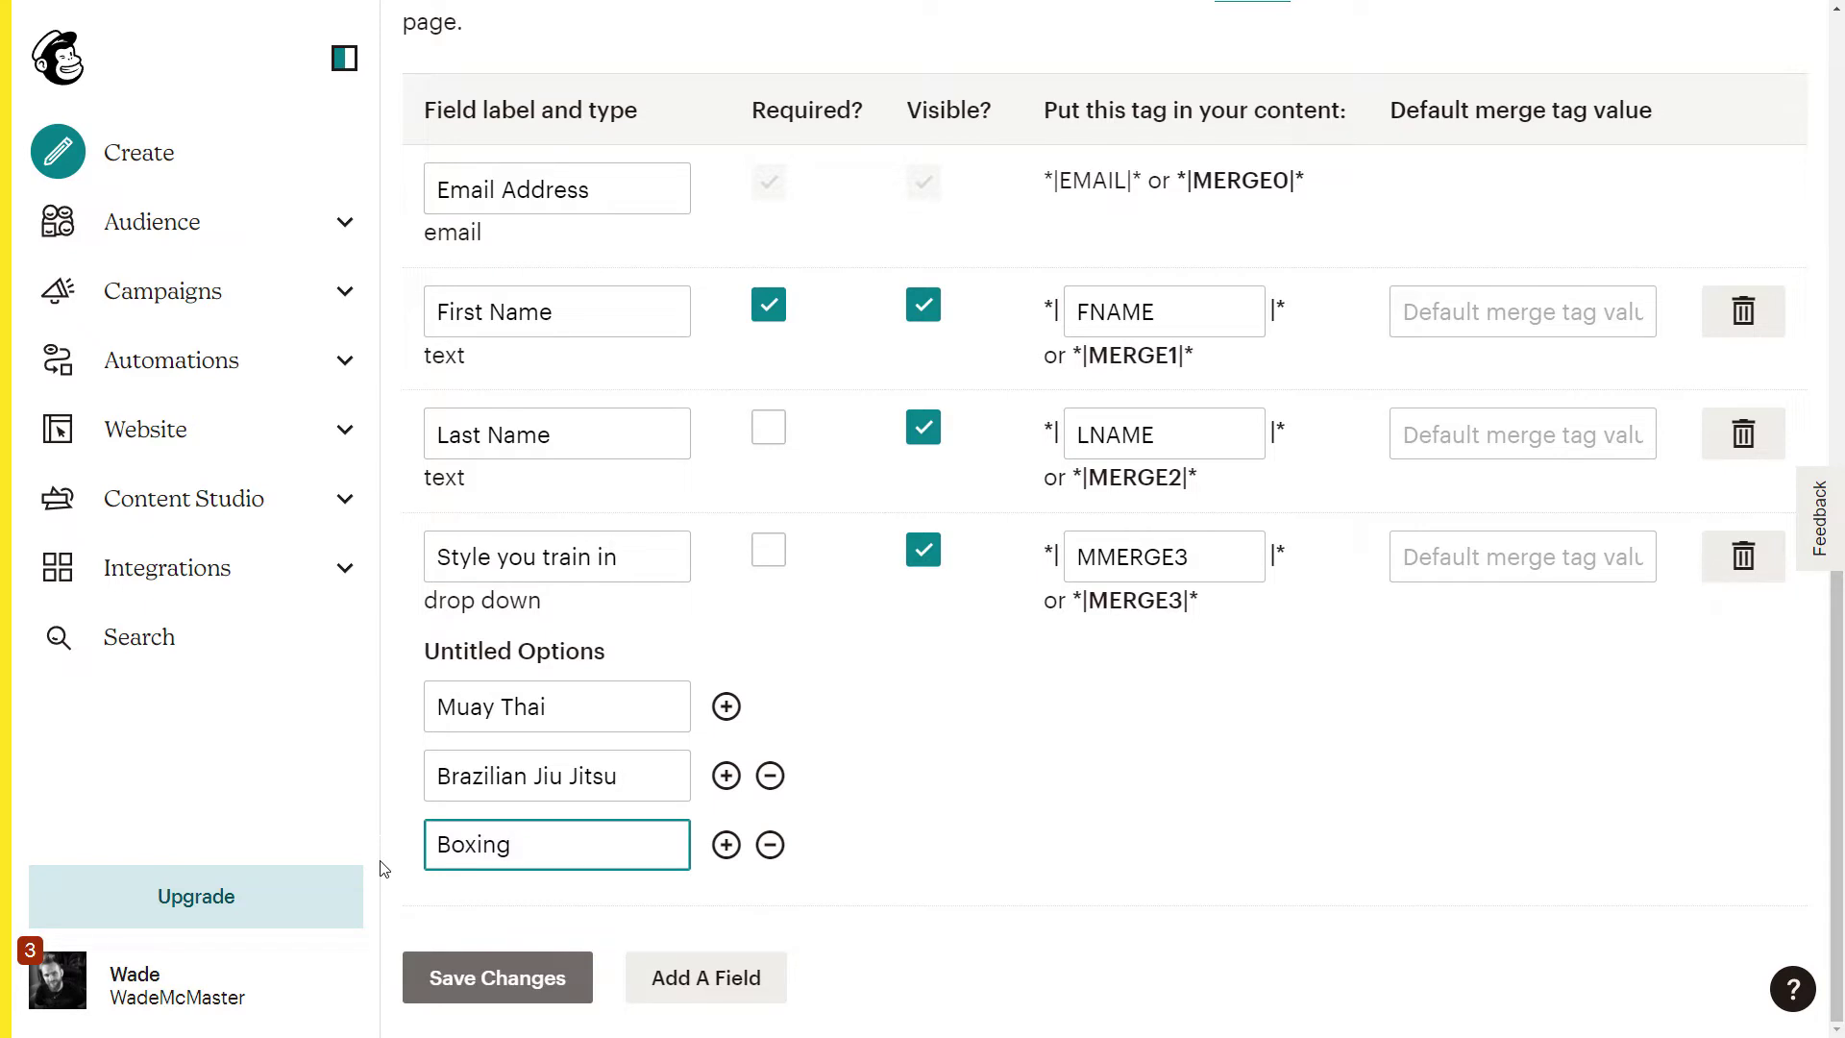
left_click(525, 657)
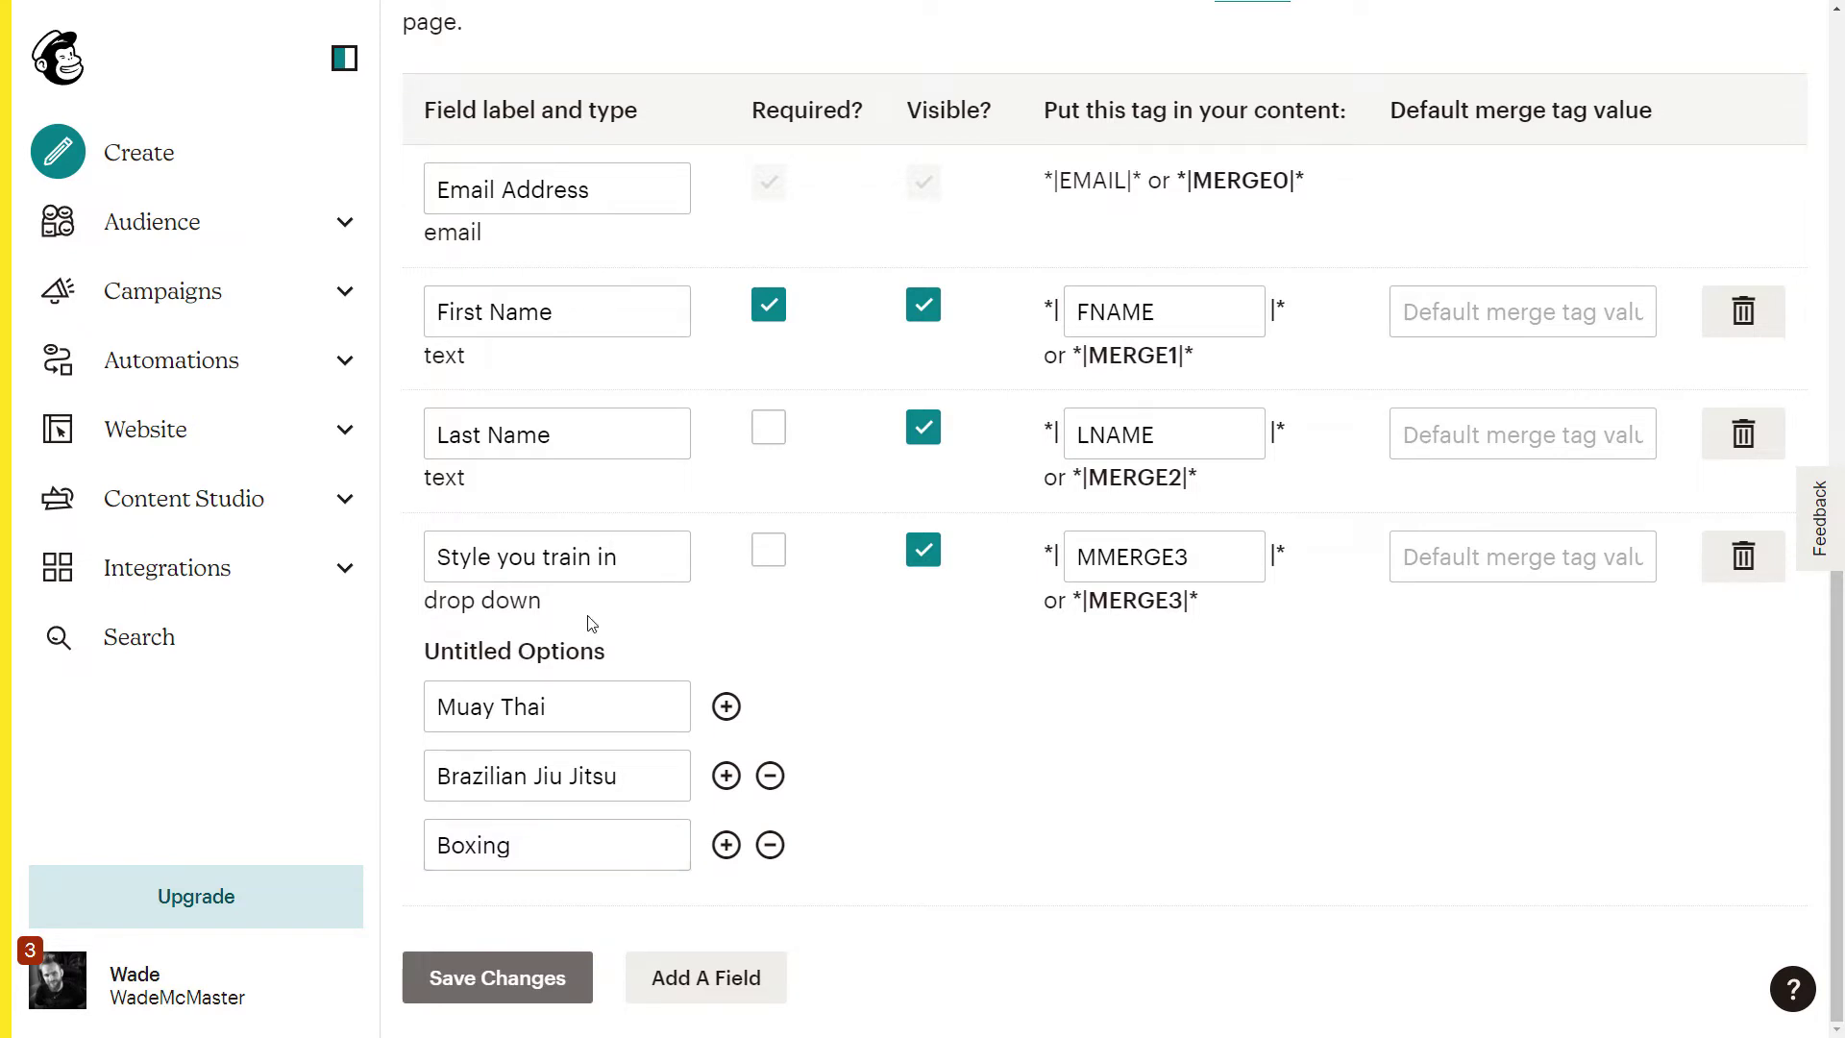
left_click(509, 961)
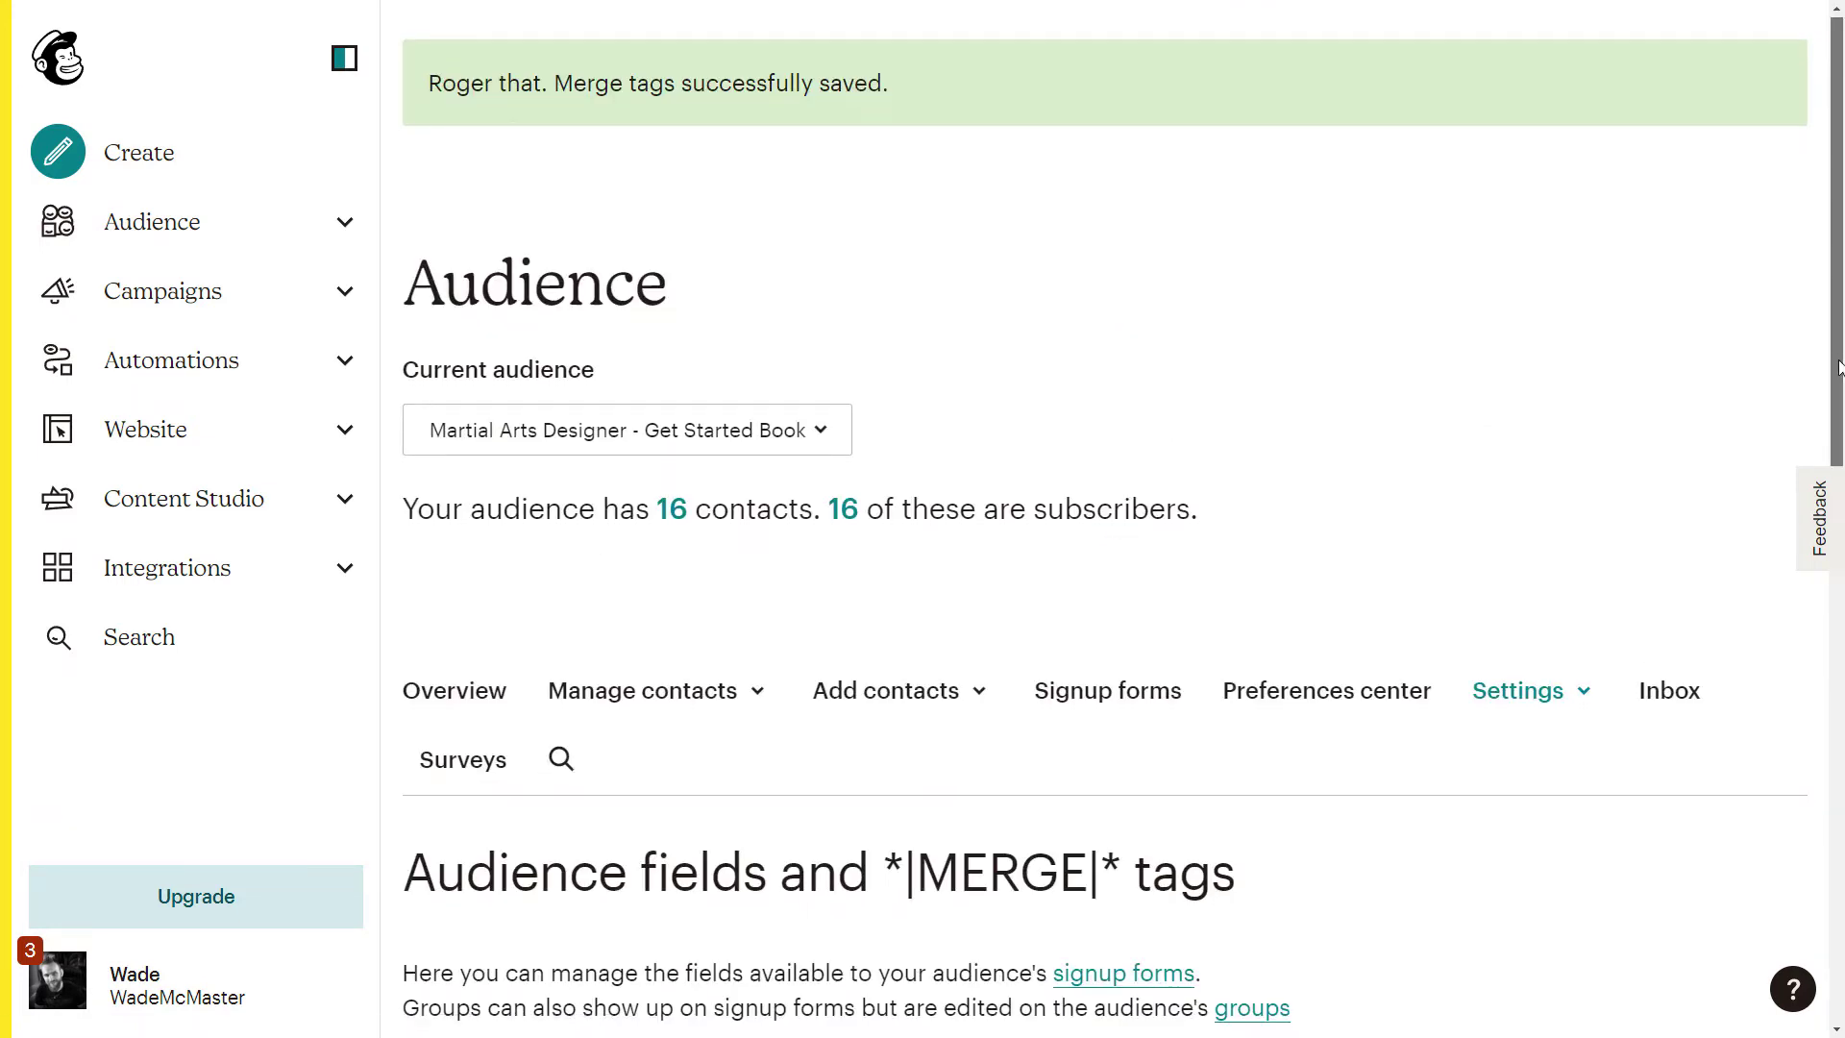
From the Audience dashboard's Signup forms list, start creating a Contact Form.
left_click_drag(1837, 338, 1842, 872)
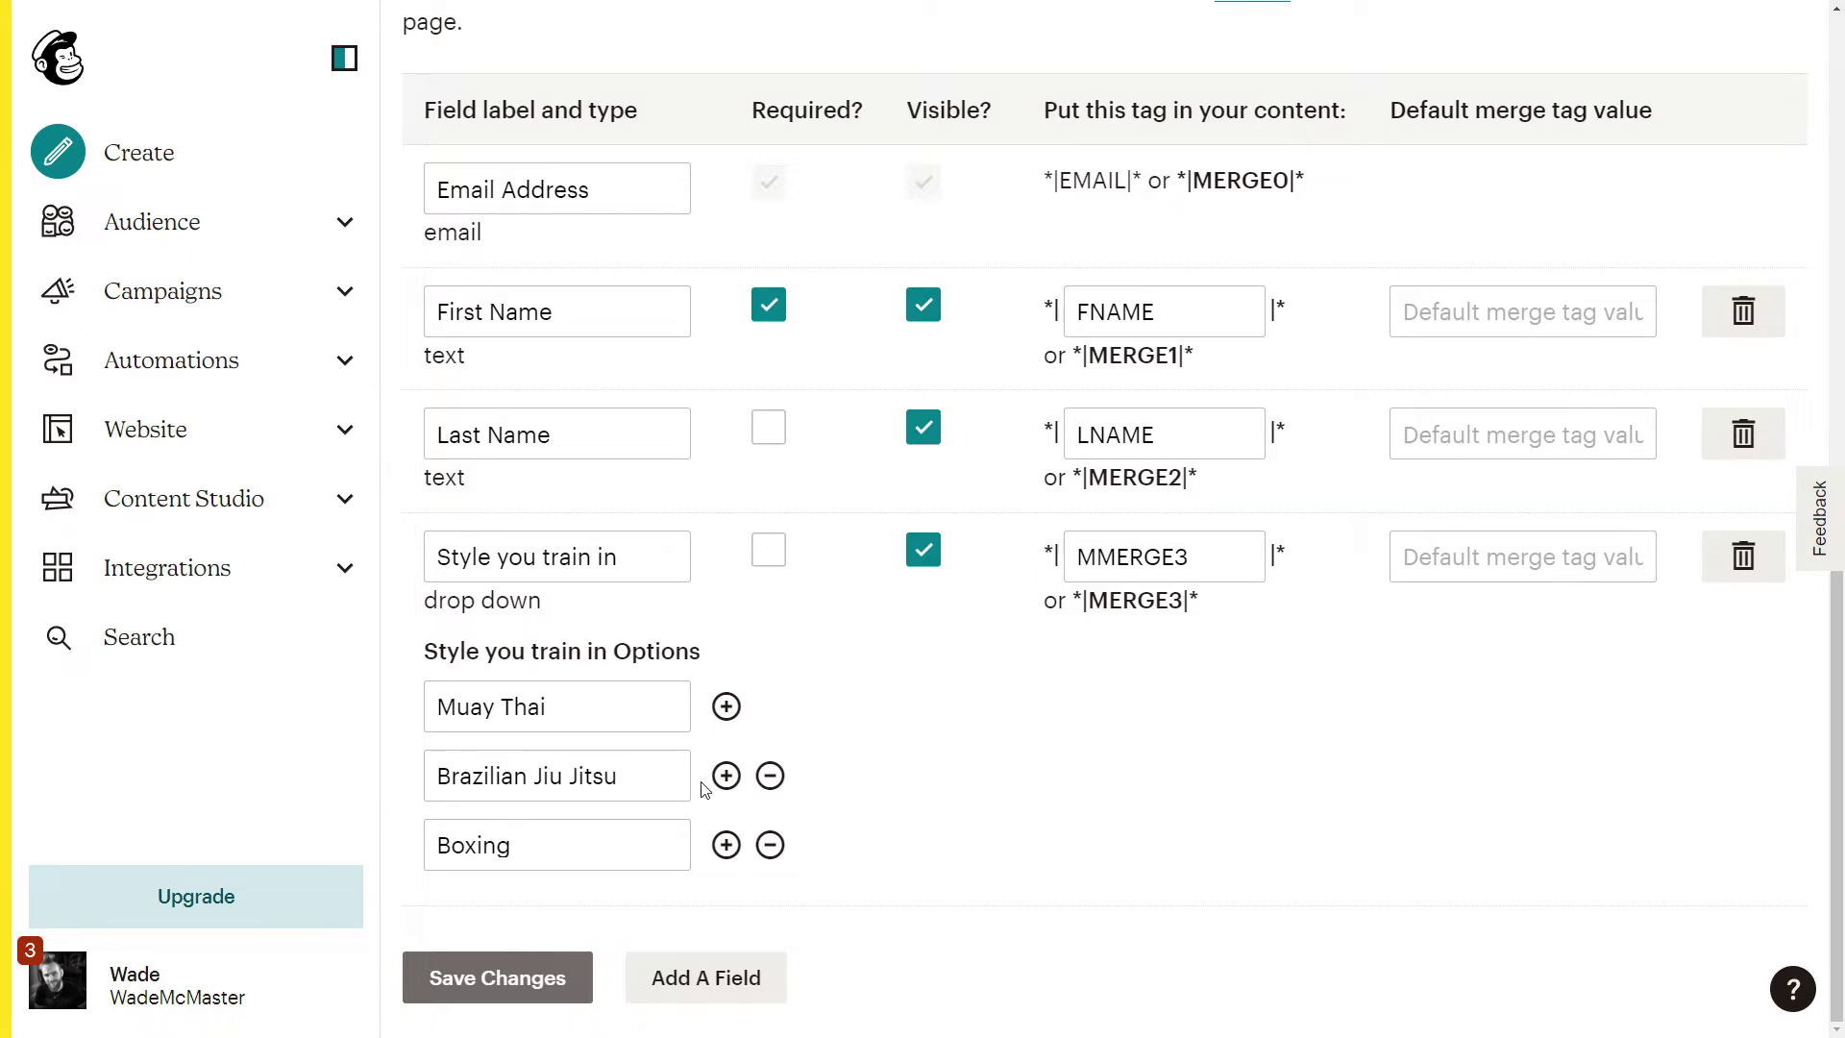
left_click(346, 230)
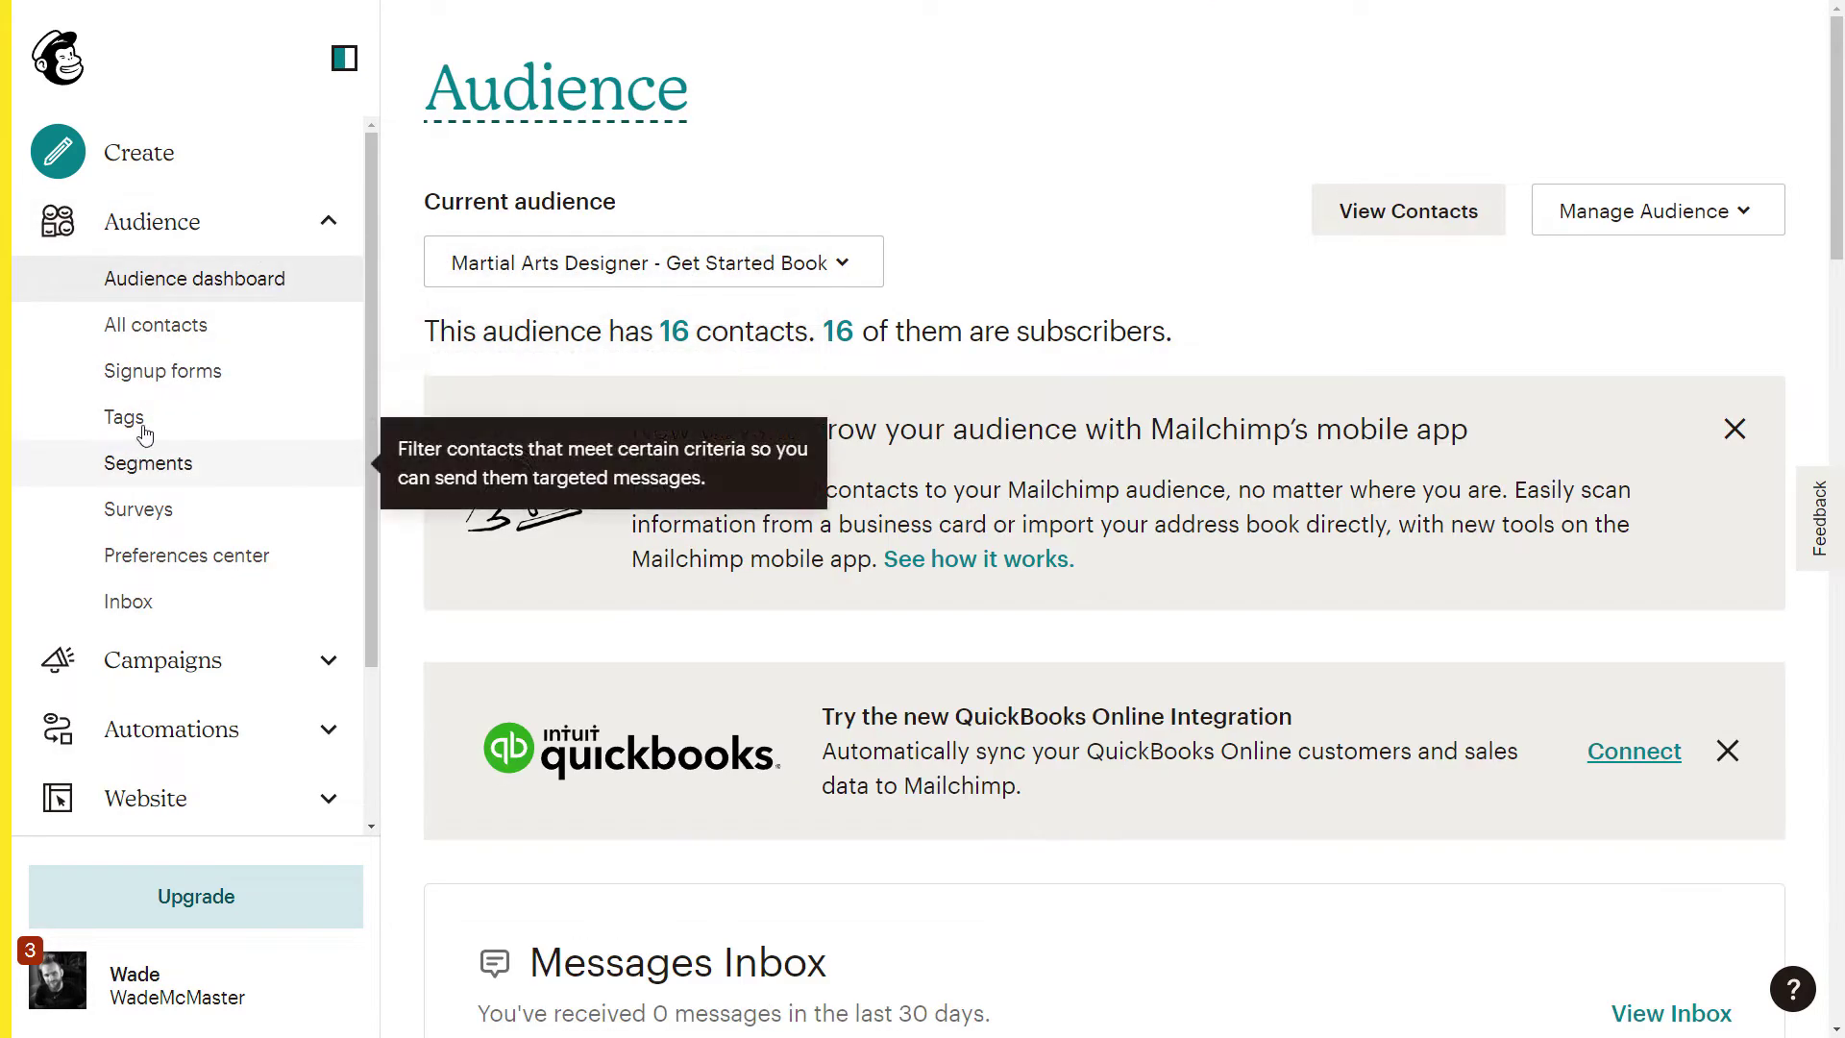
left_click(199, 375)
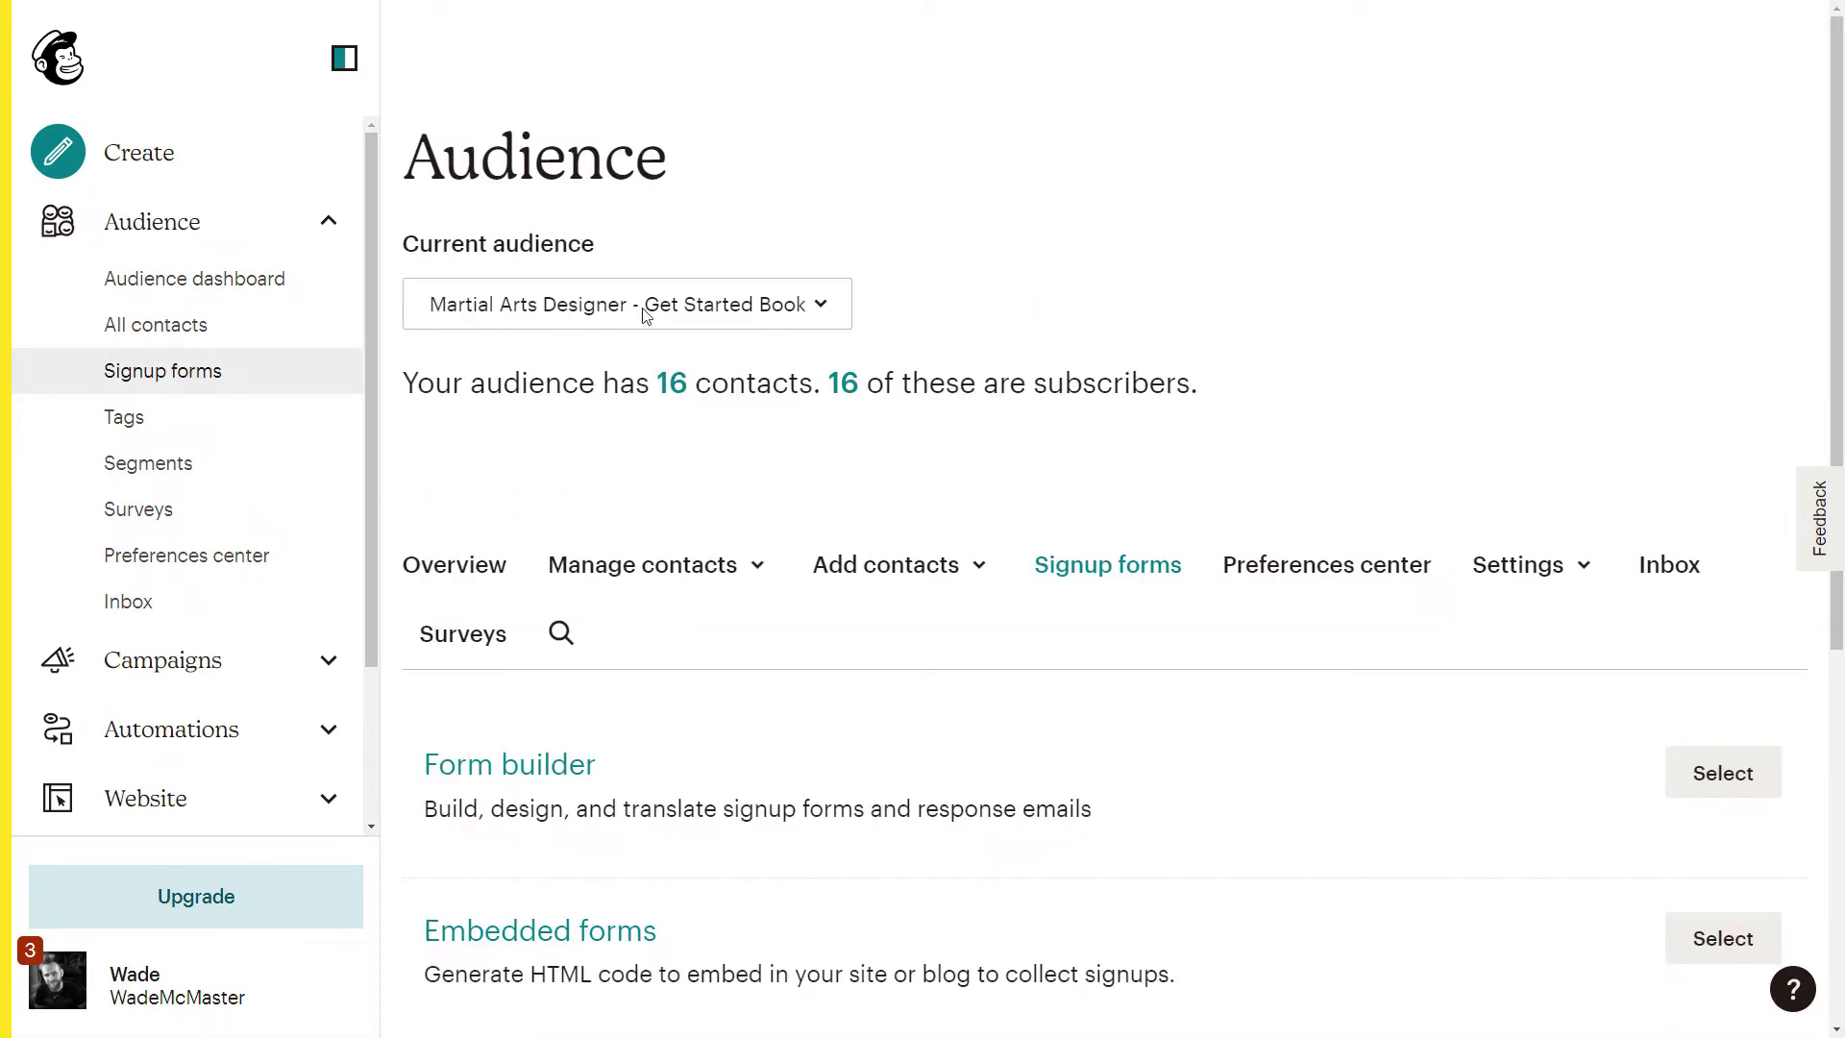
scroll(754, 318, "down", 5)
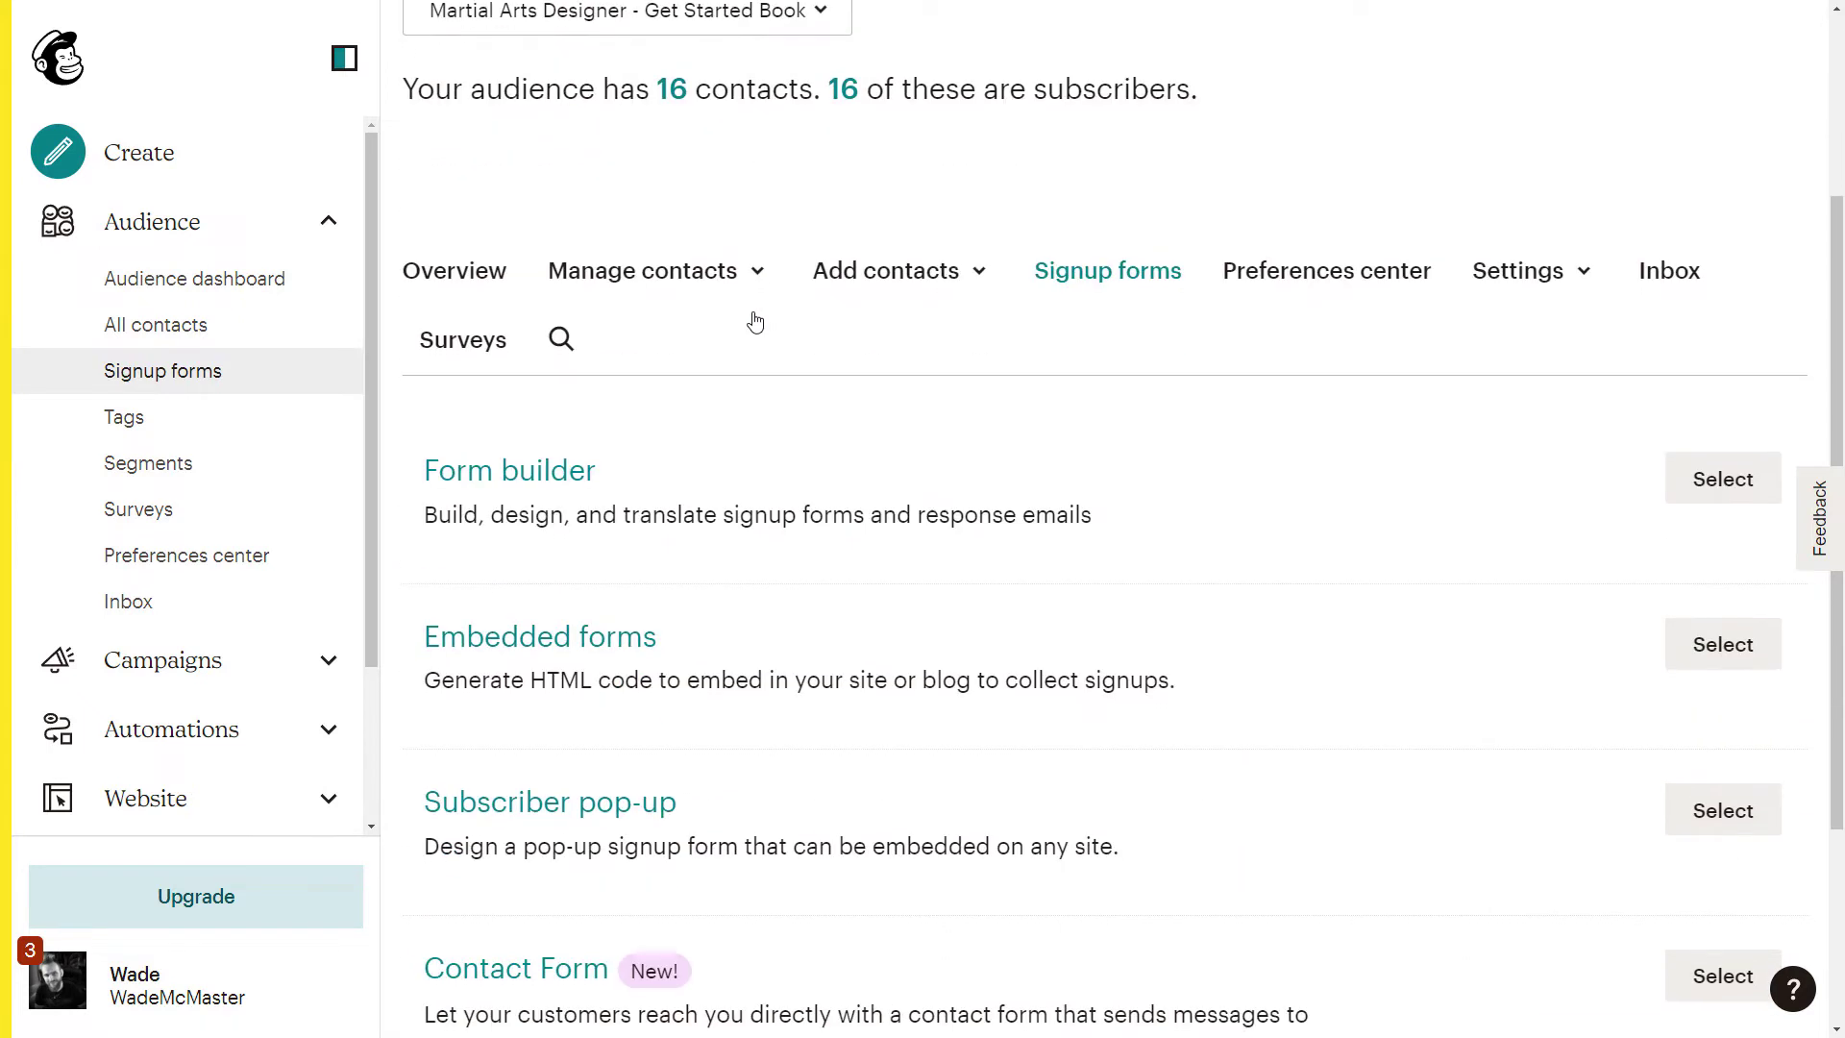
left_click(585, 792)
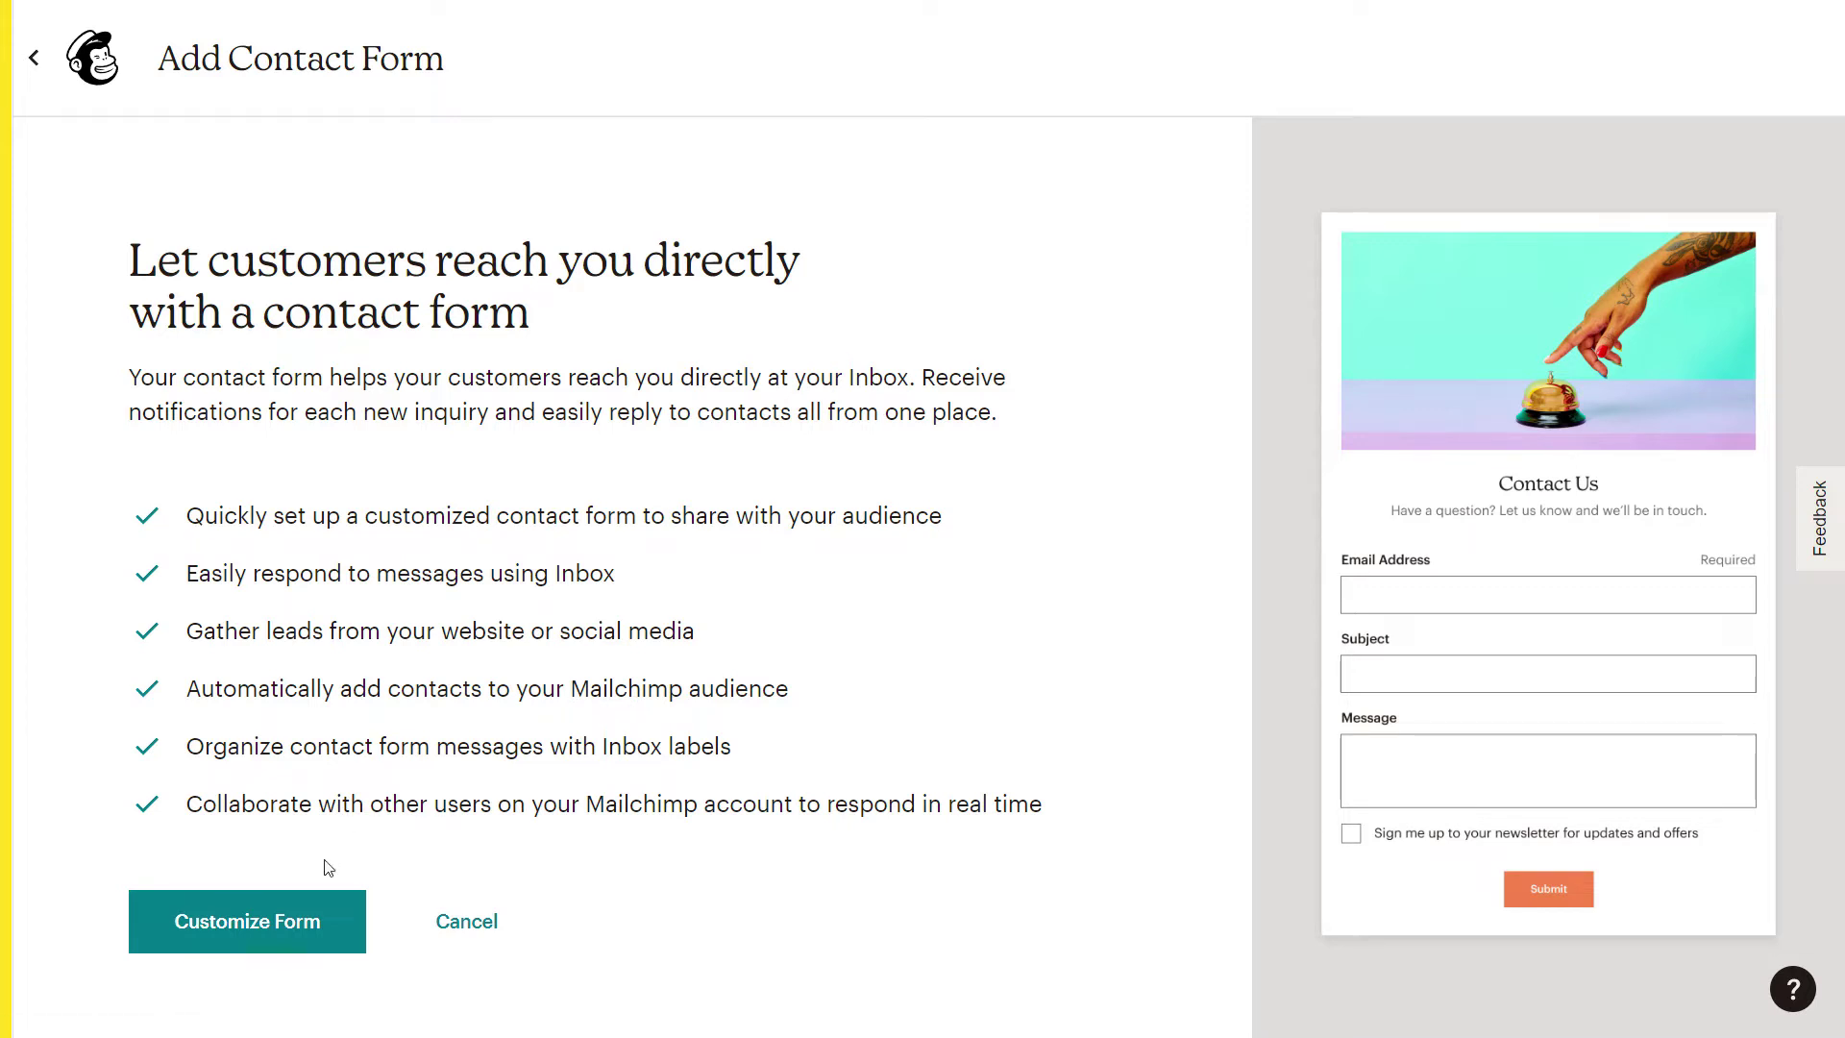
Open Customize Form and review the Contact Us form's Email, Subject, Message fields and Submit button.
left_click(221, 932)
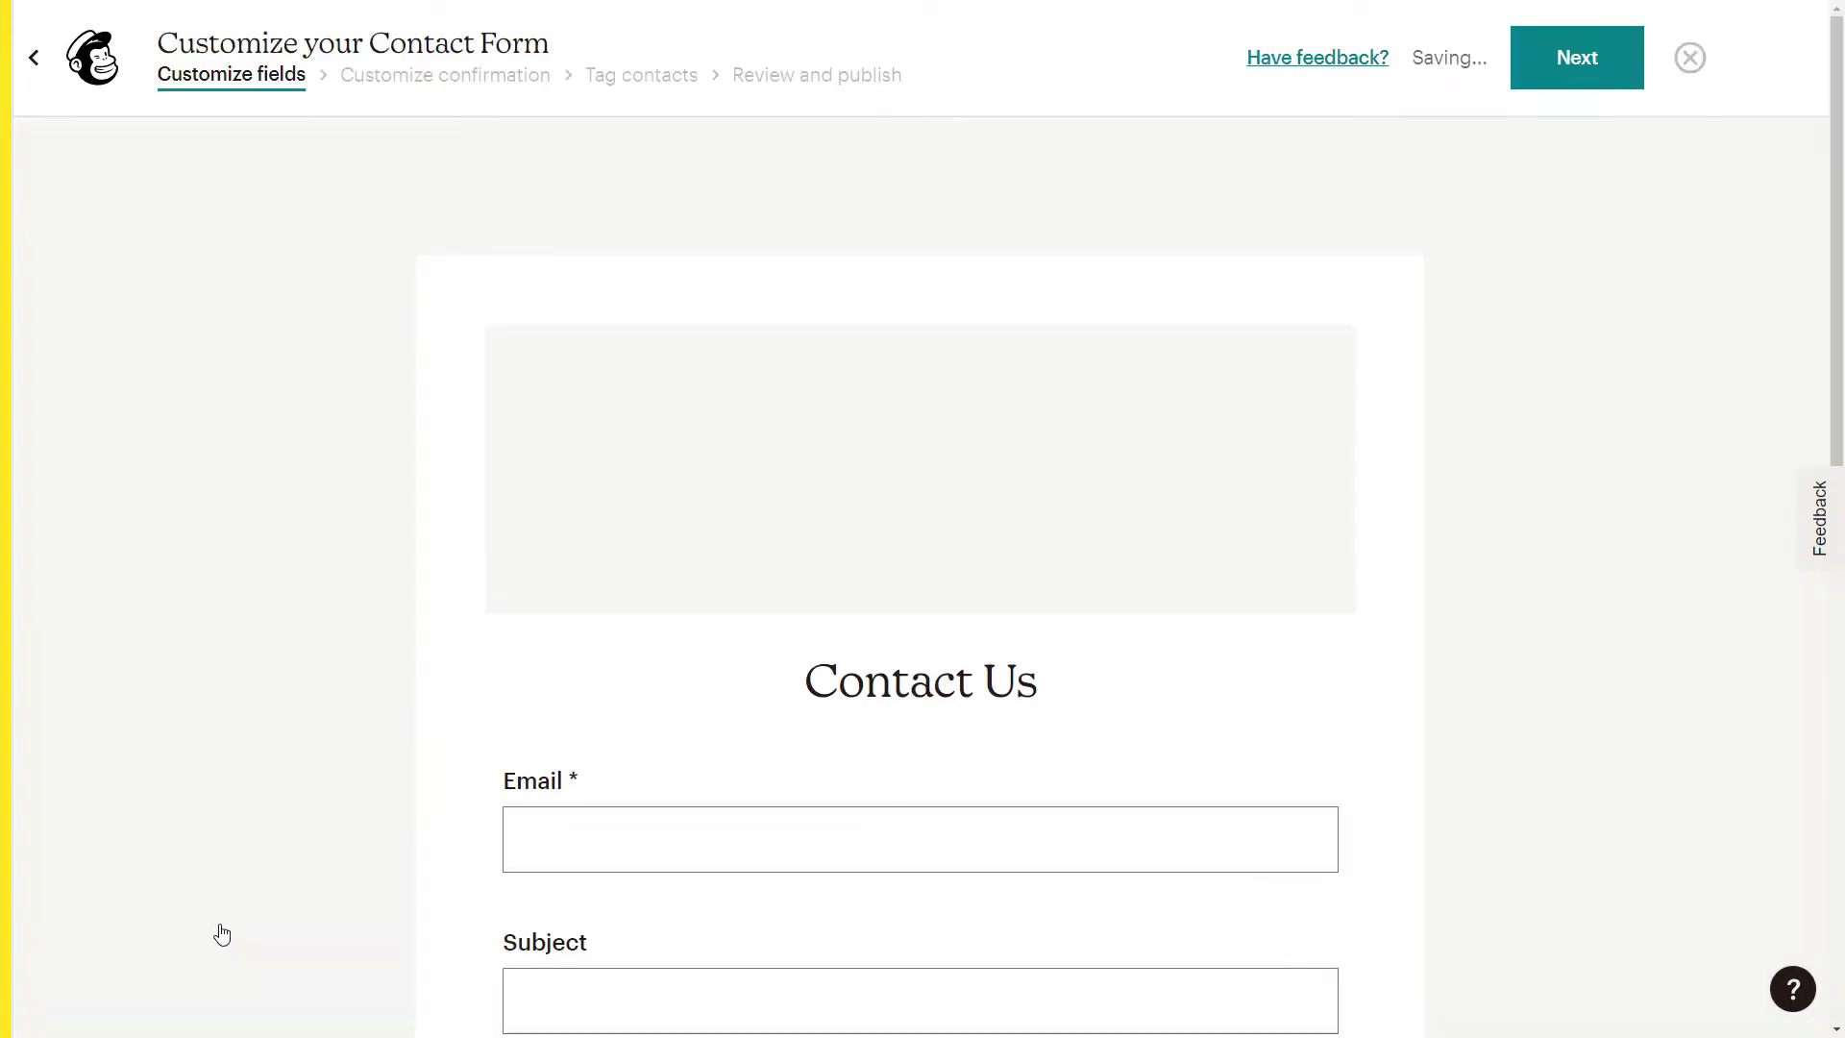
left_click_drag(1831, 235, 1803, 711)
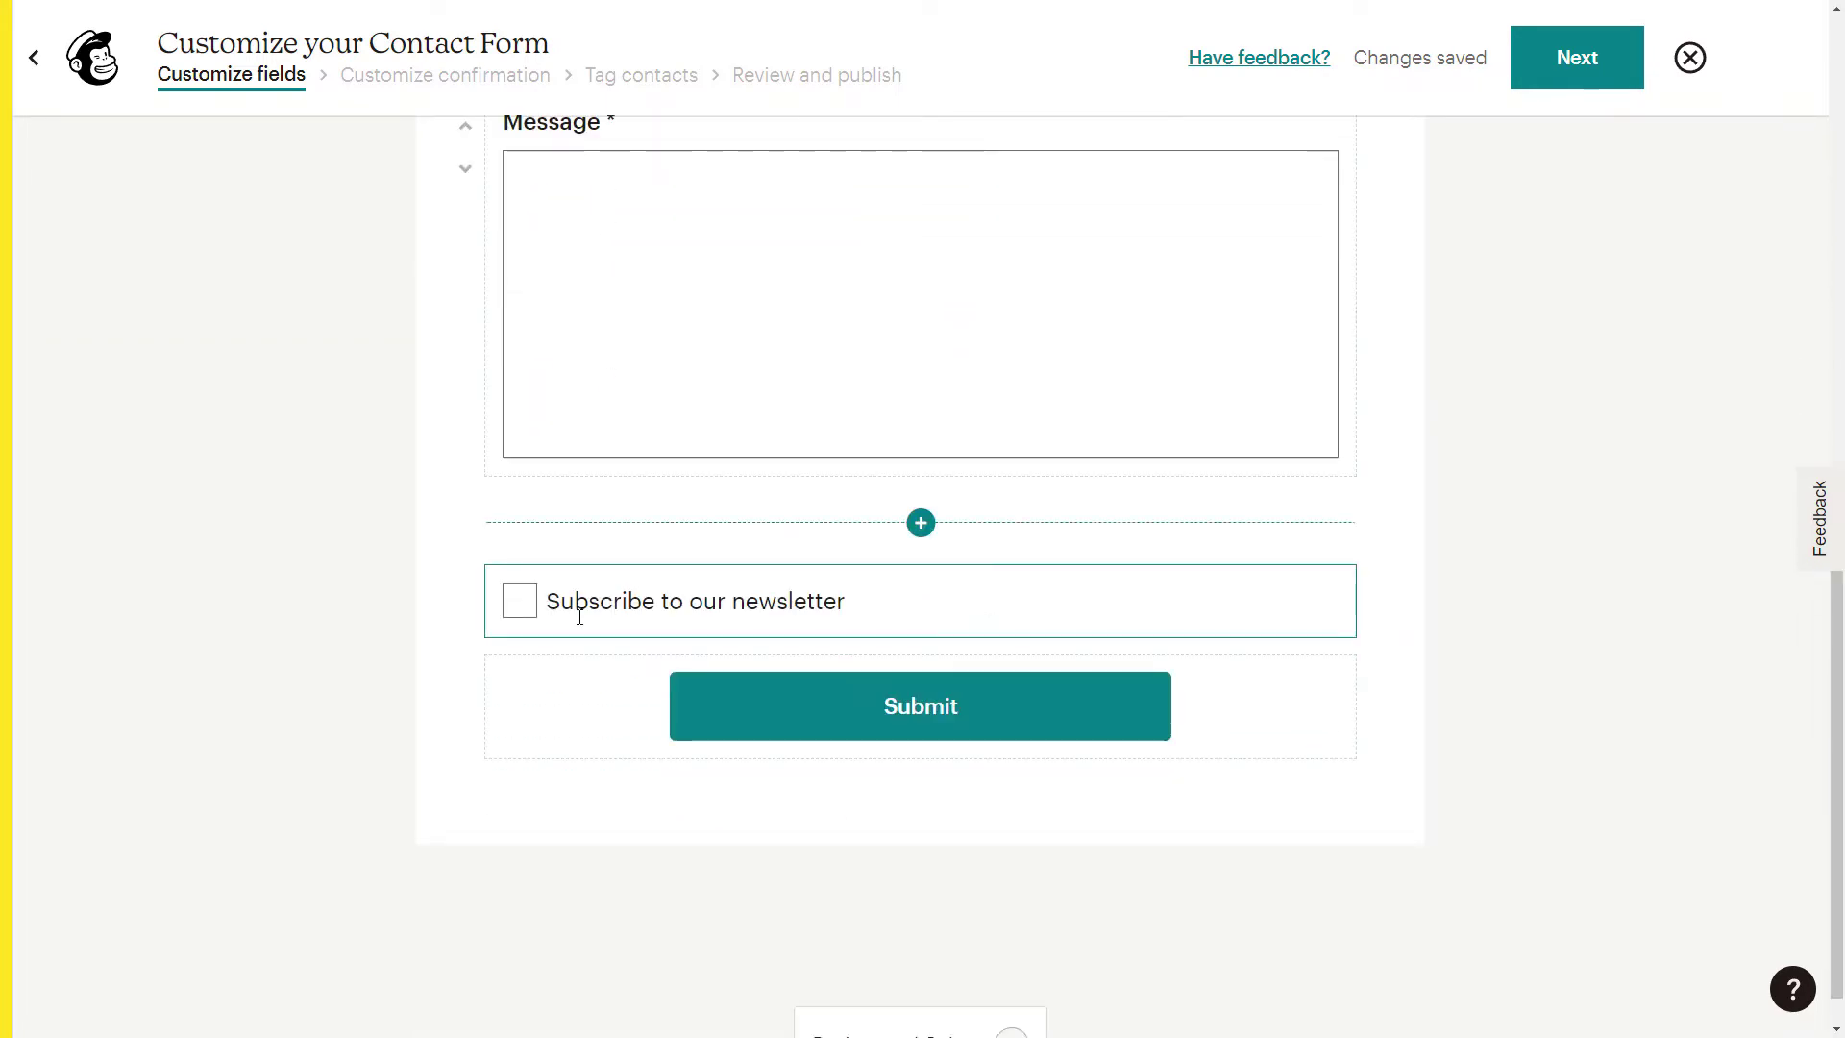
scroll(1024, 638, "up", 6)
scroll(1025, 642, "up", 4)
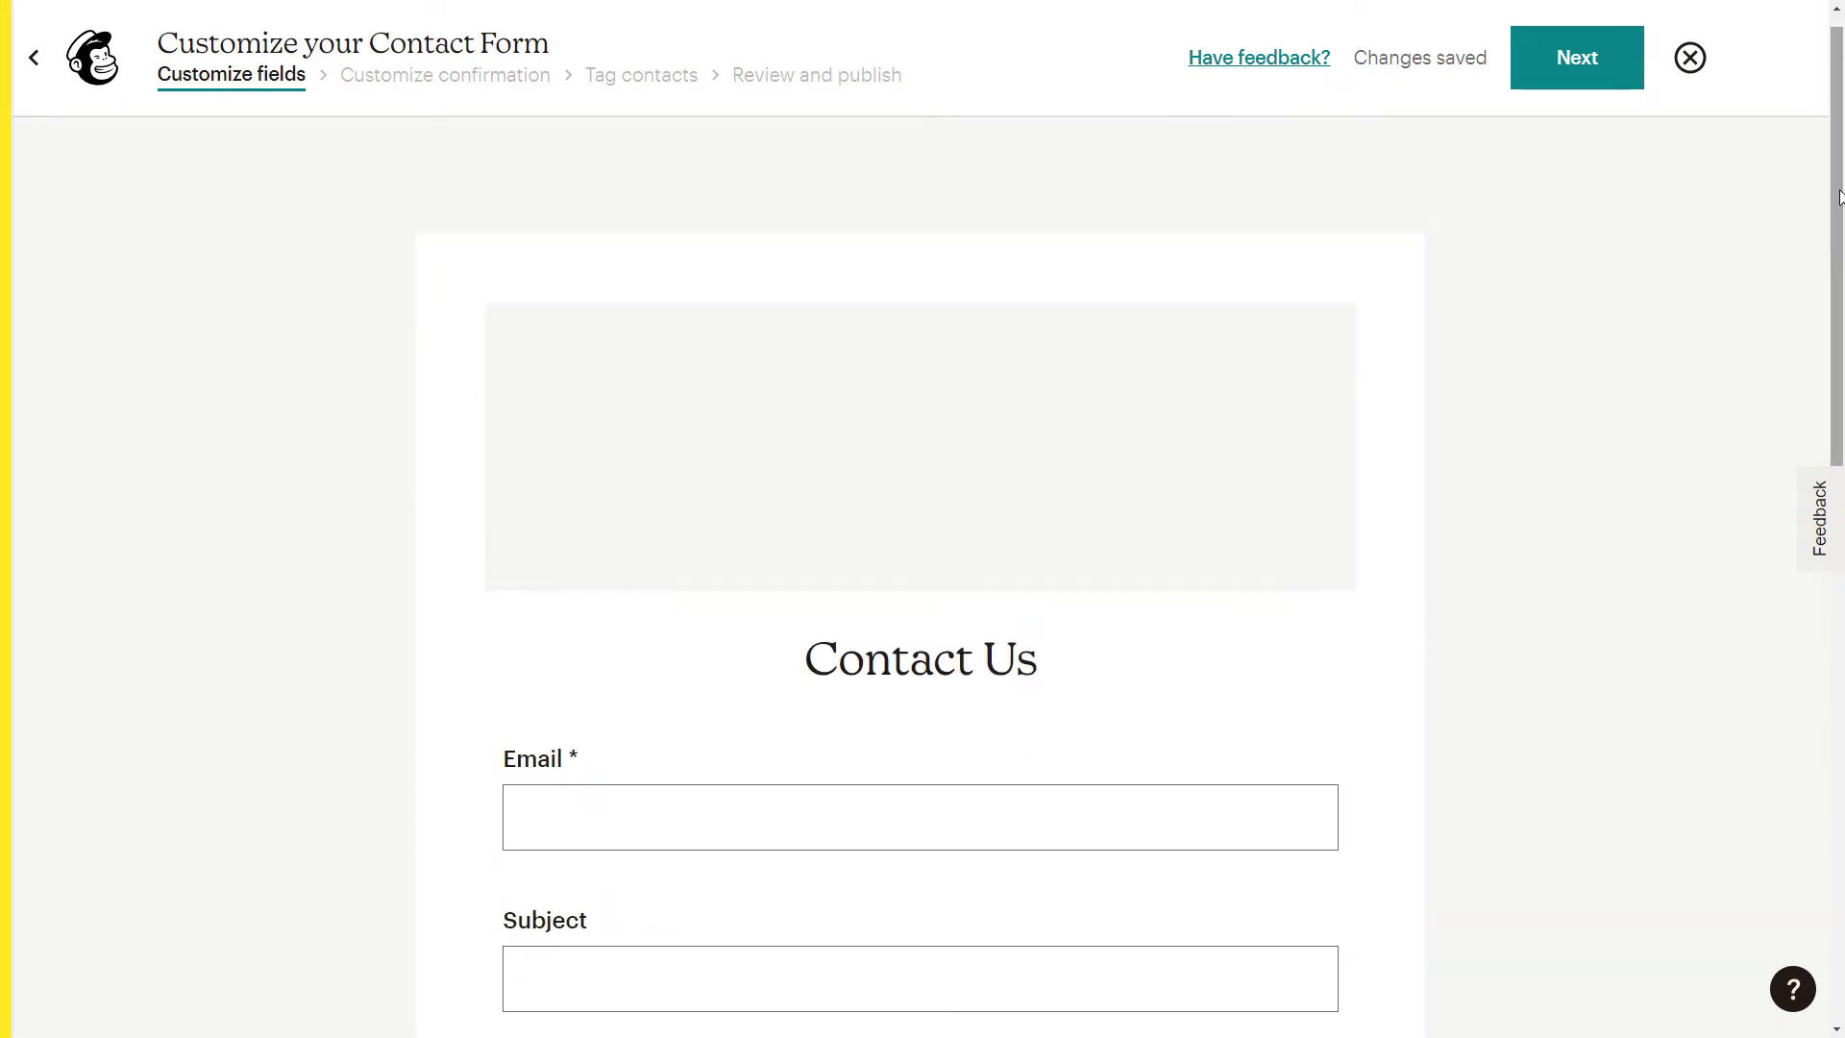
mouse_move(960, 470)
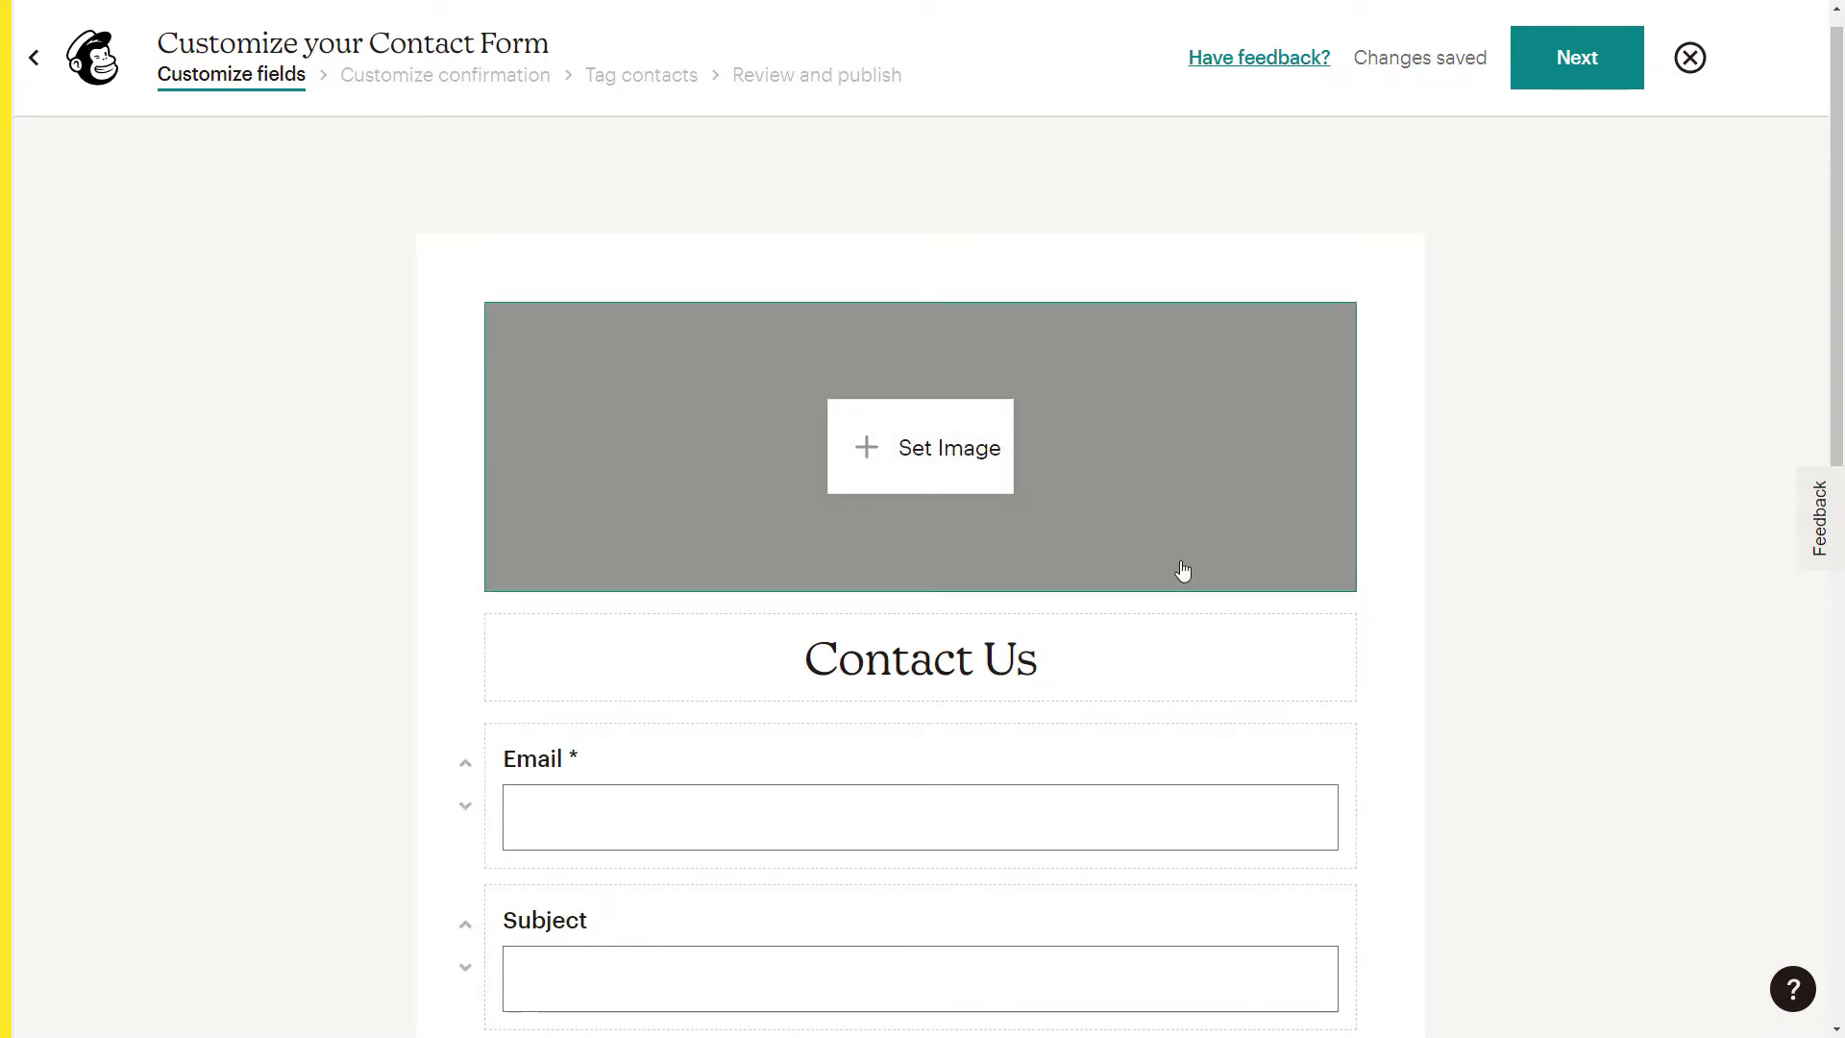
Insert the Martial Arts Designer logo from Content Studio into the empty image block.
left_click(916, 446)
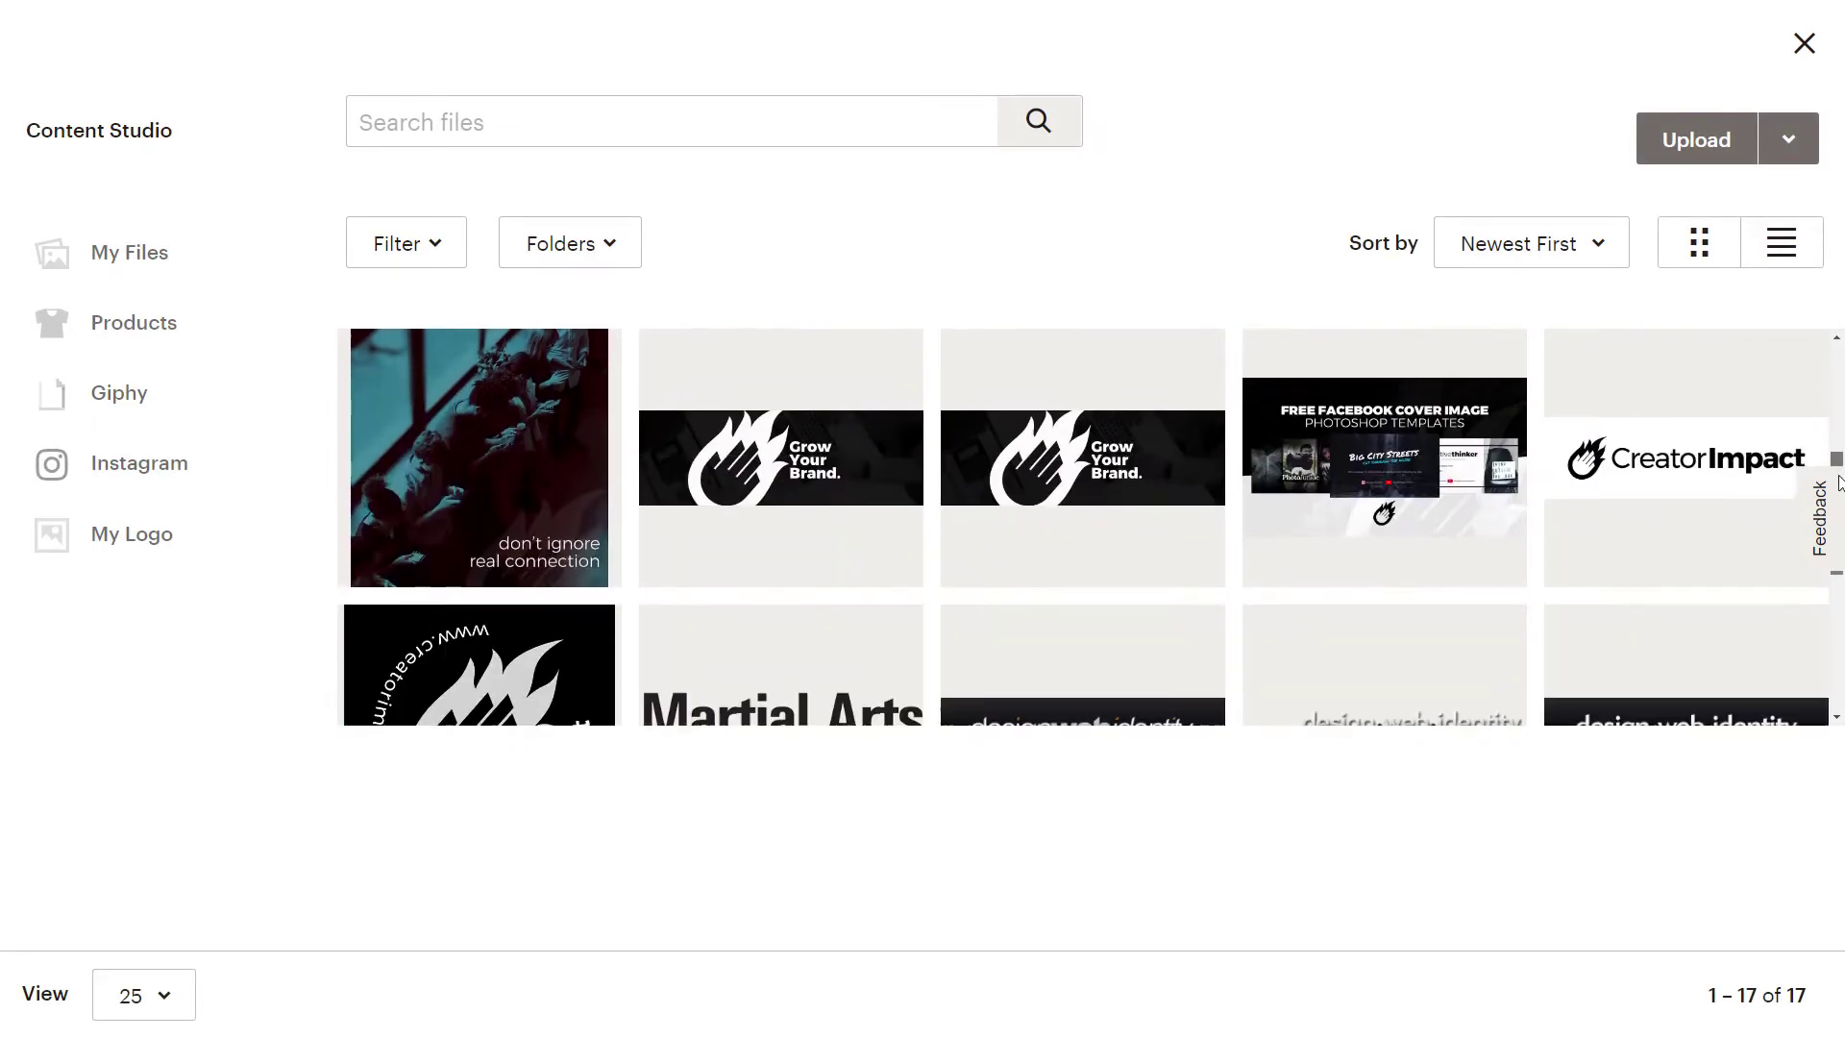
scroll(1838, 487, "down", 3)
left_click(874, 441)
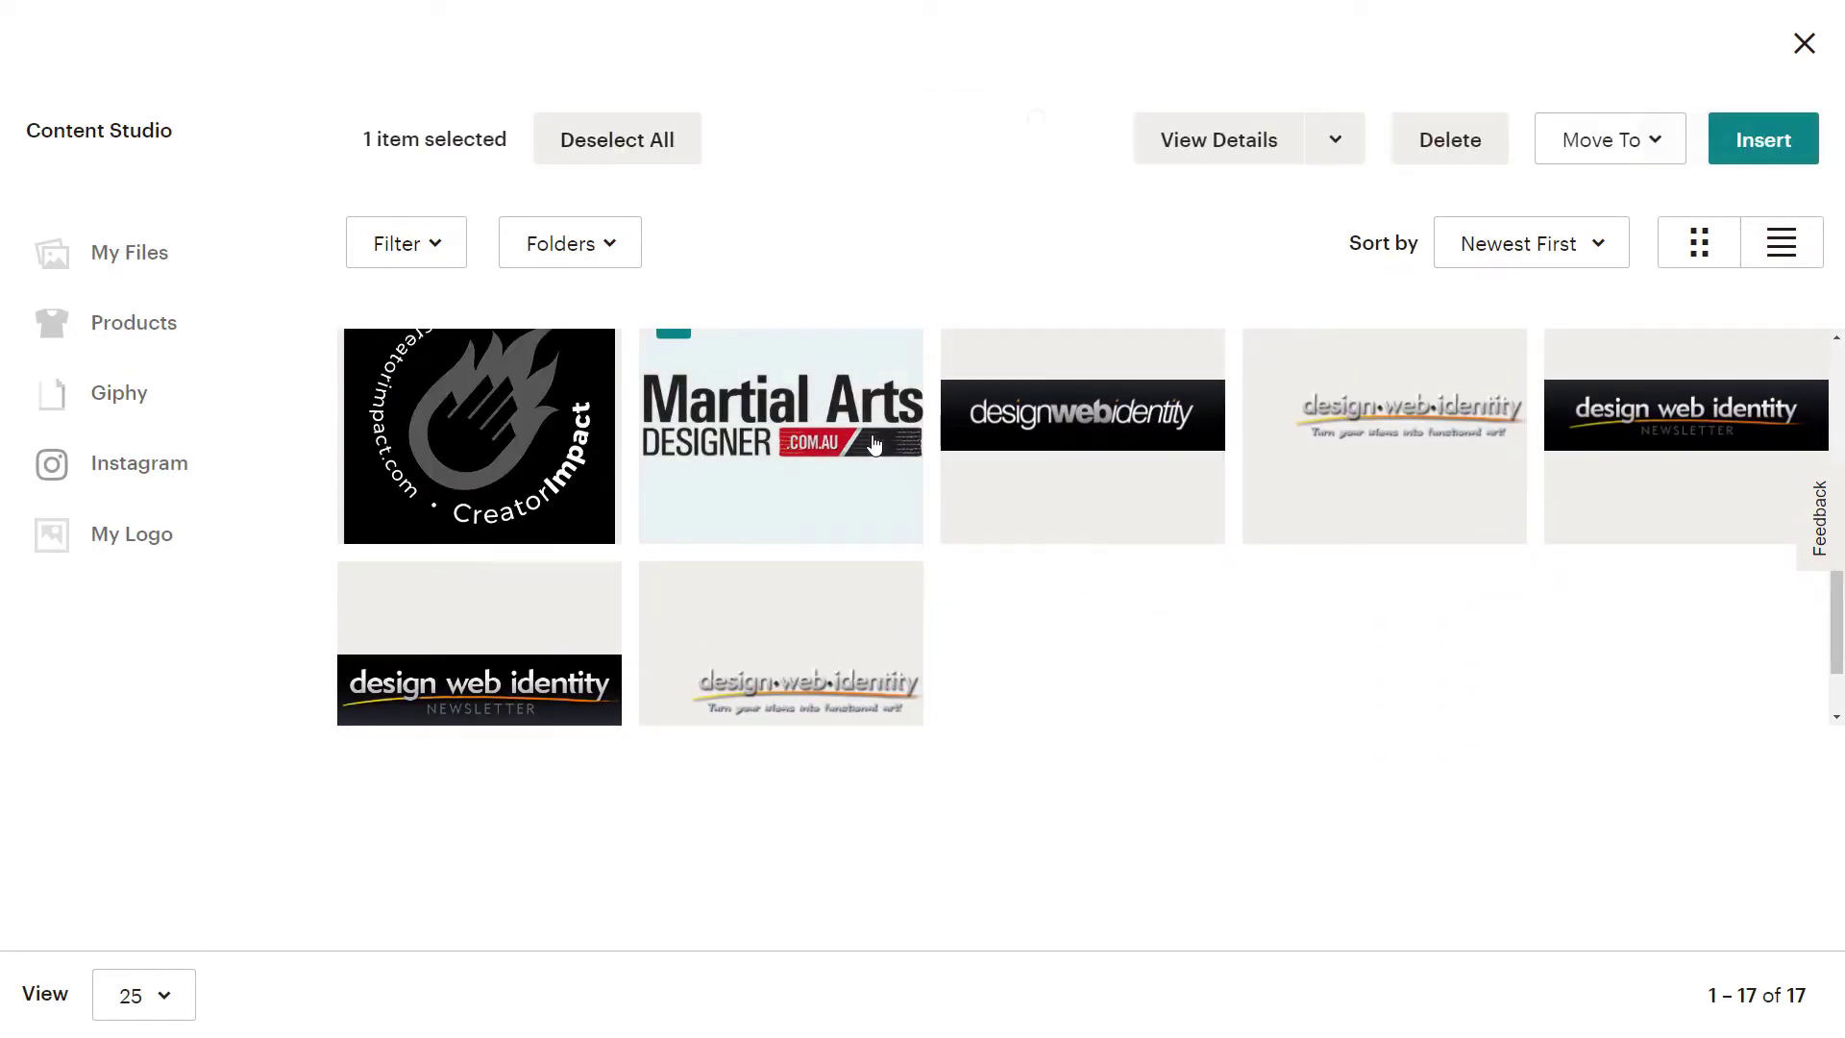
left_click(1763, 139)
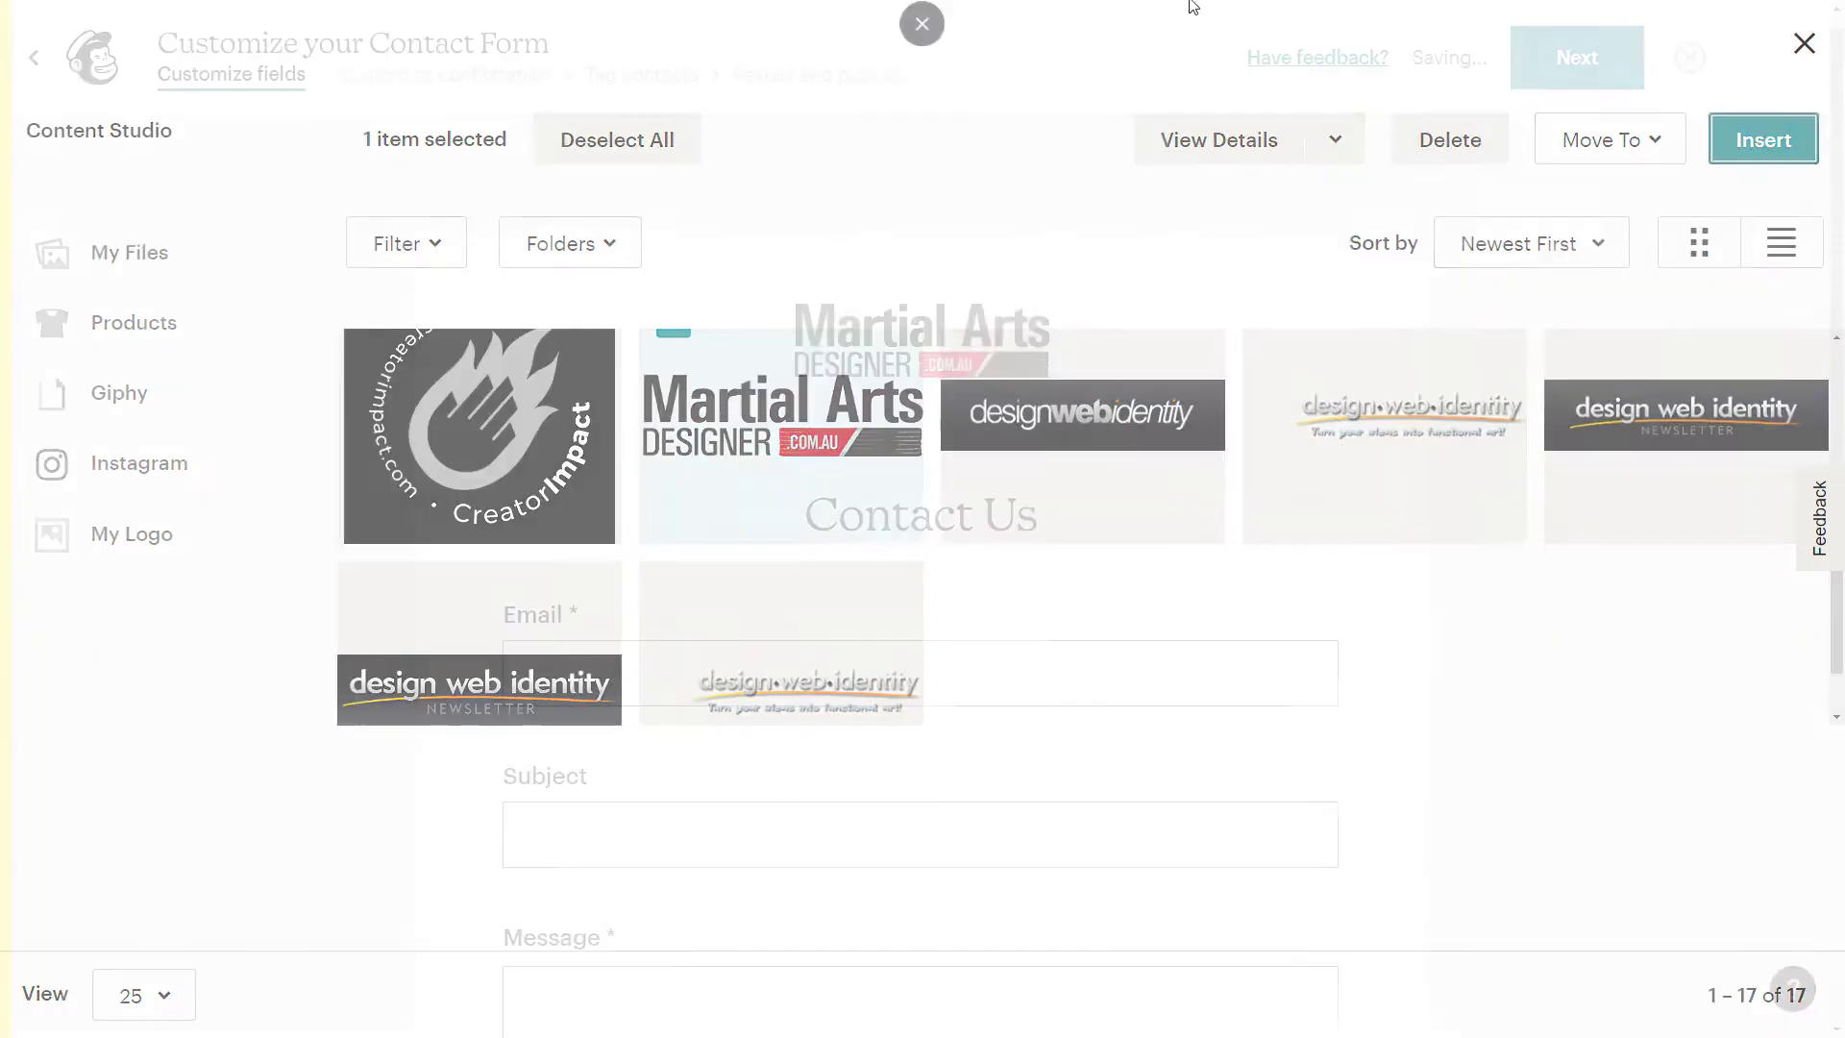
Delete the inserted logo and insert the Martial Arts Designer logo again.
mouse_move(868, 325)
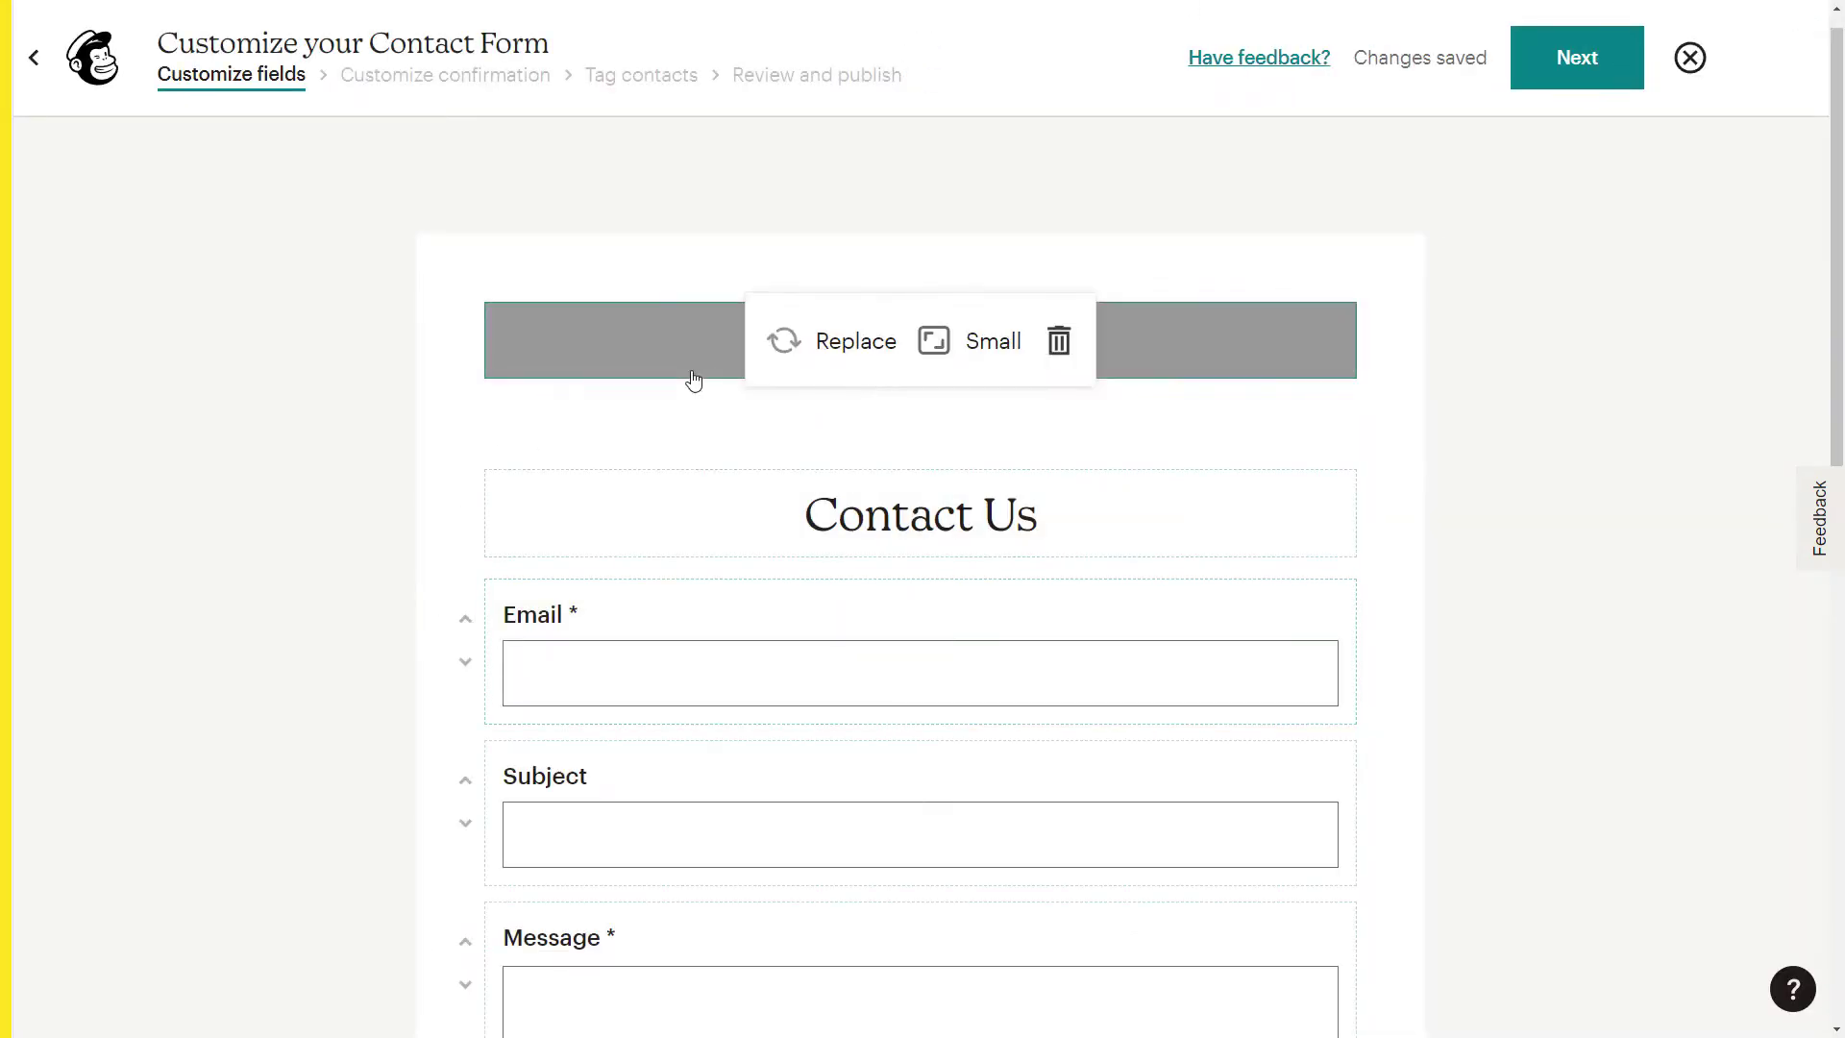
mouse_move(1144, 379)
left_click(1057, 339)
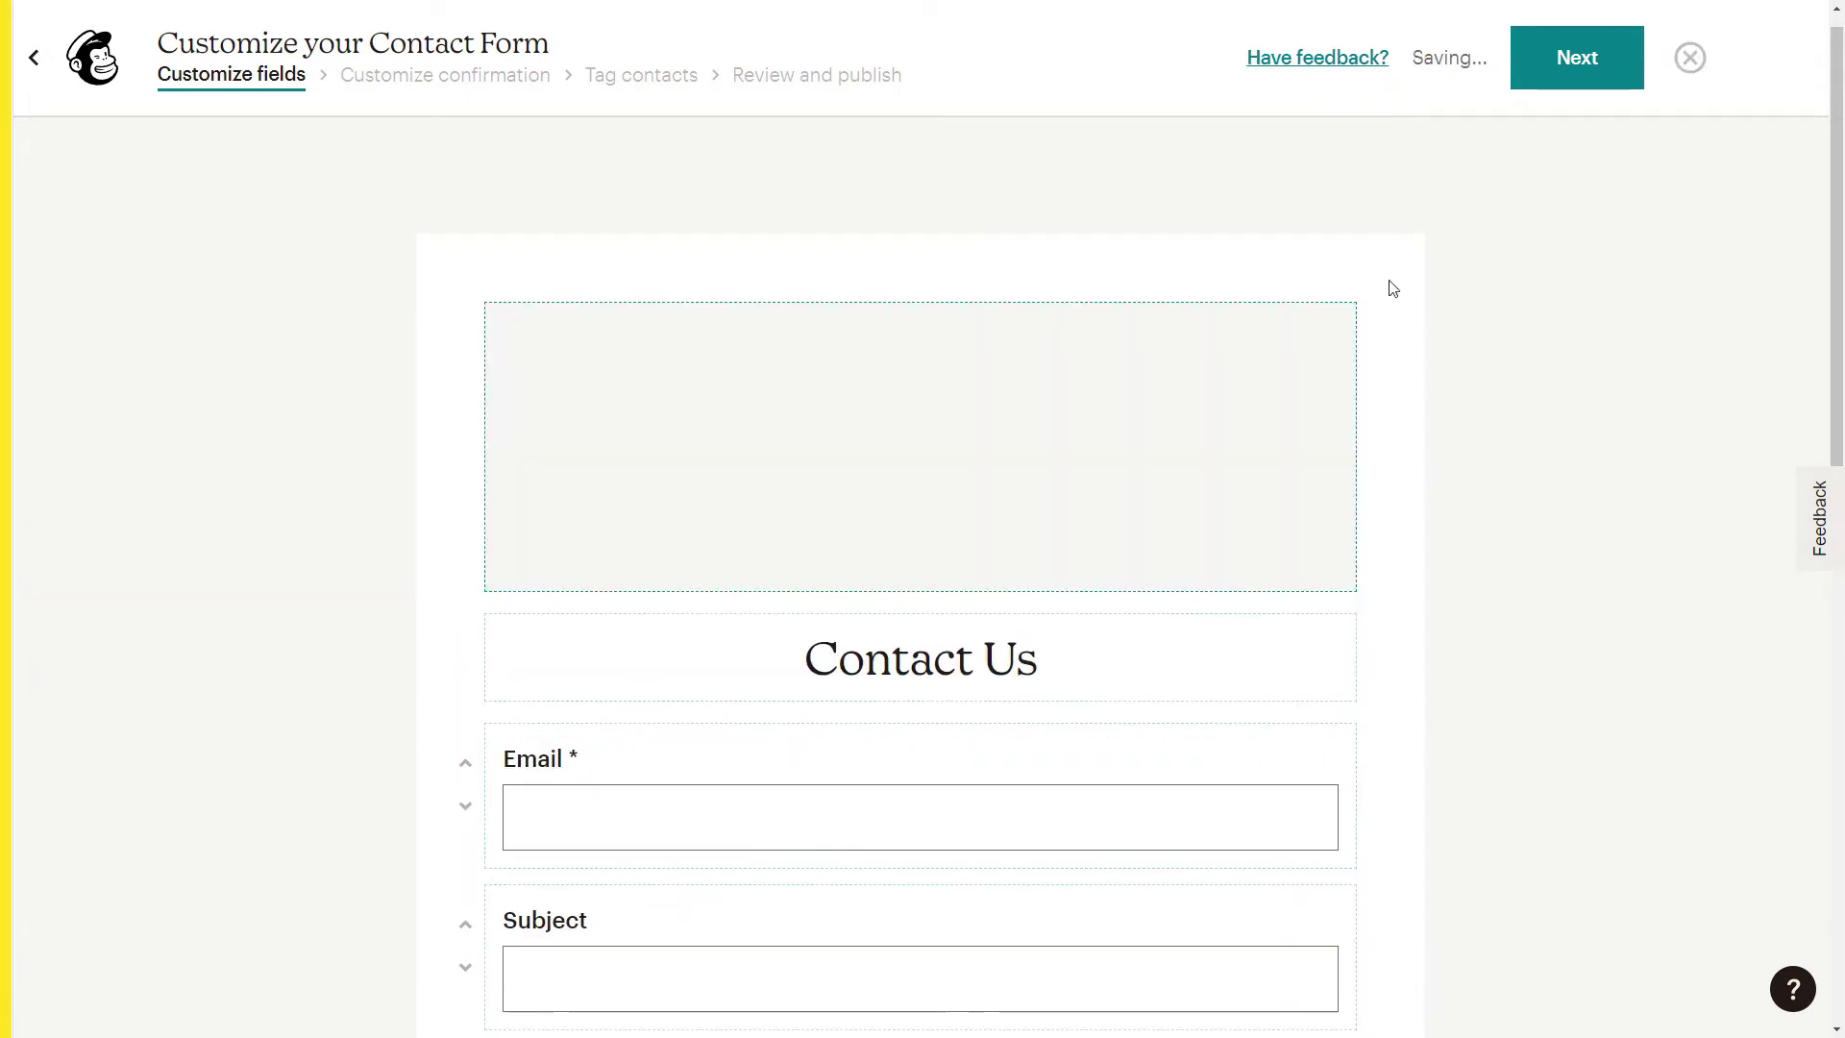
mouse_move(848, 441)
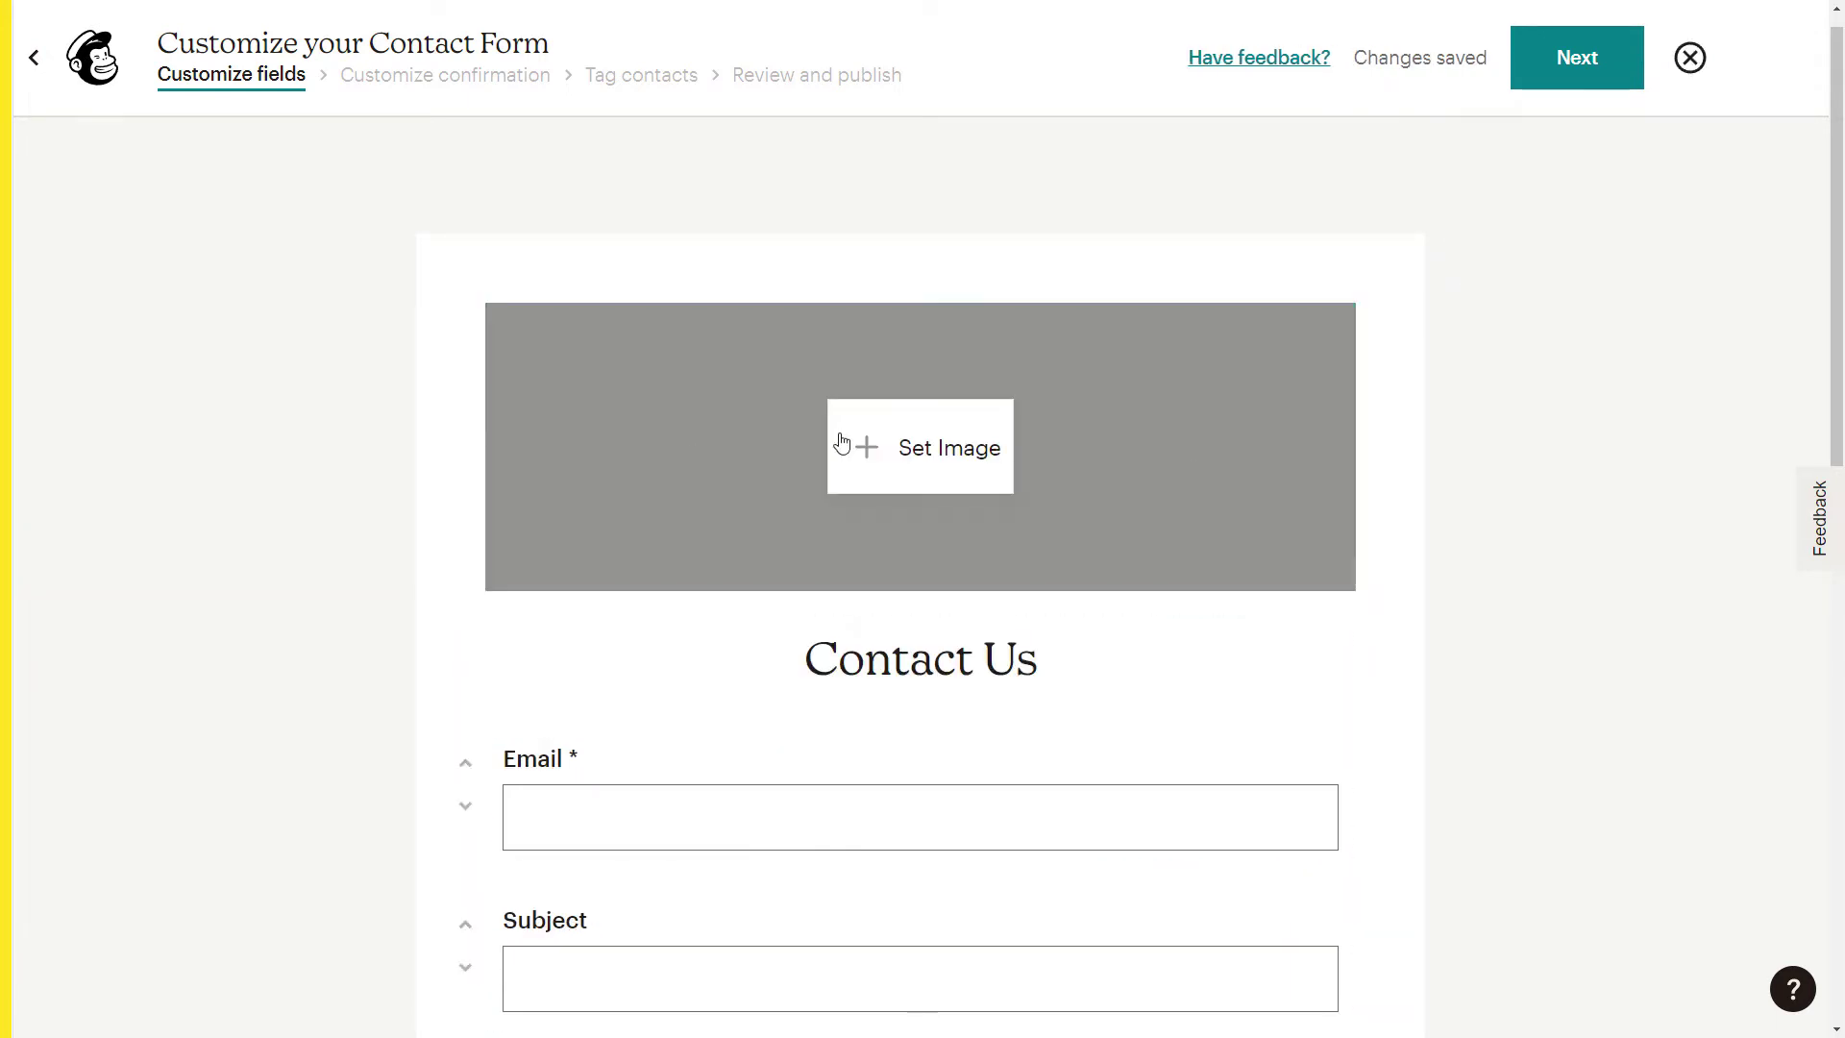
left_click(955, 461)
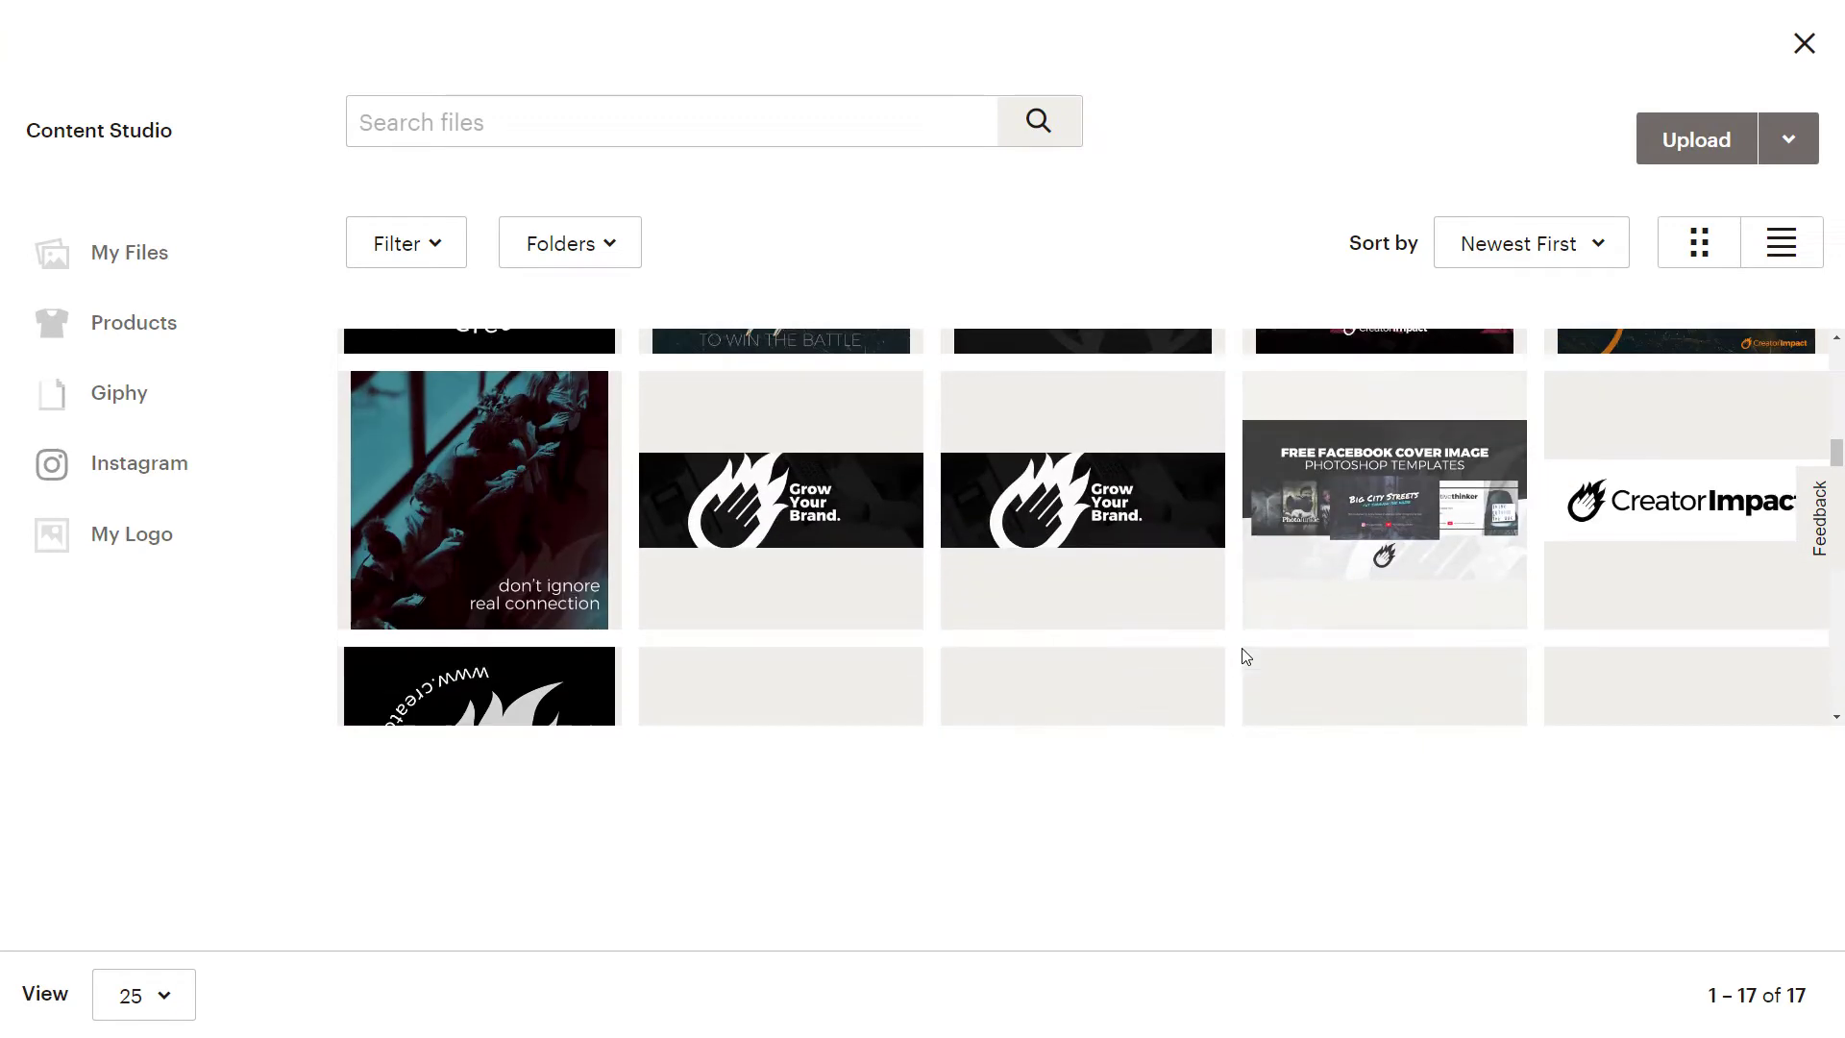
scroll(1245, 655, "down", 3)
left_click(790, 465)
left_click(1762, 136)
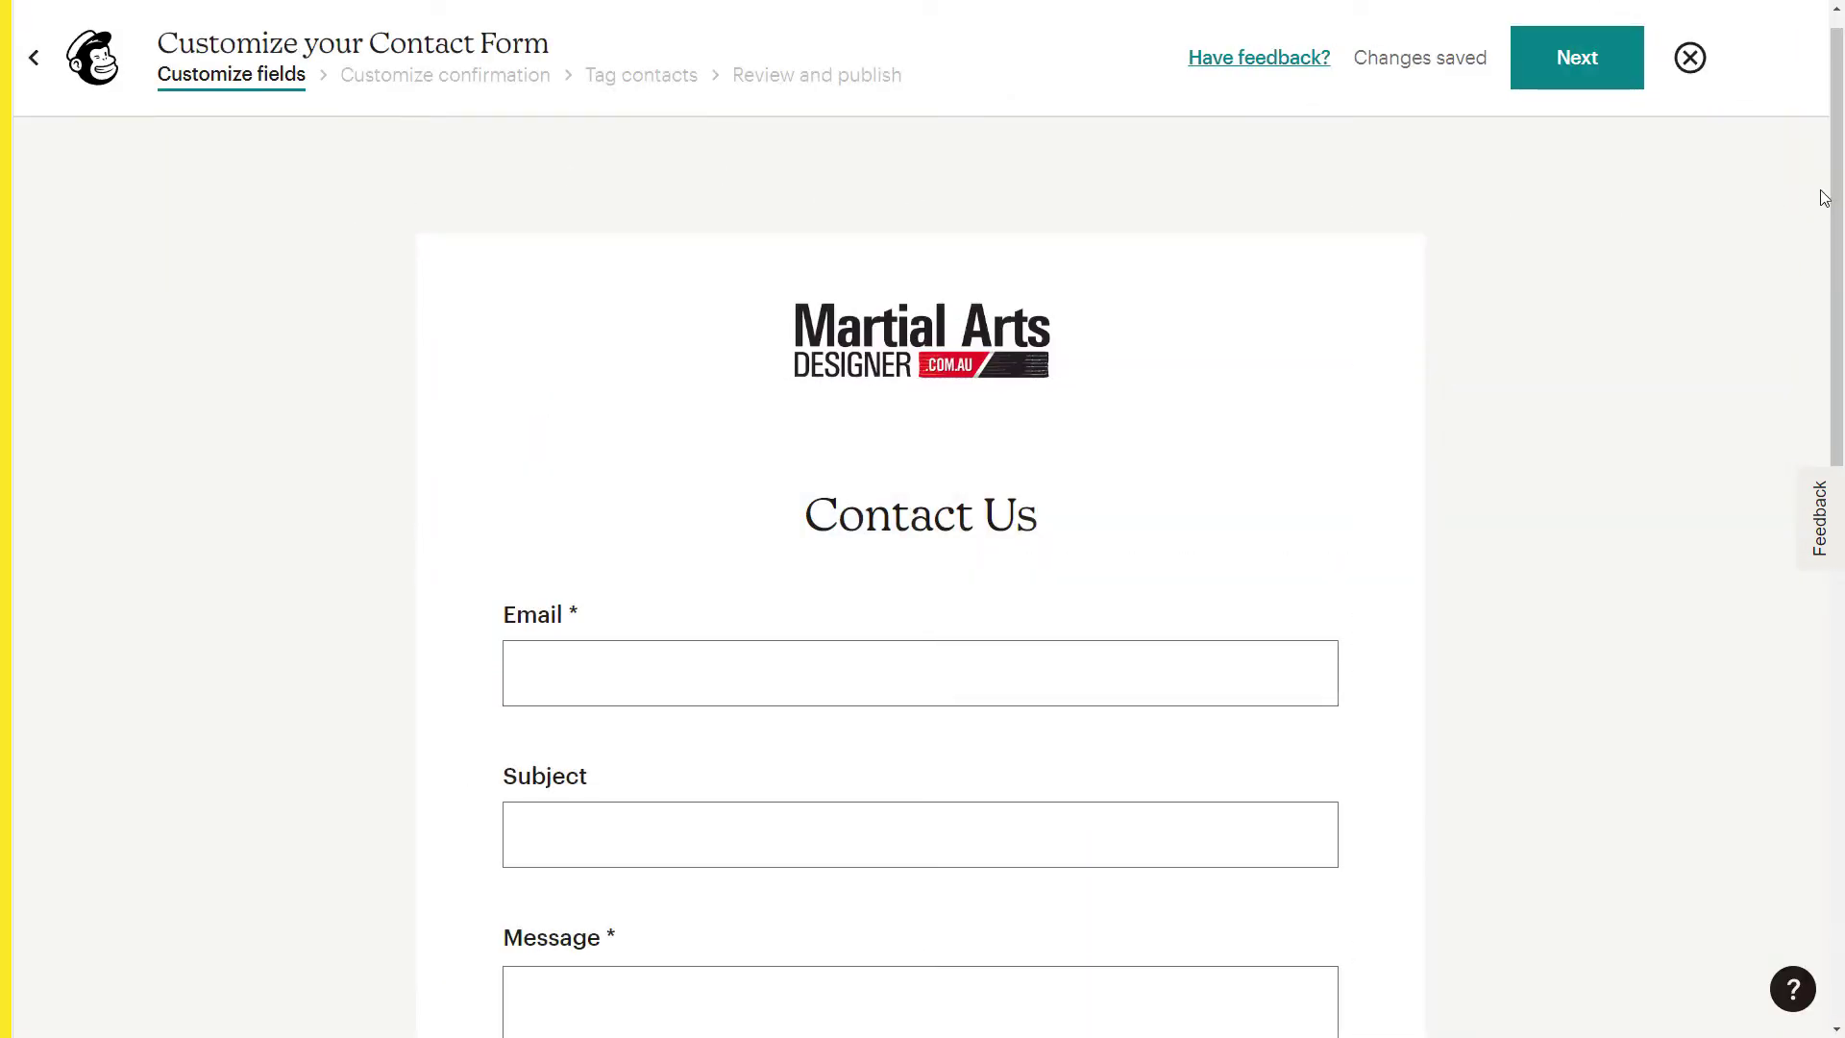
Set the form page background colour to dark grey.
left_click_drag(1826, 195, 1830, 740)
left_click(924, 1005)
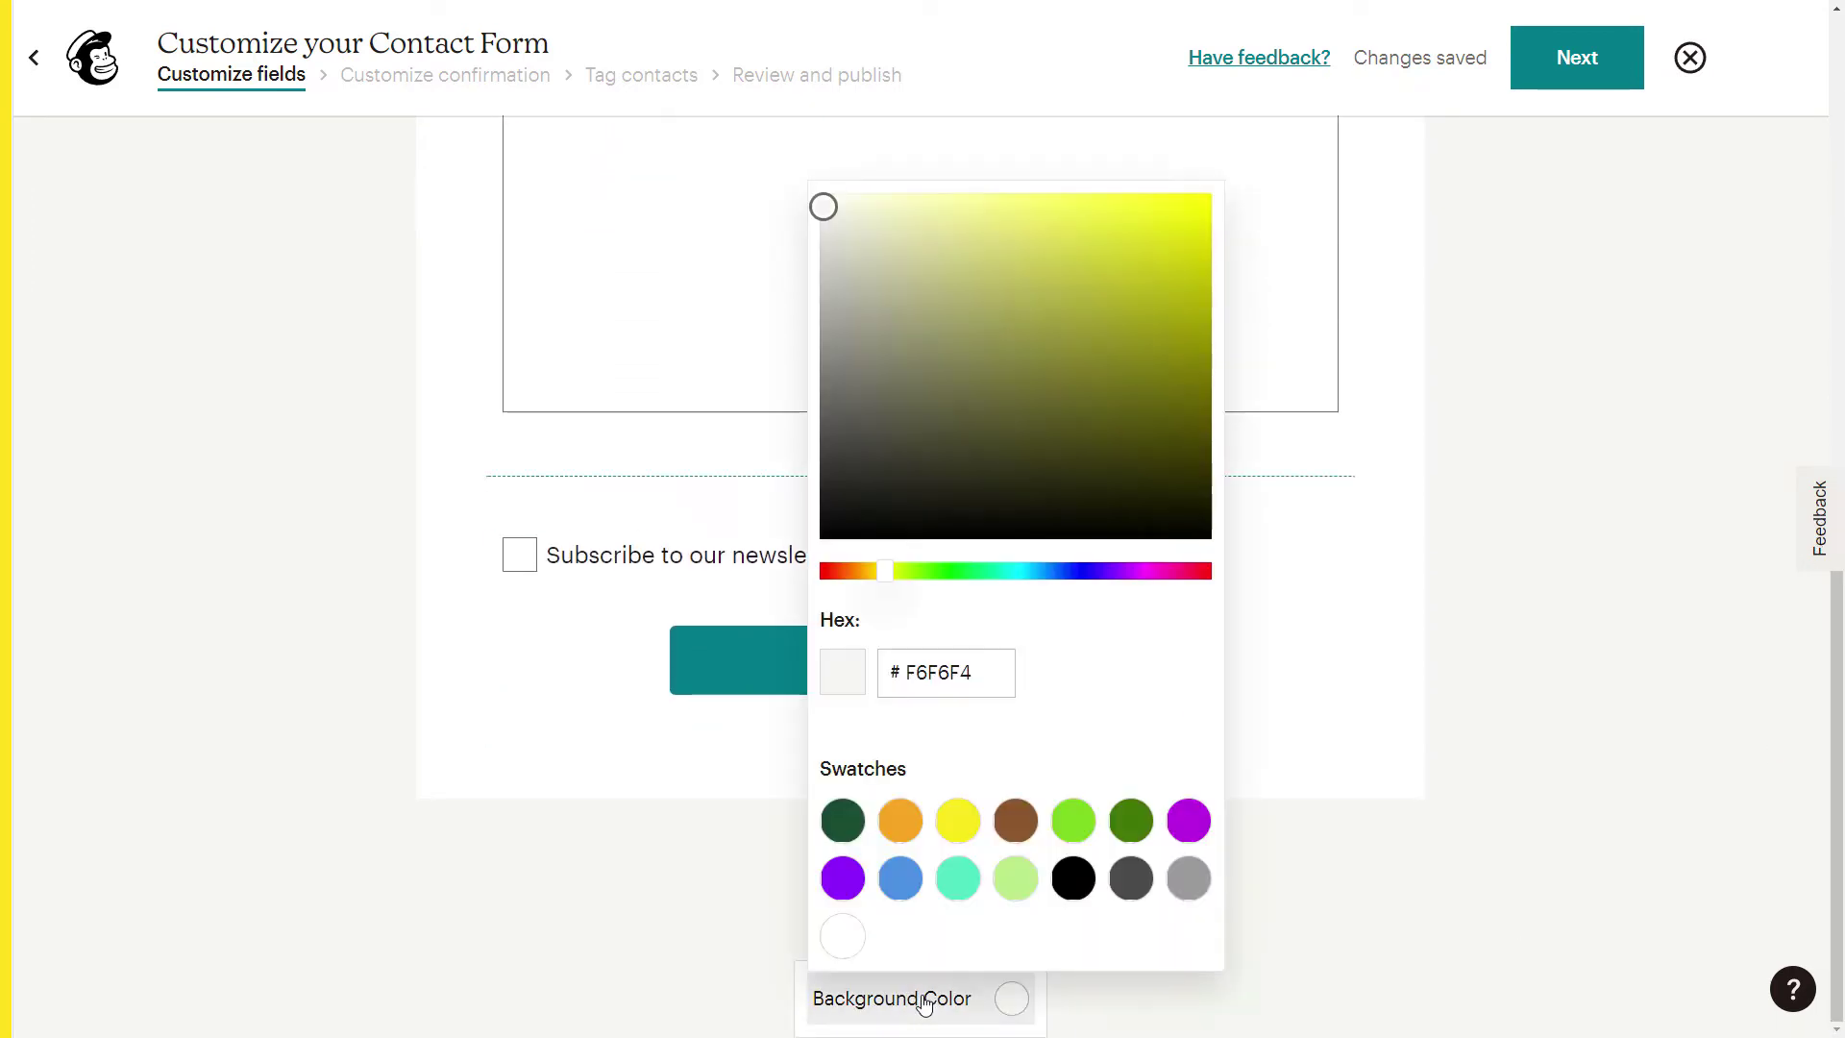
left_click(1124, 884)
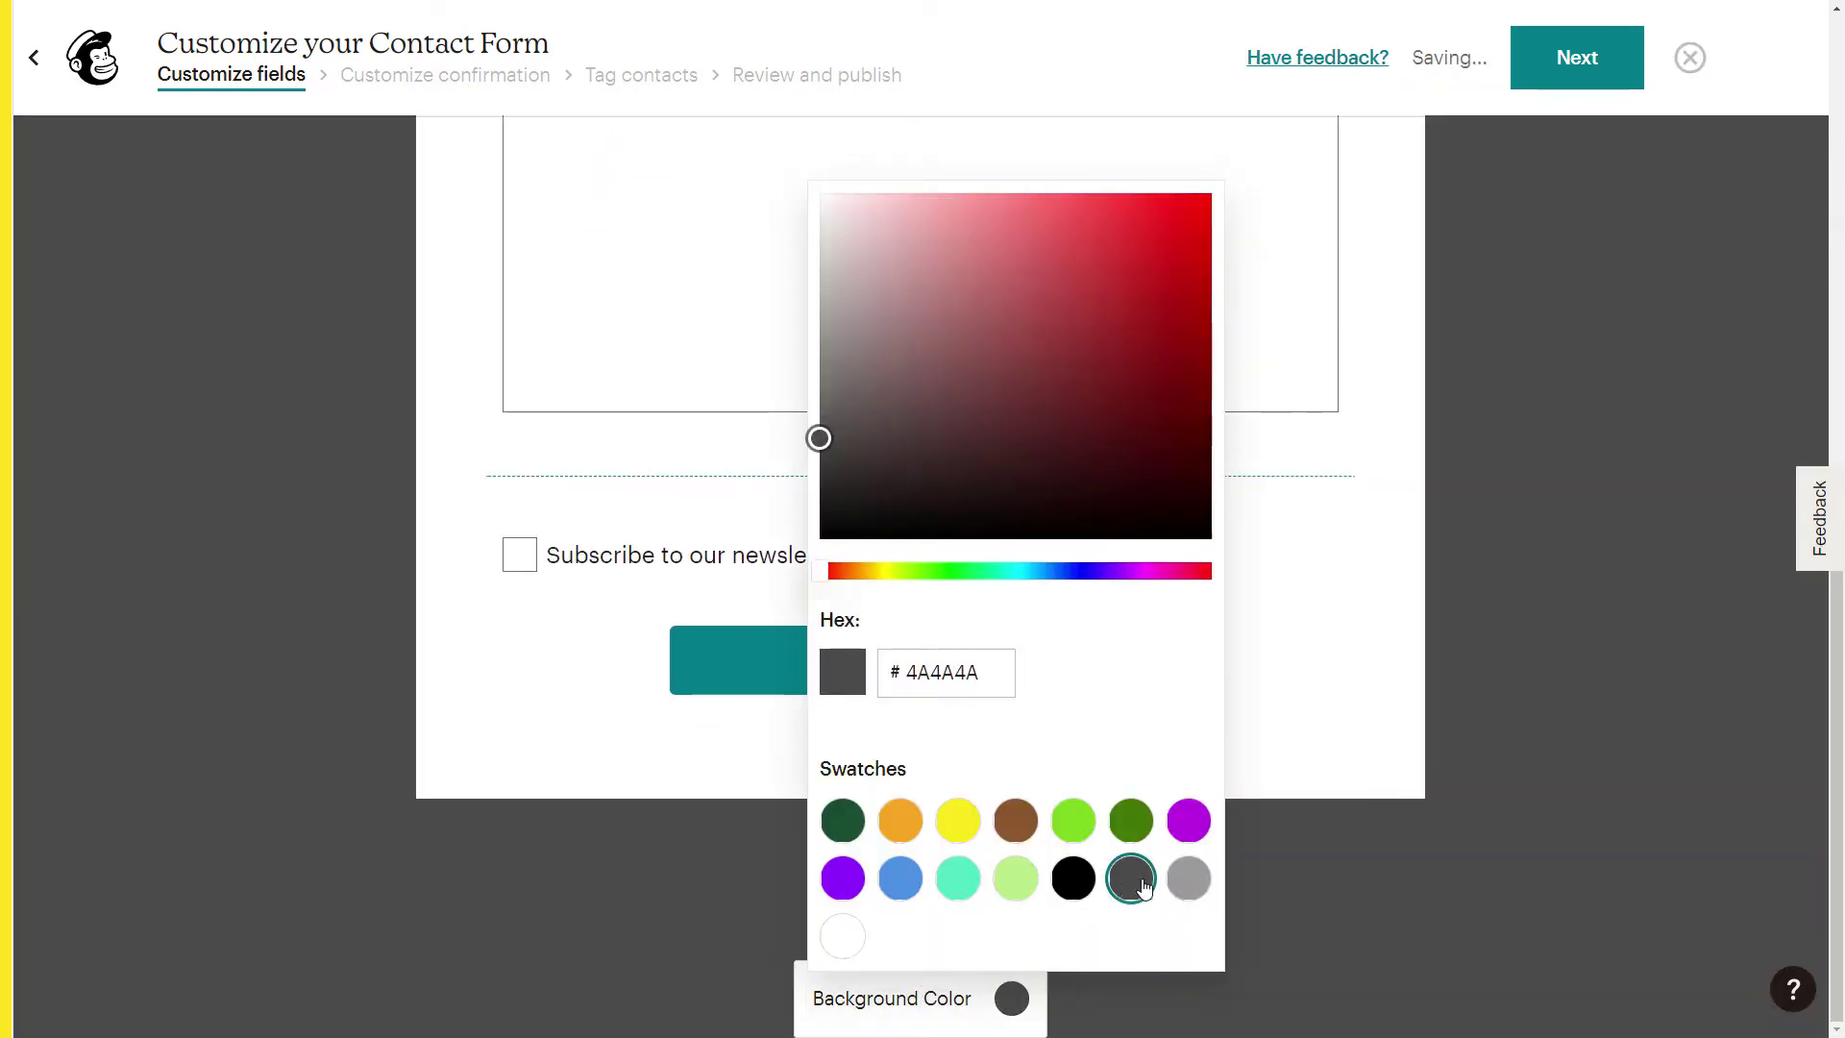
left_click(1384, 830)
Replace the Contact Us heading with 'Let us know your thoughts' as a Medium Heading.
left_click_drag(1837, 712, 1804, 275)
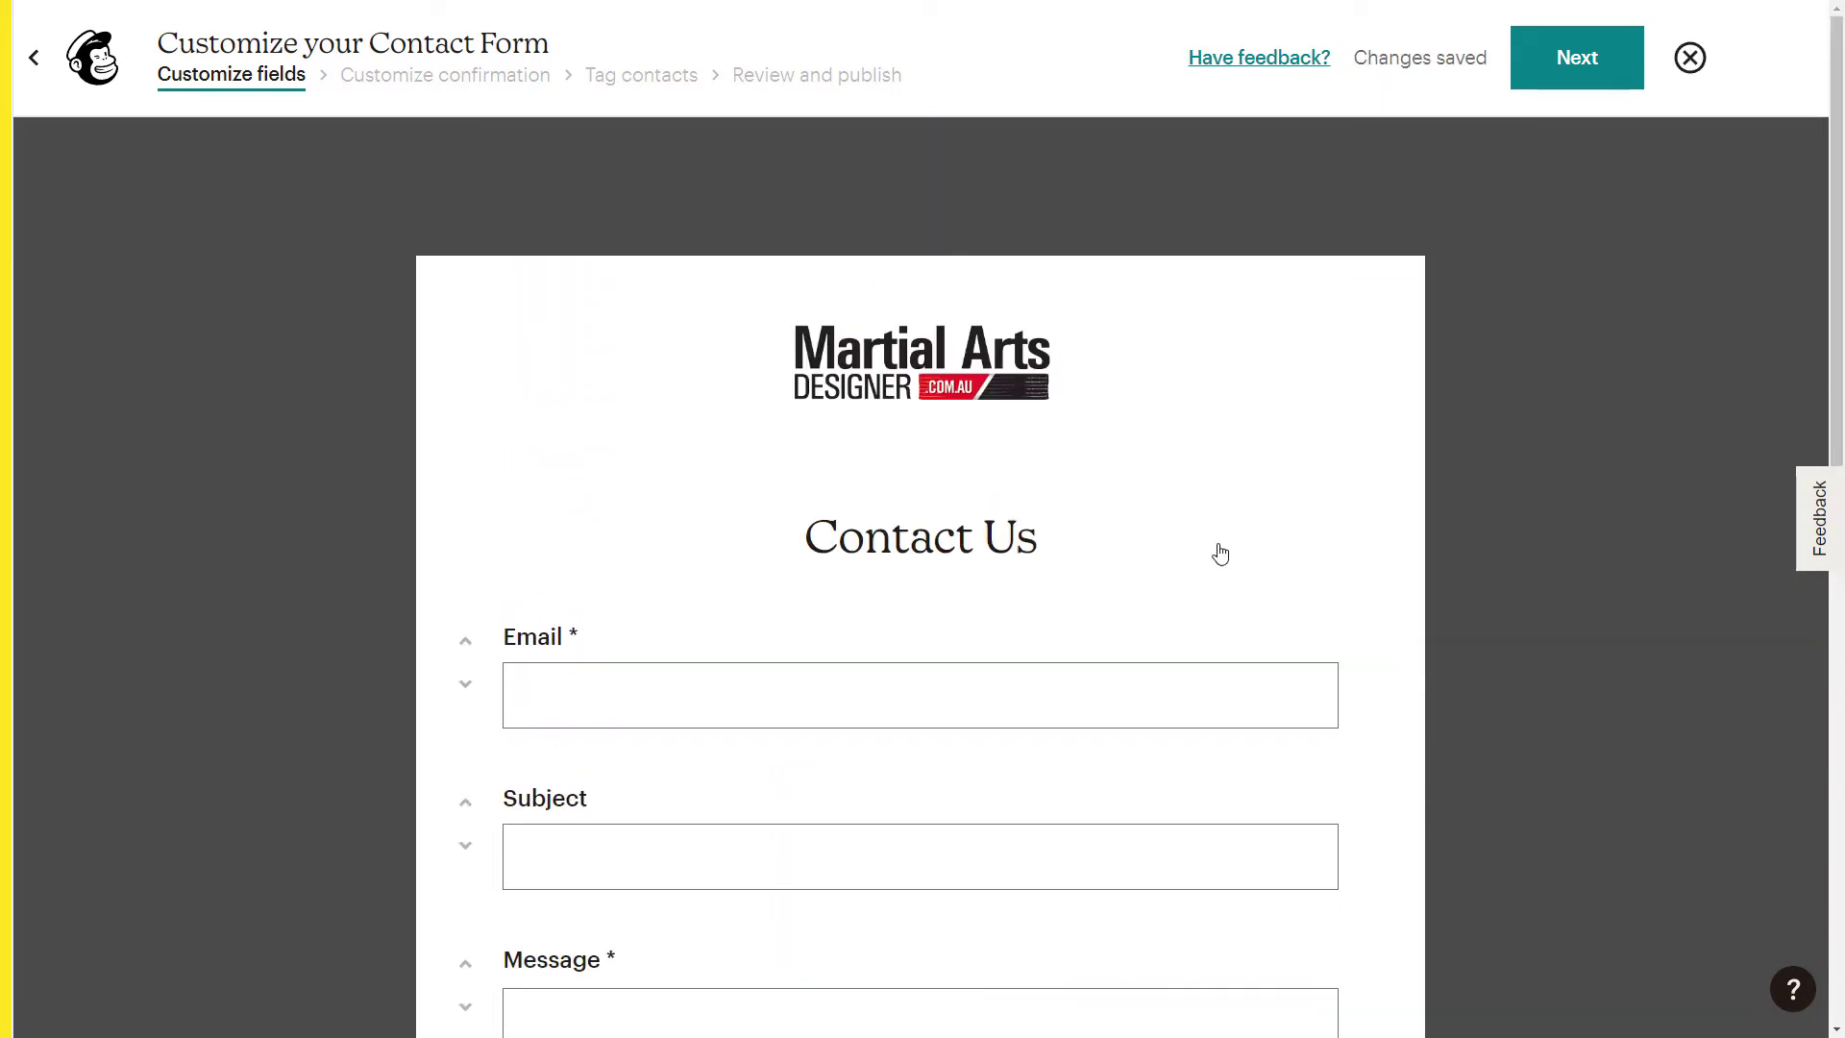
left_click(938, 535)
left_click_drag(784, 558, 744, 550)
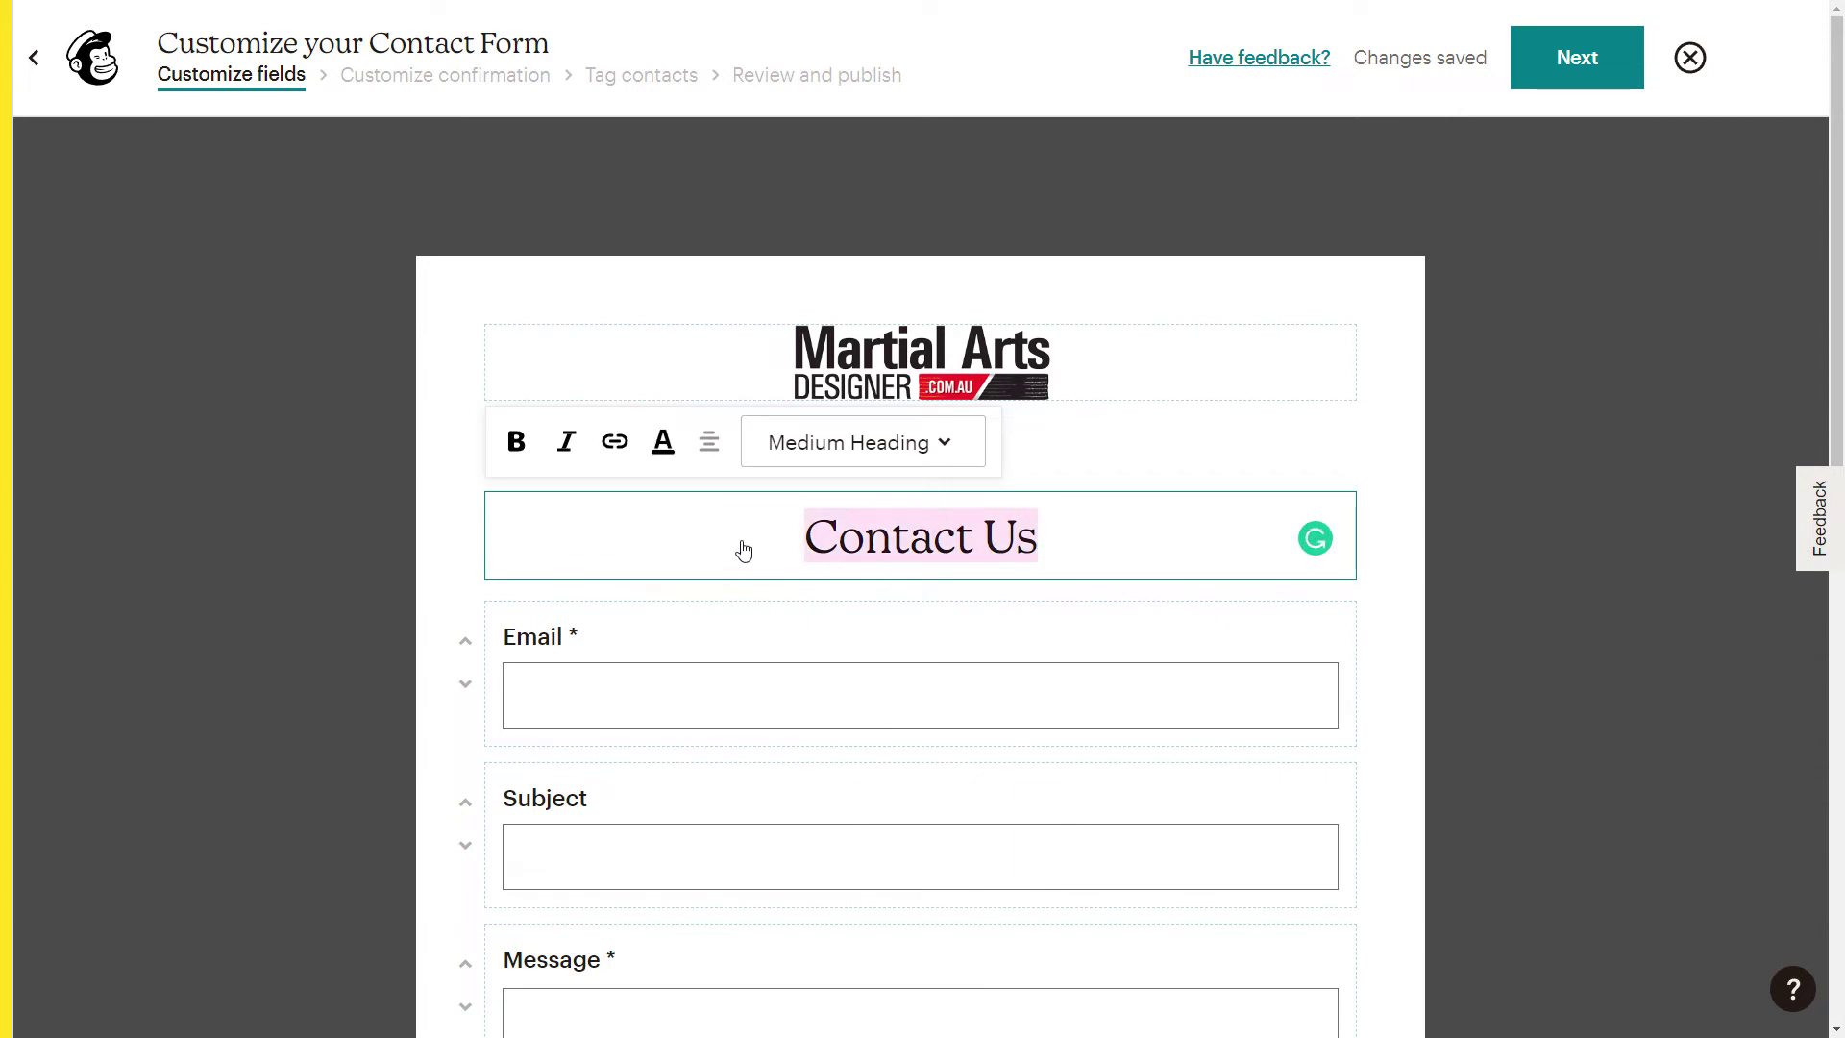
type("Let us kn")
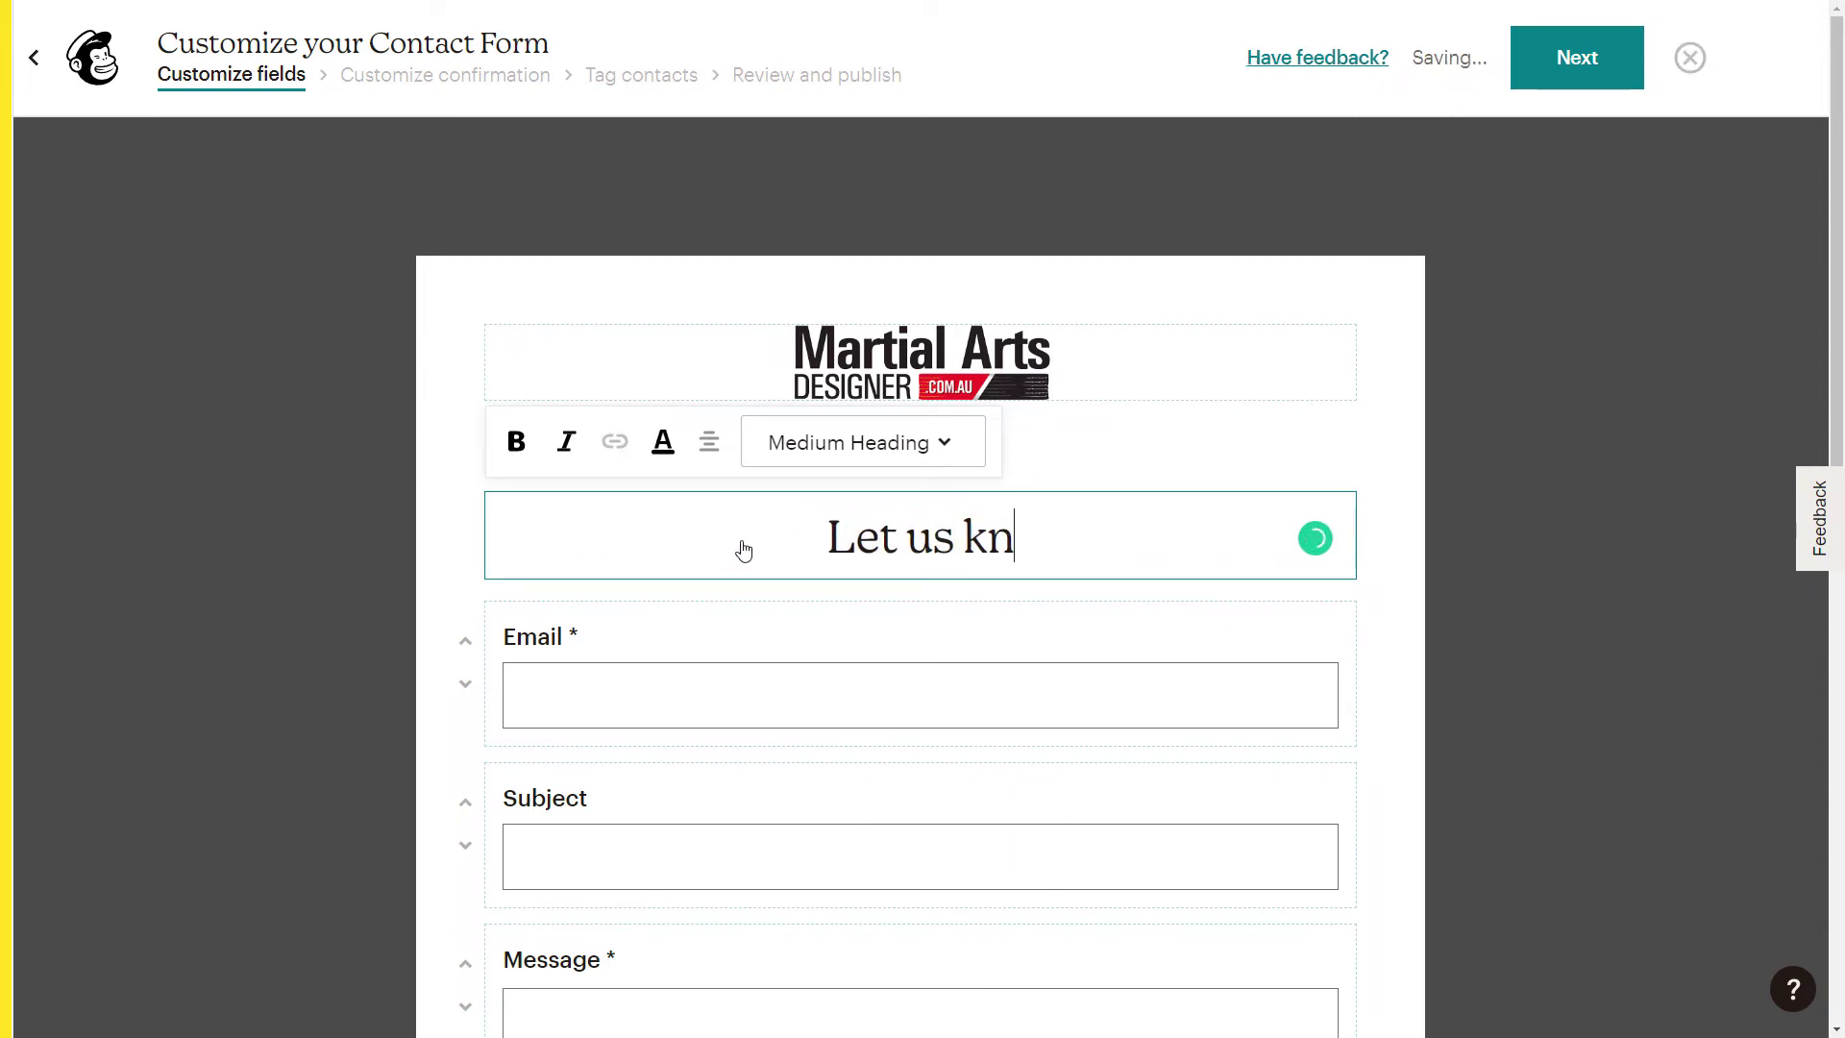
type("ow your thought")
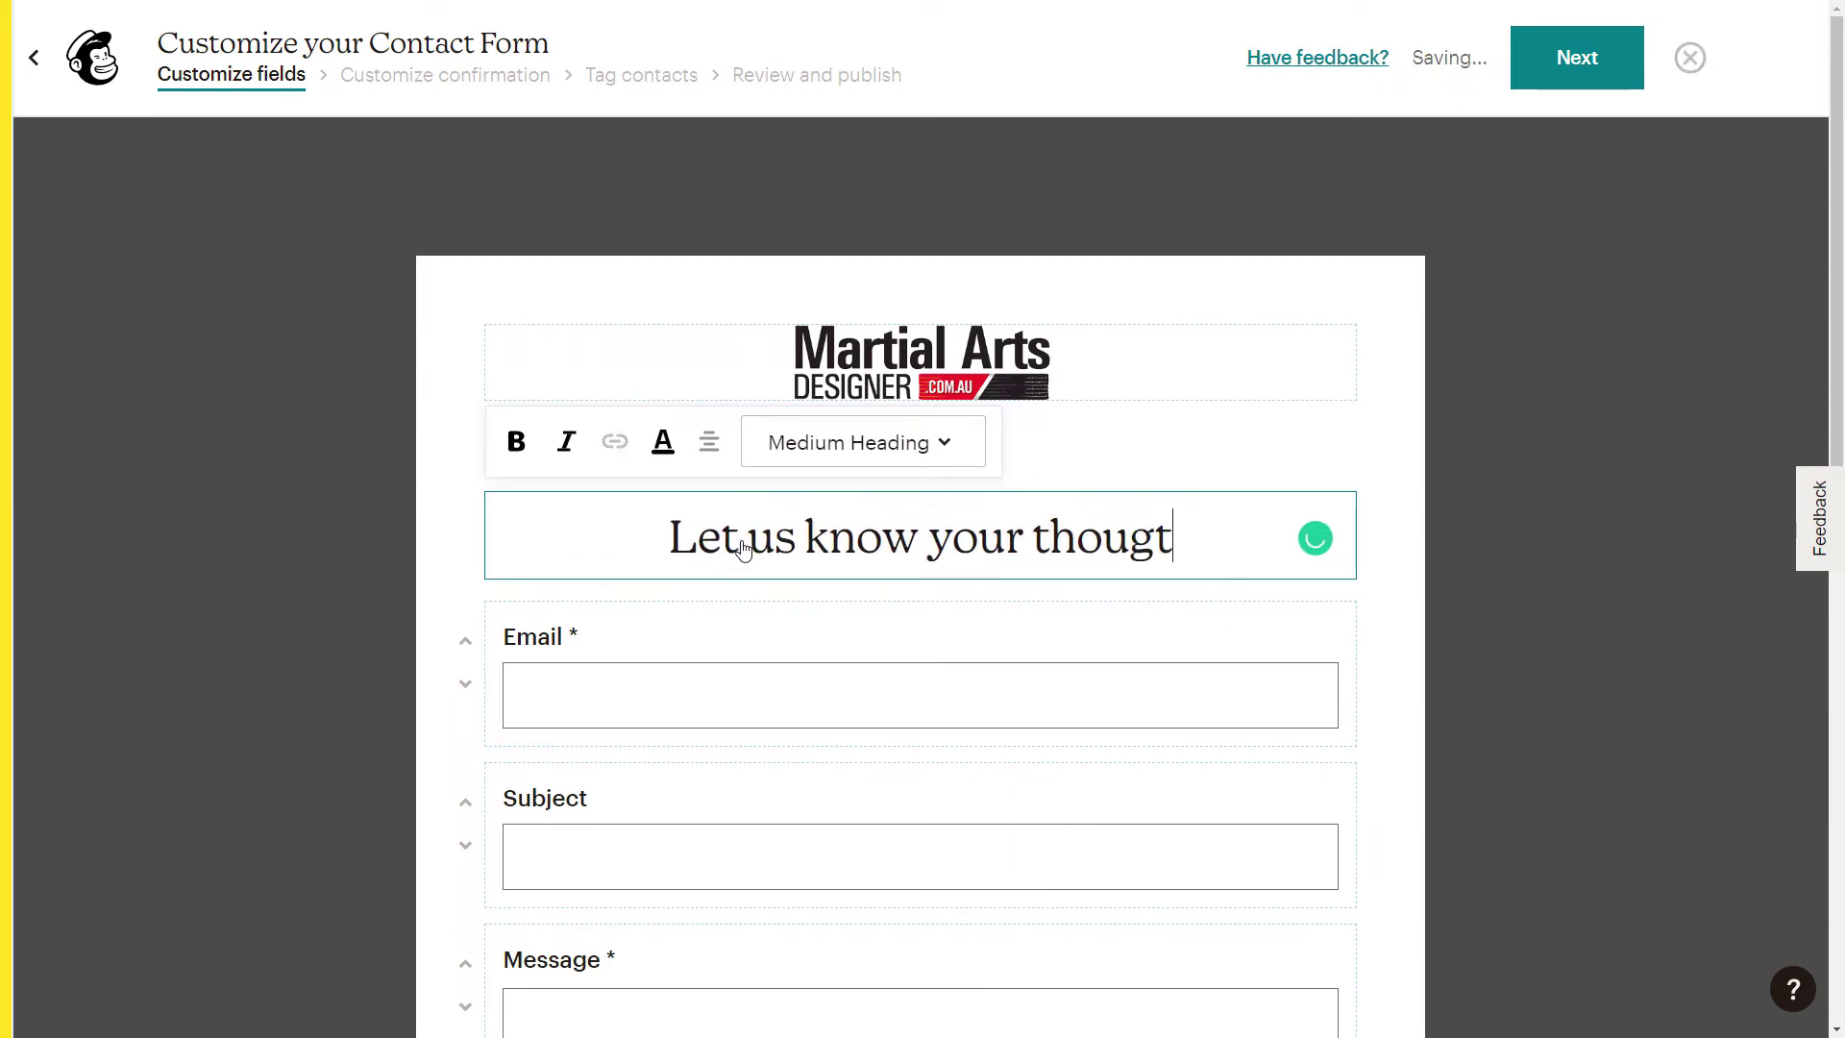
key("BackSpace")
type("hts")
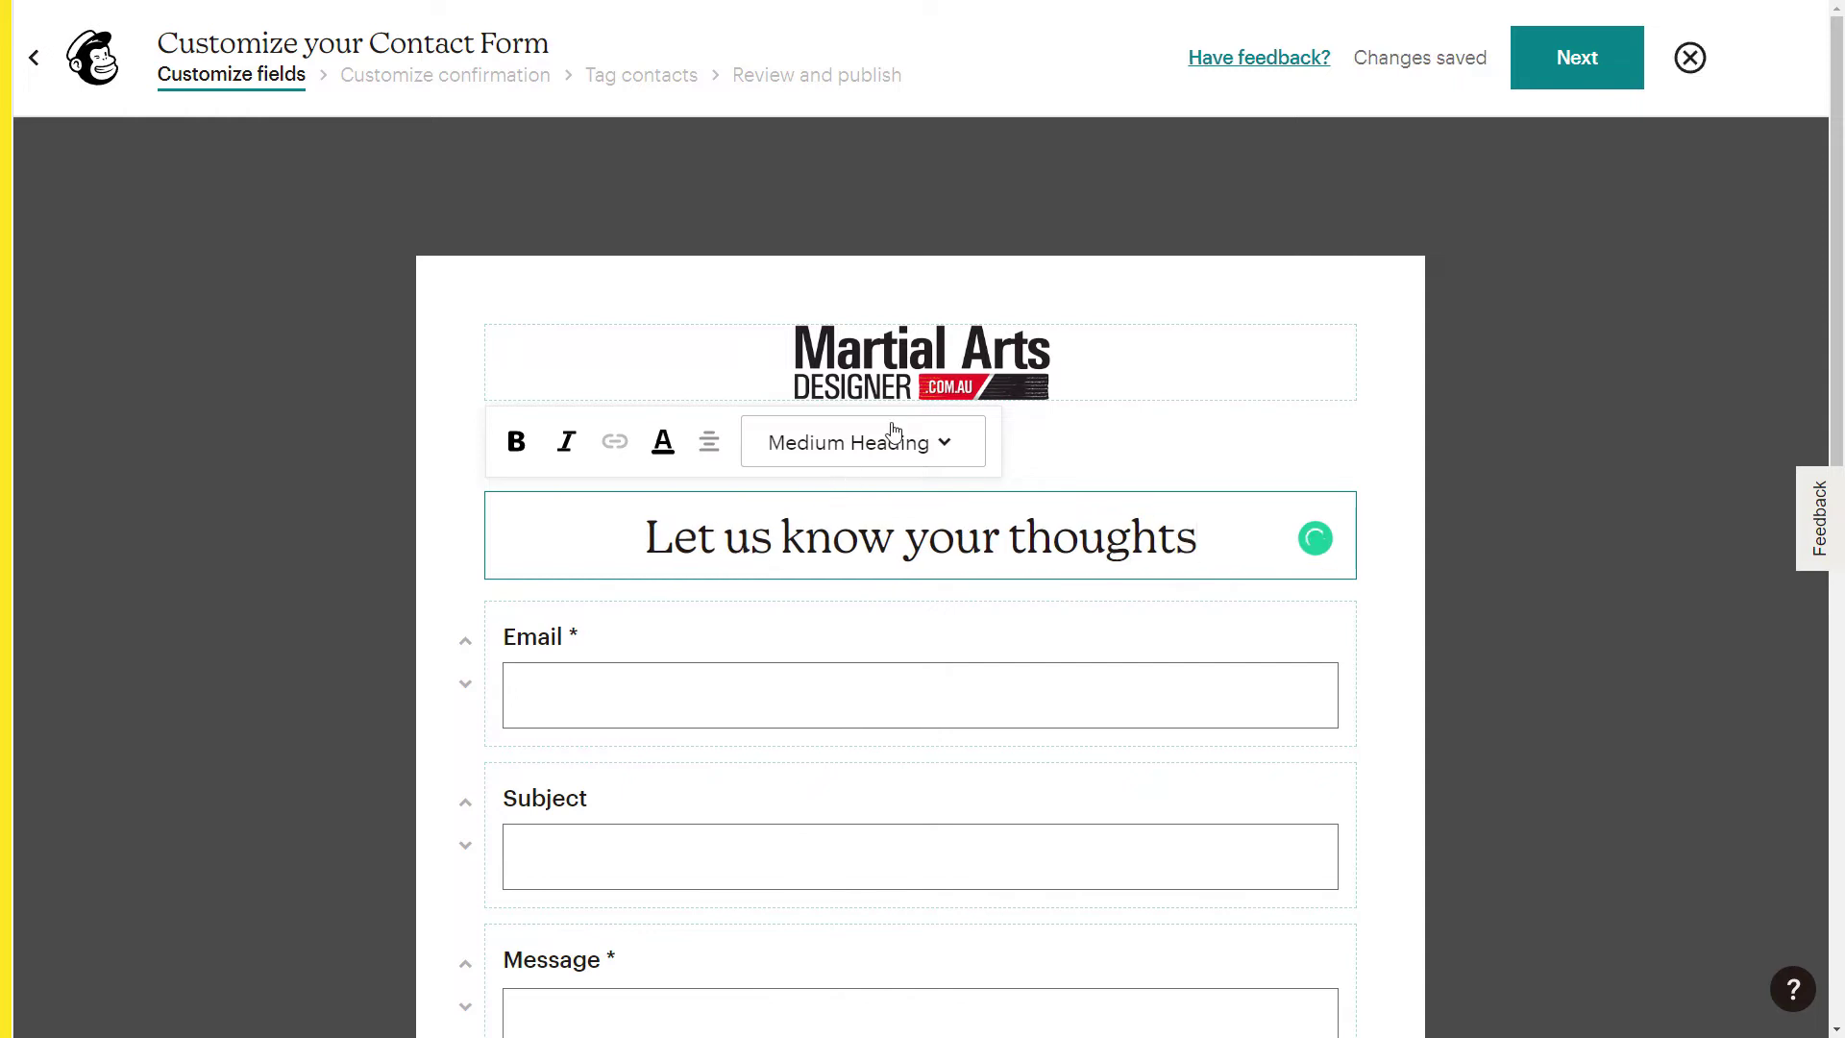
left_click(893, 430)
left_click(885, 573)
left_click(903, 444)
left_click(893, 642)
Colour the heading pure red, then try the darker red CC2323.
left_click(663, 444)
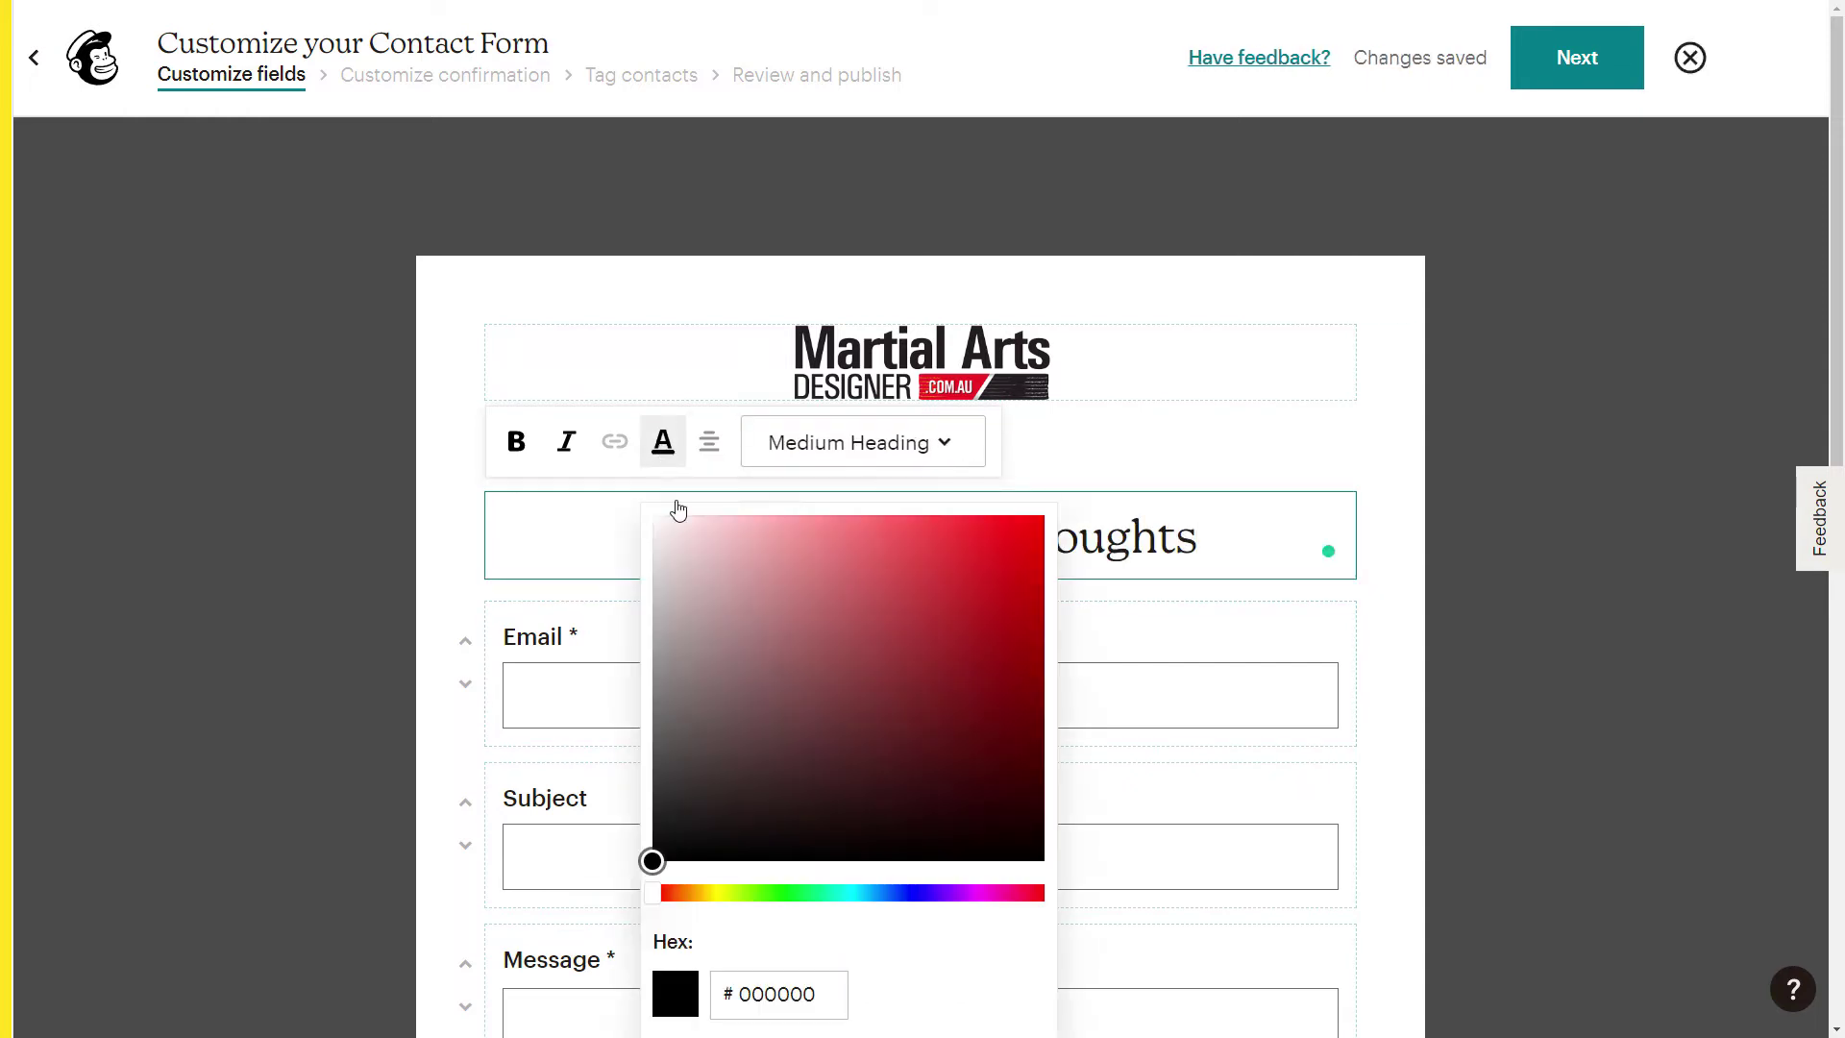
mouse_move(676, 506)
left_mouse_down()
mouse_move(1104, 465)
mouse_move(1186, 536)
left_mouse_up()
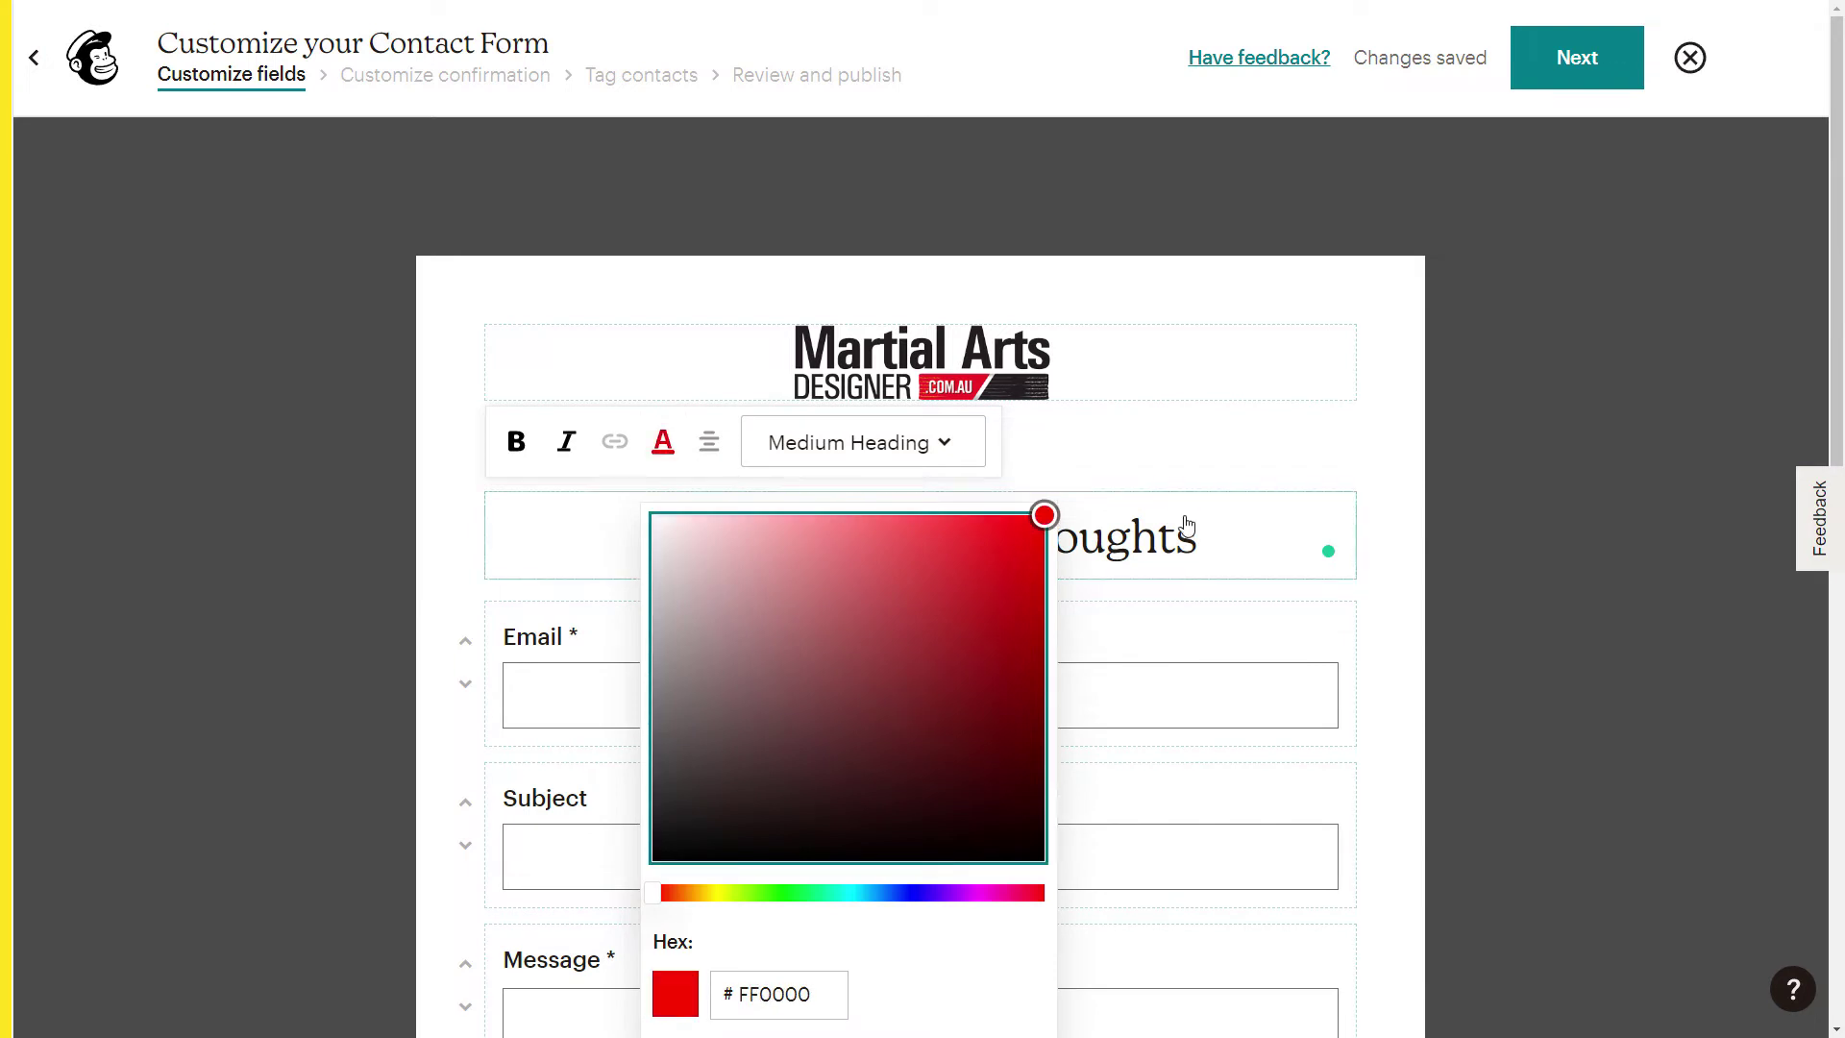
left_click(1362, 541)
left_click(1052, 536)
left_click(663, 442)
left_click(976, 585)
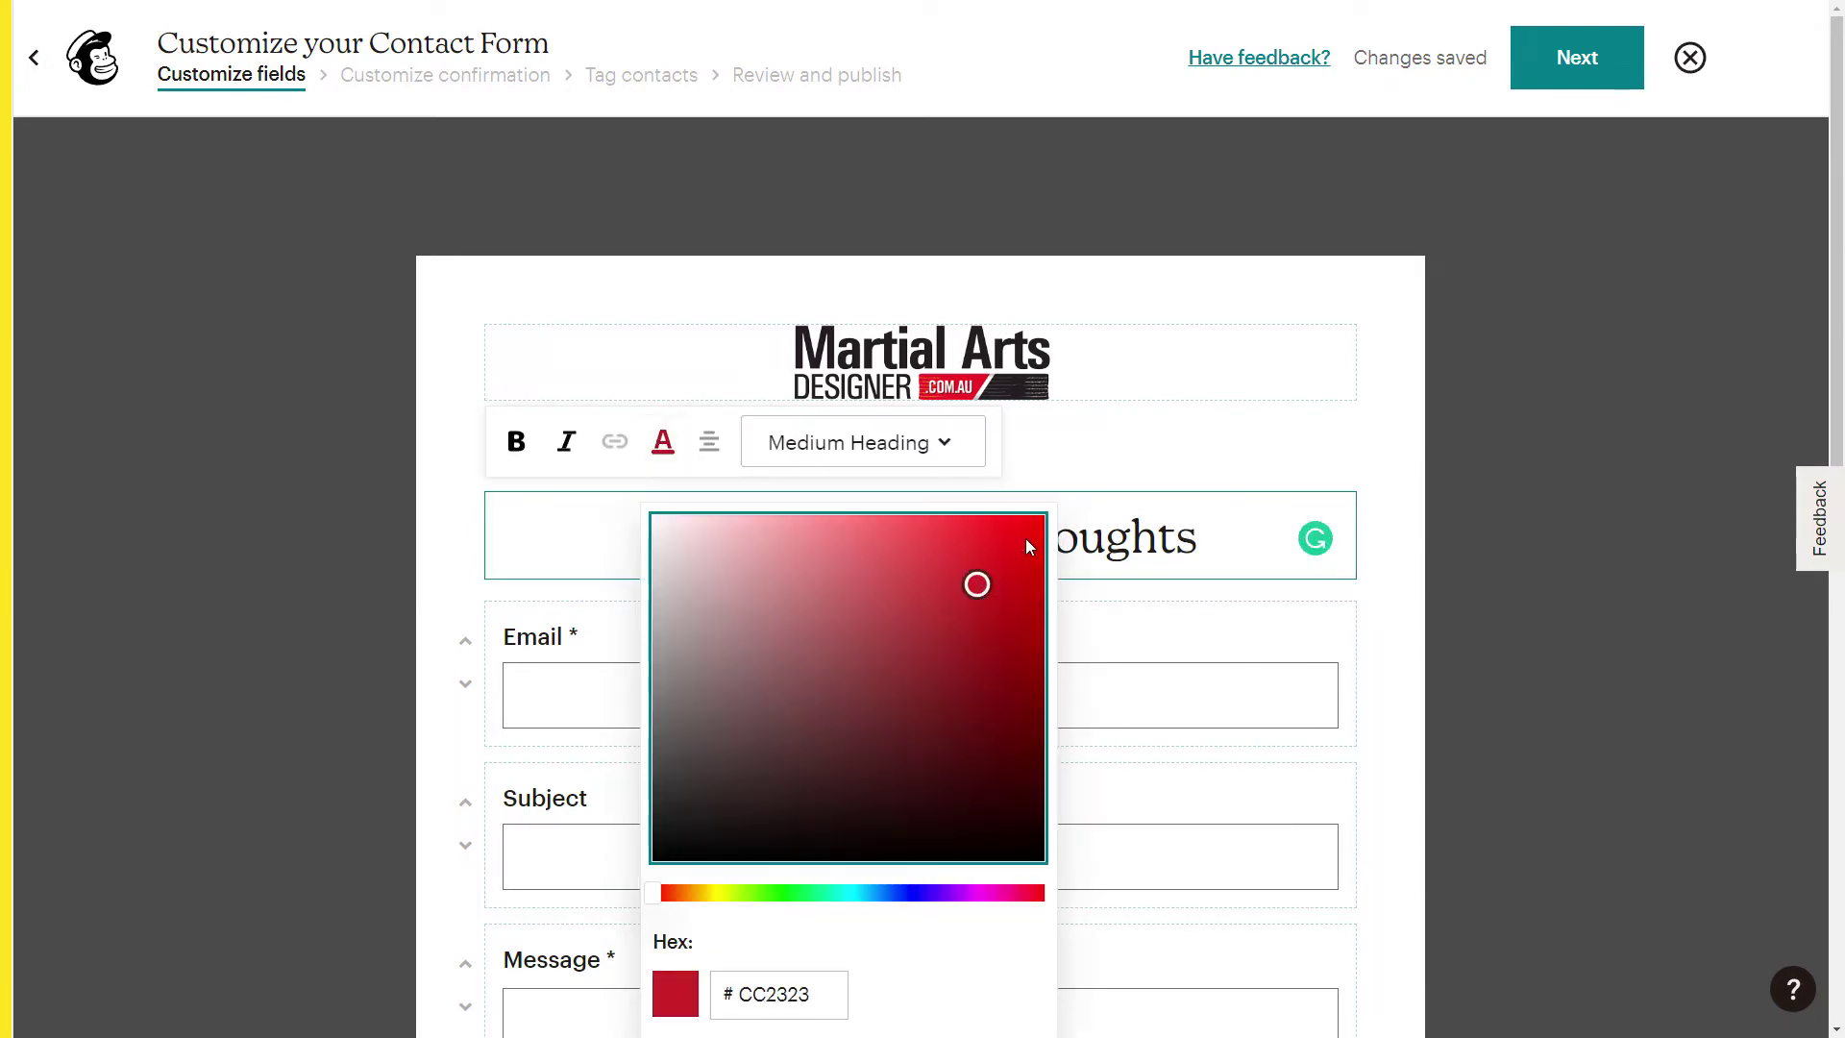
left_click(686, 1005)
scroll(756, 764, "down", 5)
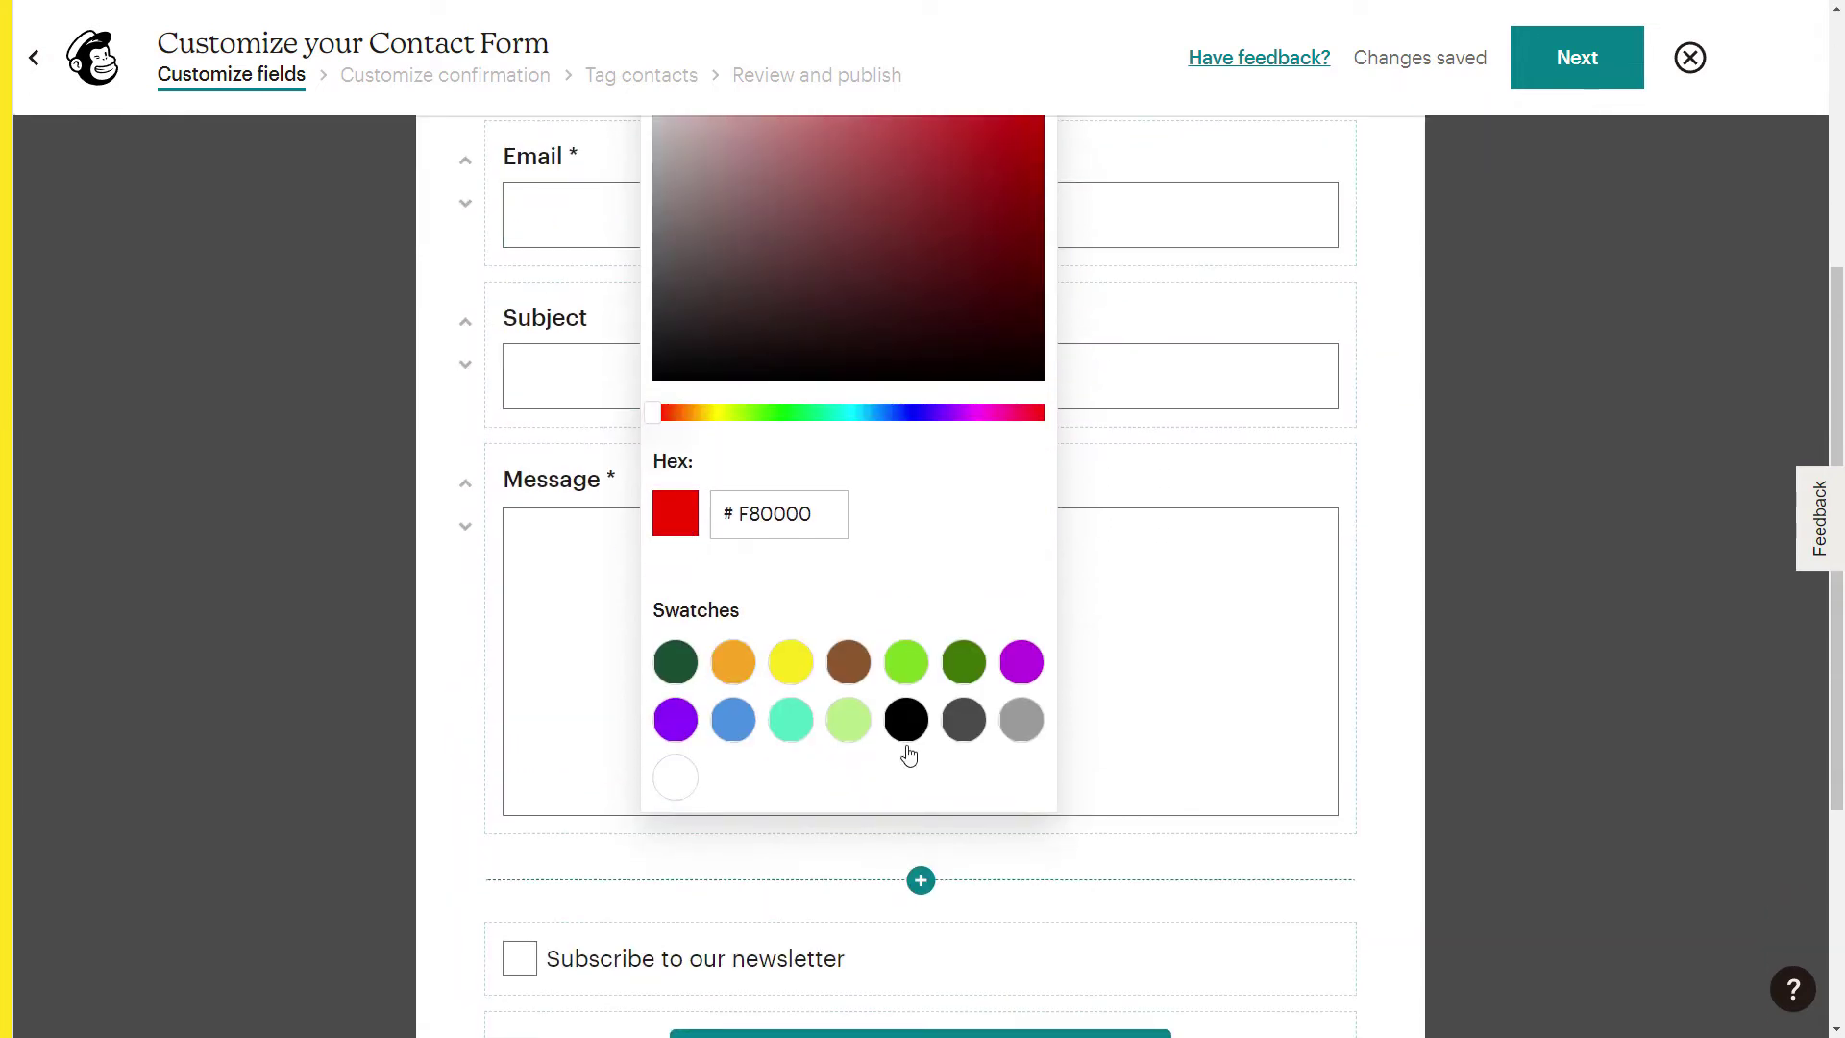
scroll(1283, 368, "up", 4)
scroll(1170, 413, "down", 3)
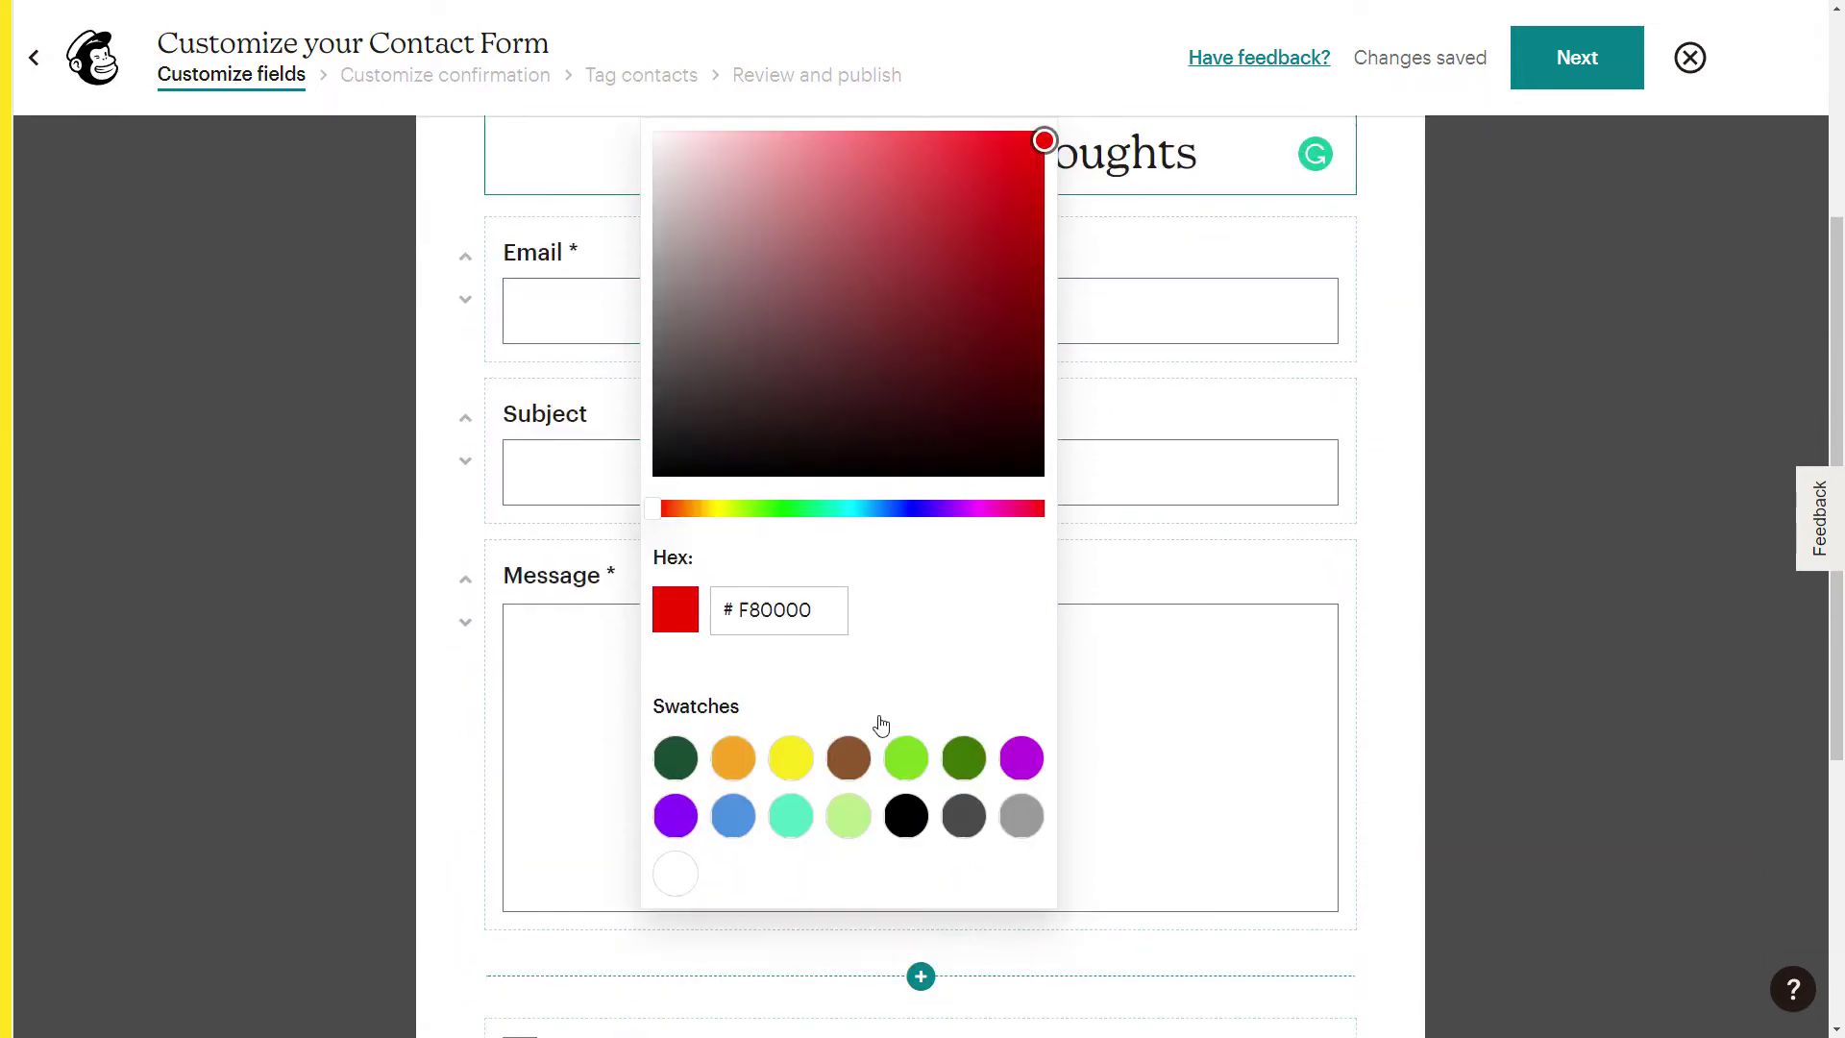
left_click(1169, 153)
Set the selected heading text to red #FF0000.
left_click_drag(1134, 165, 651, 206)
scroll(782, 384, "up", 3)
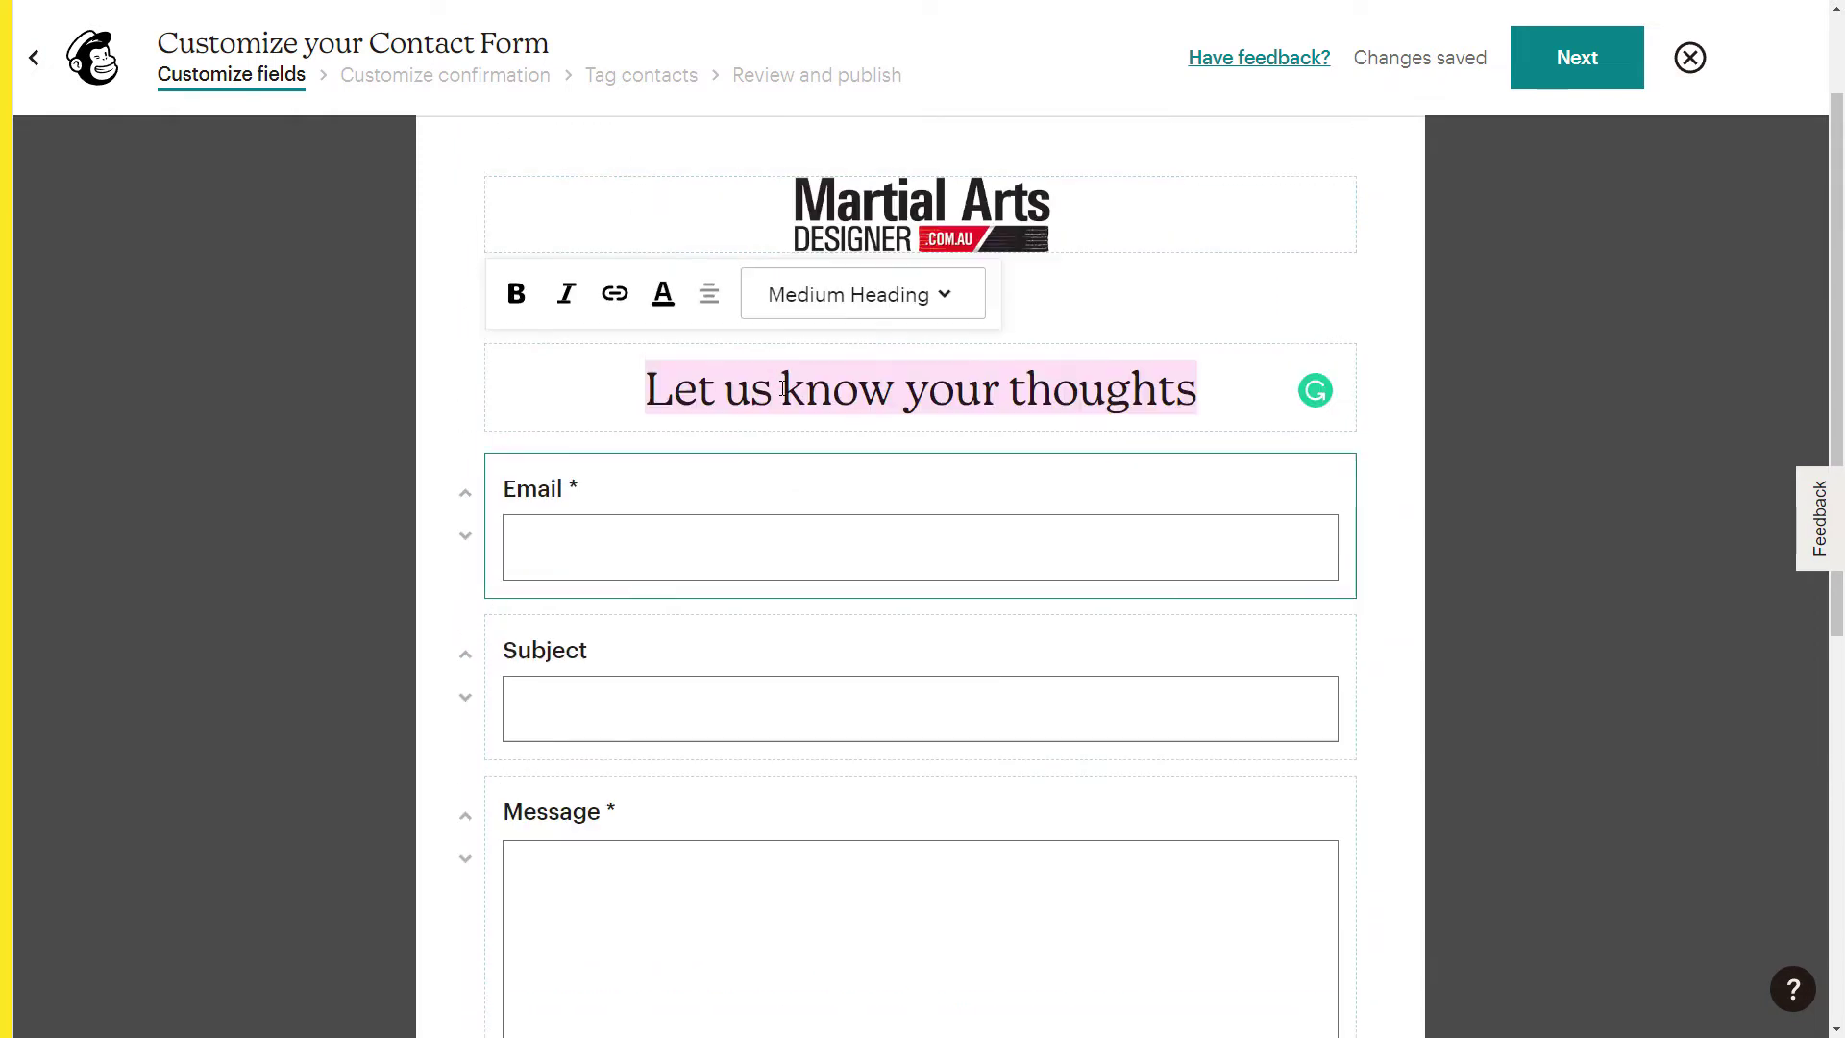
left_click(663, 346)
left_click_drag(751, 635, 1091, 288)
left_click(1289, 454)
left_click(650, 317)
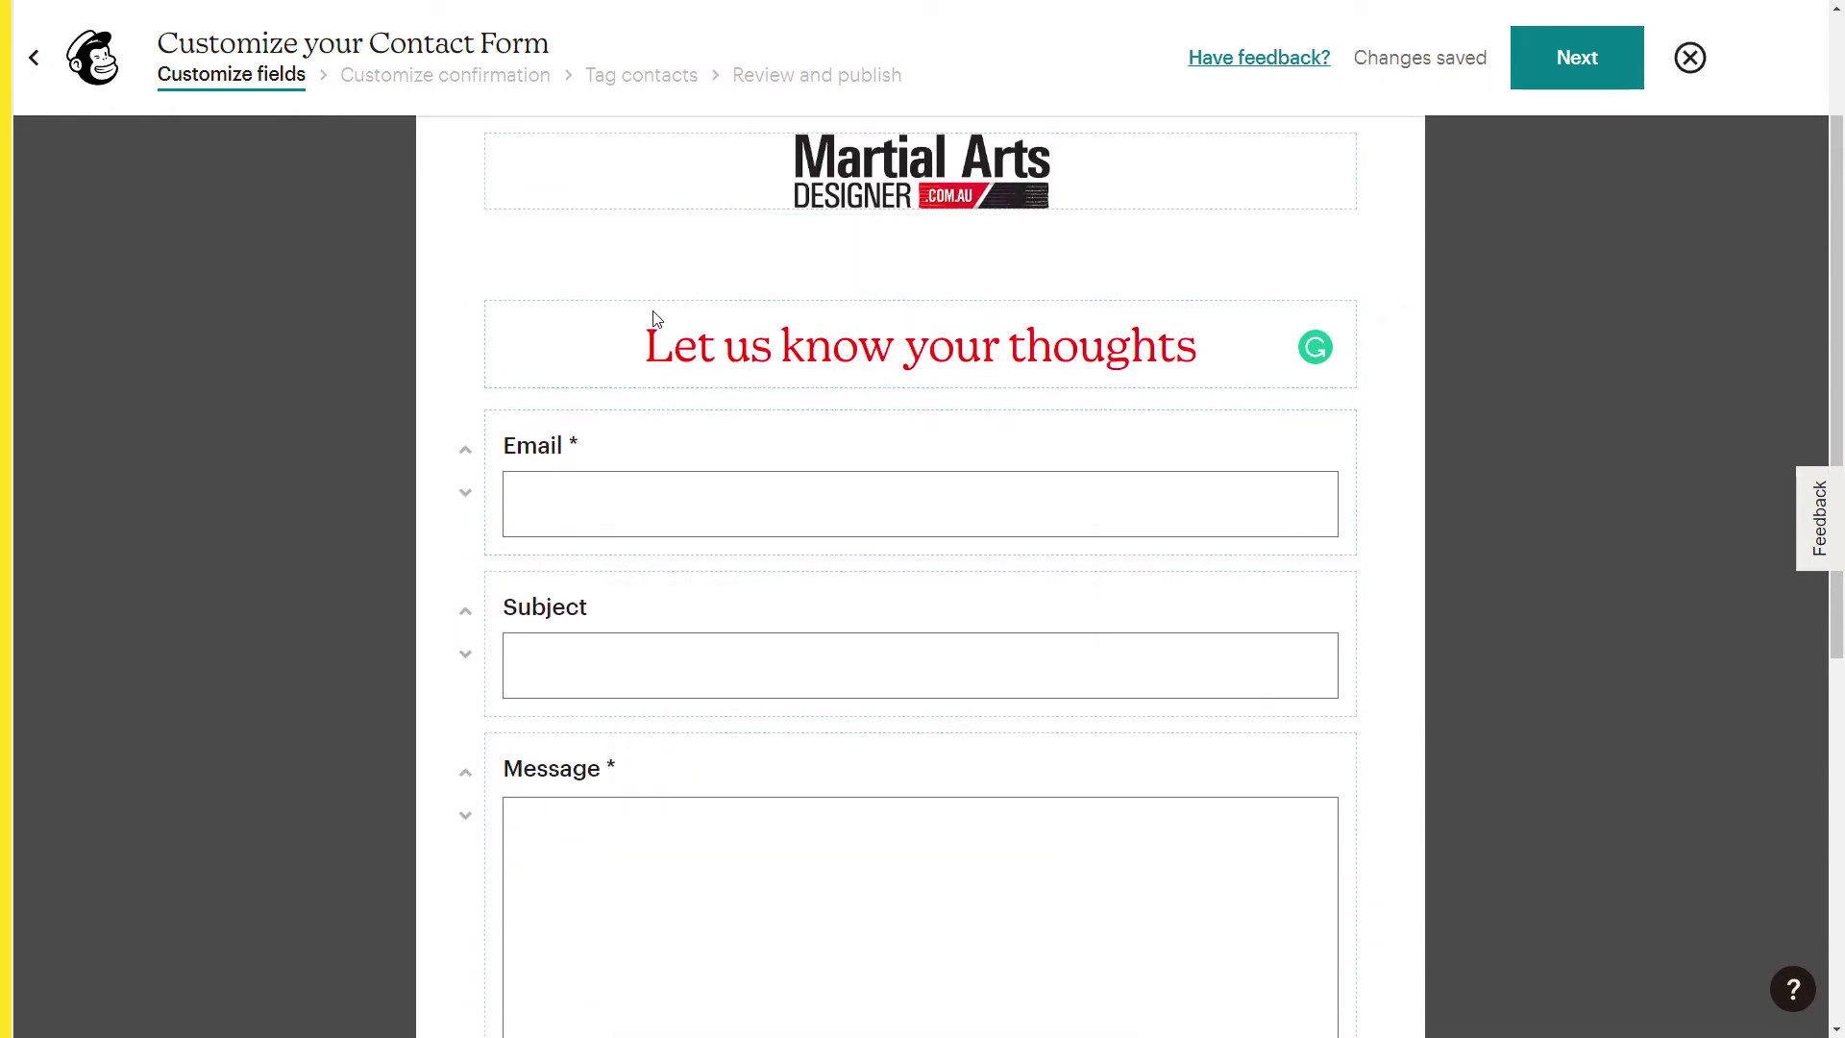
Try italics on the heading text, then remove them and finish editing.
scroll(644, 423, "up", 2)
left_click(638, 536)
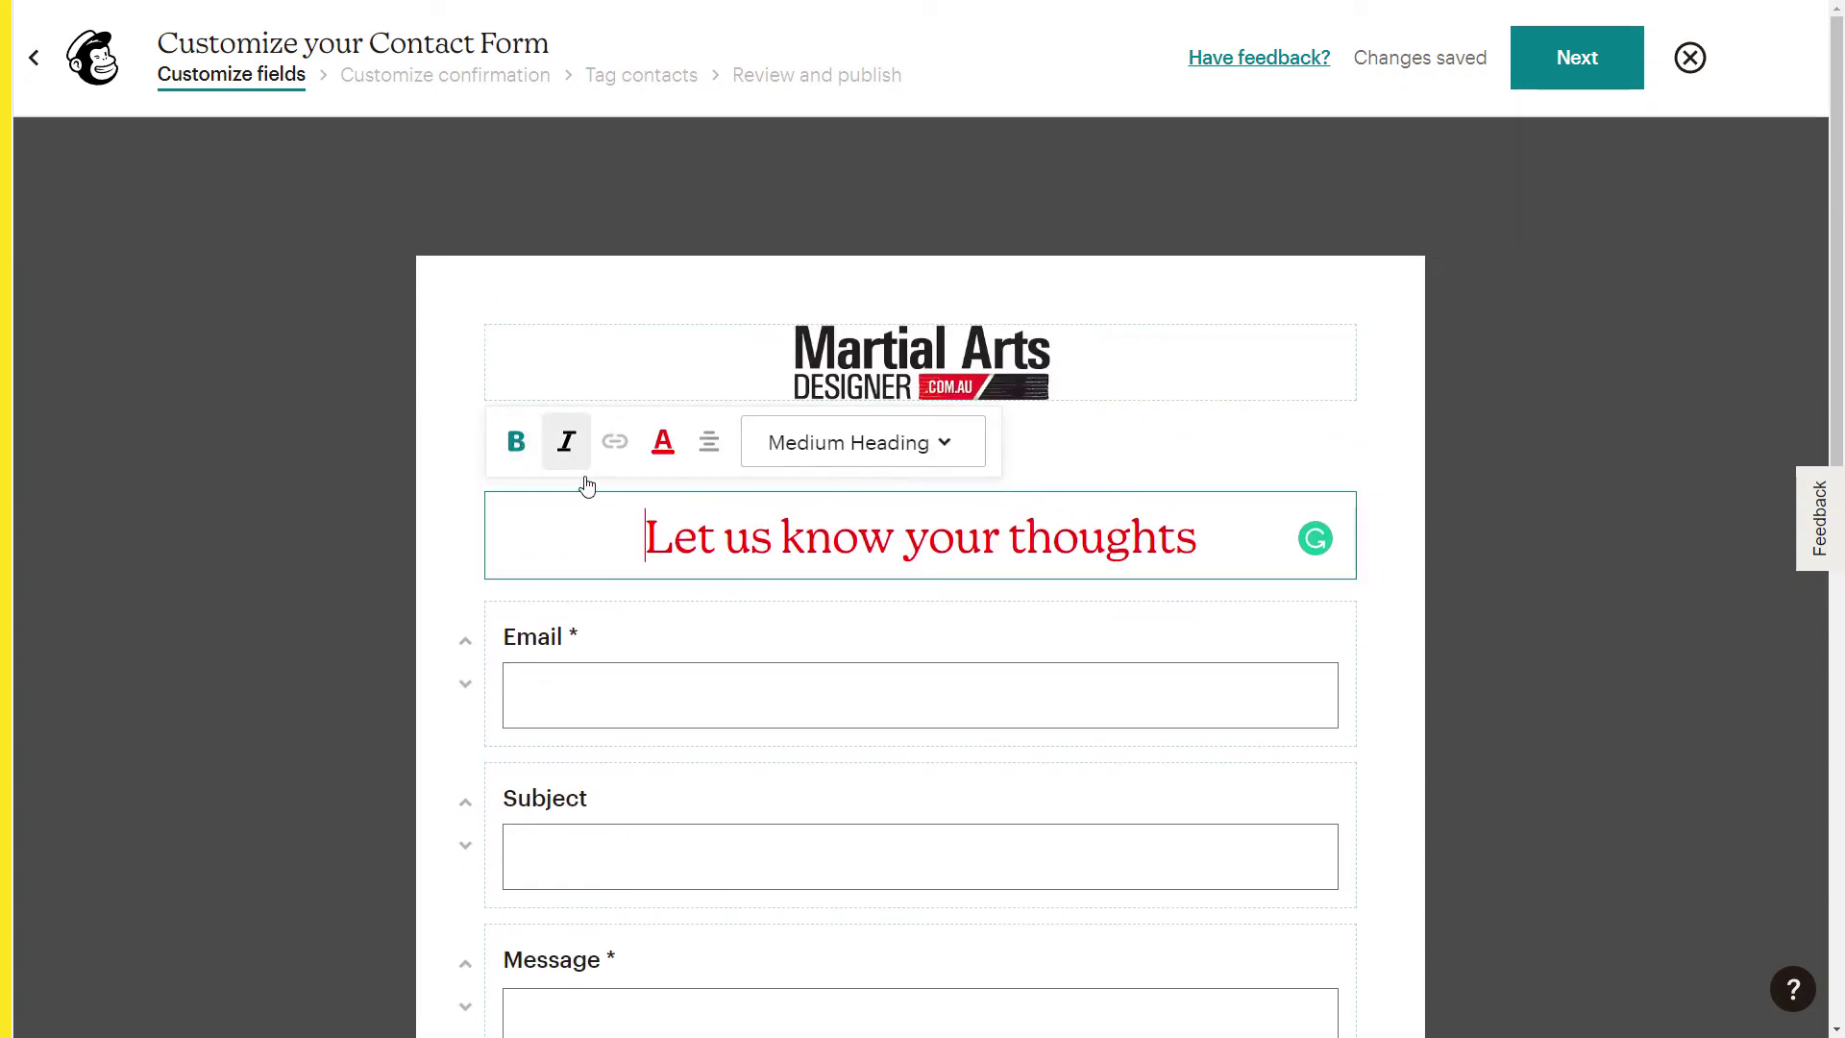
key("shift+End")
left_click(573, 459)
left_click(568, 448)
left_click(1607, 419)
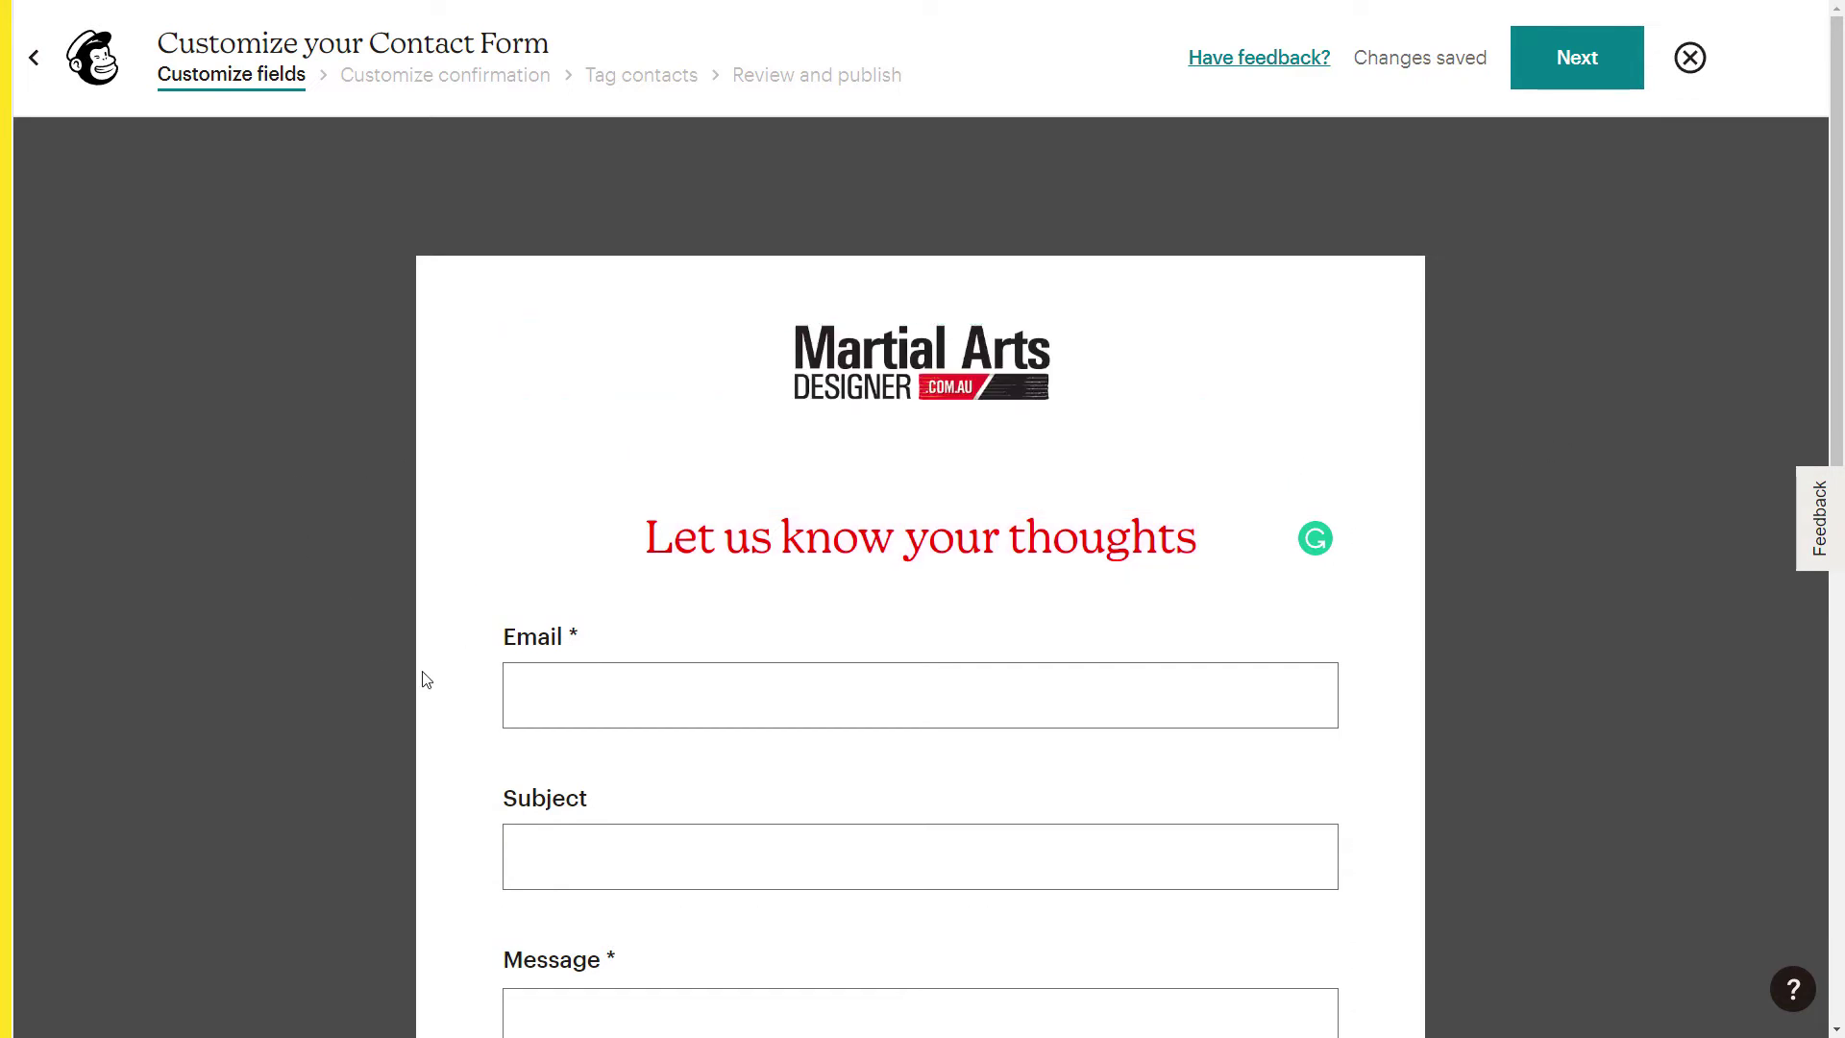
scroll(503, 647, "down", 3)
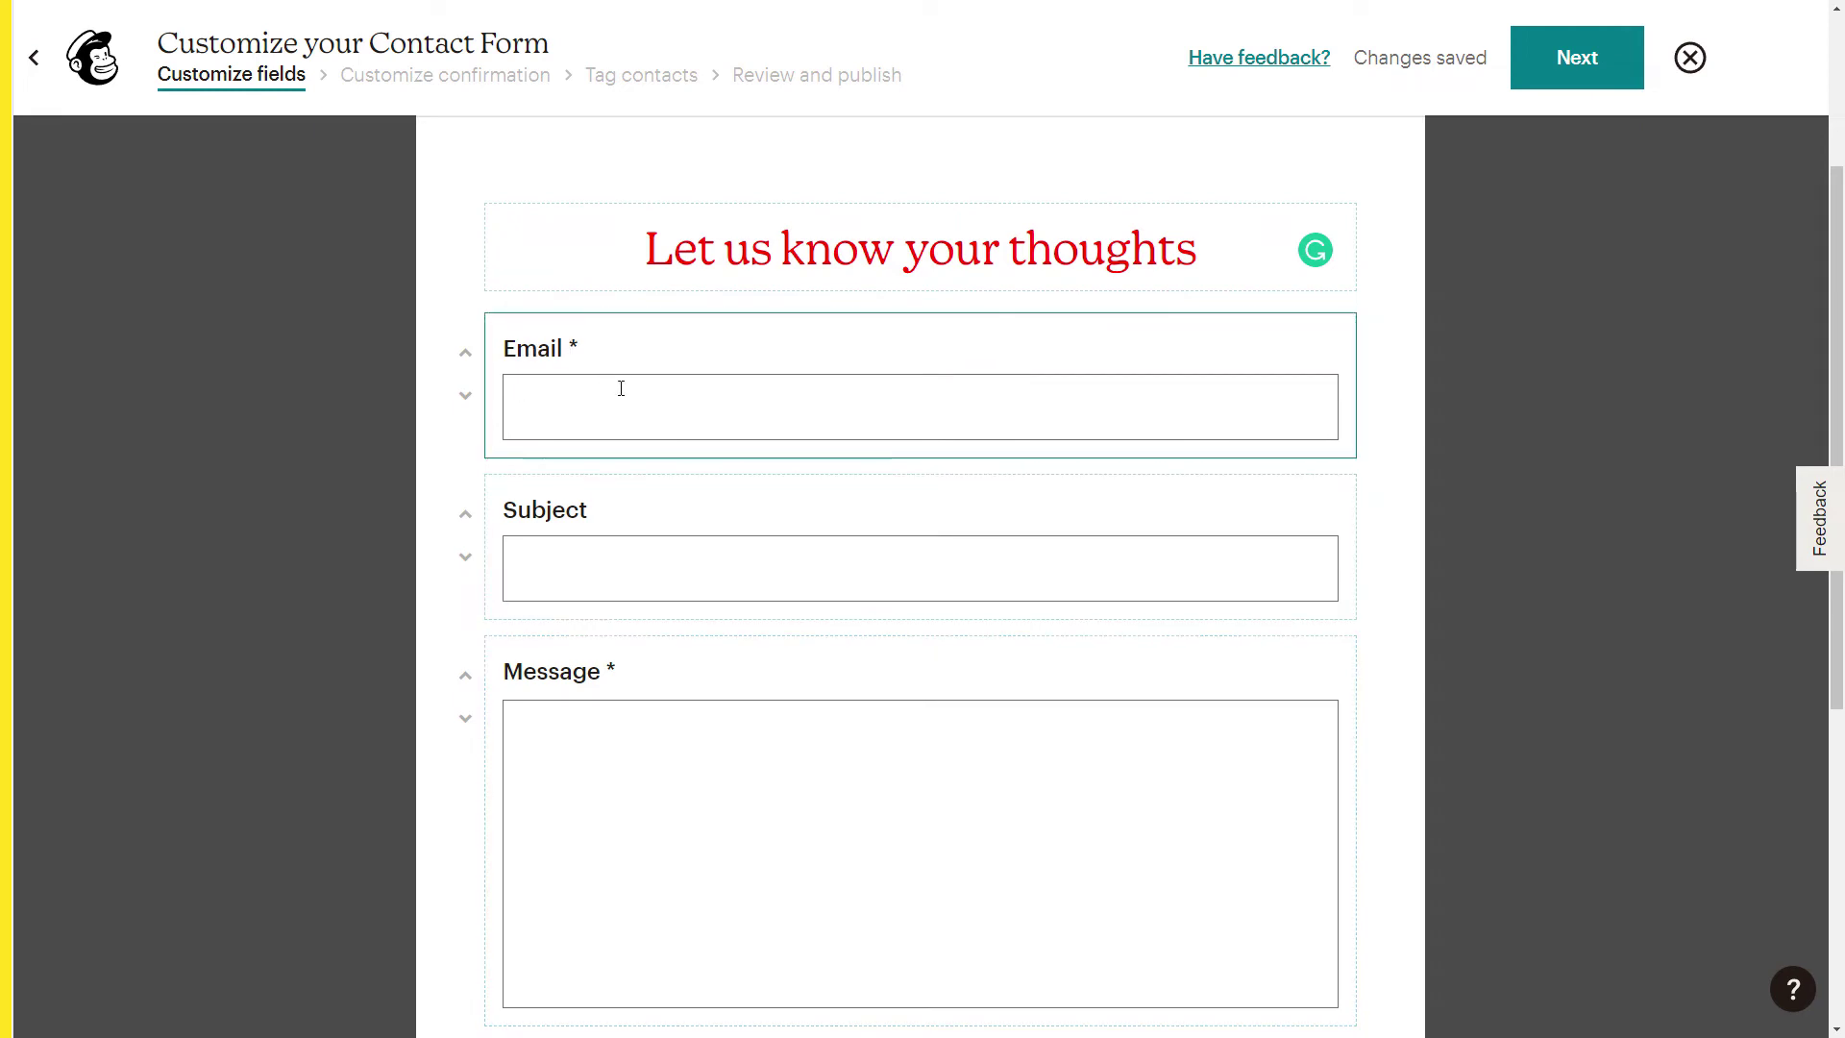
scroll(590, 610, "down", 3)
scroll(577, 576, "up", 1)
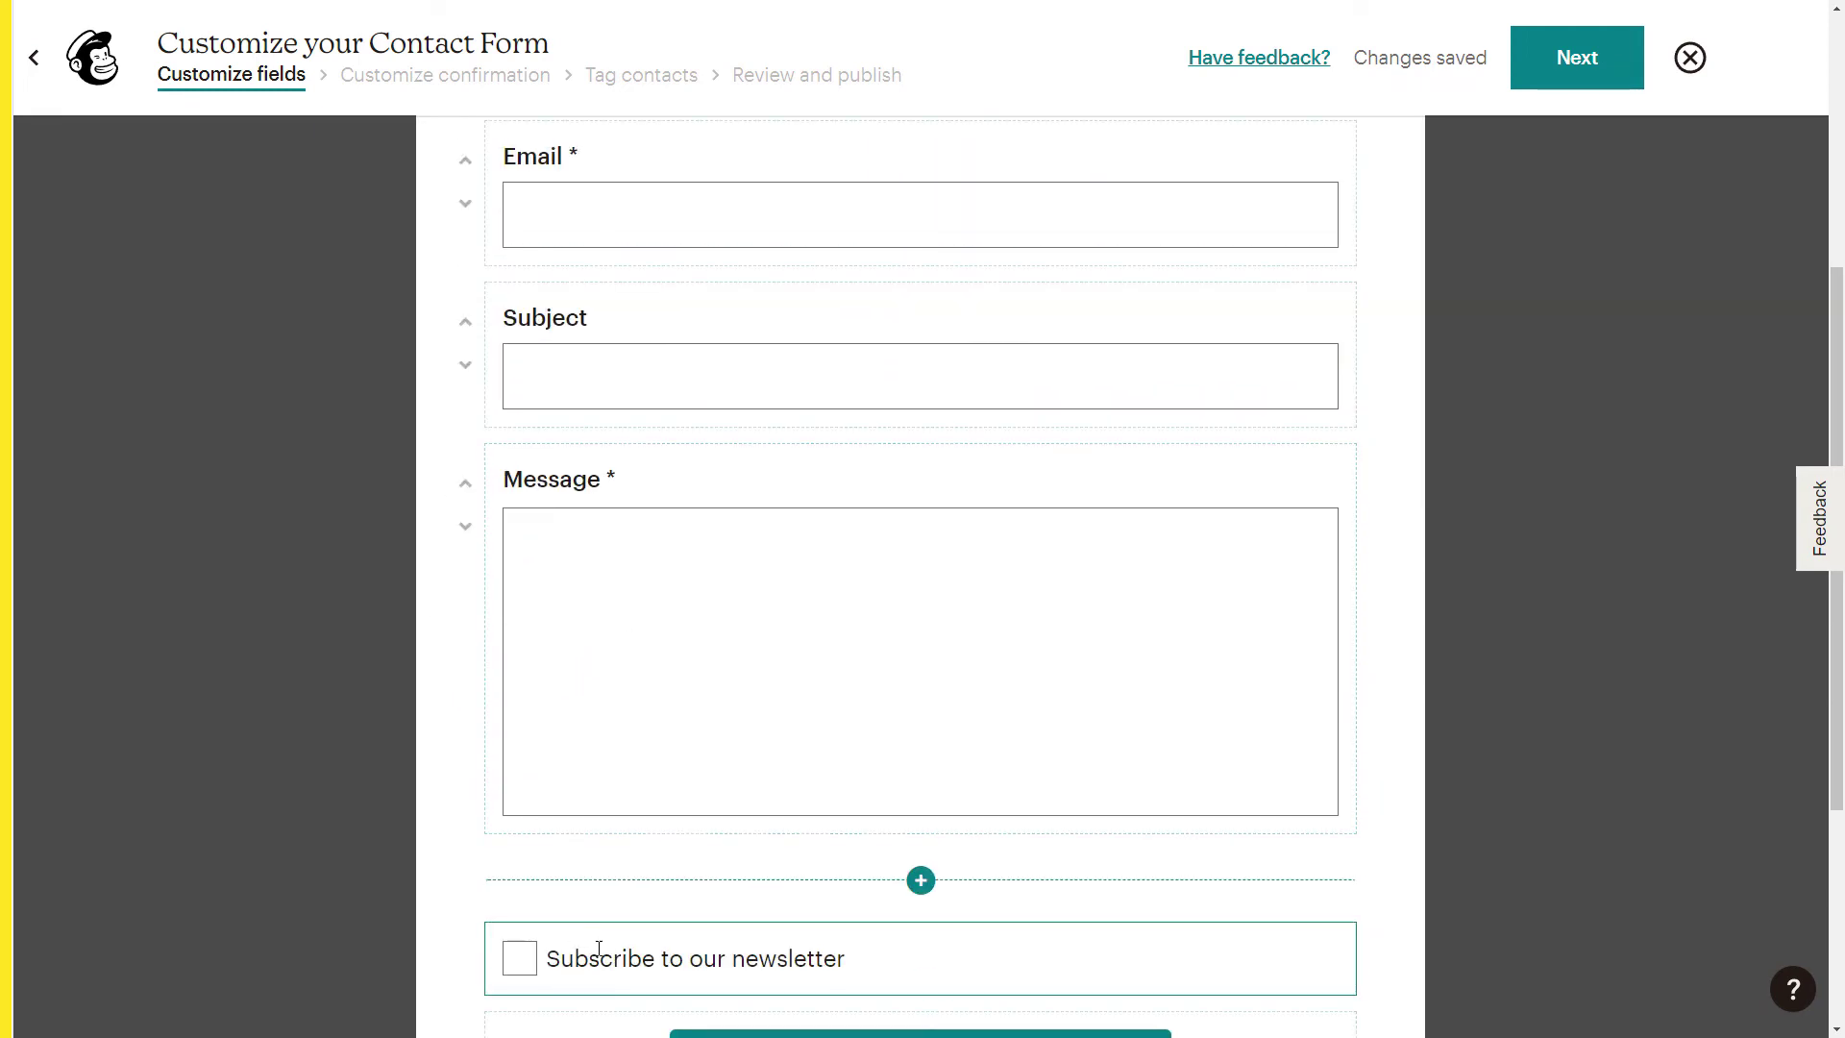
scroll(442, 385, "up", 2)
left_click(467, 396)
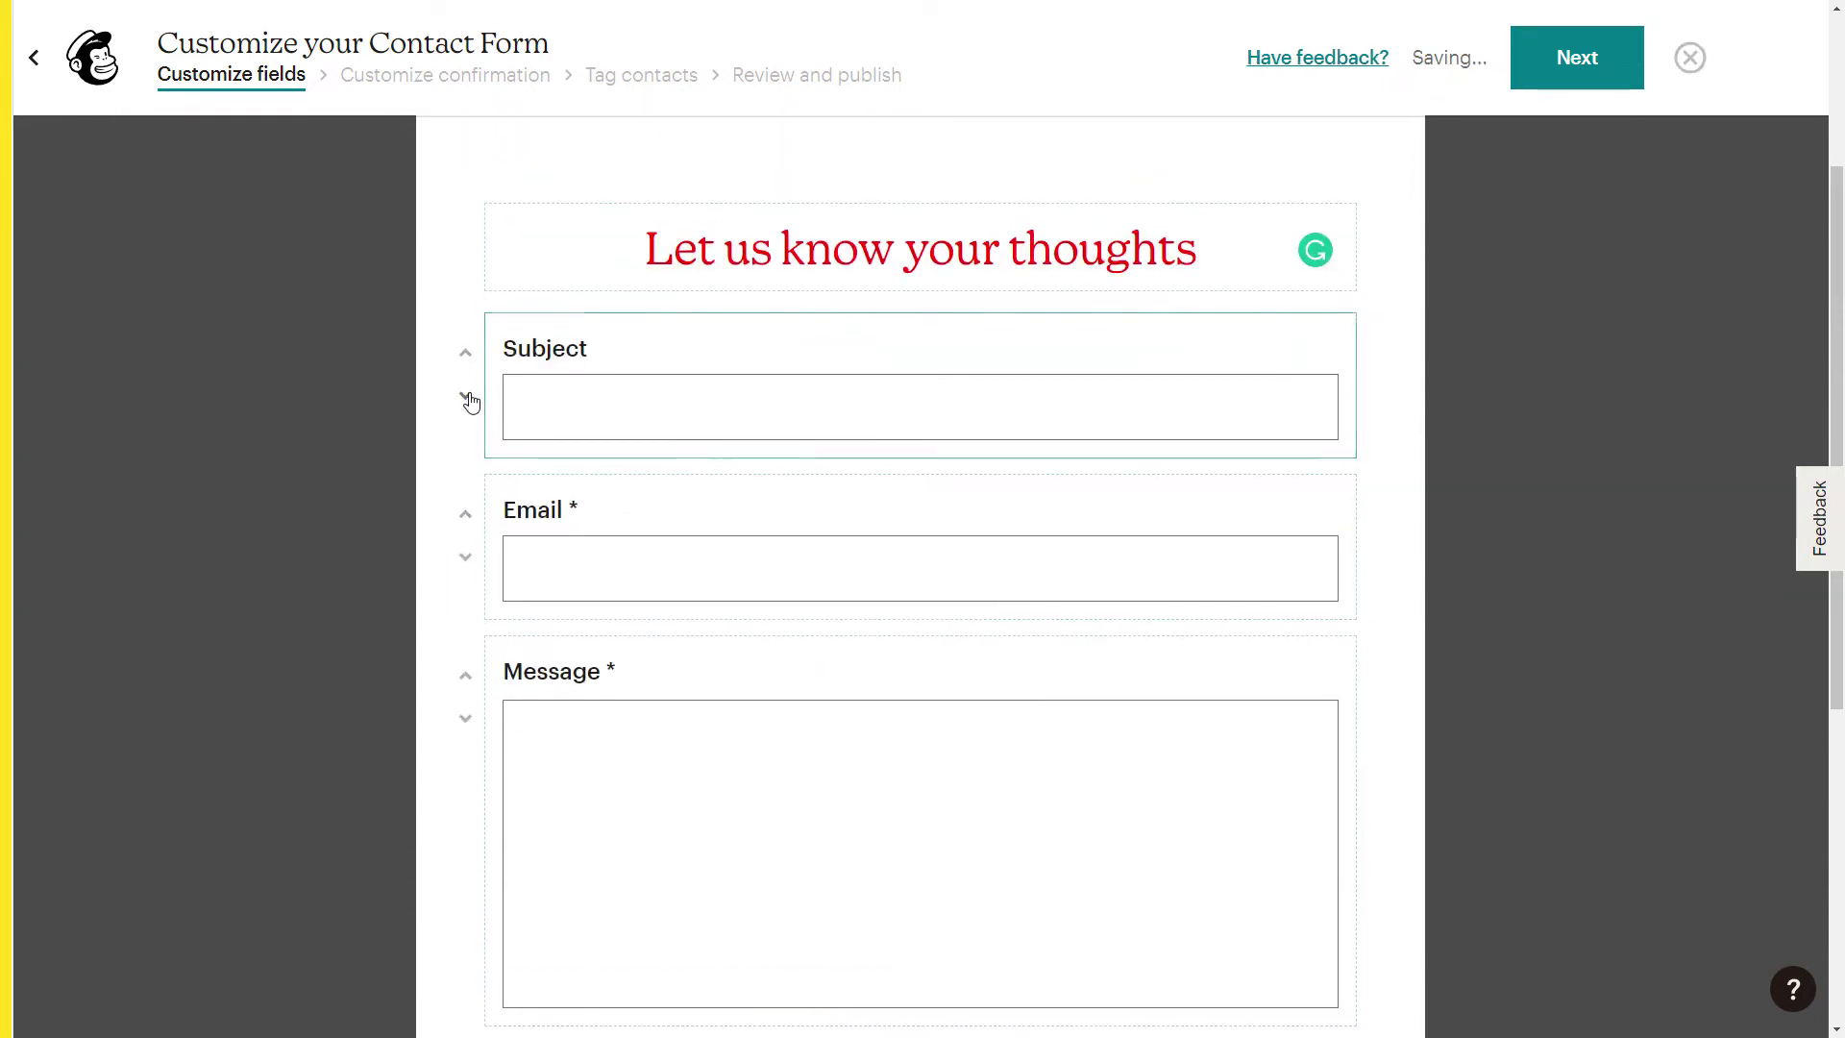
left_click(465, 513)
scroll(858, 450, "down", 4)
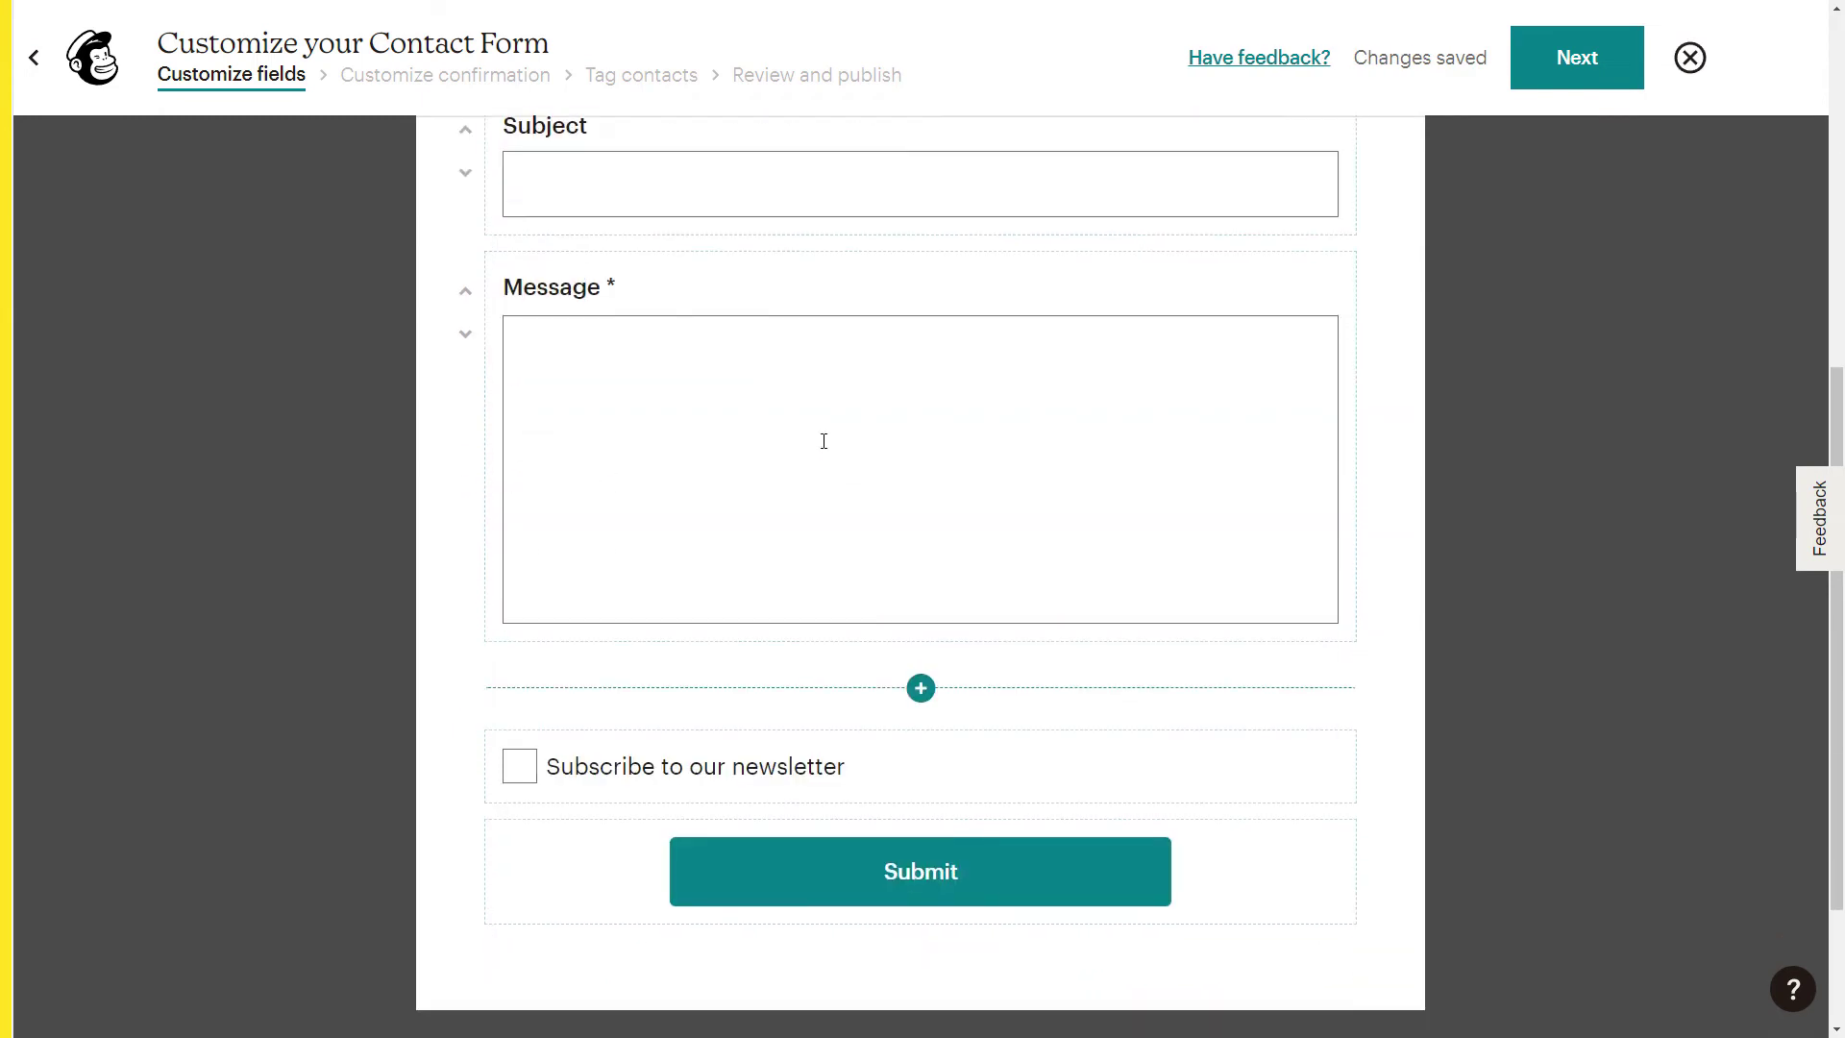
Add the First Name and Style you train in fields to the form.
left_click(921, 688)
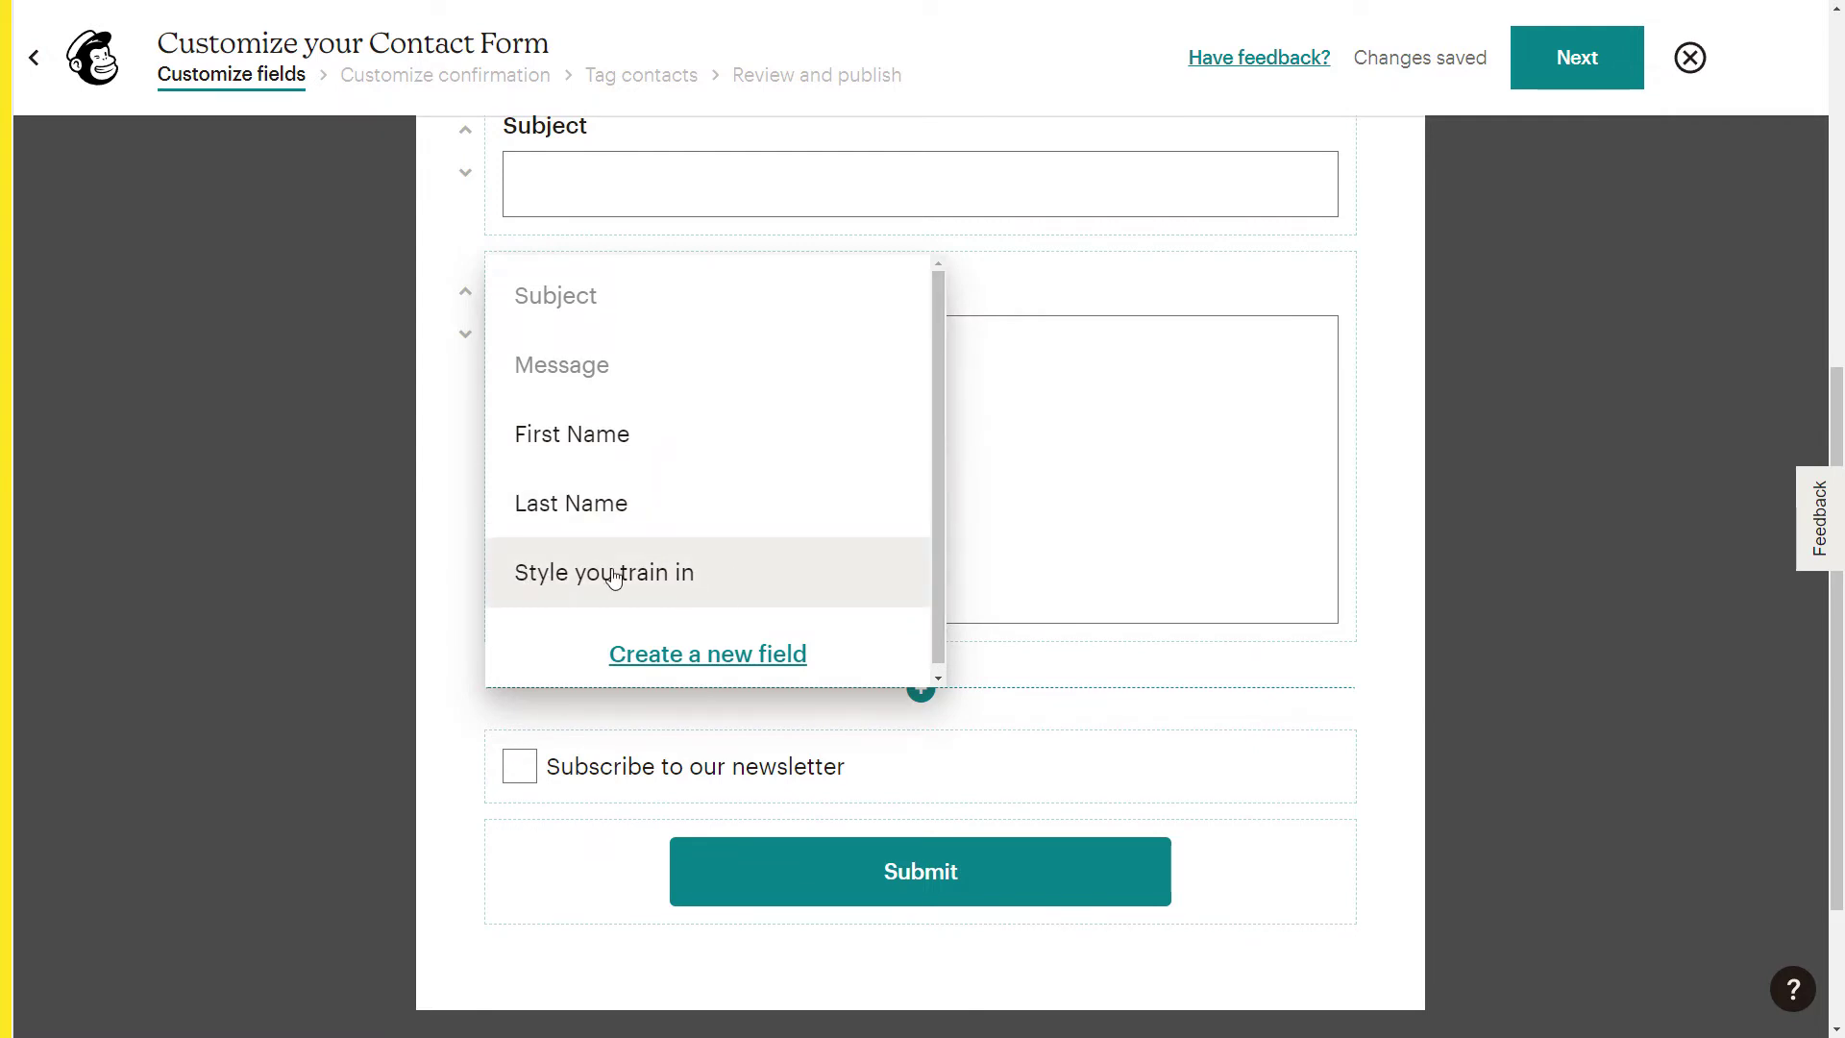
left_click(614, 434)
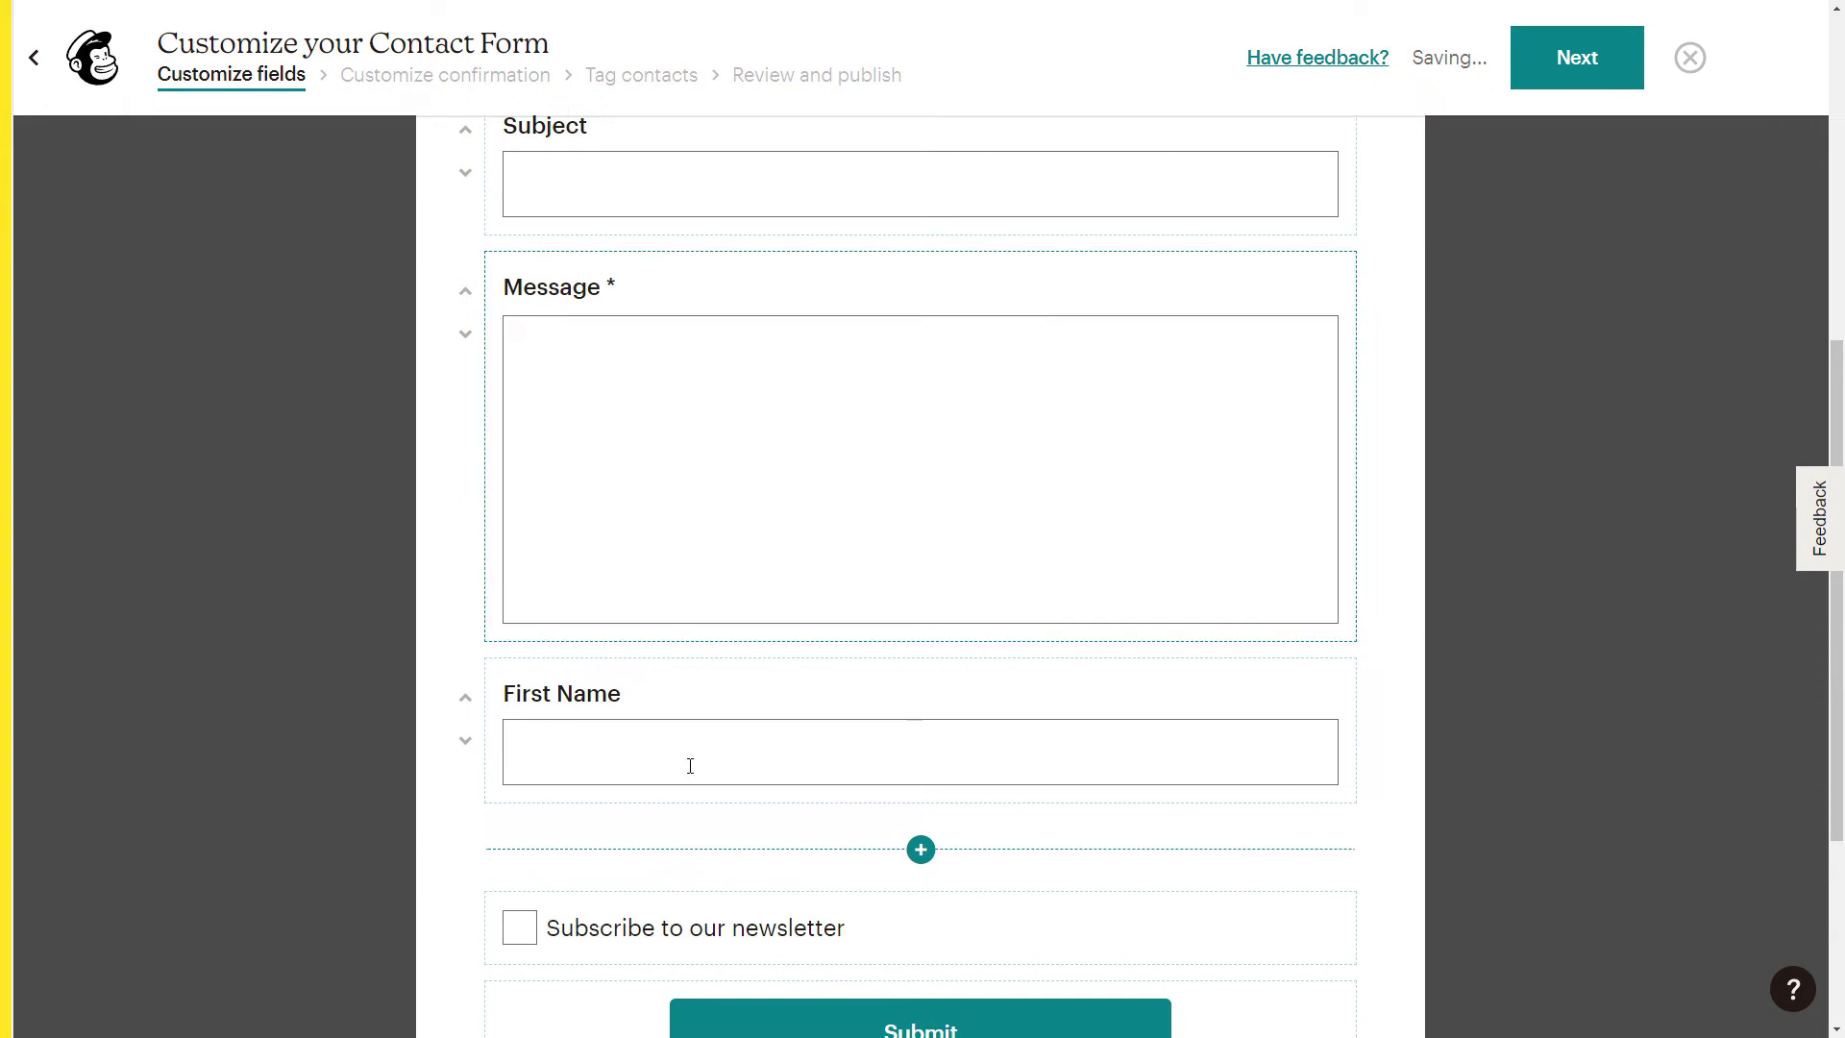
left_click(921, 849)
left_click(766, 733)
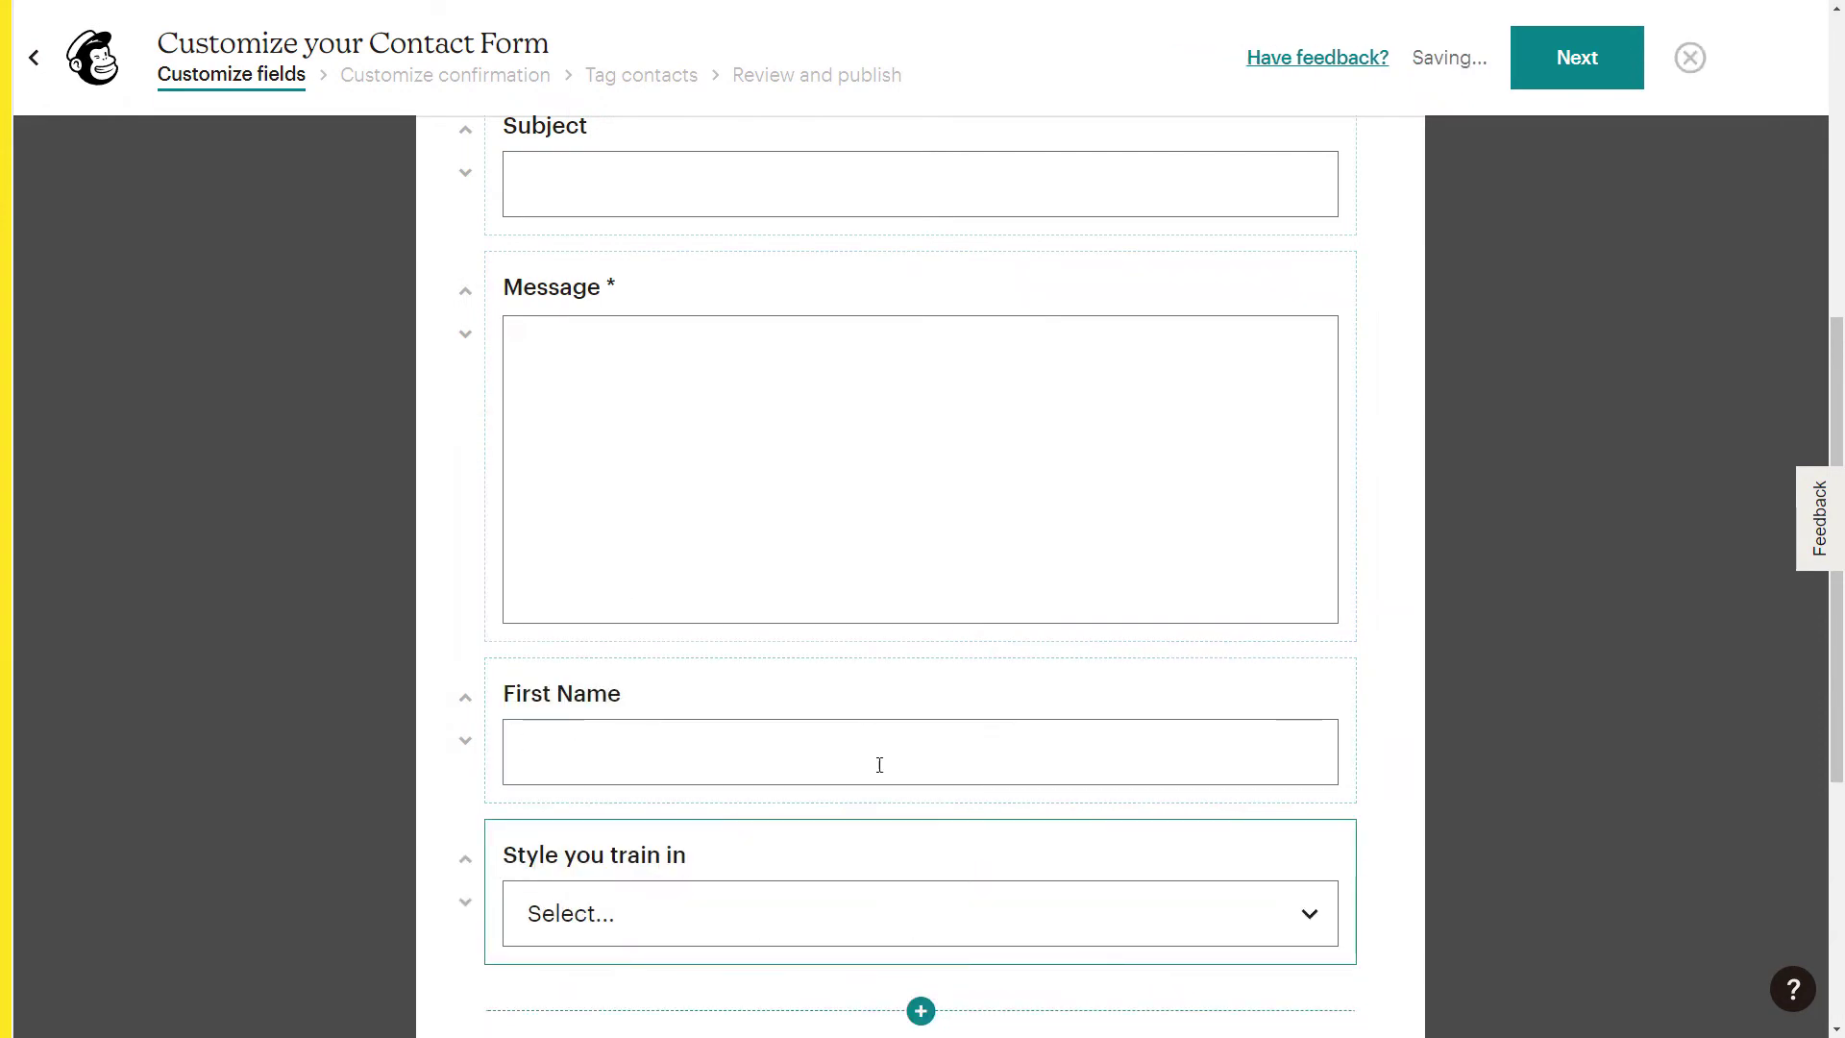
Reorder fields so First Name and Style you train in sit above Email, Subject and Message.
scroll(673, 614, "down", 3)
left_click(465, 416)
left_click(465, 413)
left_click(466, 413)
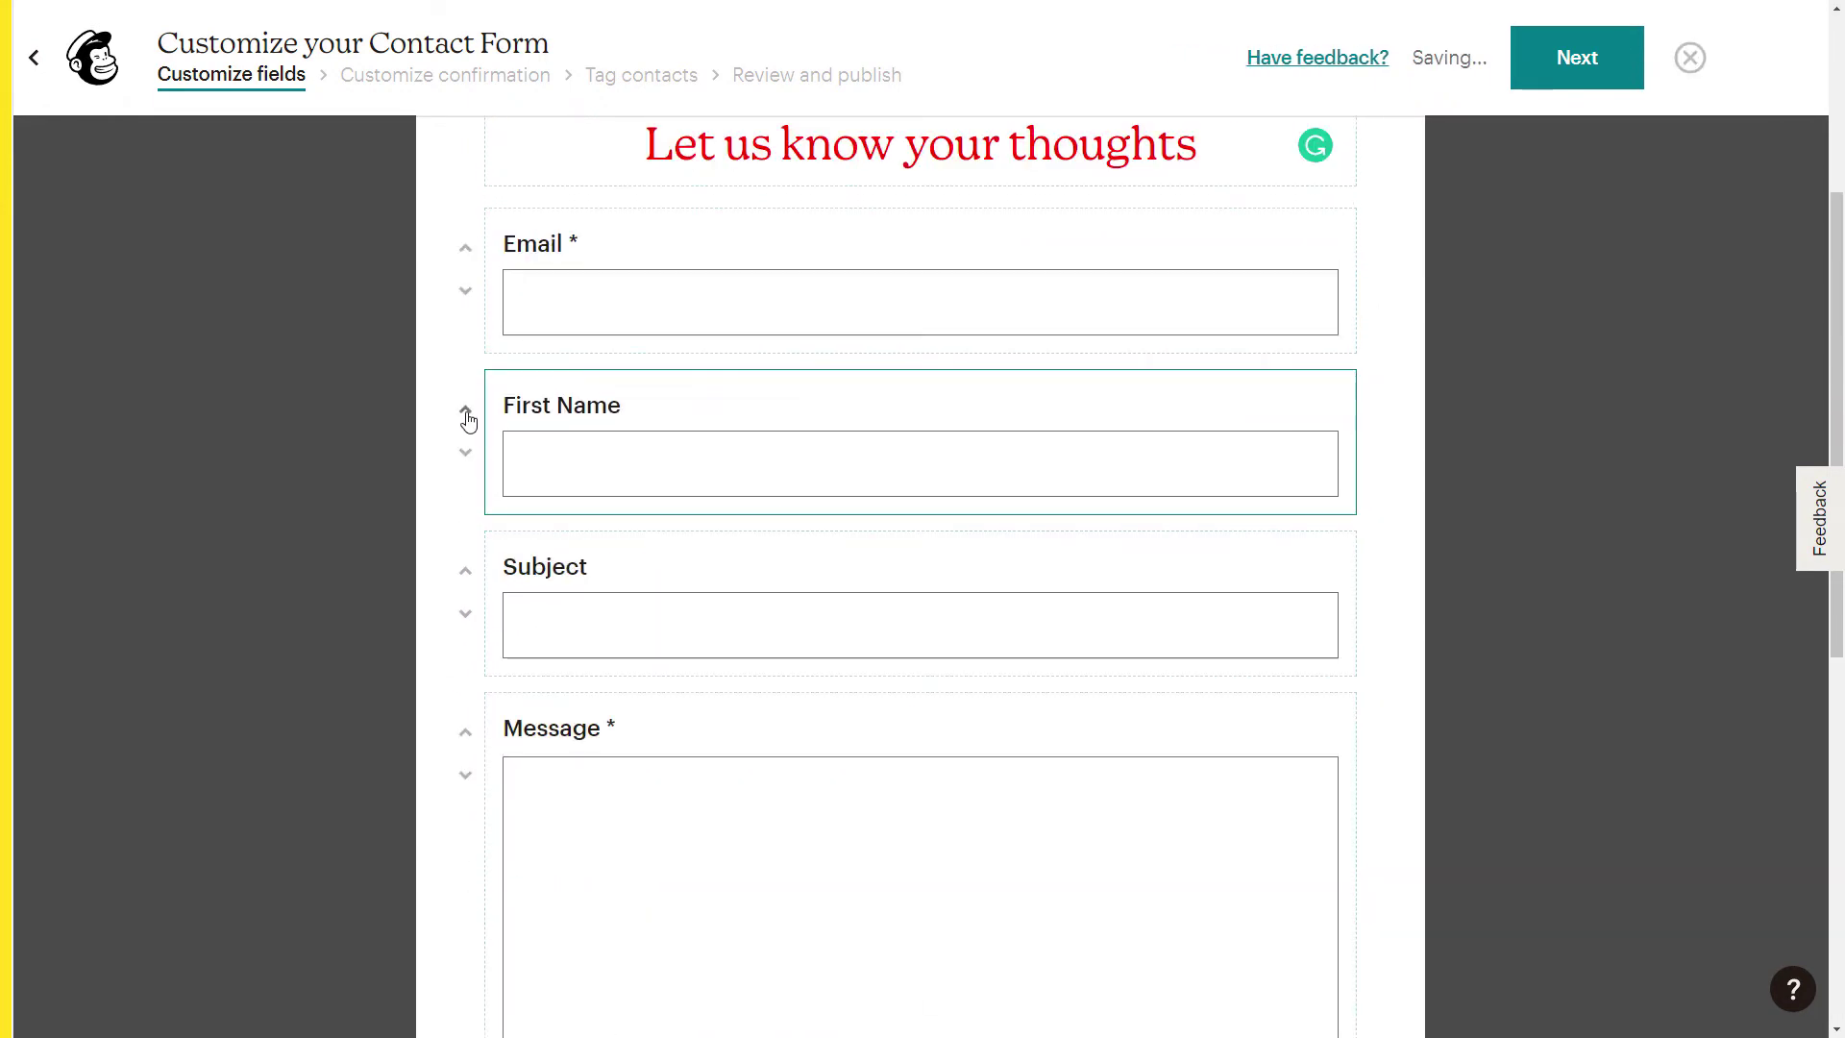
left_click(465, 413)
scroll(466, 414, "down", 6)
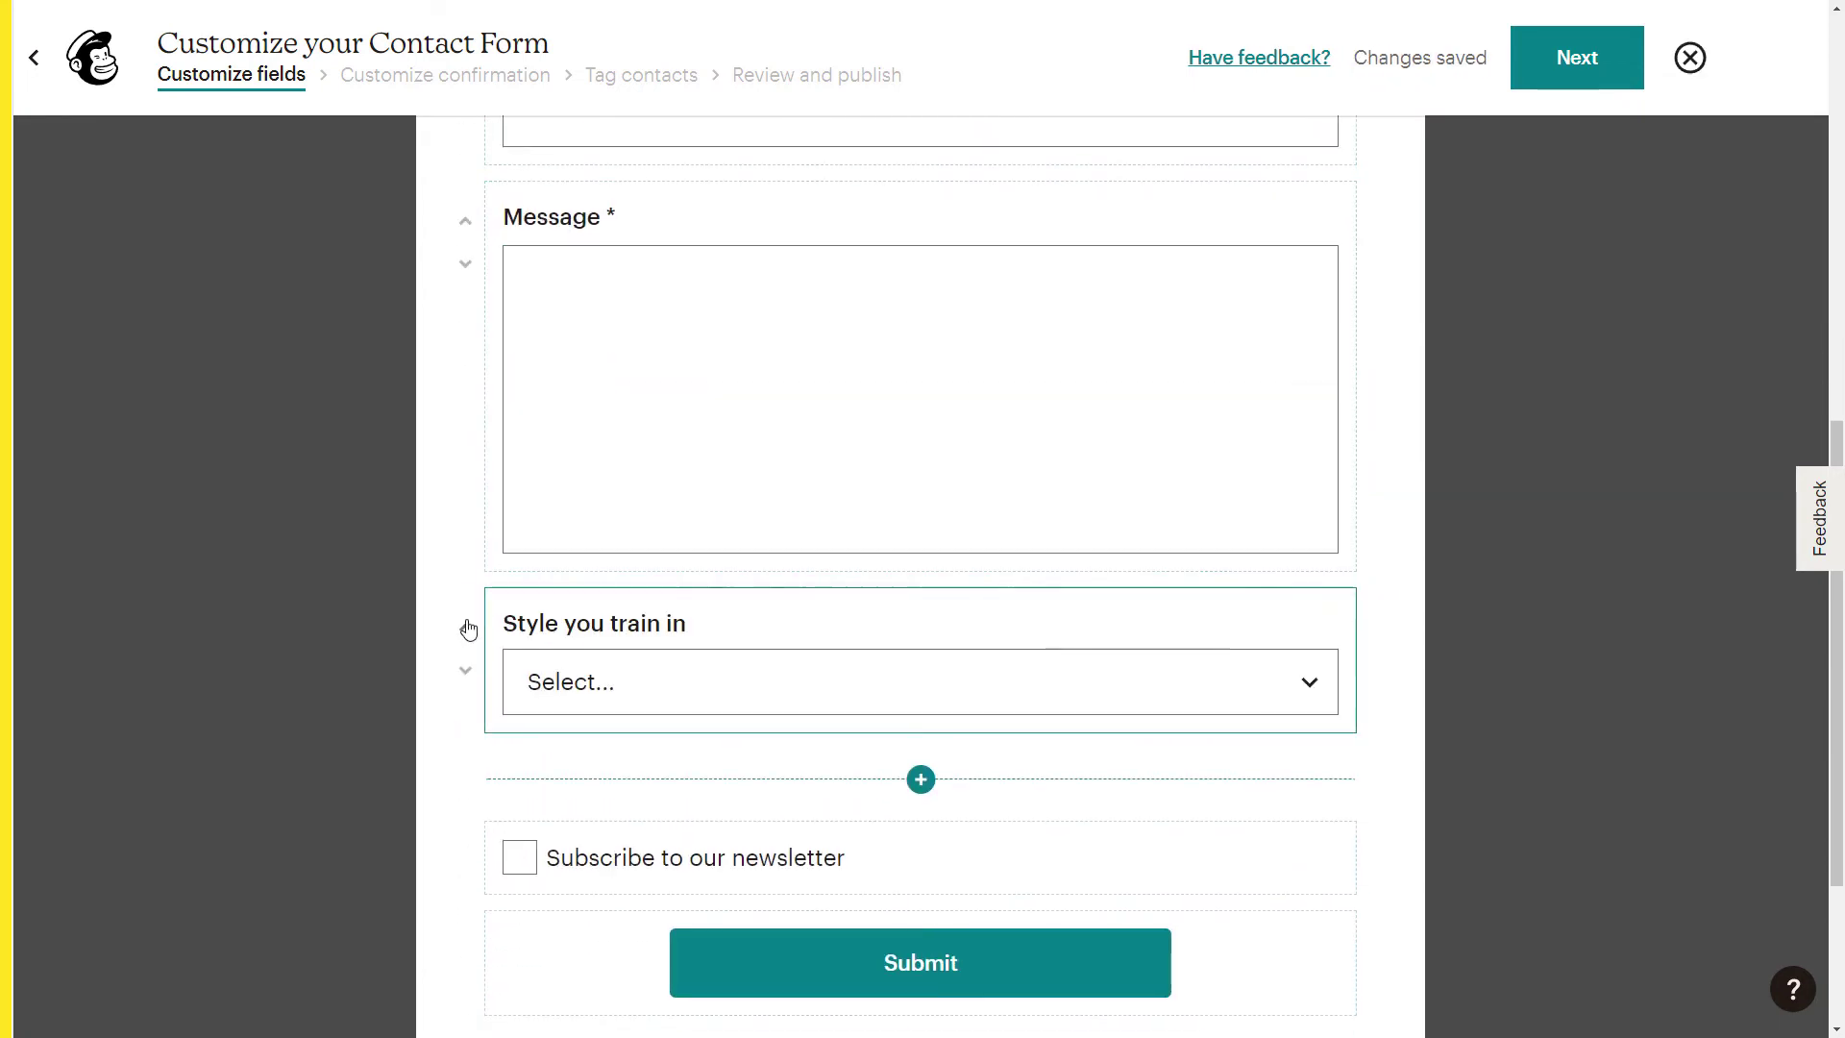
left_click(466, 632)
left_click(467, 219)
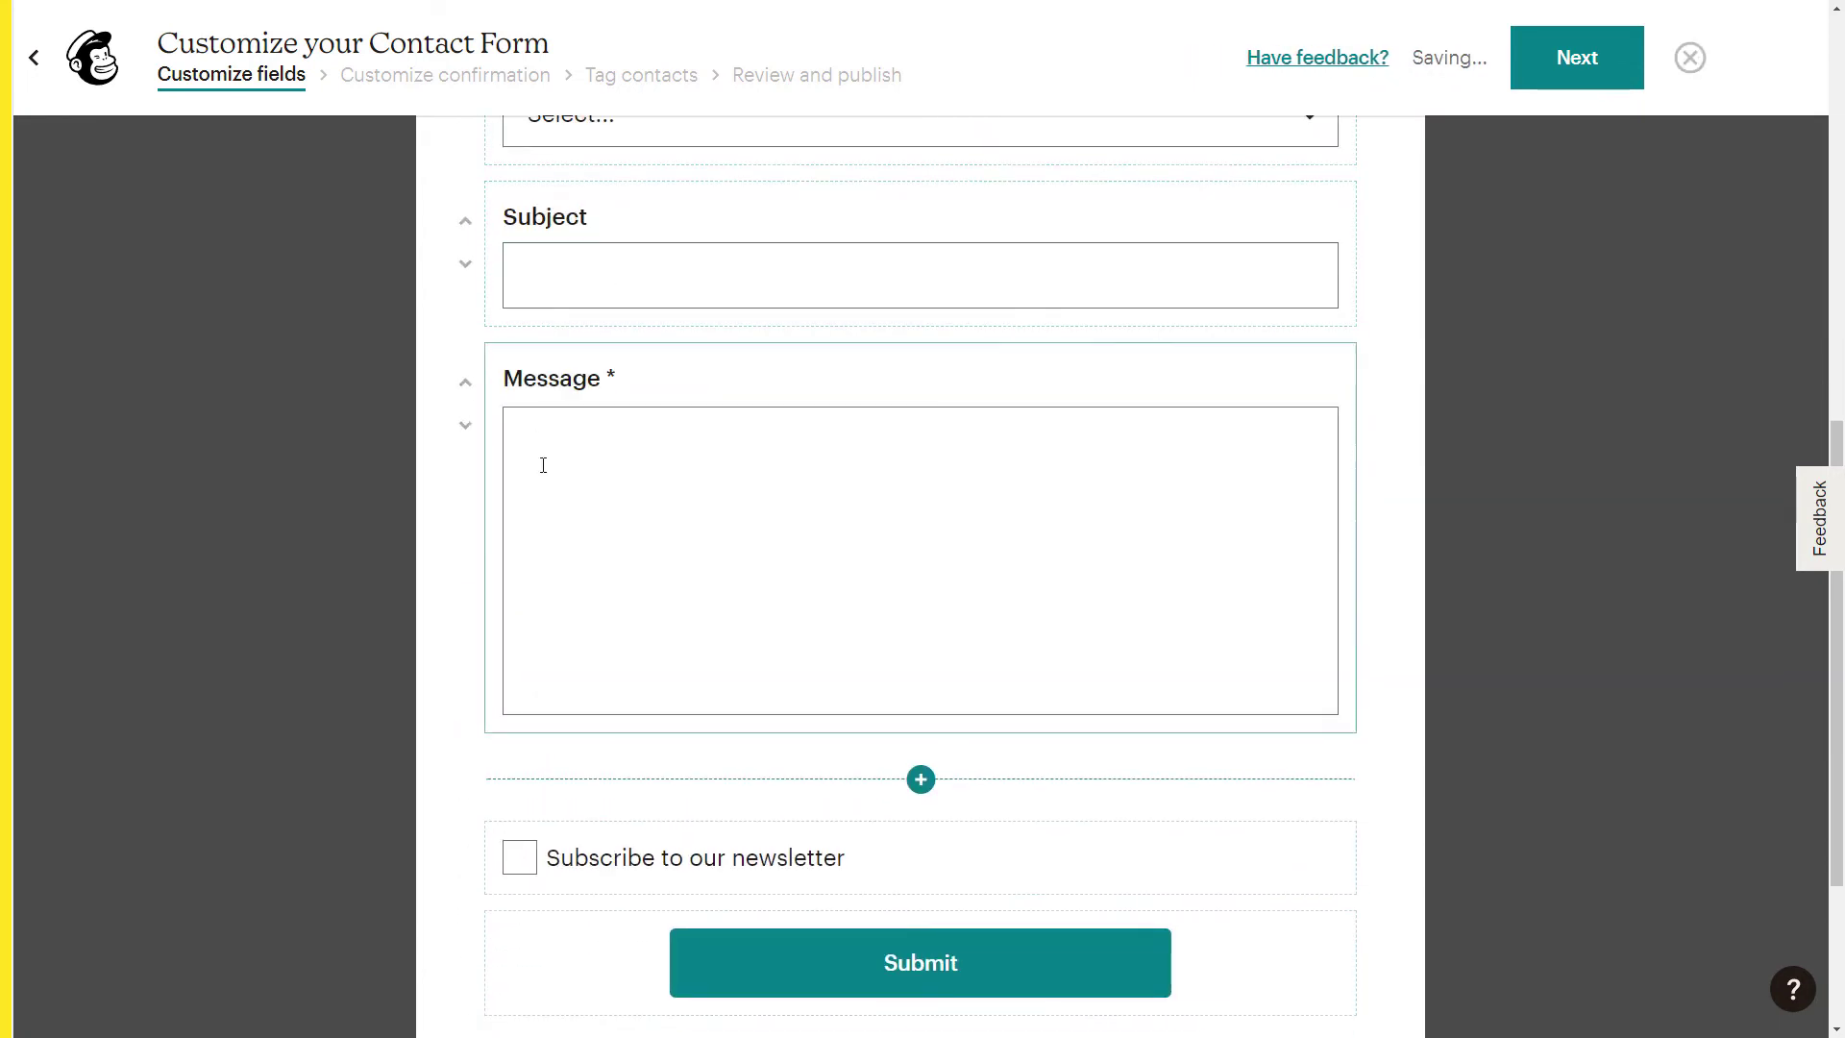
scroll(569, 409, "up", 5)
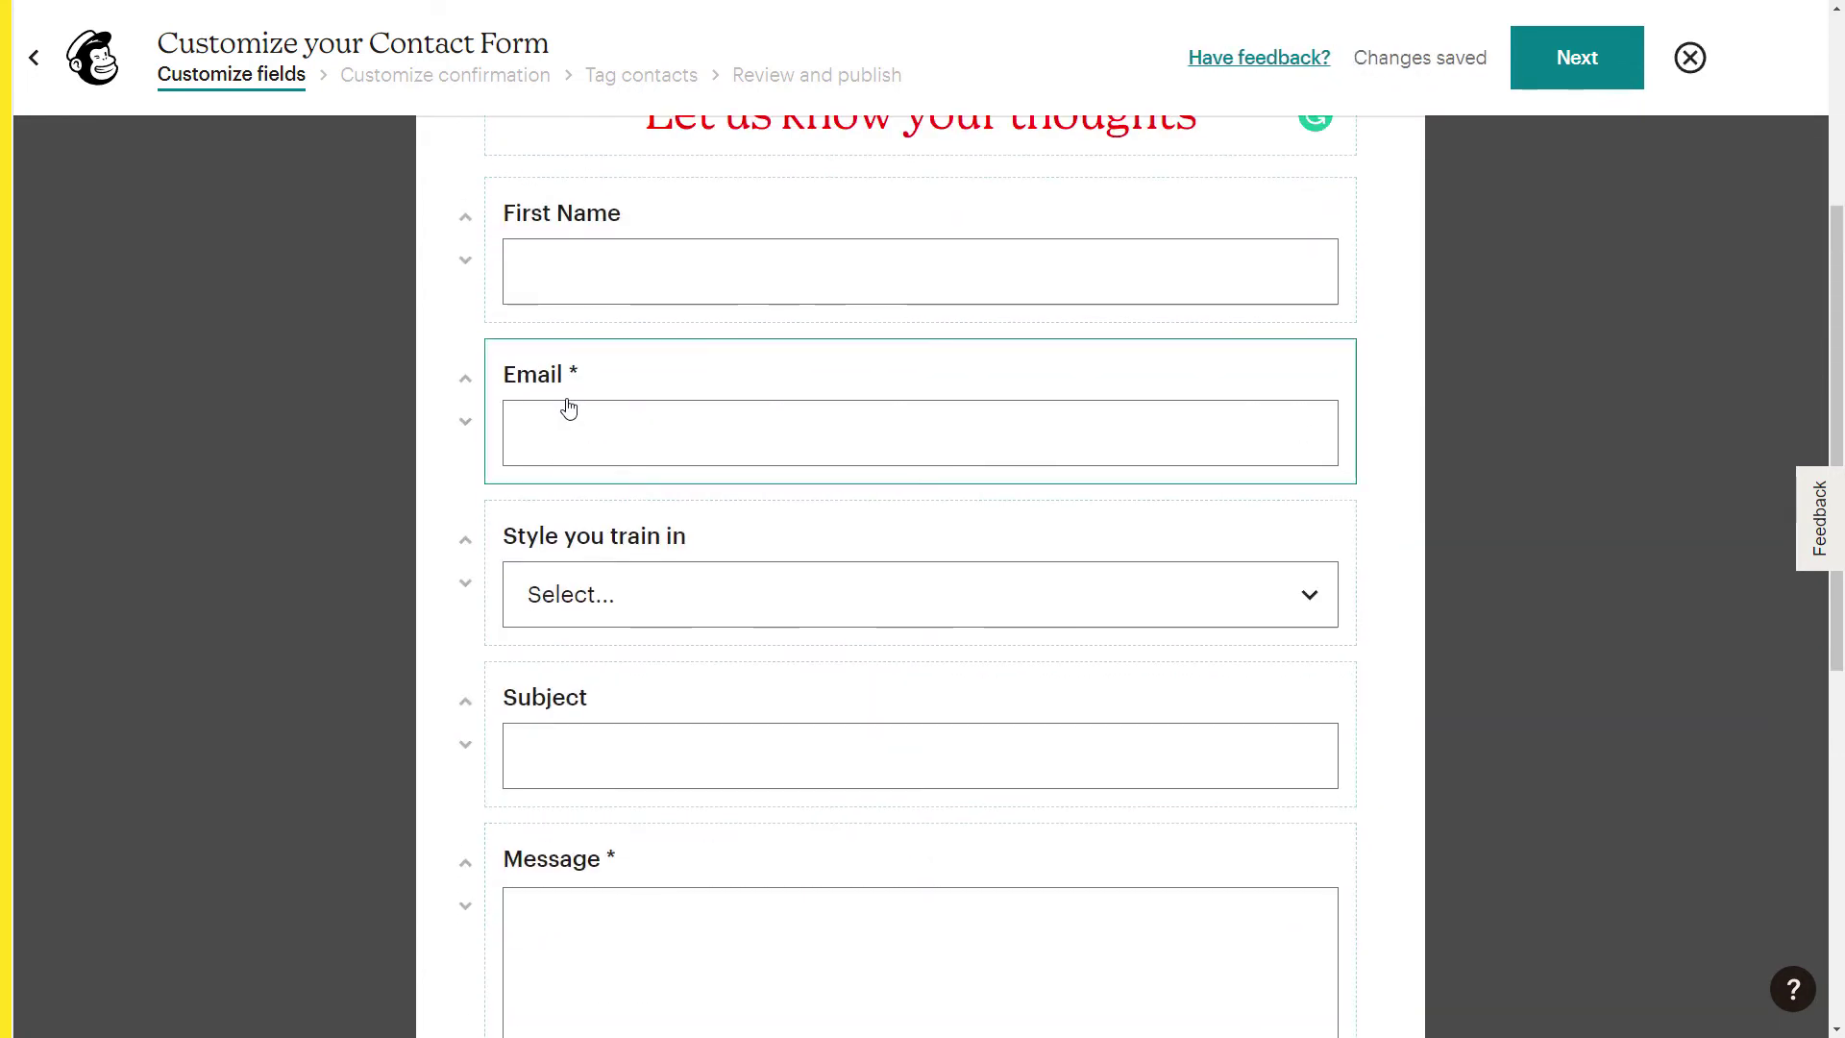
left_click(564, 477)
left_click(465, 539)
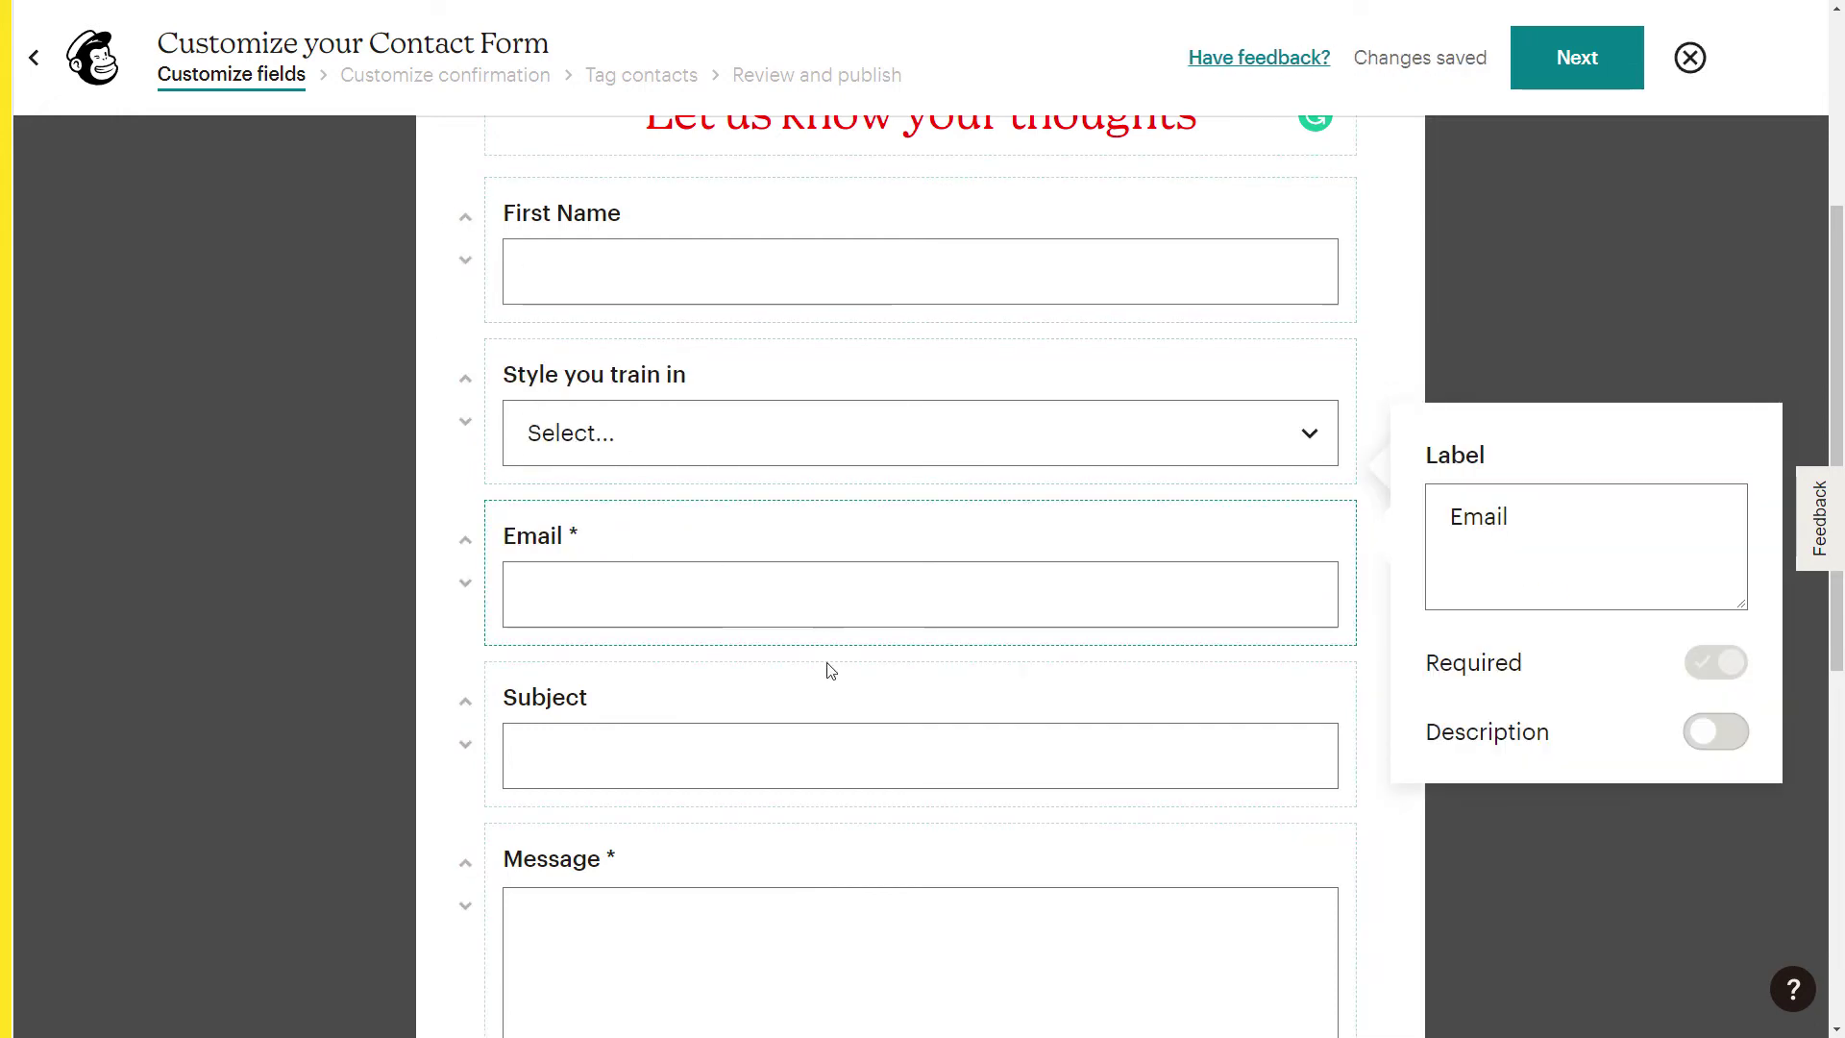
scroll(824, 666, "down", 3)
scroll(762, 363, "up", 3)
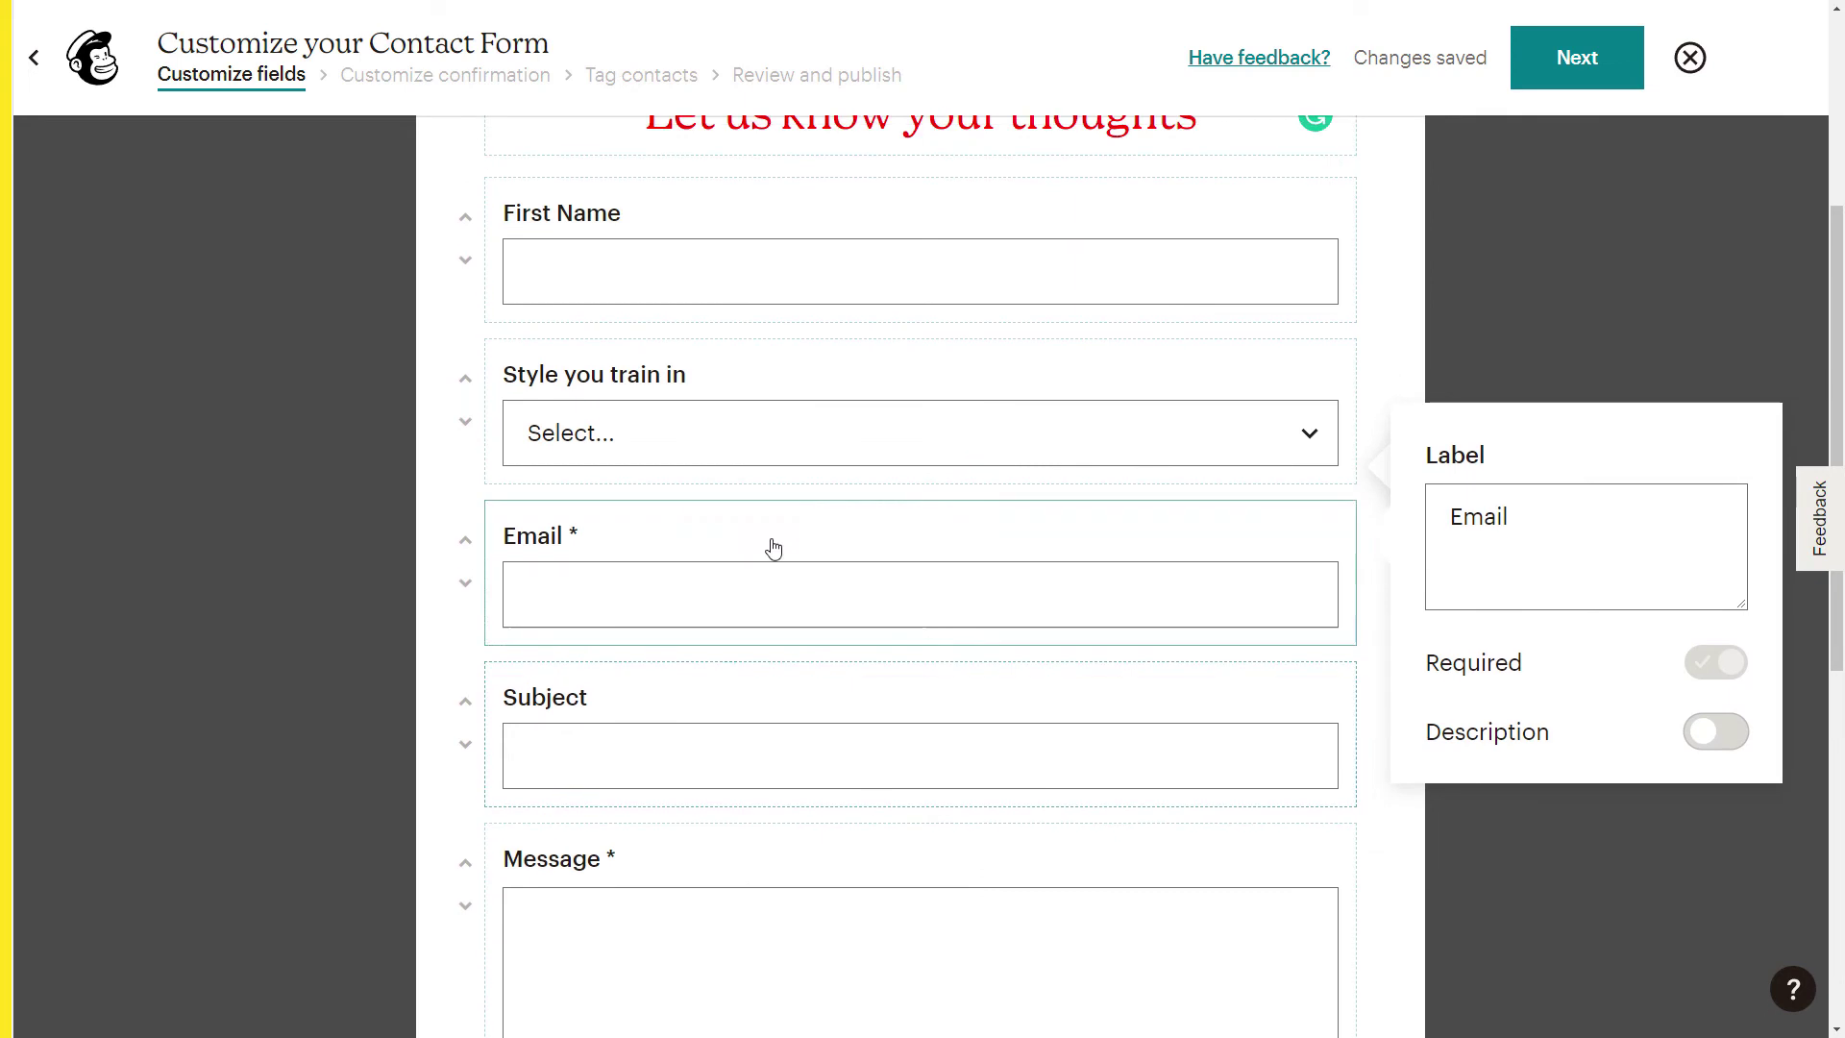
Relabel First Name as 'Your First Name', make it required and add a helper description.
left_click(826, 287)
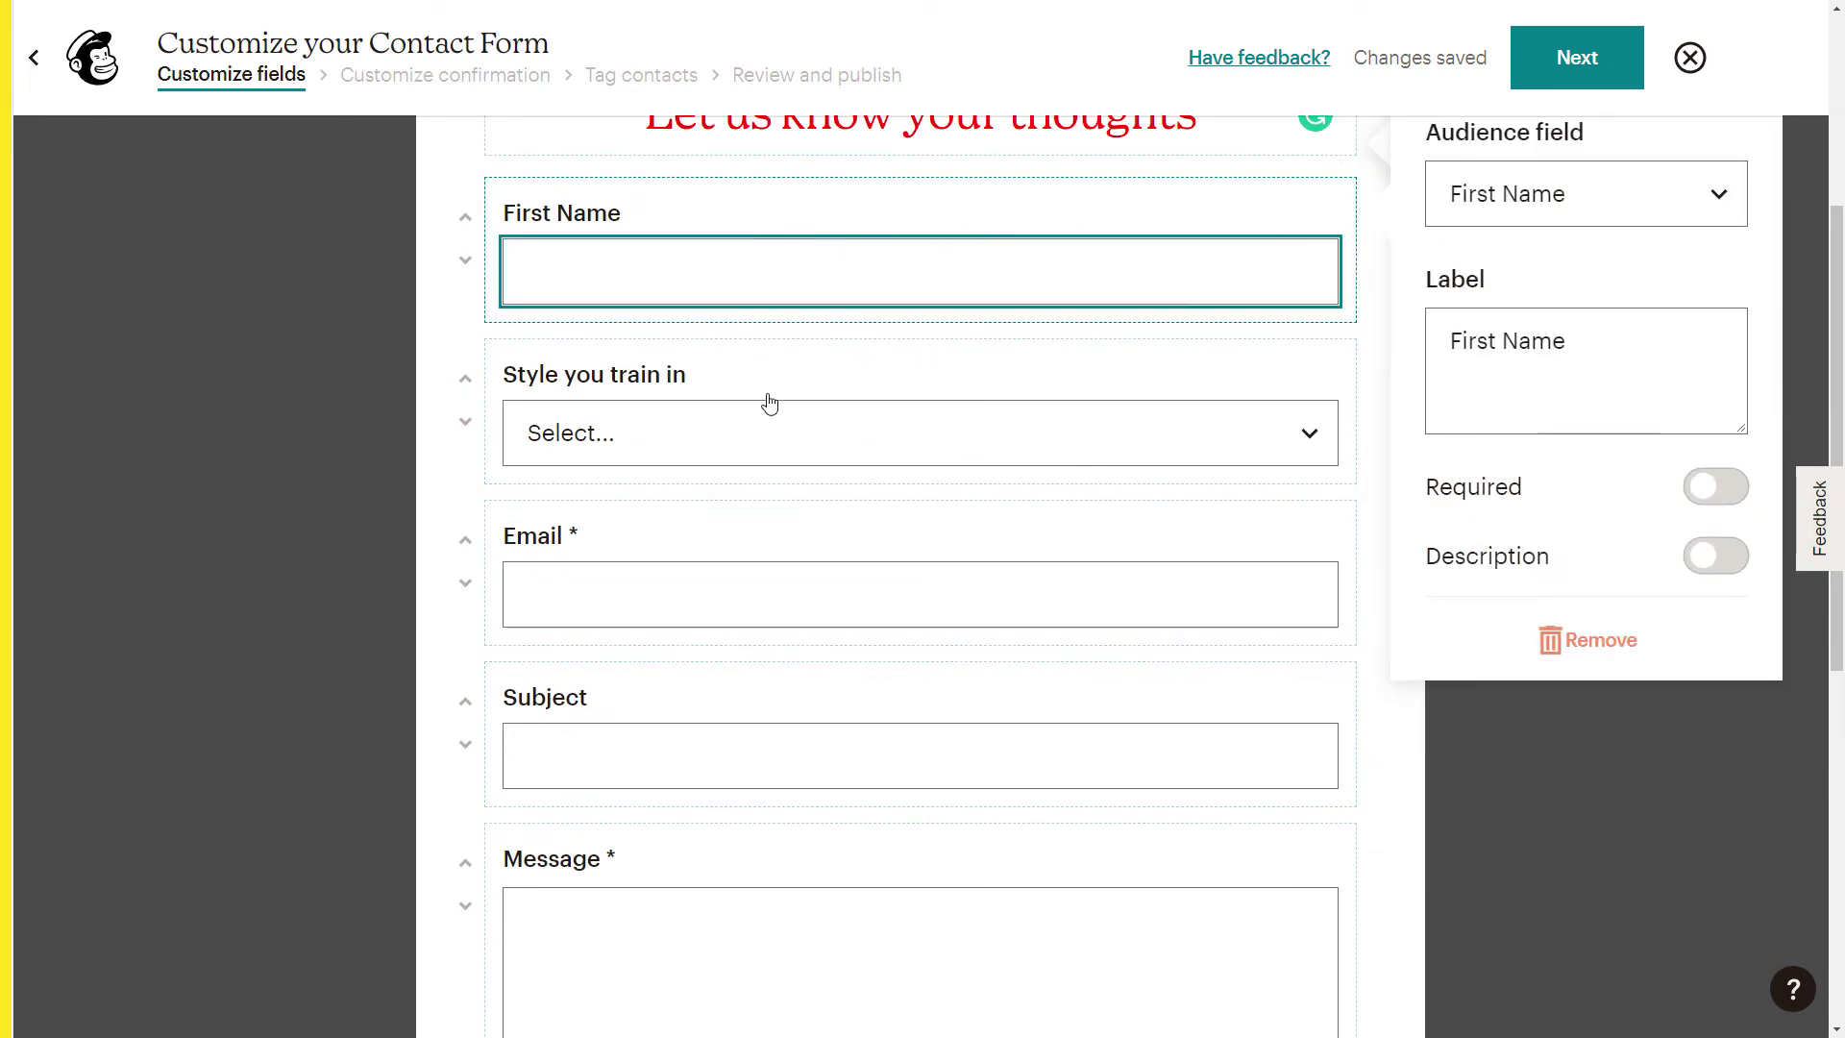
scroll(768, 402, "up", 3)
left_click(749, 510)
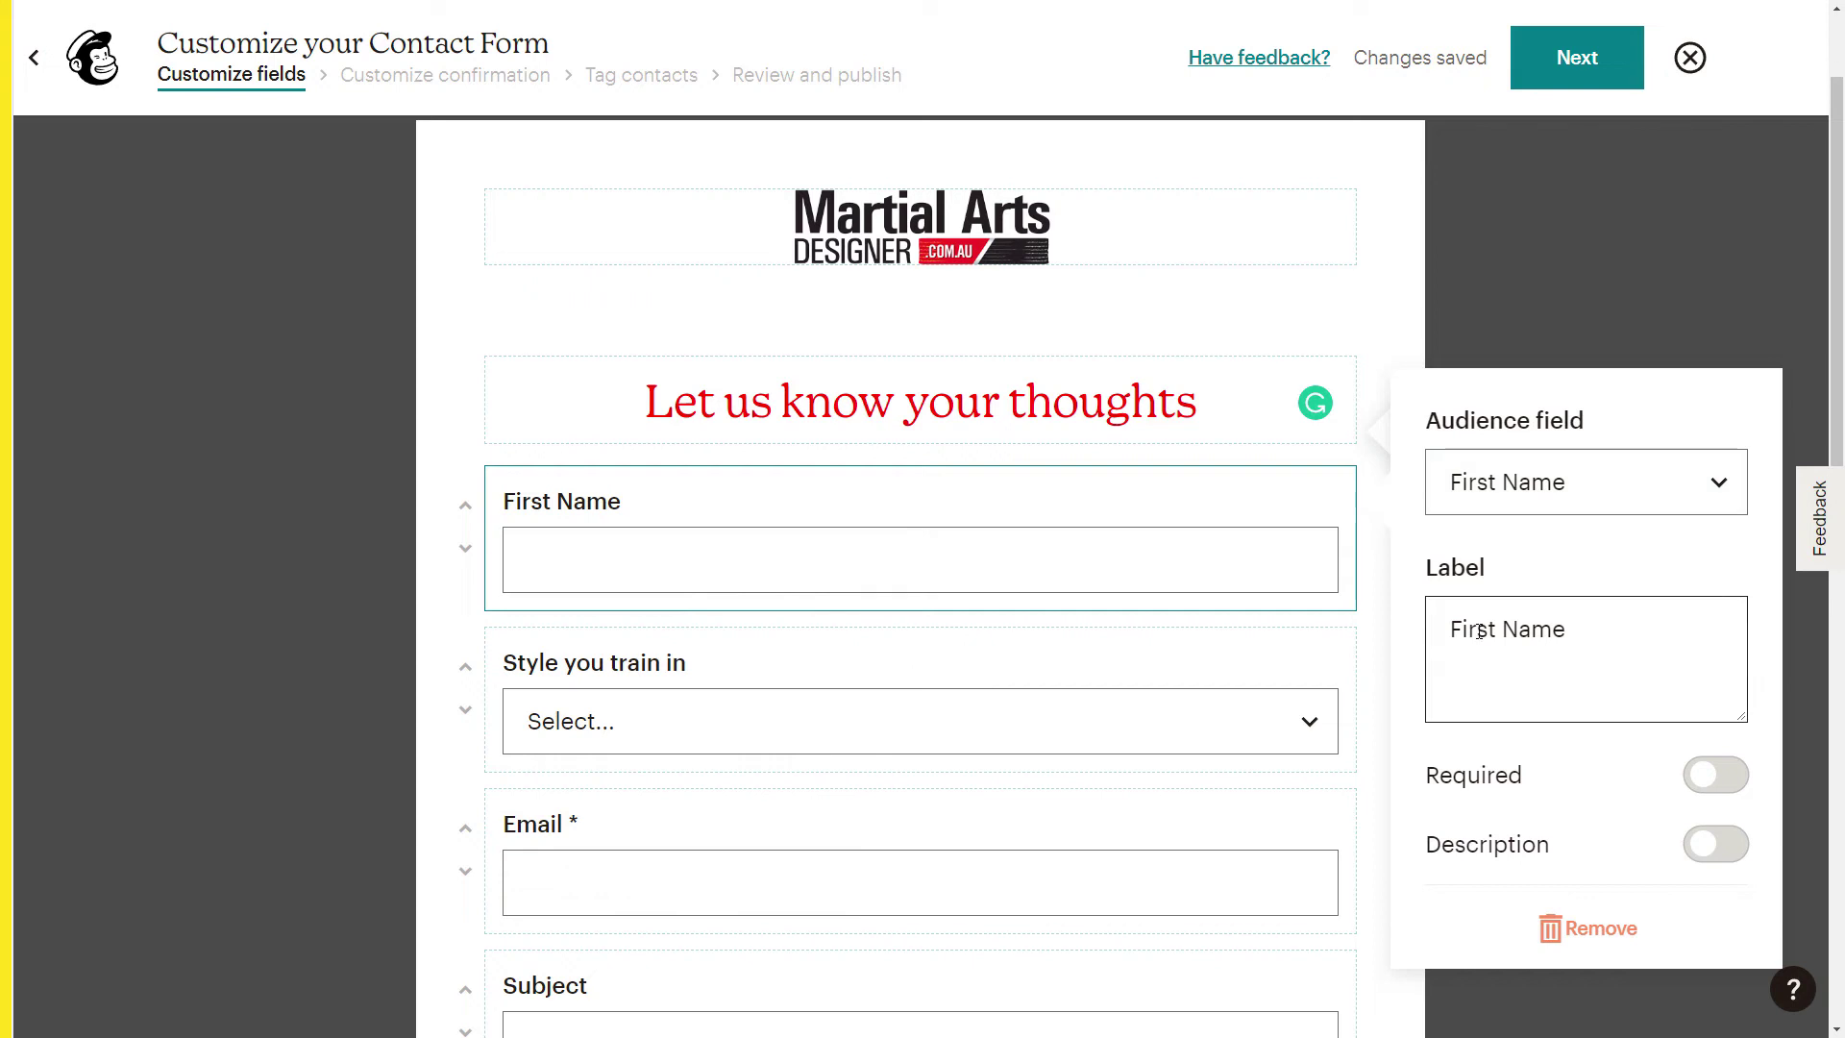
left_click(1444, 632)
type("Your")
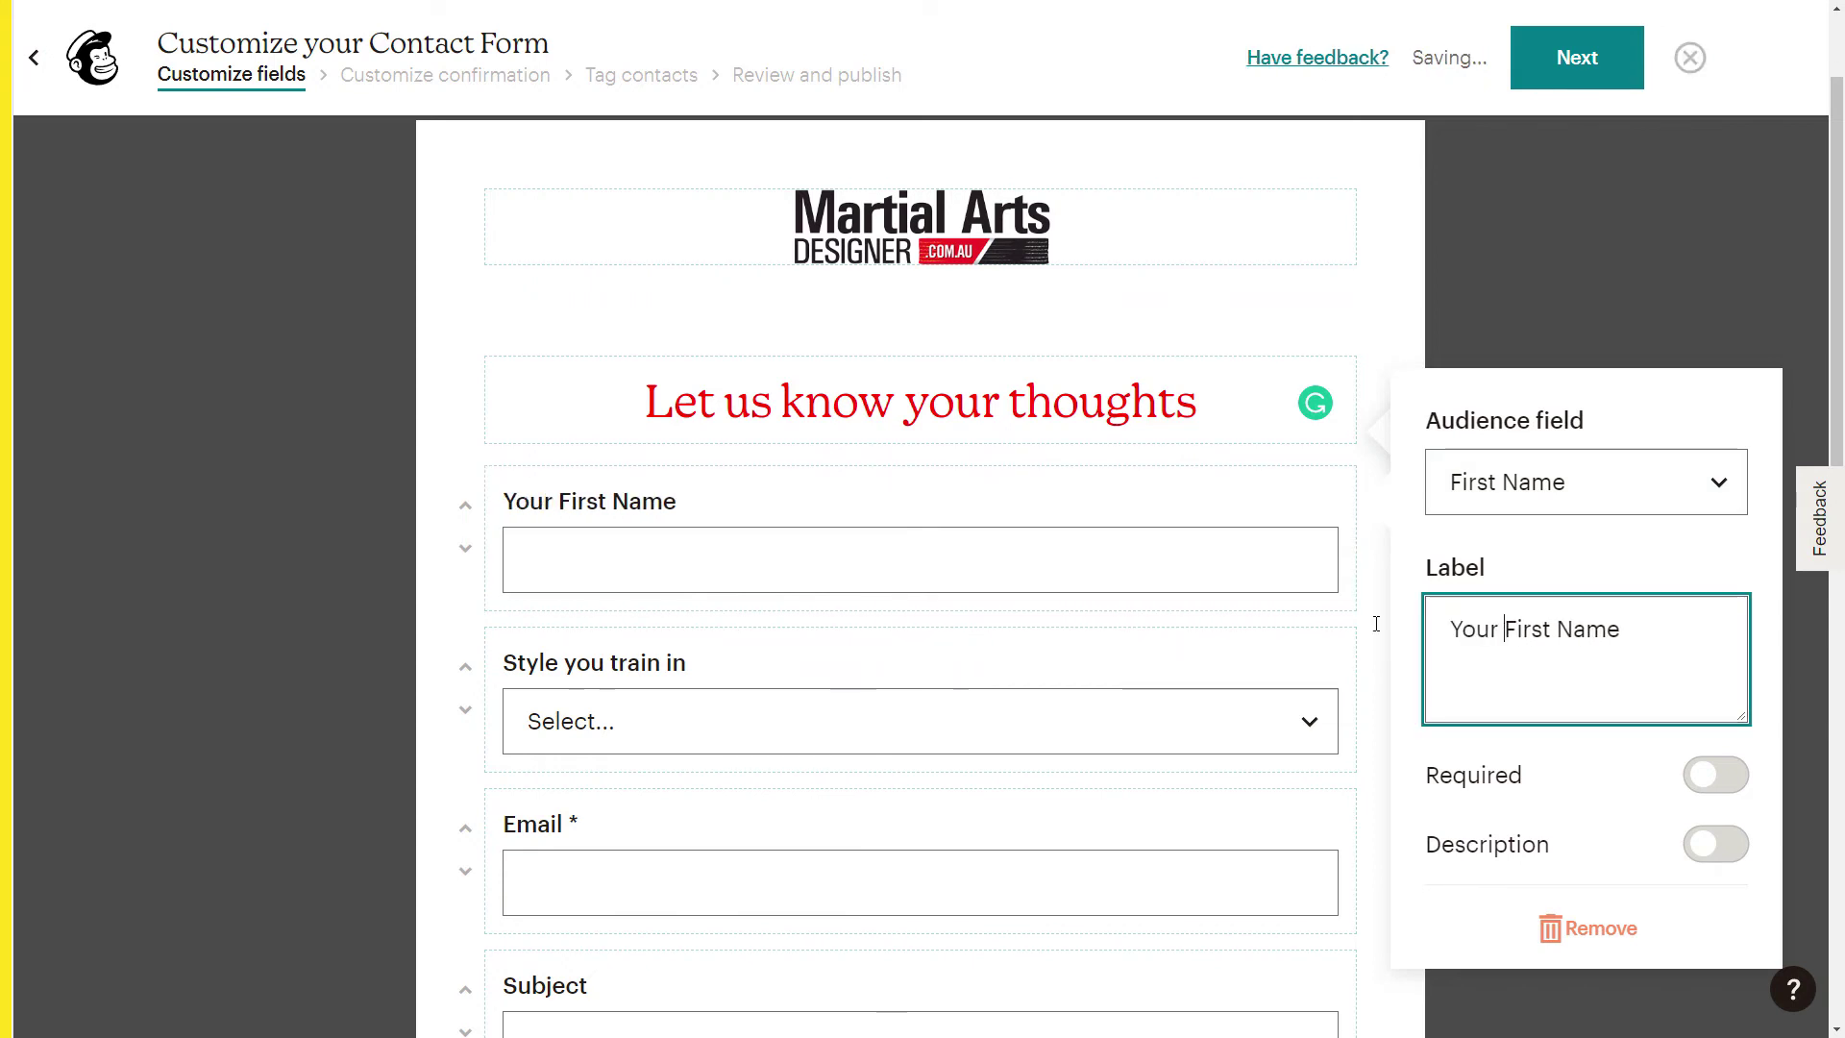
left_click(1727, 774)
left_click(1717, 858)
scroll(1639, 794, "down", 4)
left_click(1531, 605)
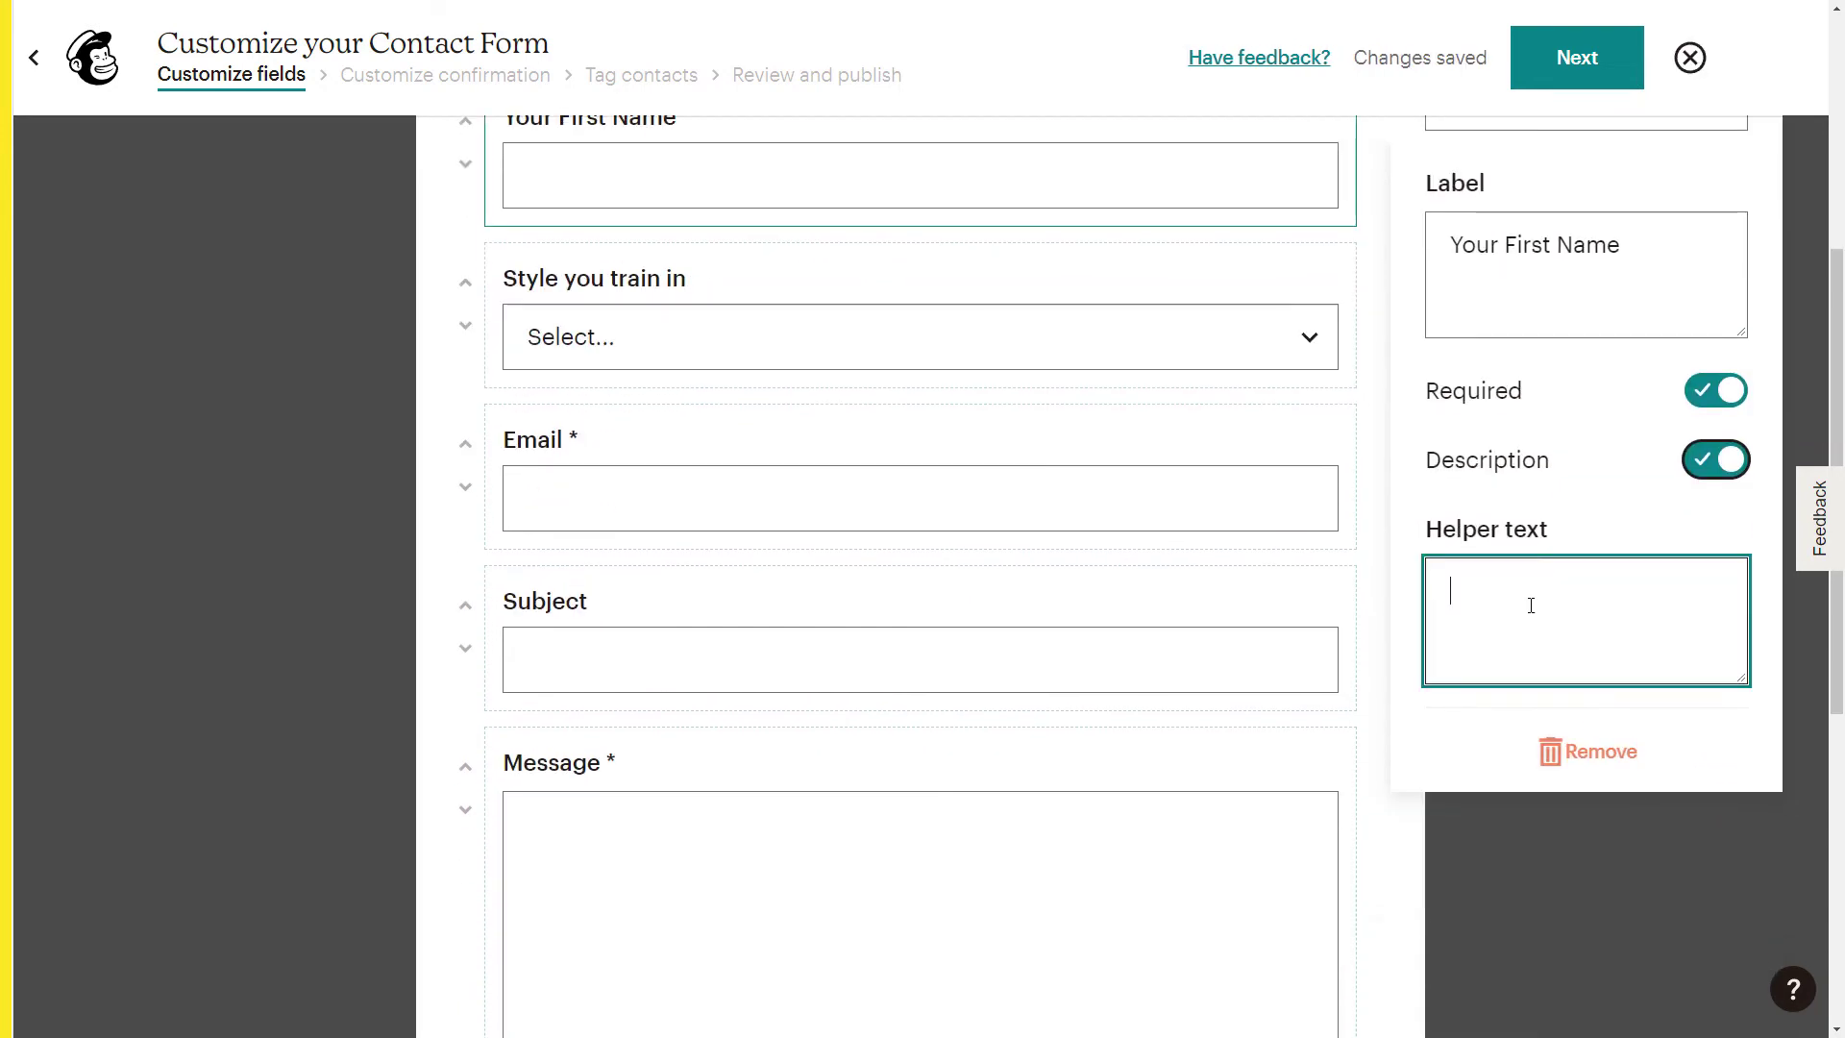
type("What people call you.")
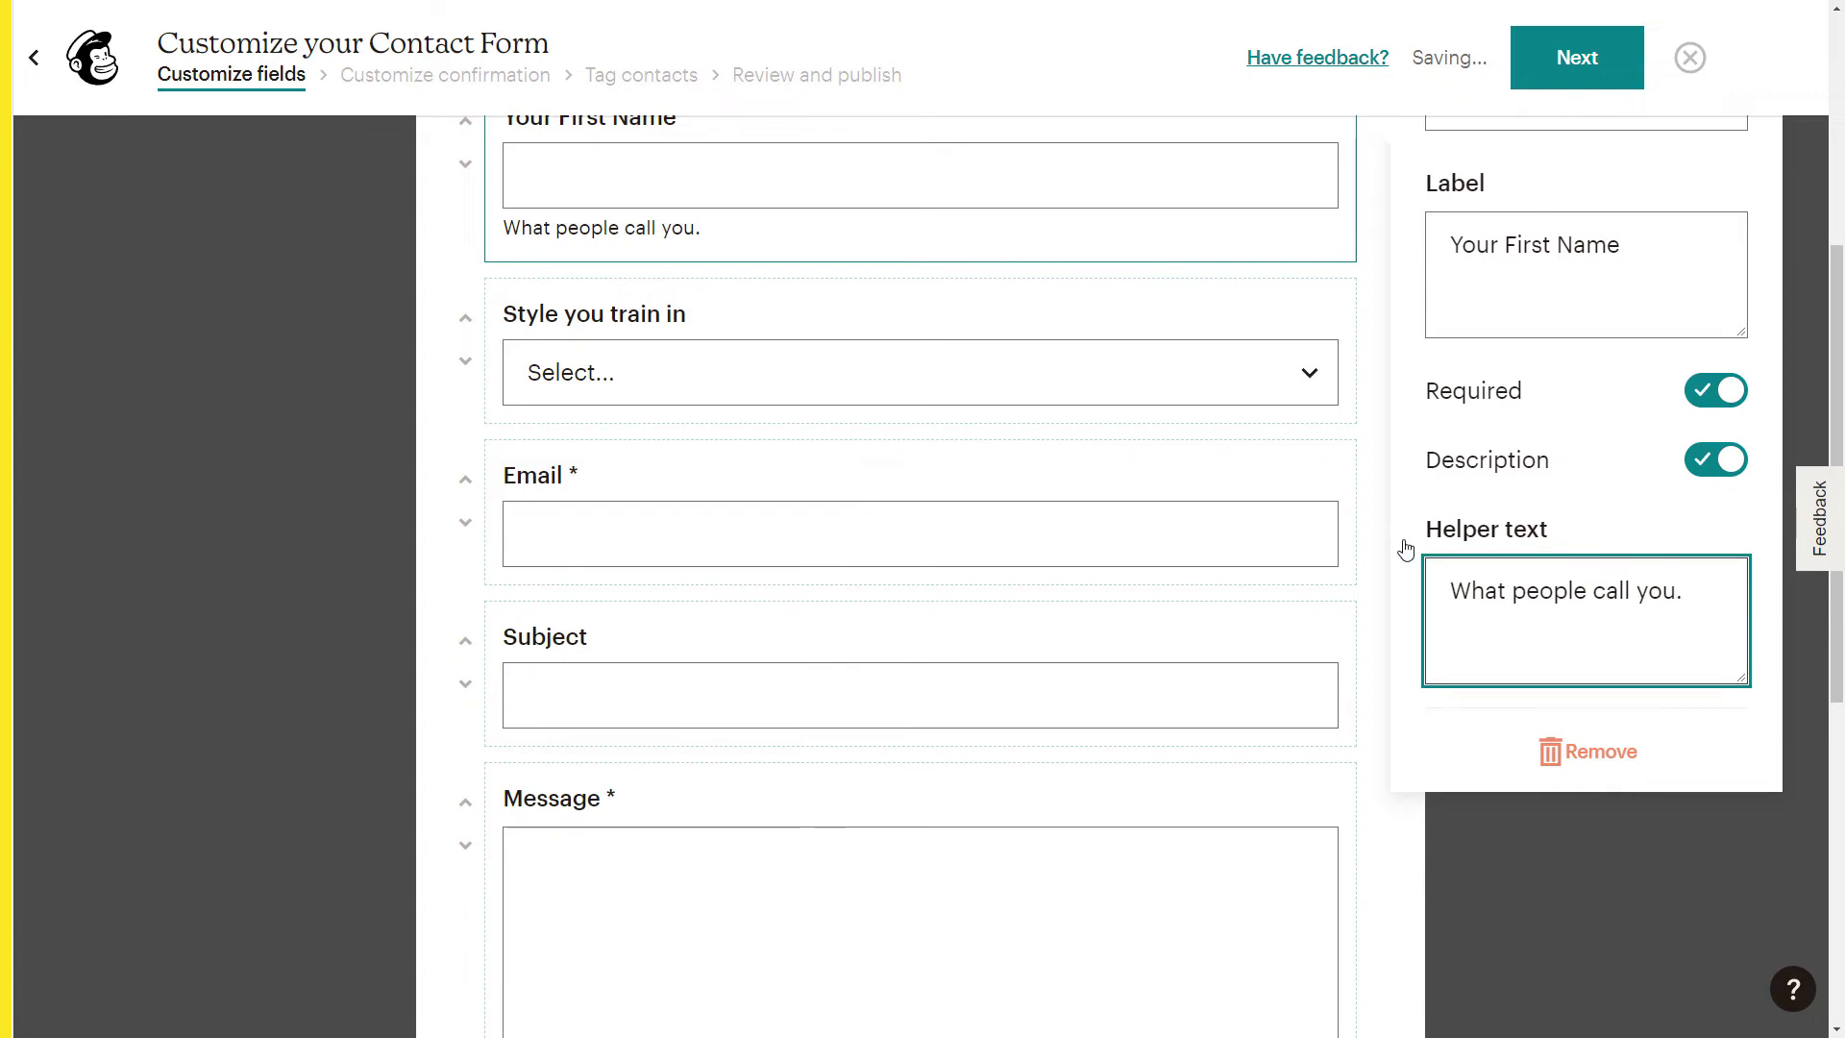
scroll(749, 462, "up", 2)
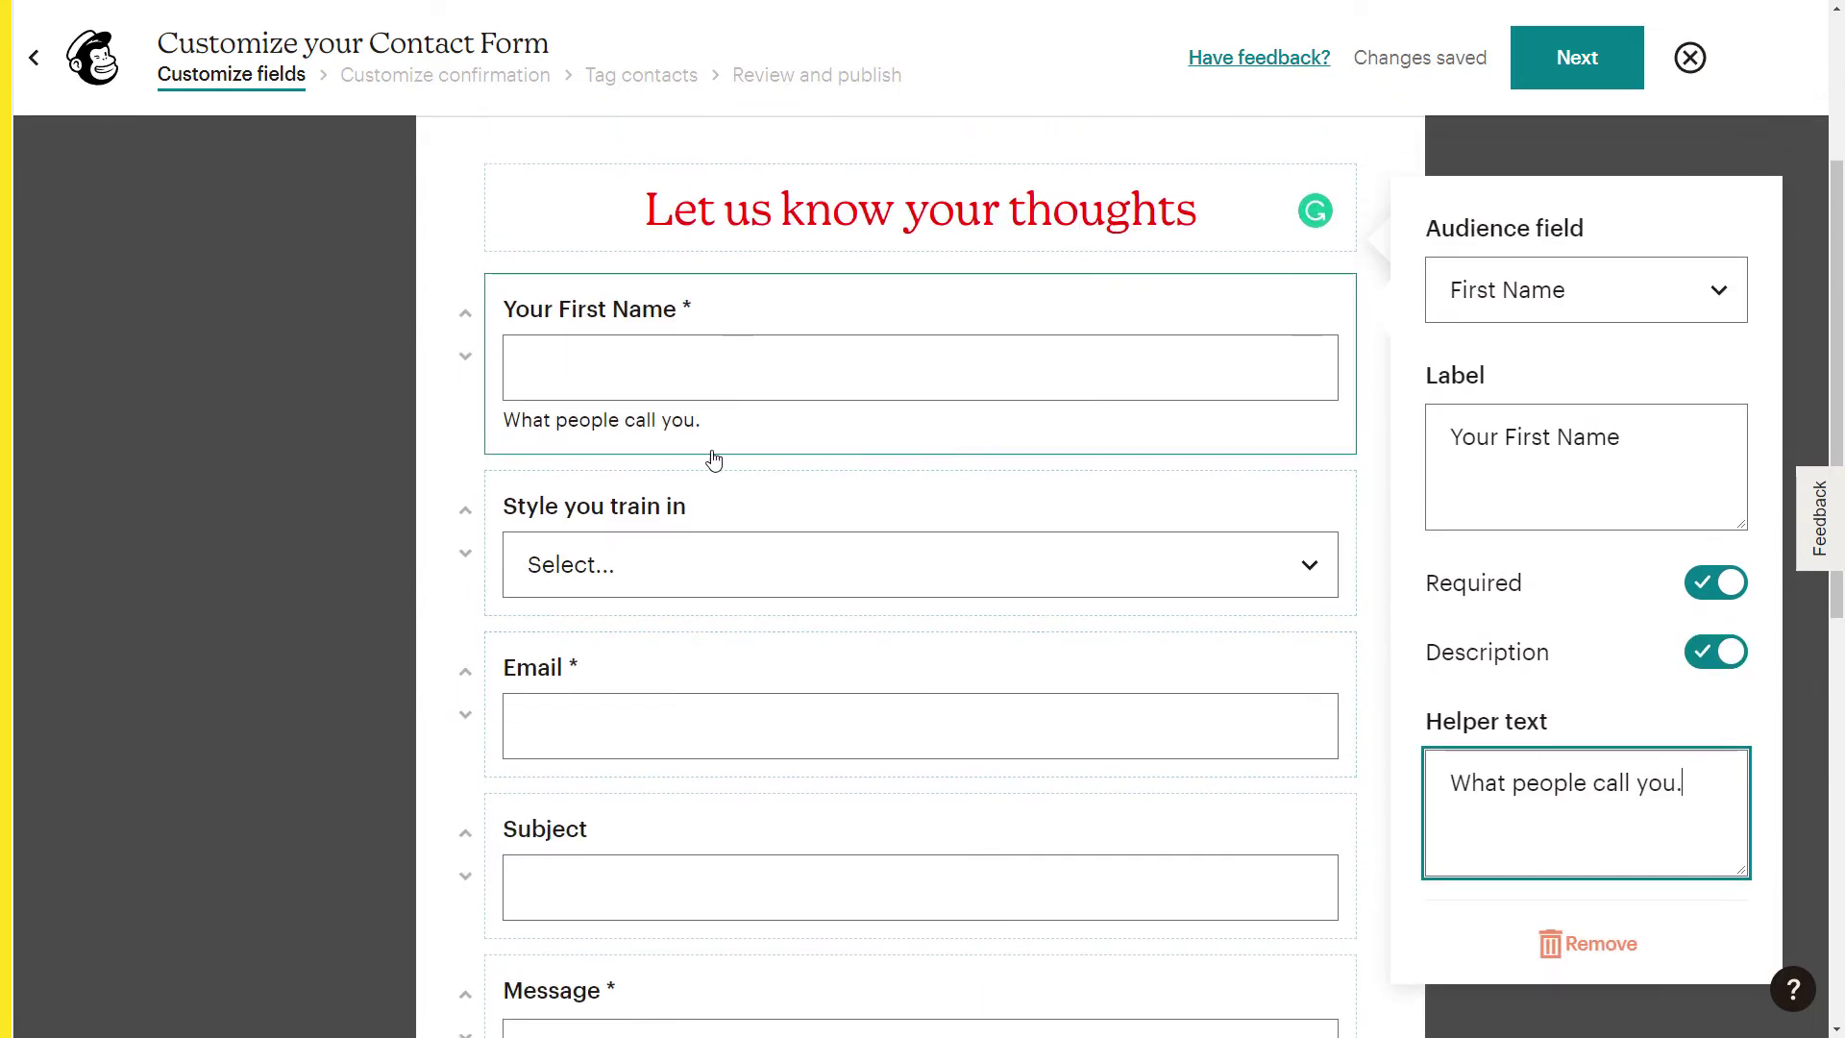
Make 'Style you train in' required with helper text 'What is your primary martial arts style.'.
left_click(715, 524)
left_click(1714, 780)
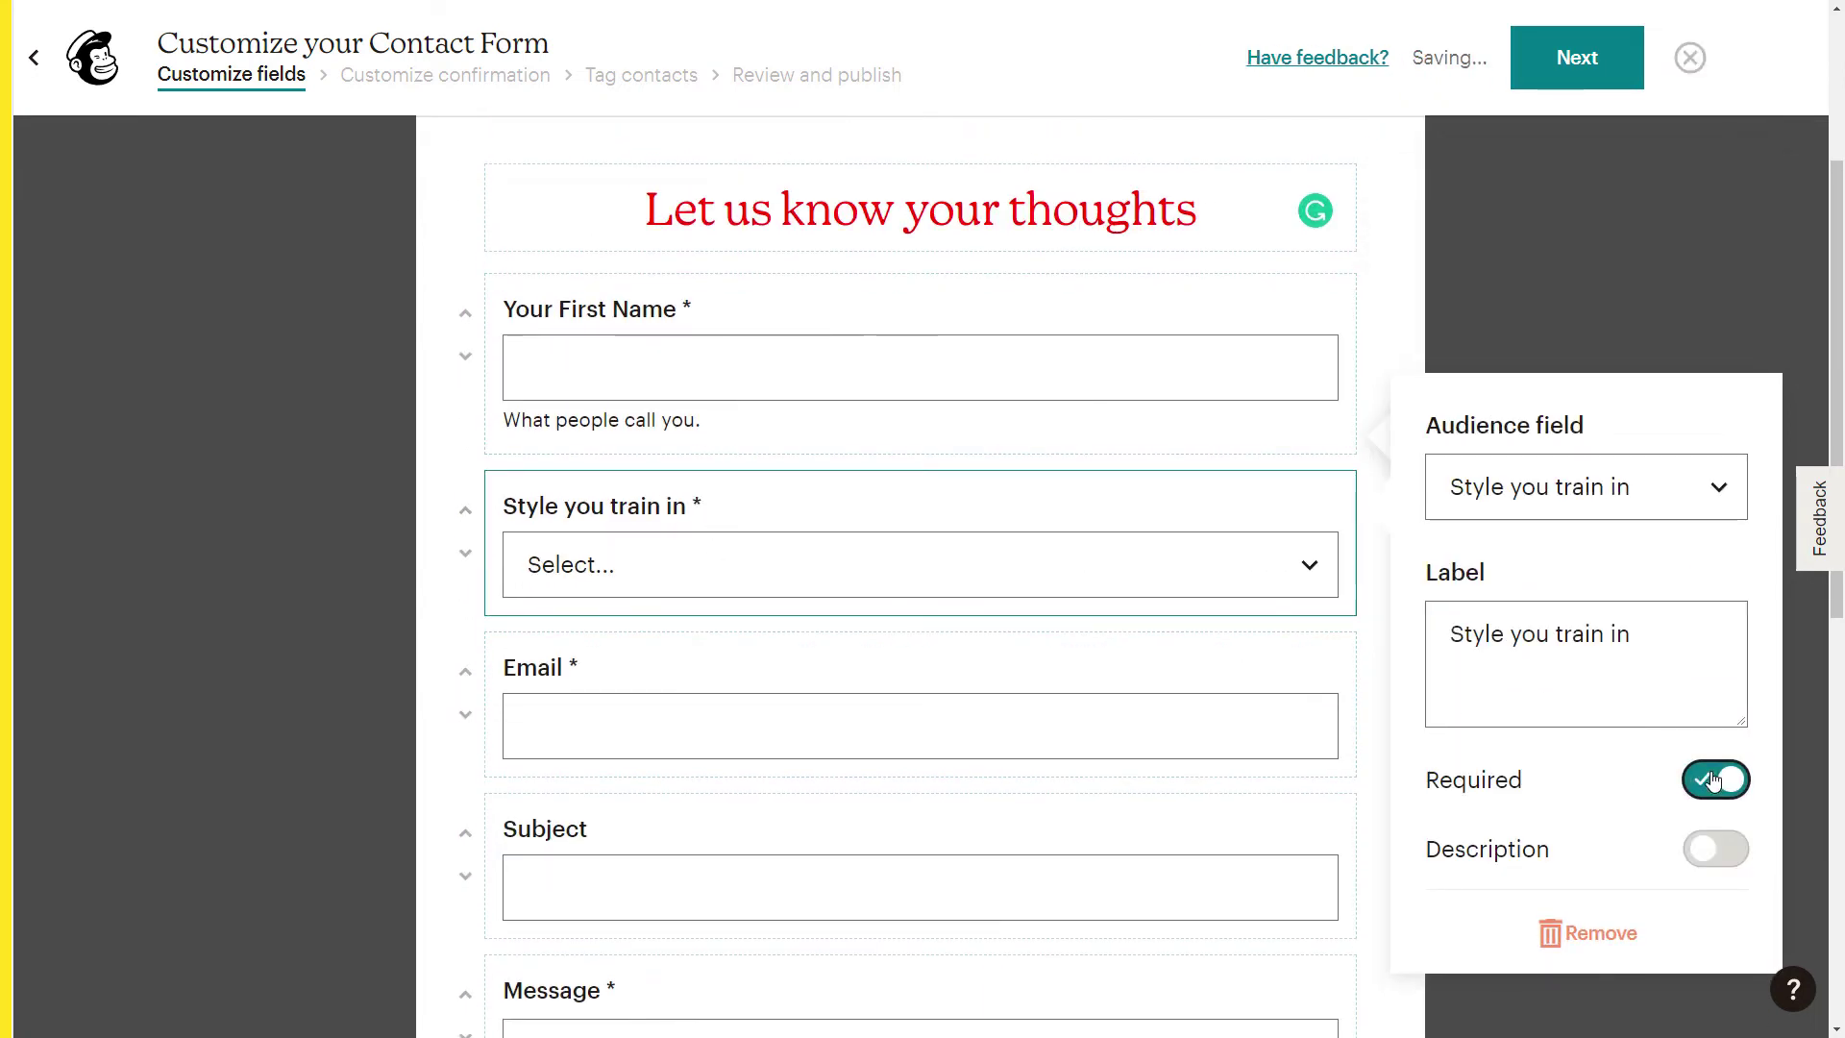
left_click(1702, 849)
left_click(1595, 991)
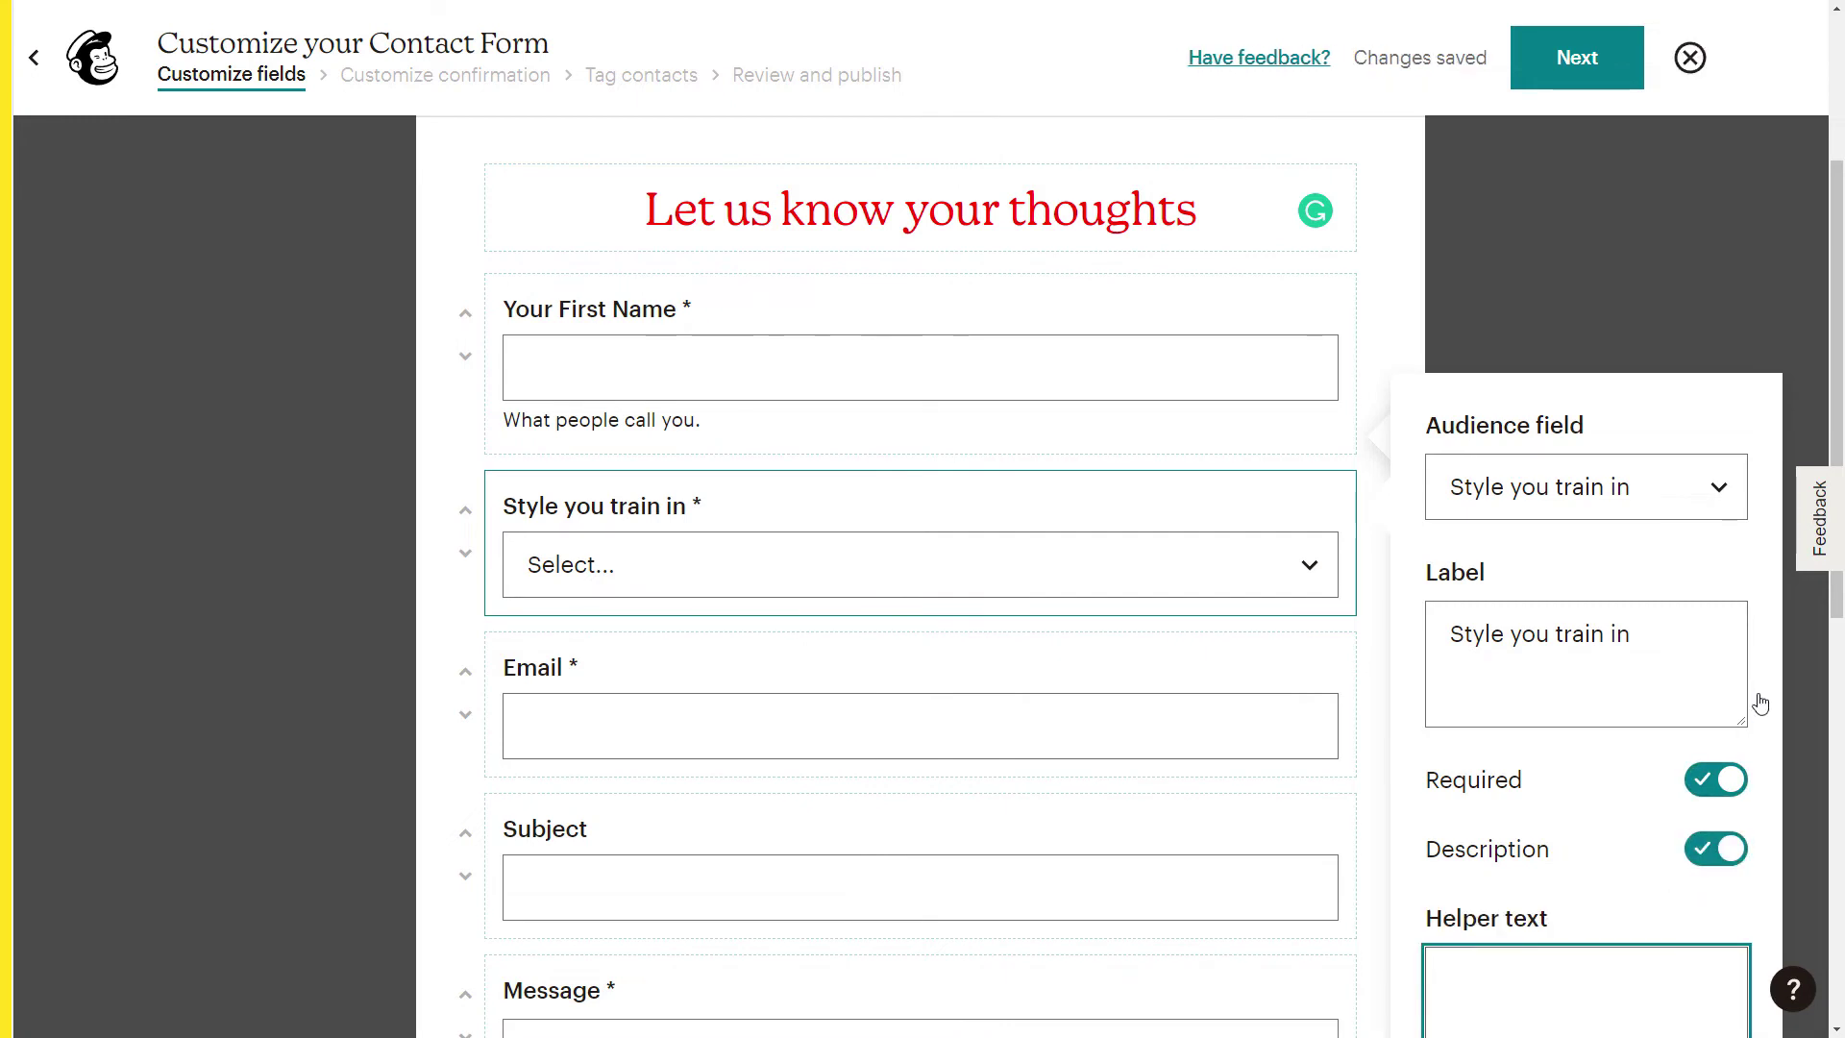
type("Wha tis your primar")
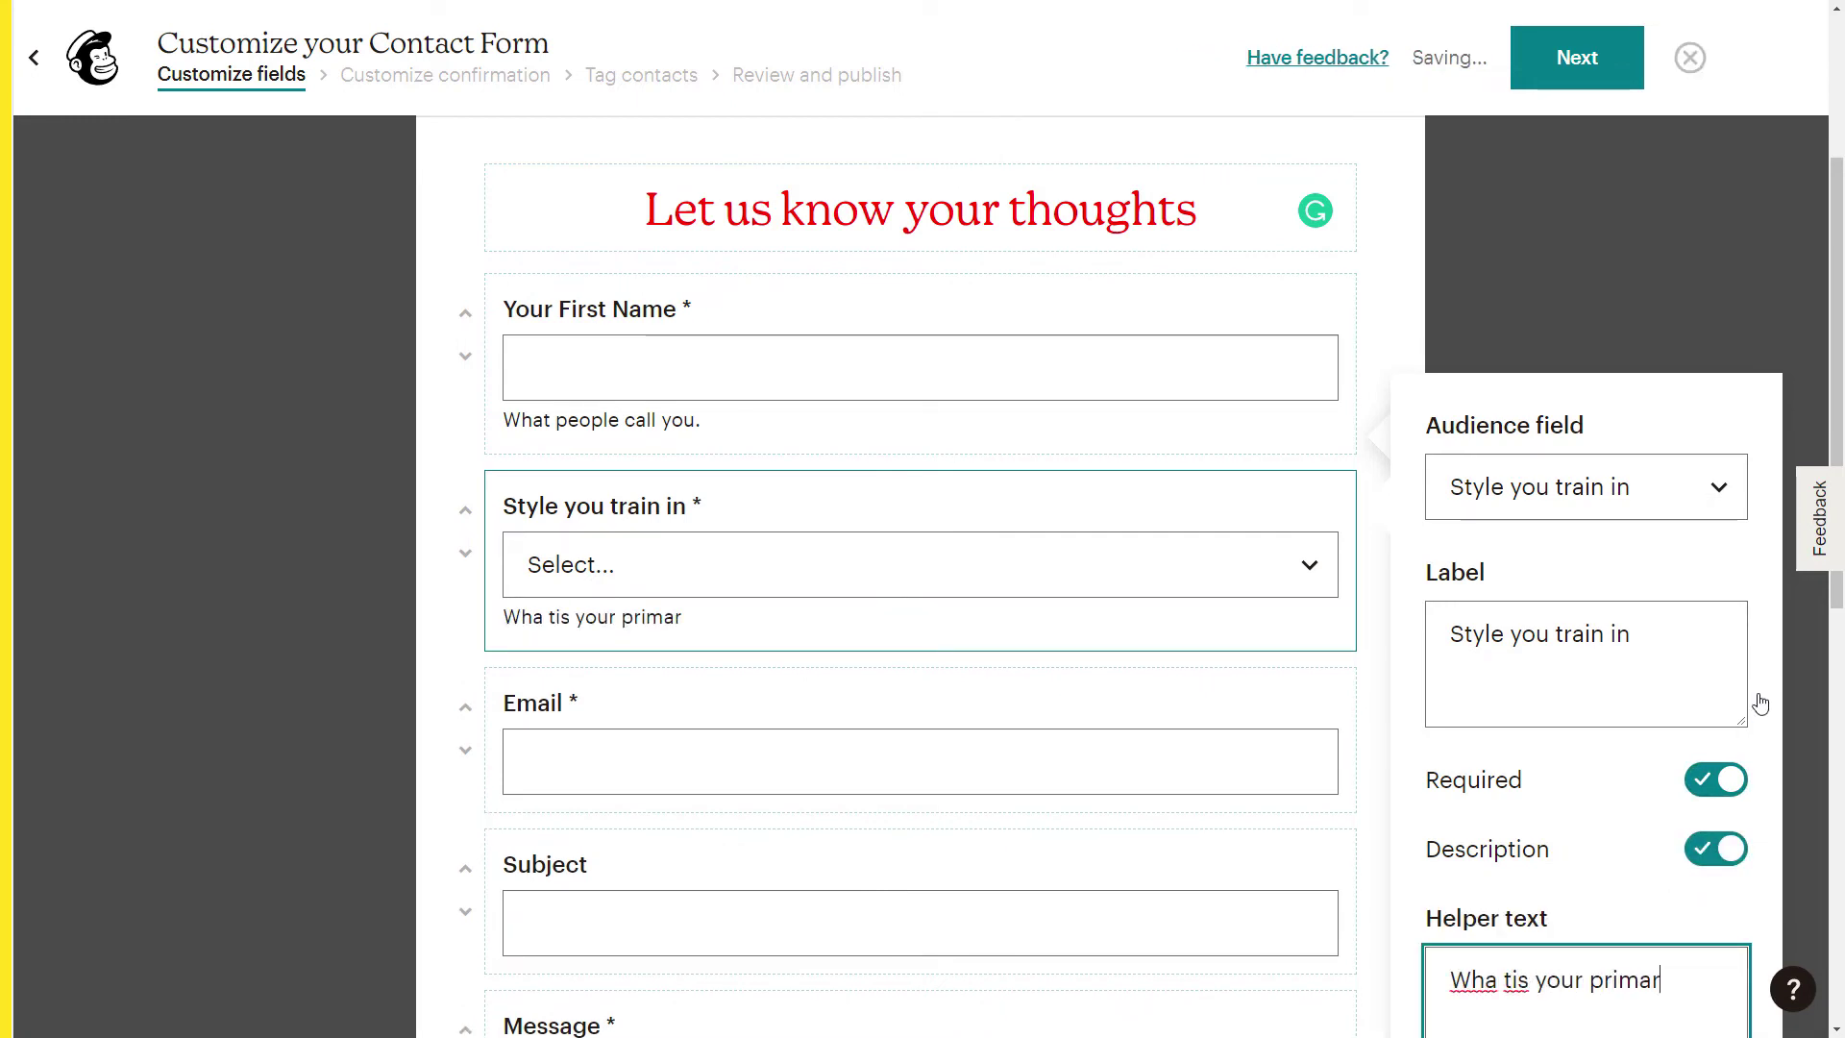
type("y martial arts style.")
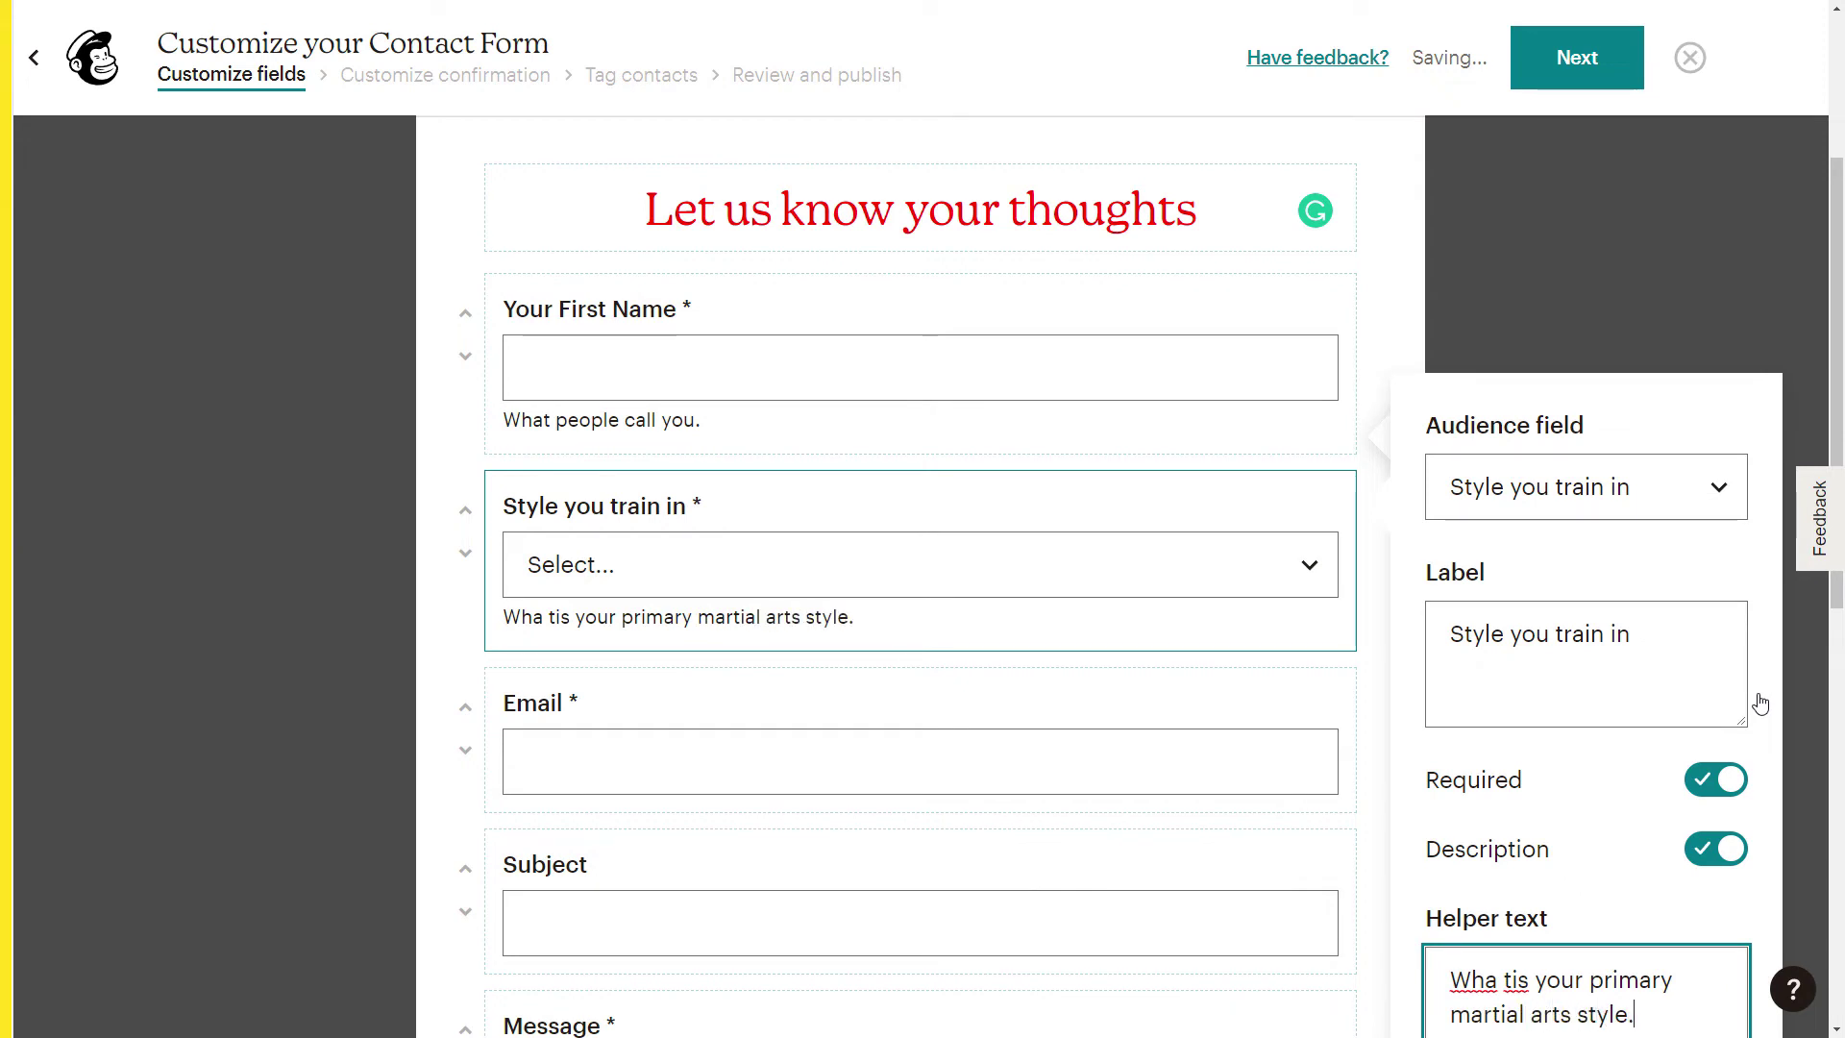
scroll(1494, 826, "down", 2)
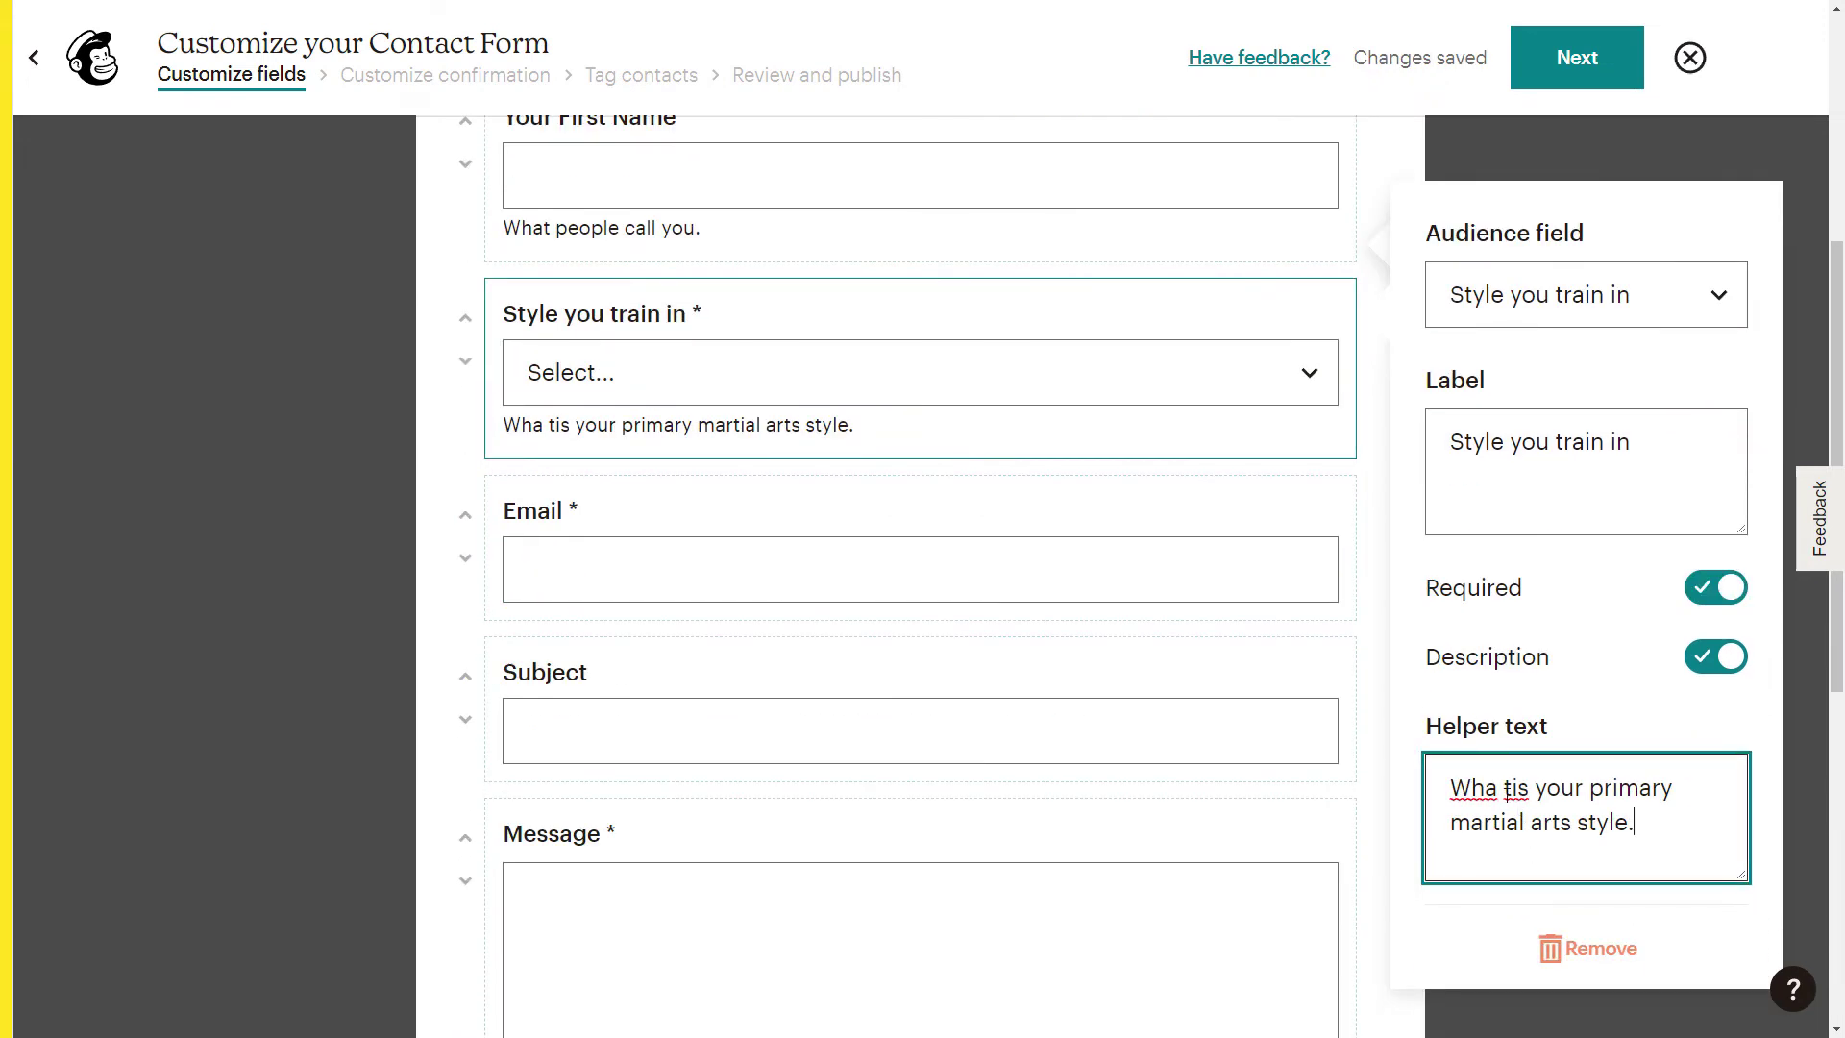
key("BackSpace")
type("t")
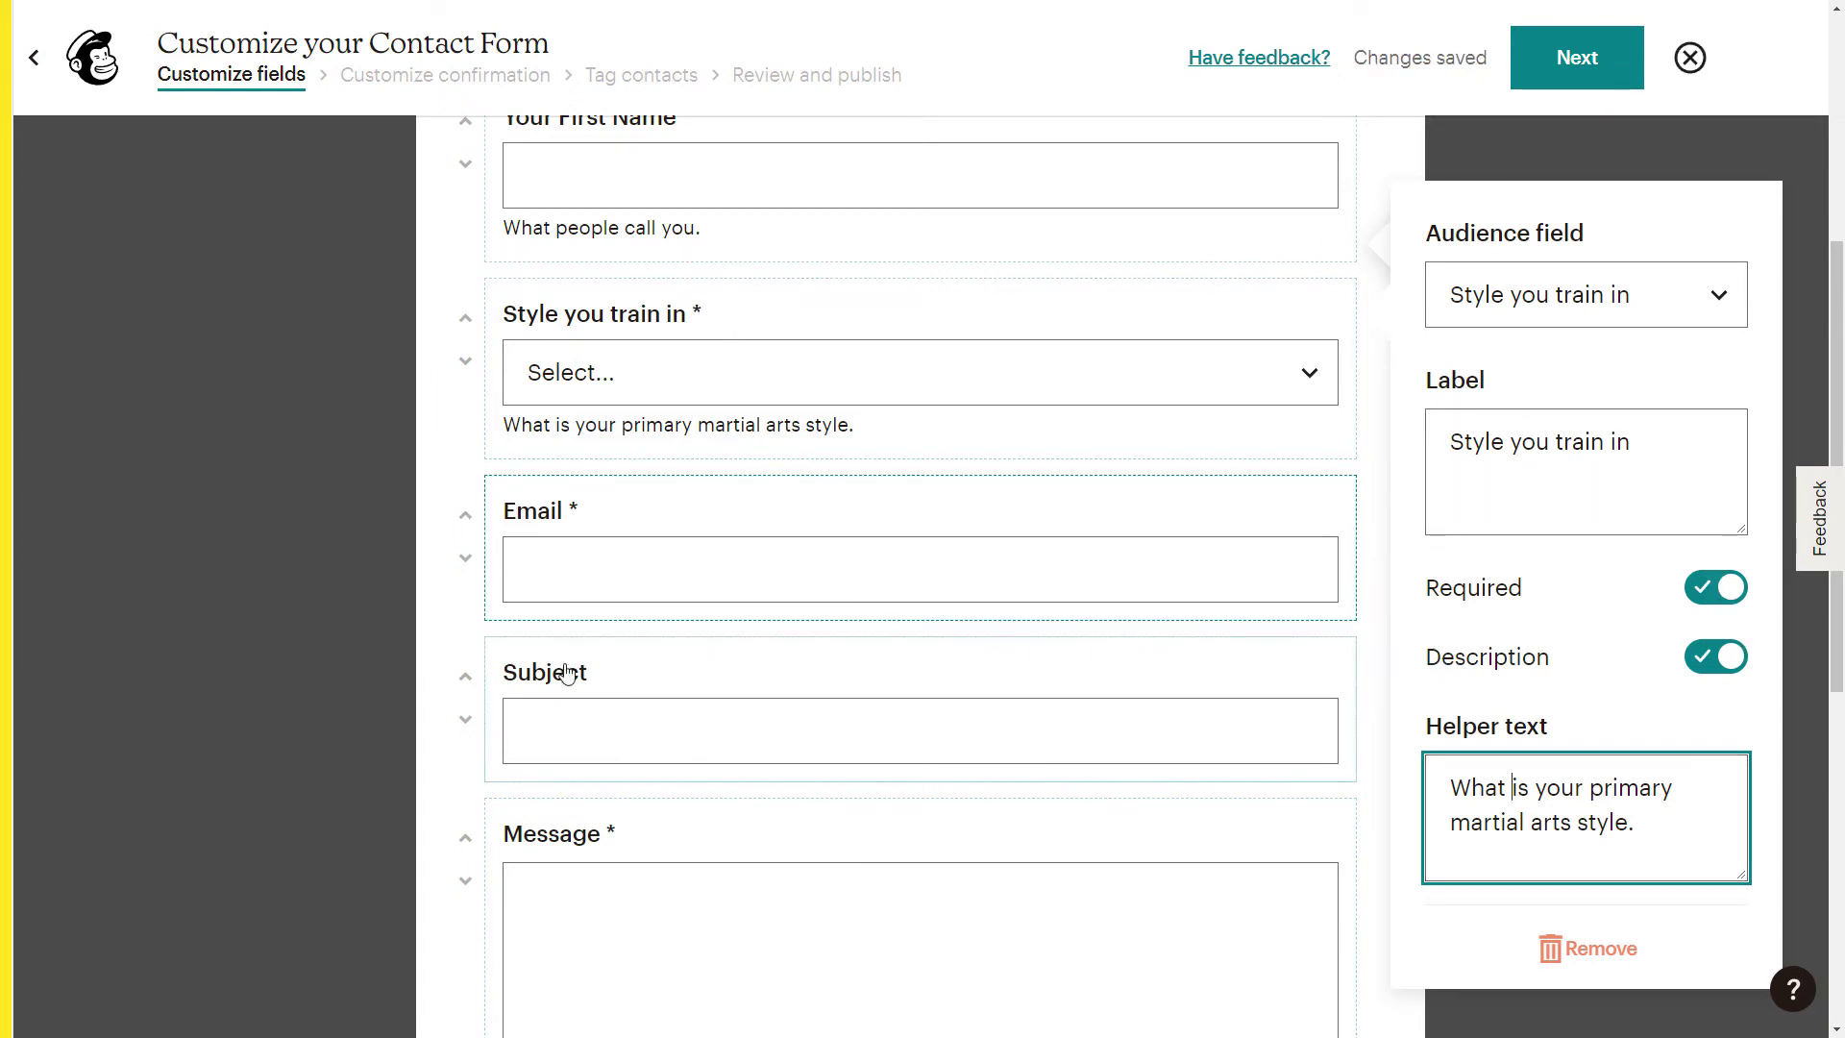
scroll(635, 682, "down", 3)
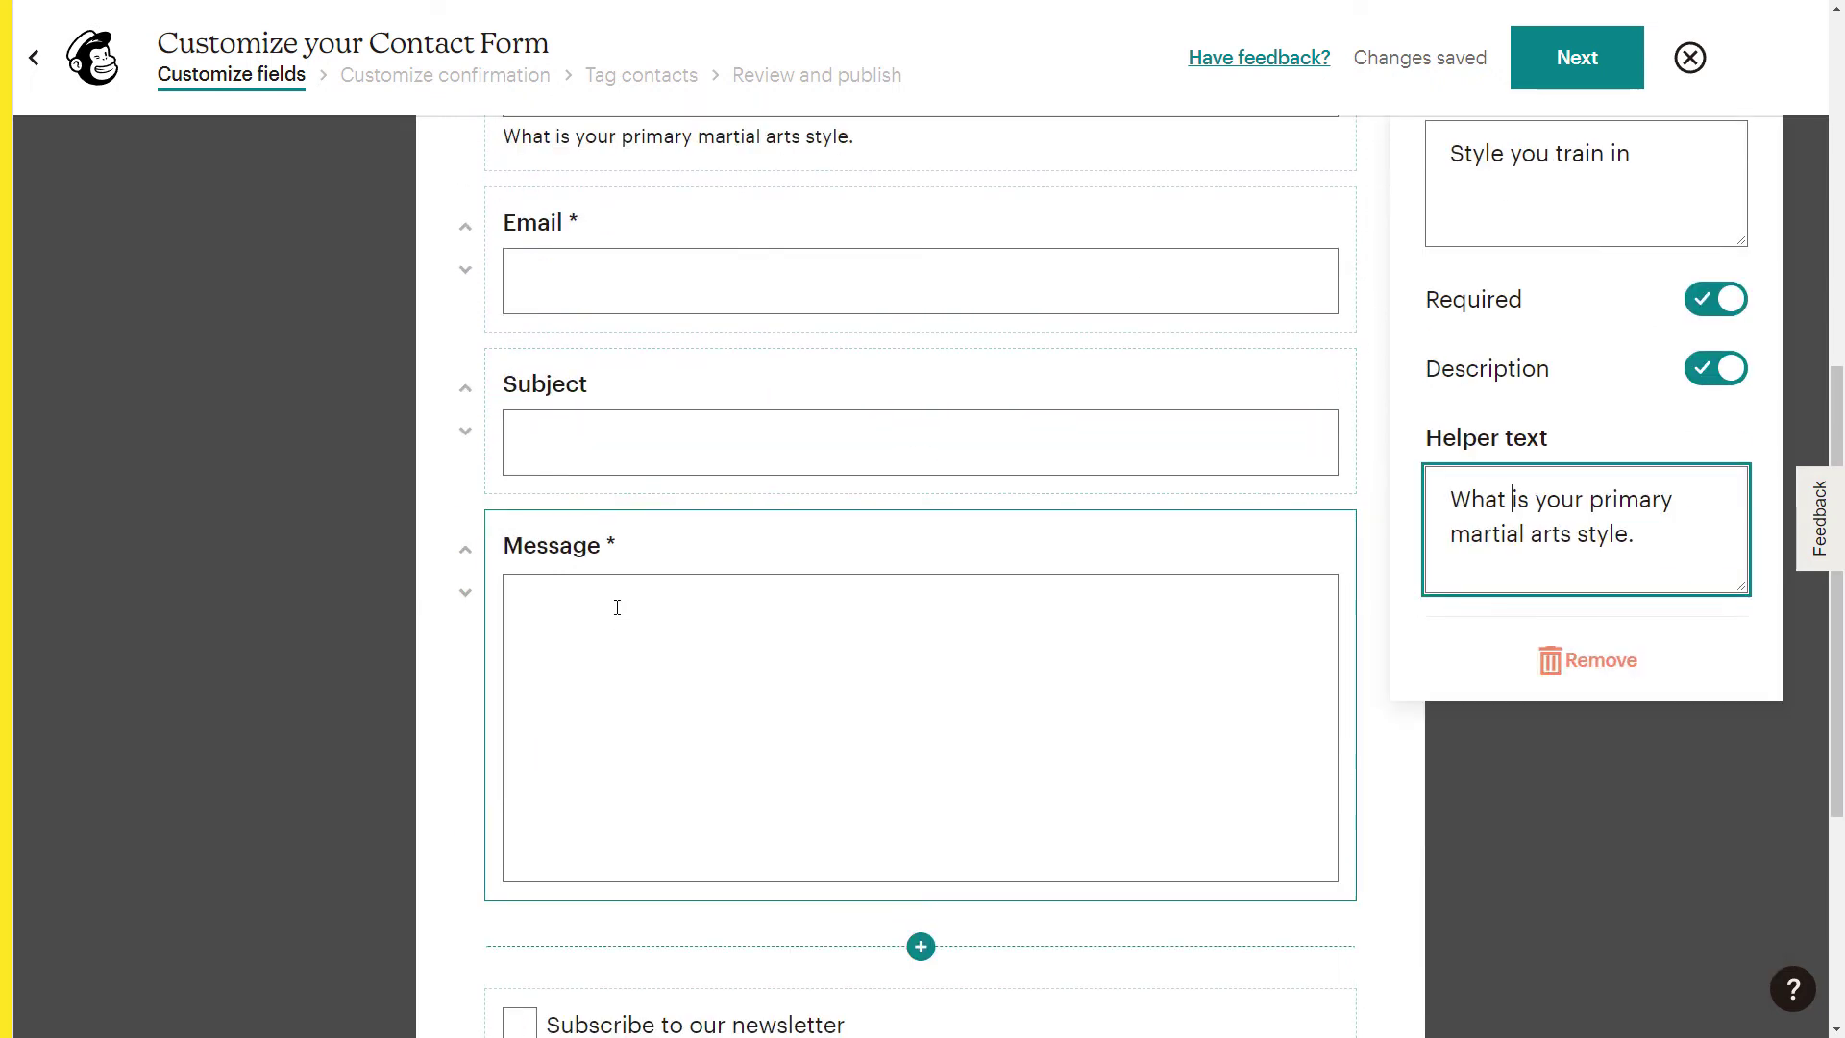
scroll(673, 625, "down", 3)
Set the Submit button's alignment to full width.
left_click(903, 732)
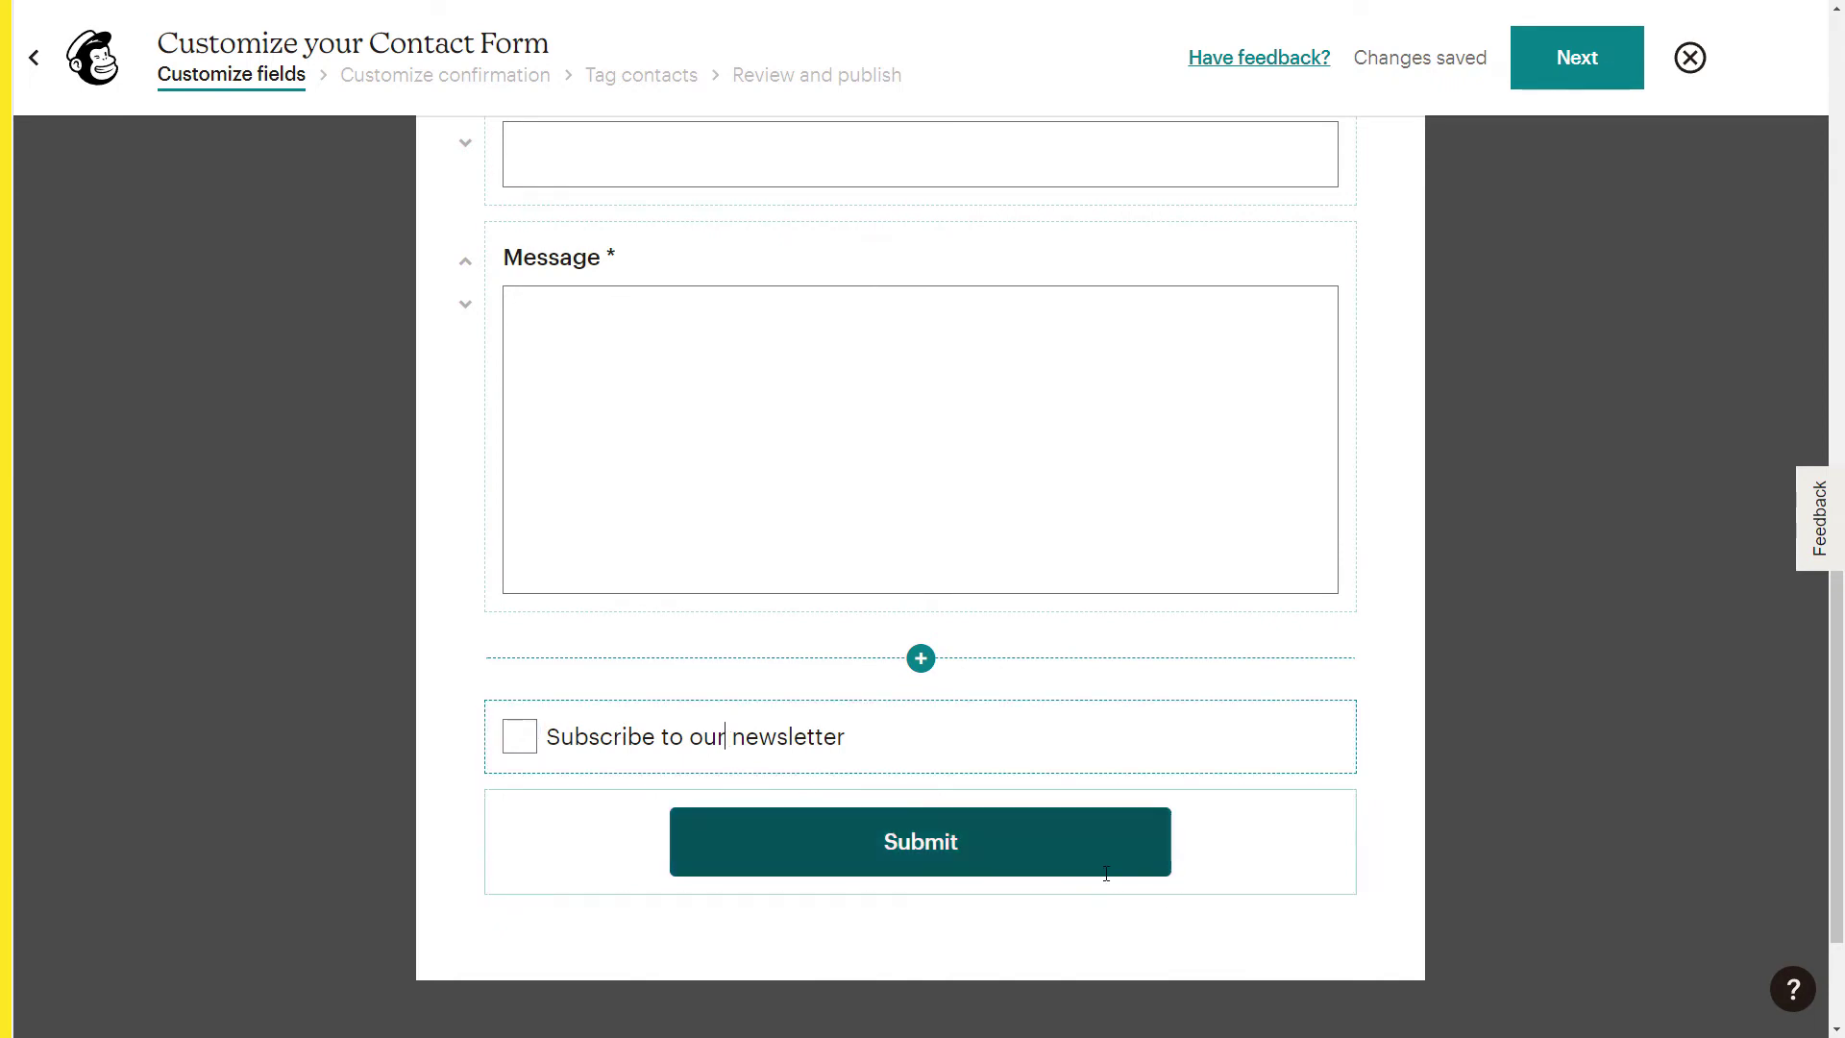
left_click(1200, 867)
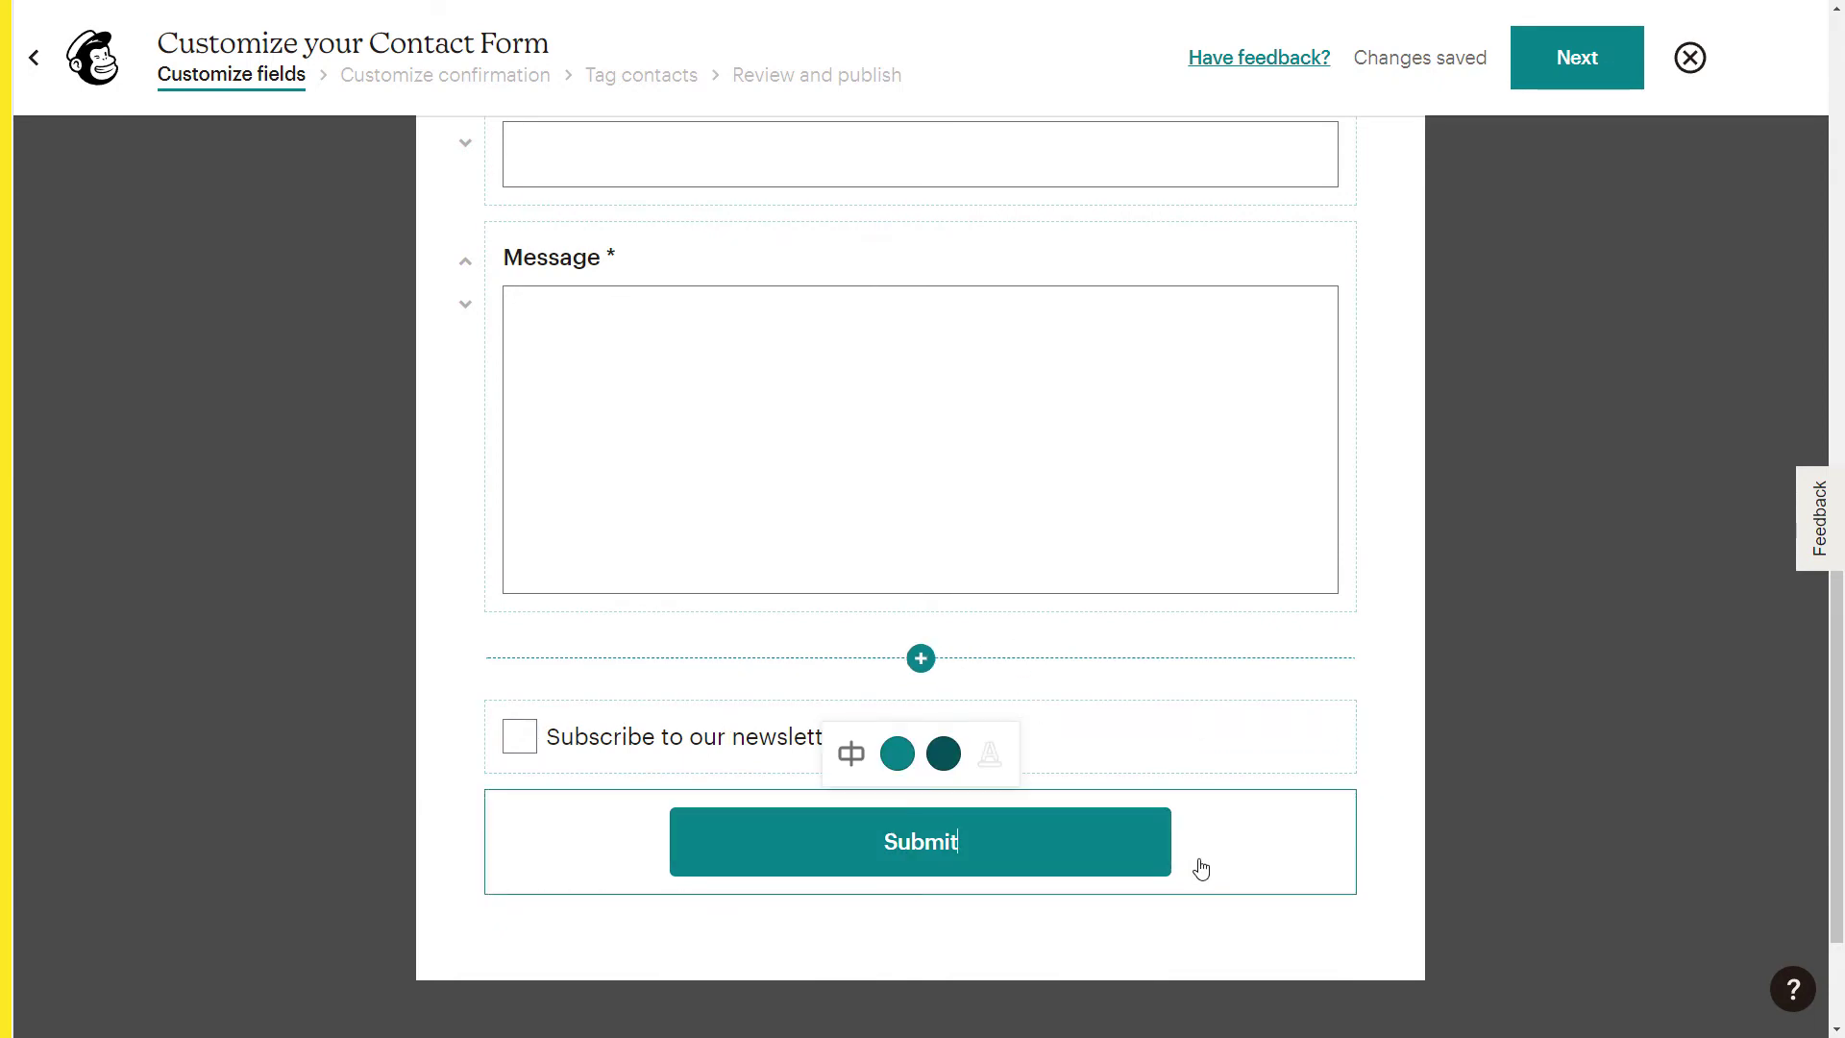
left_click(851, 754)
left_click(844, 693)
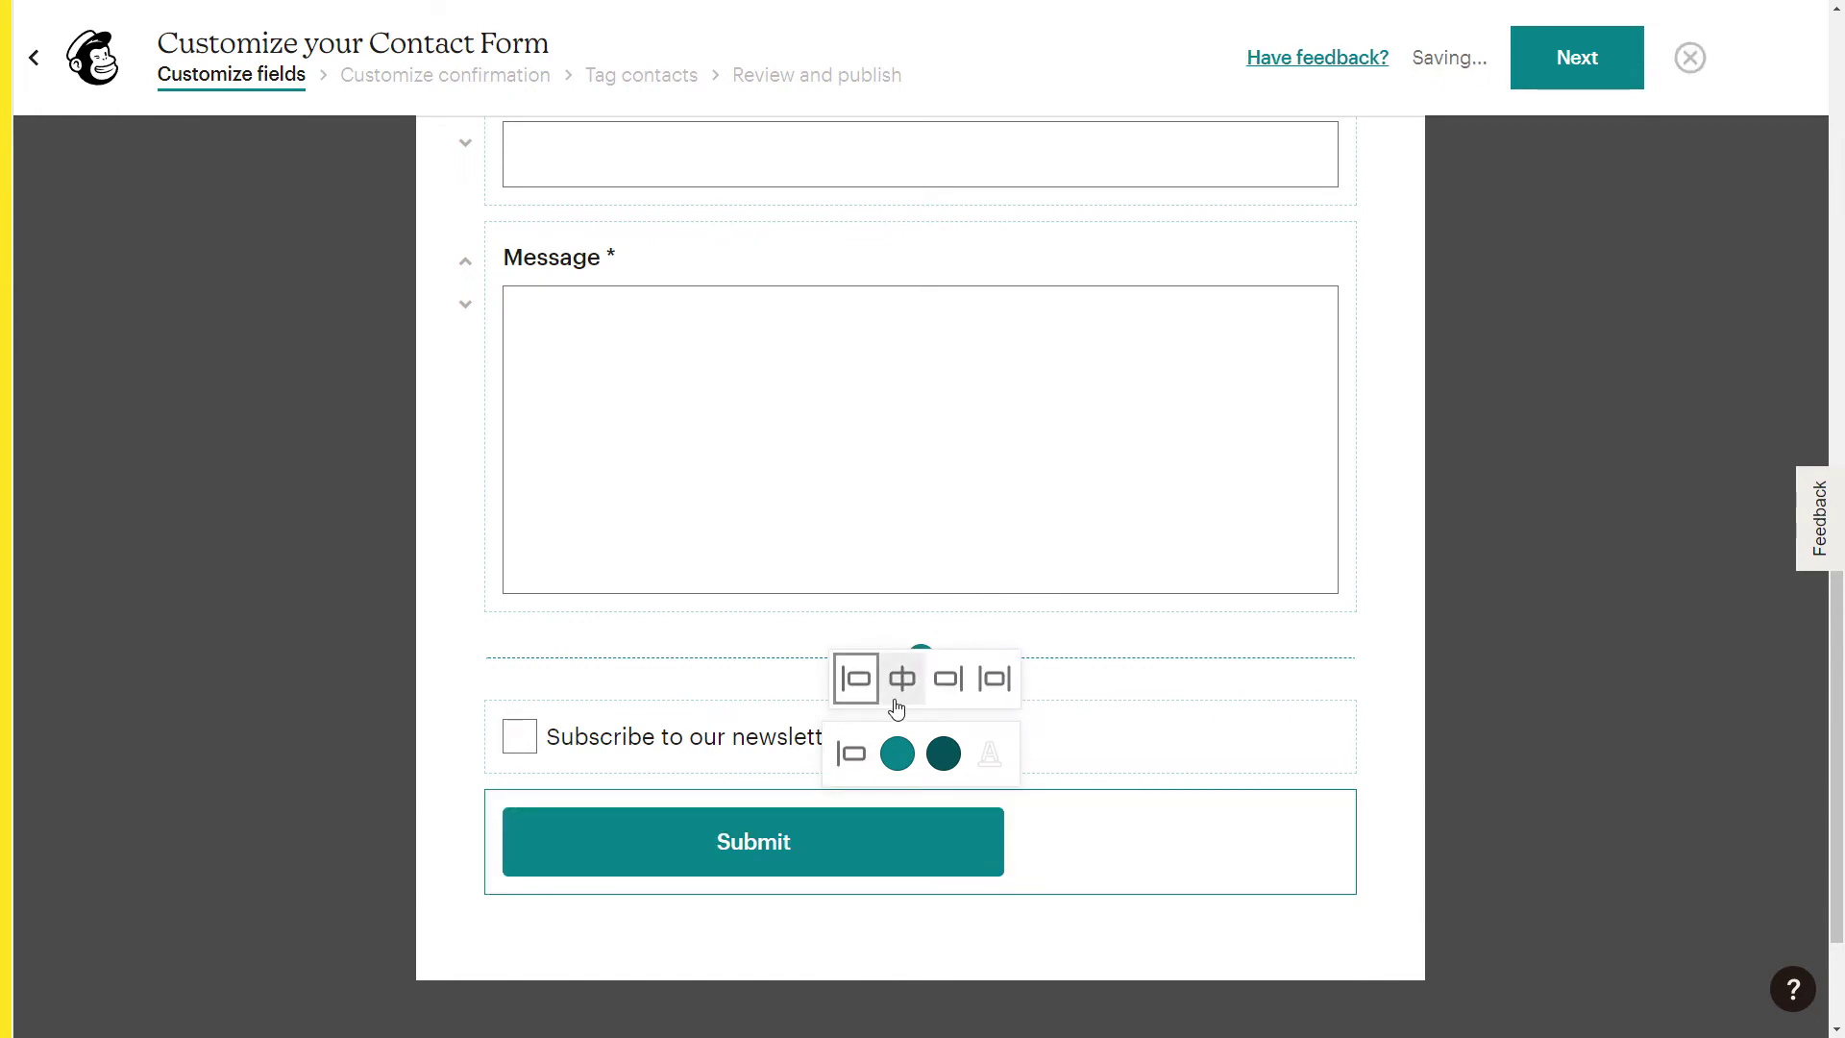
left_click(995, 692)
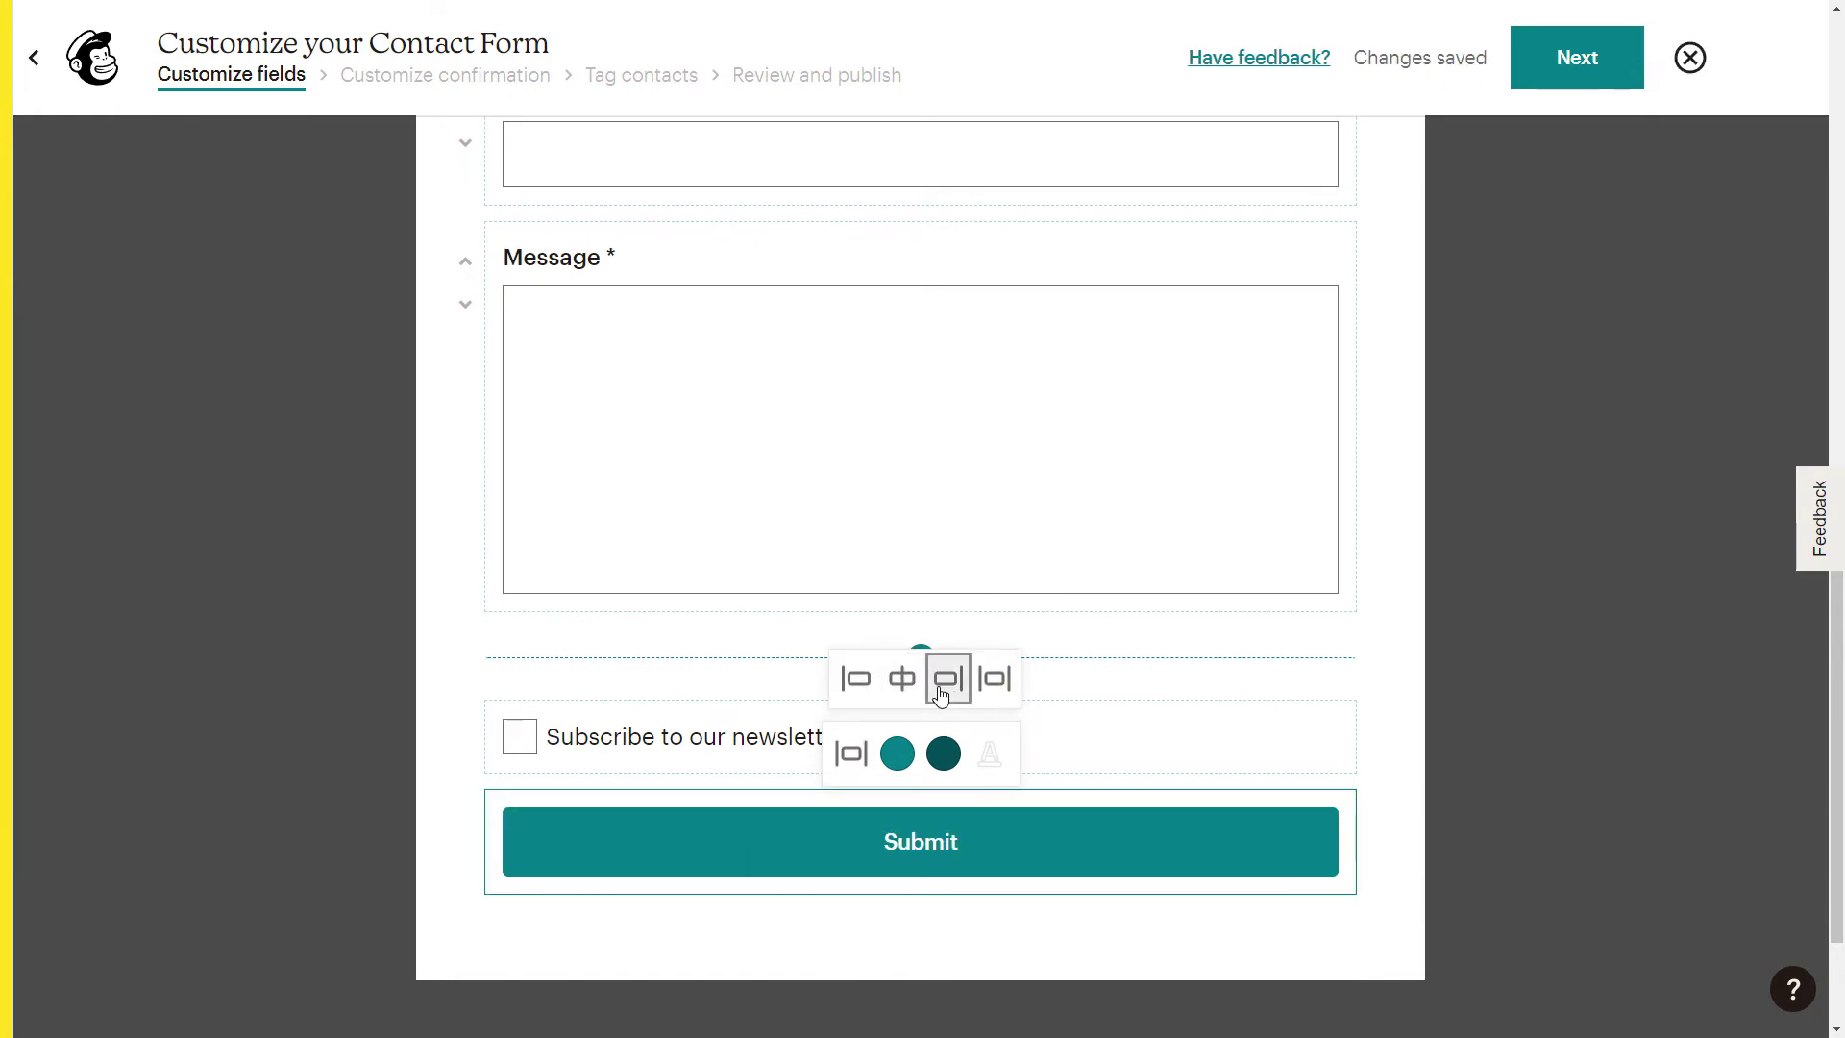
left_click(948, 688)
left_click(902, 682)
left_click(992, 688)
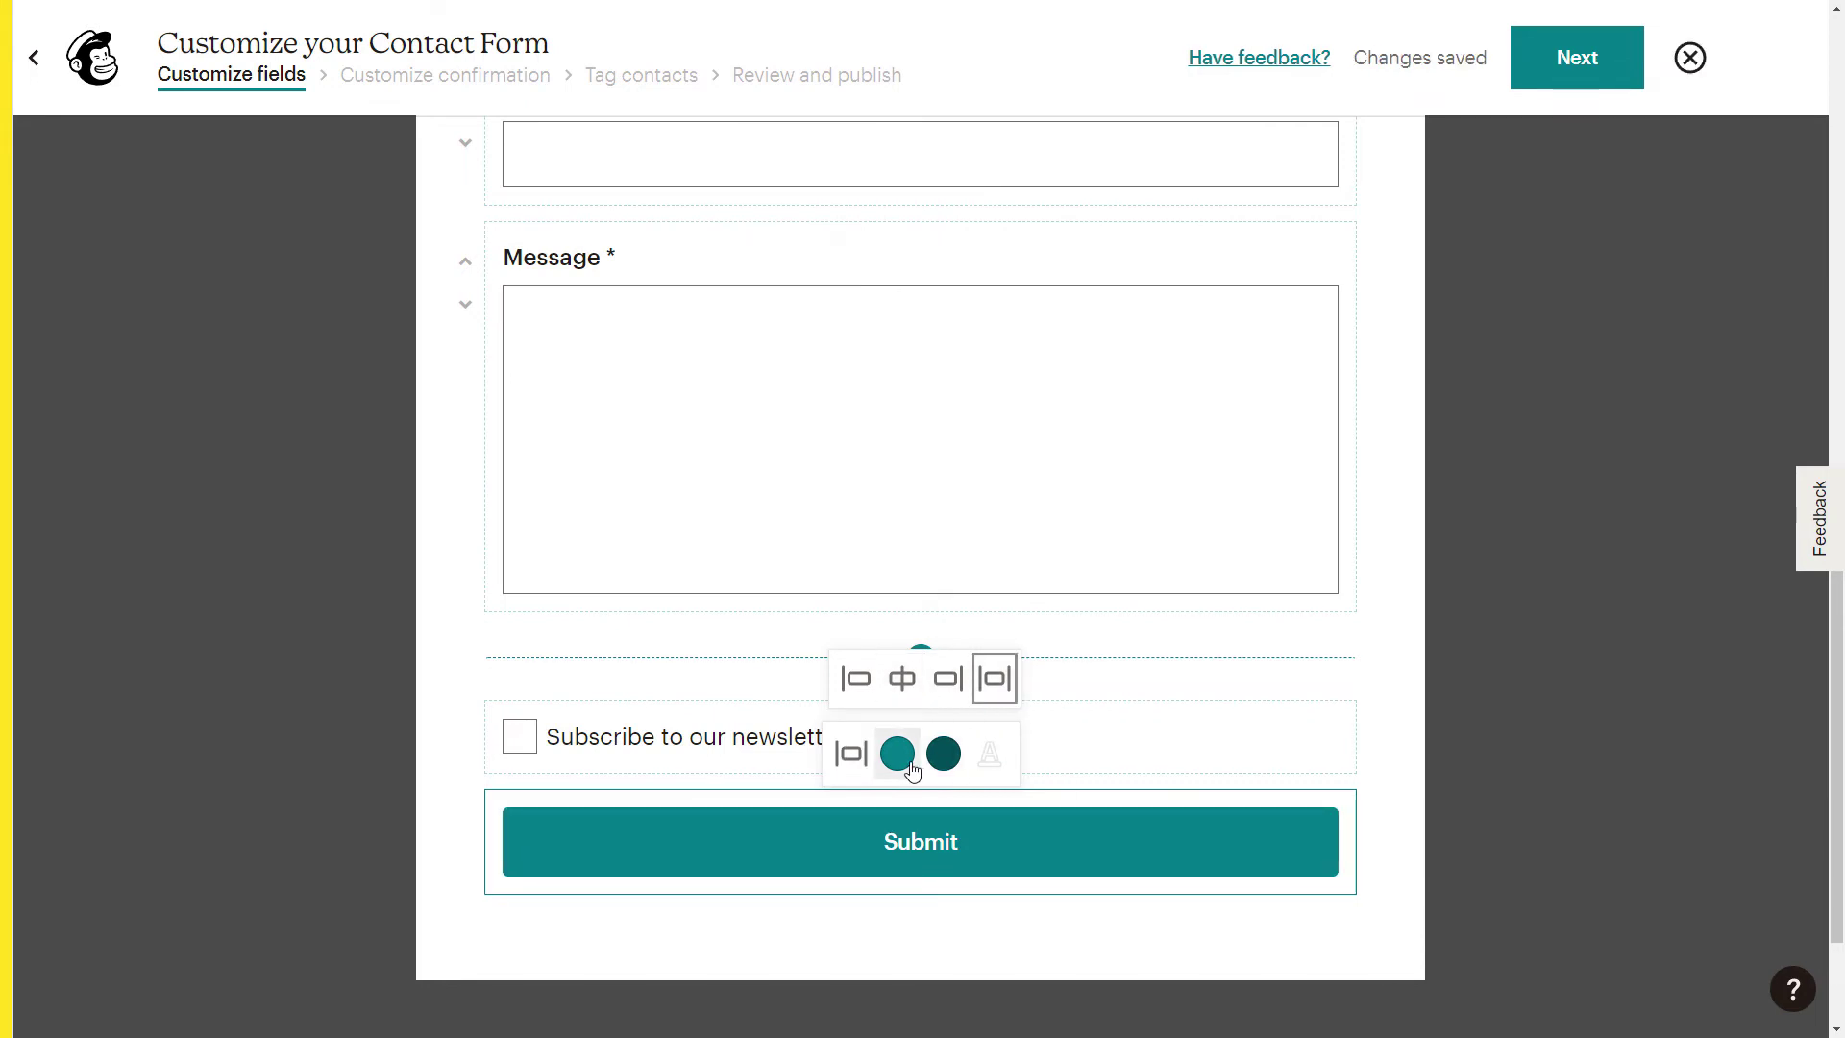
Fill the Submit button with pure red #FF0000.
left_click(940, 755)
left_click(1187, 633)
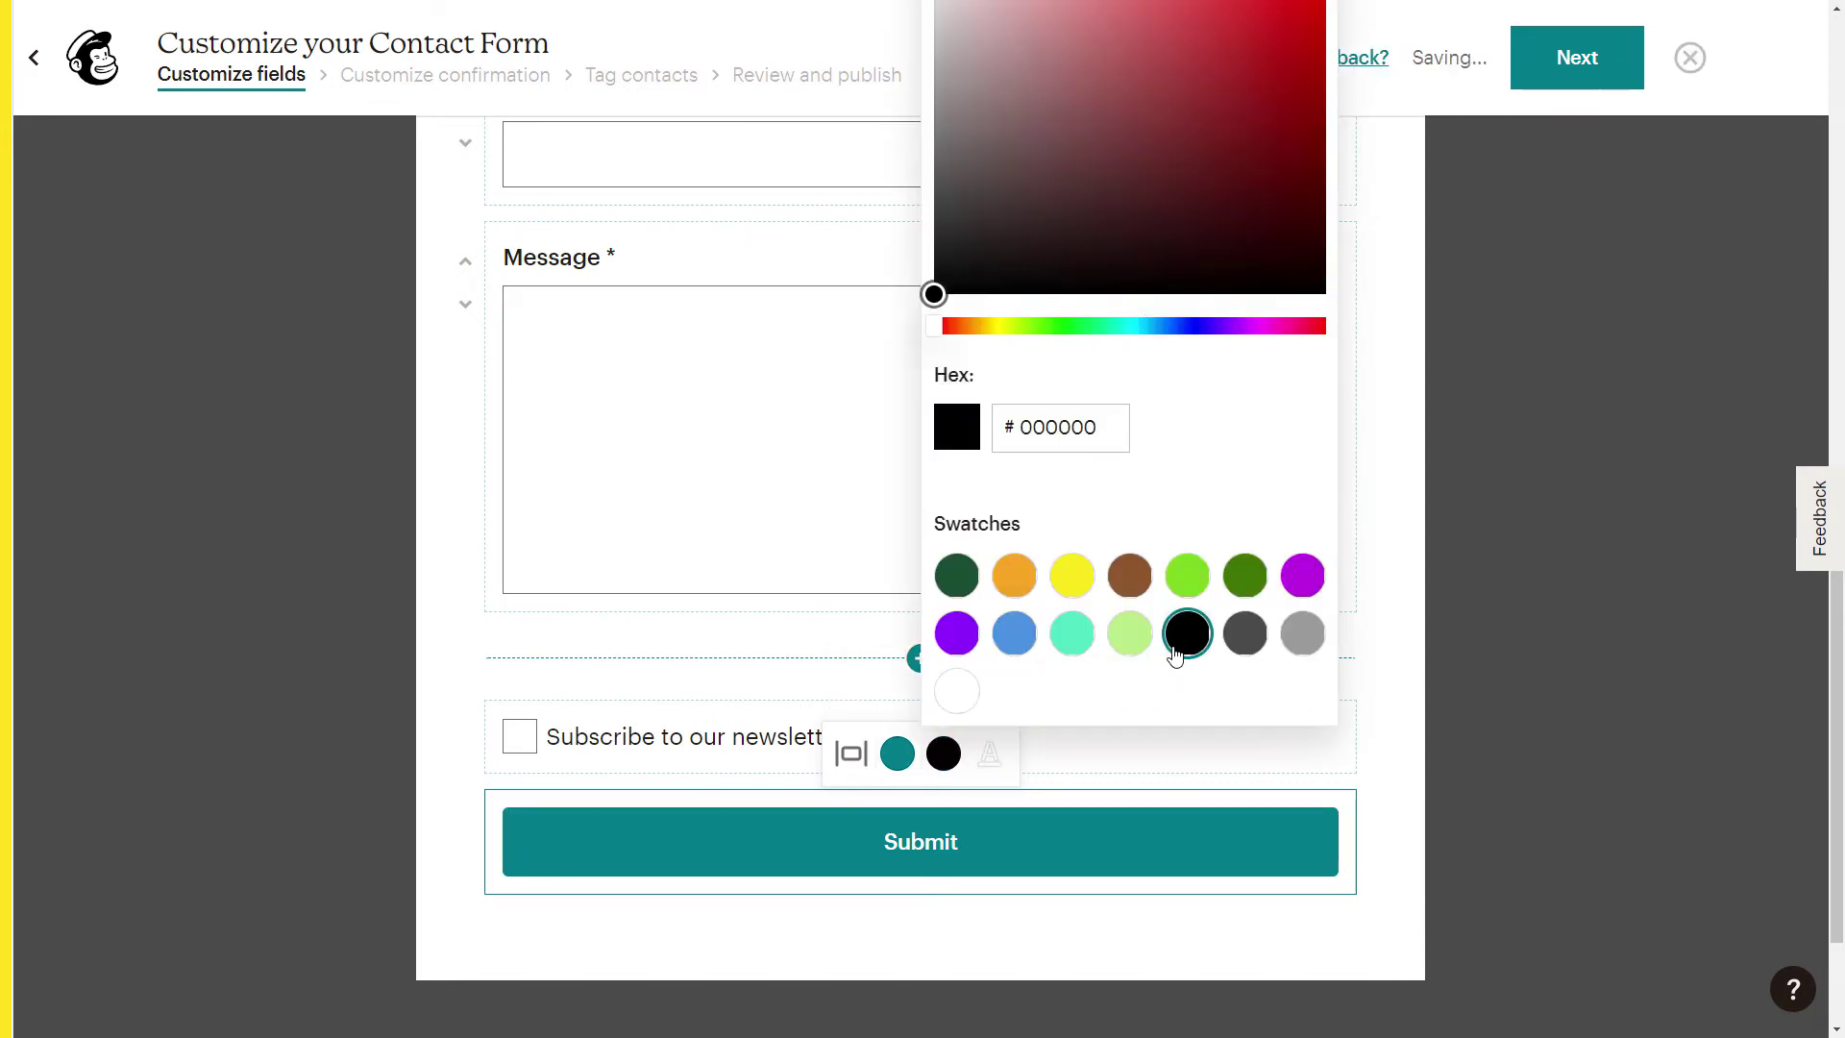
left_click(896, 755)
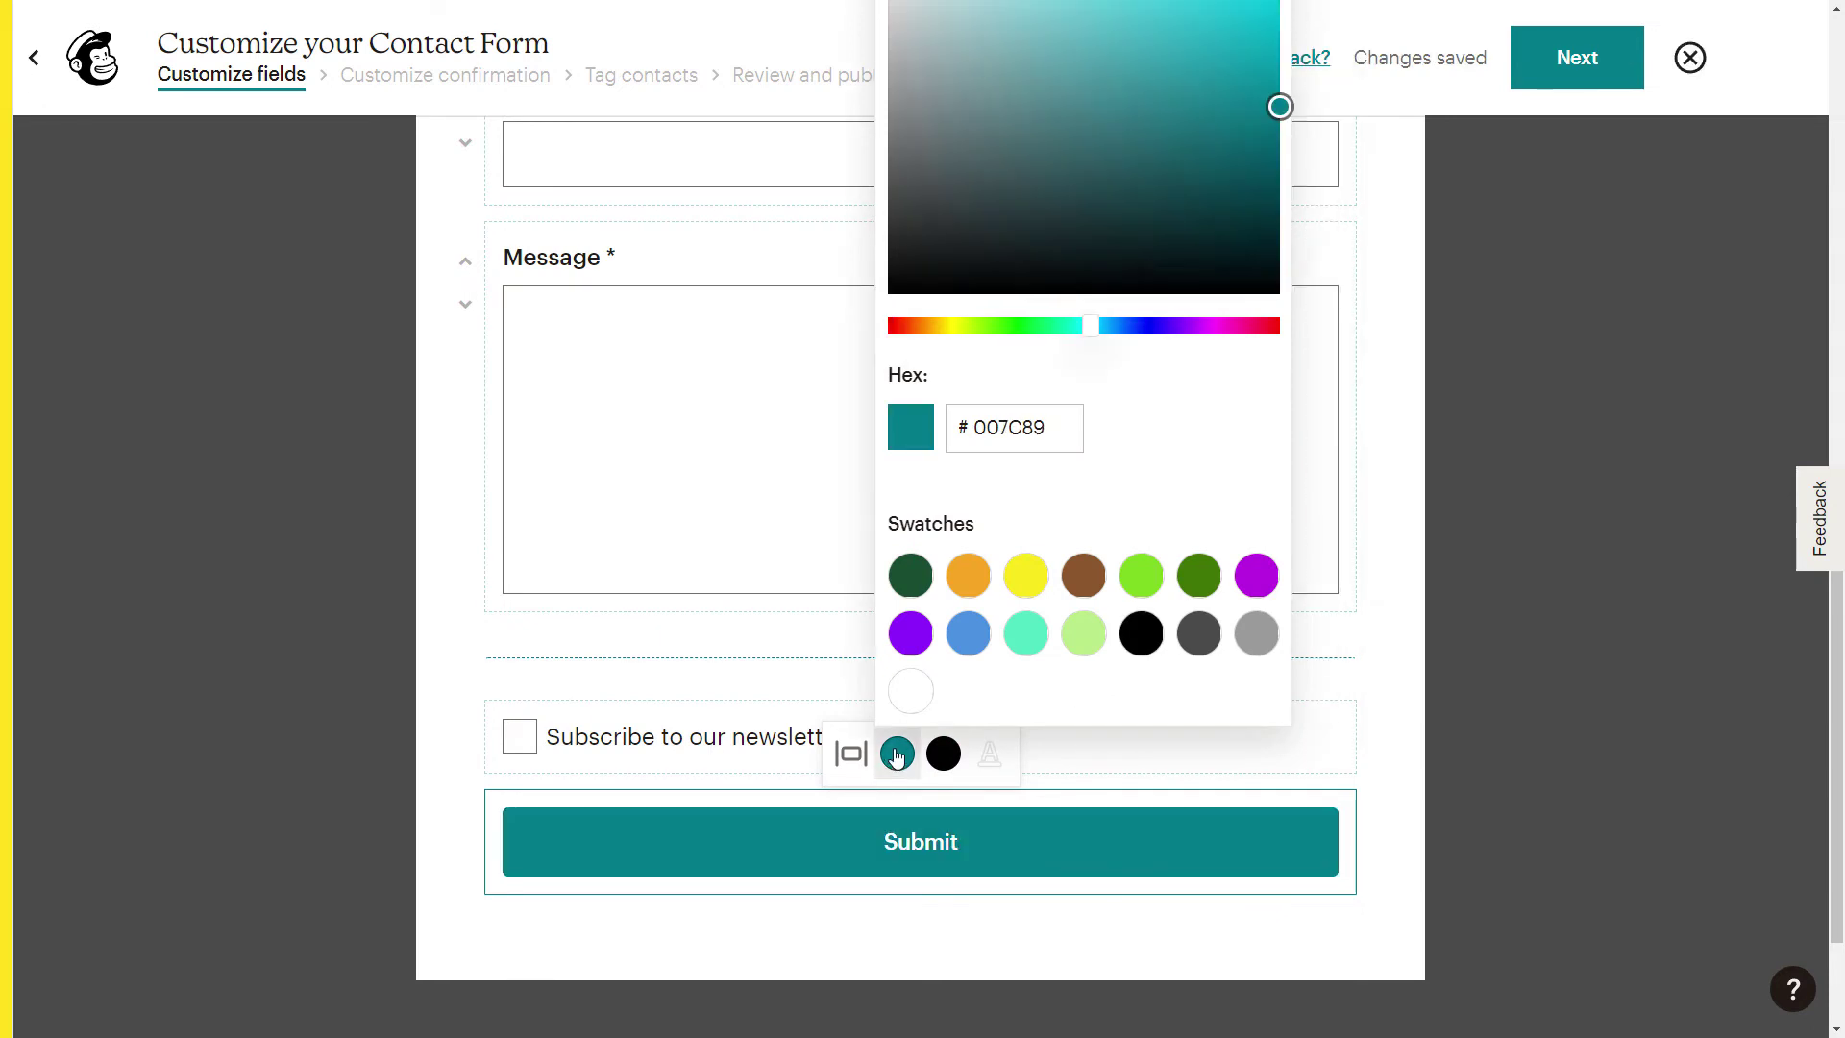
left_click(911, 634)
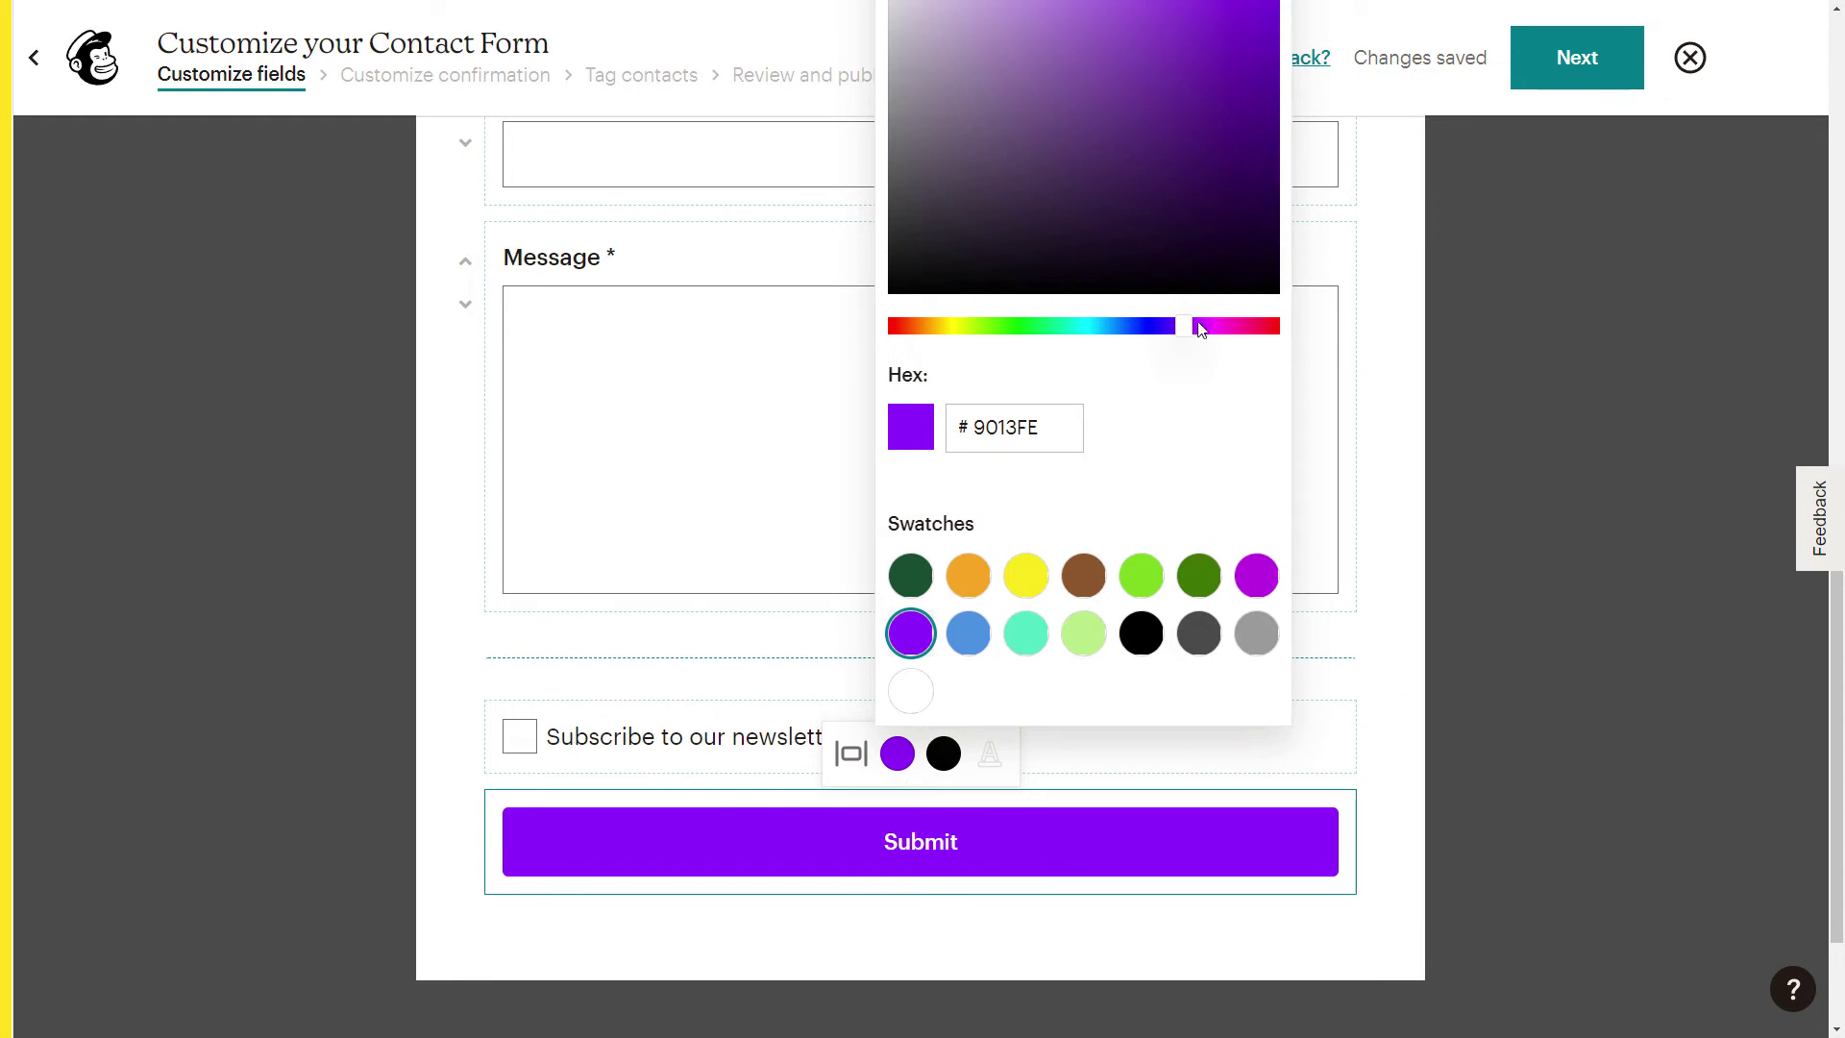
scroll(1218, 486, "up", 2)
left_click_drag(1189, 519, 1278, 519)
left_click(1264, 177)
left_click(1278, 141)
scroll(1667, 623, "down", 3)
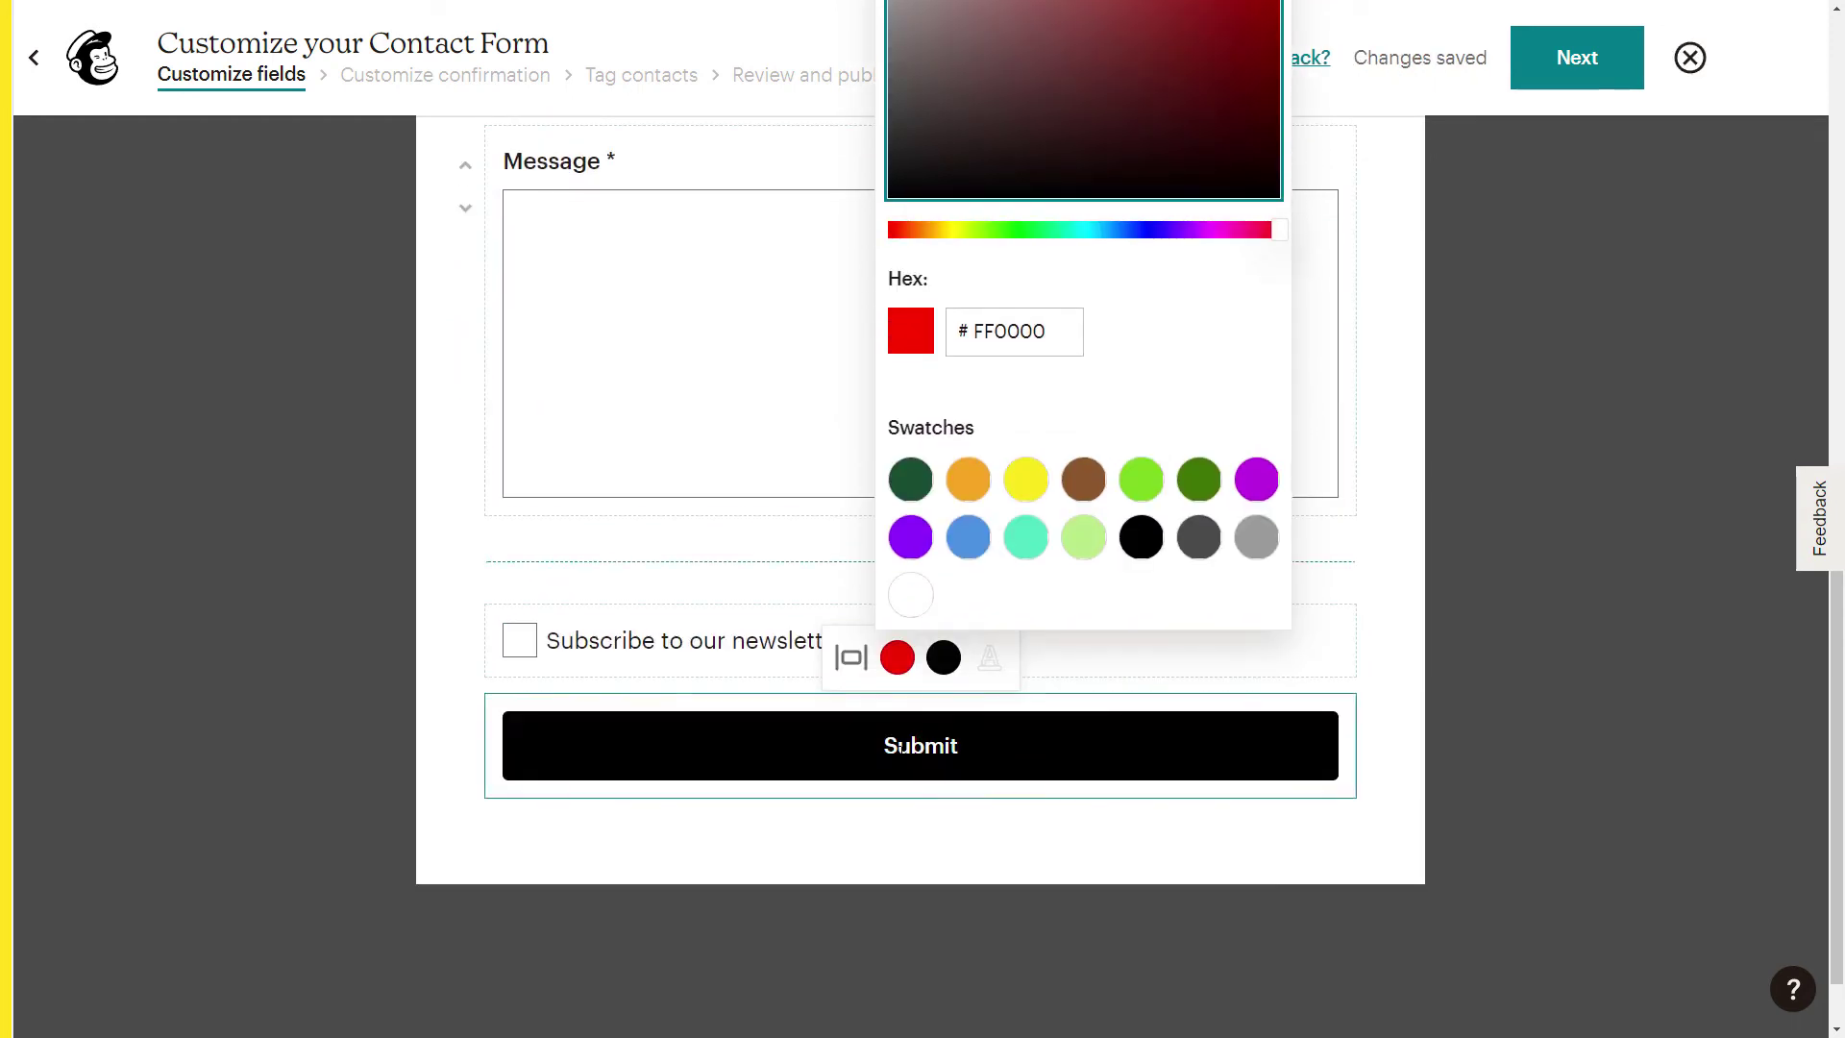
left_click(1553, 638)
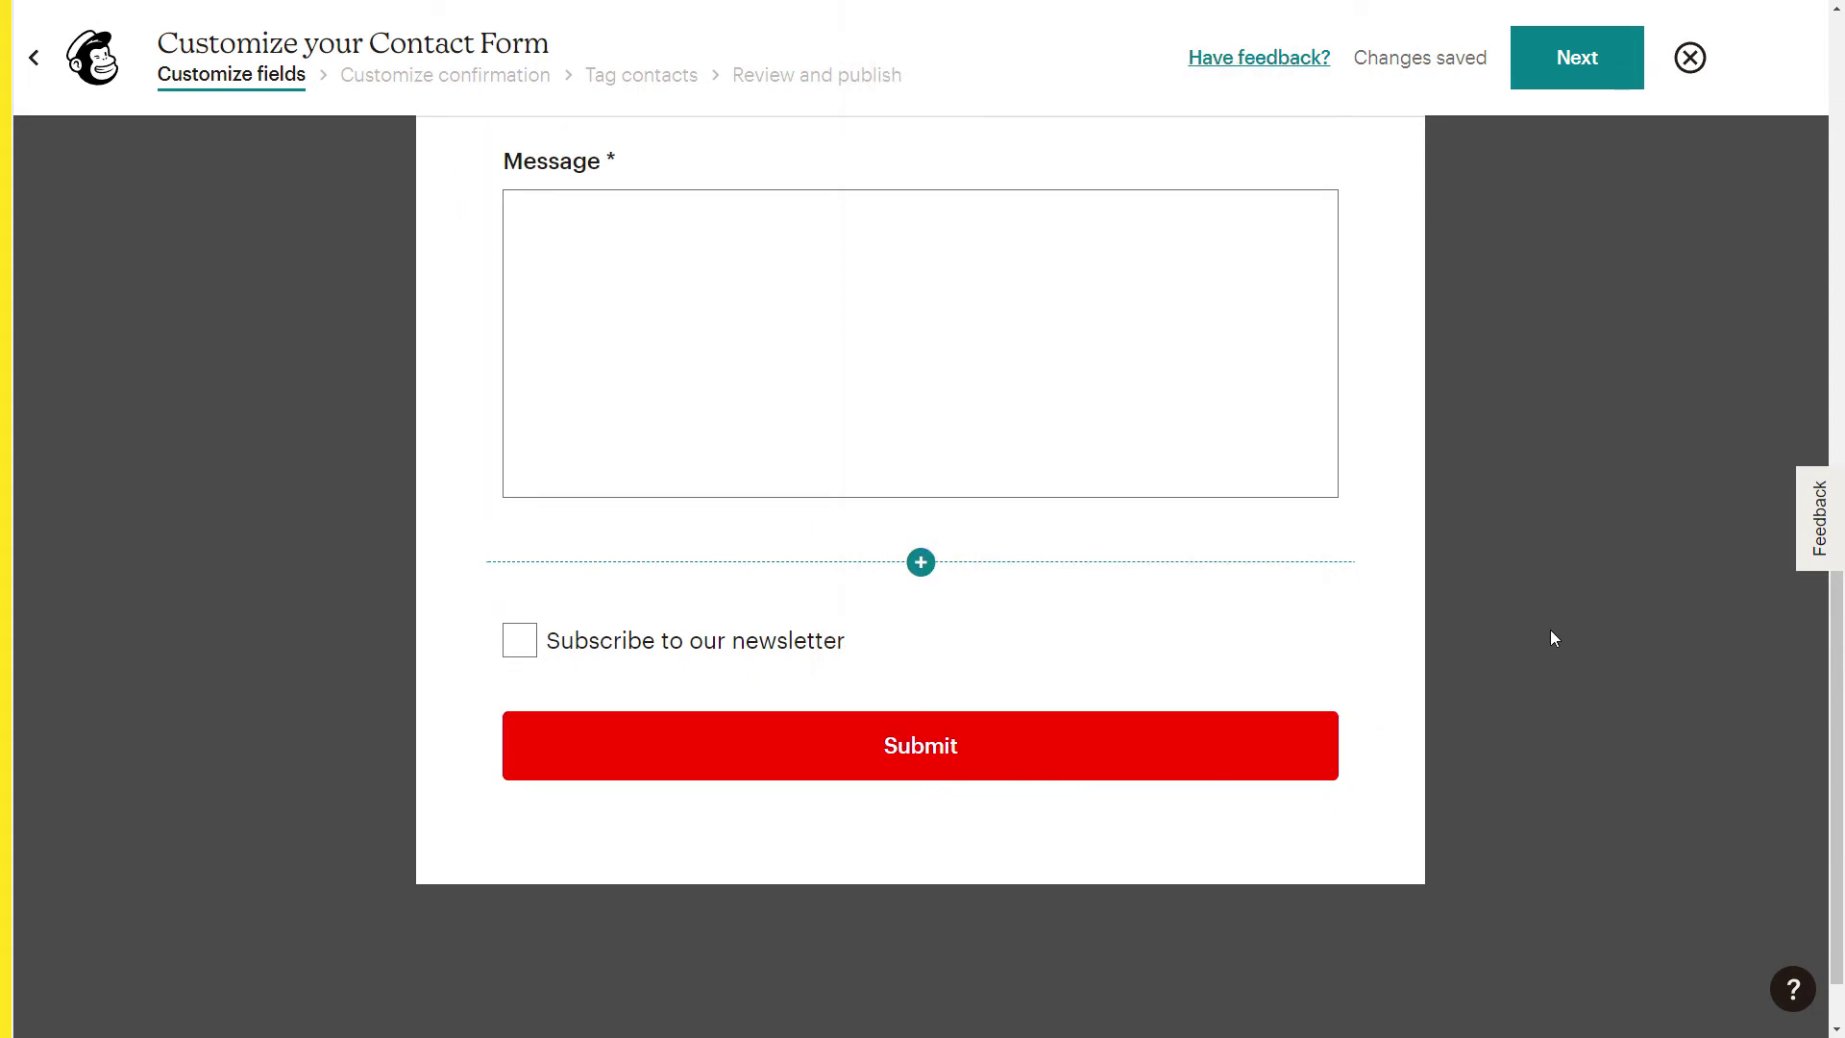
Change the Submit button's text colour to yellow (#F8E71C).
left_click(1128, 735)
left_click(990, 668)
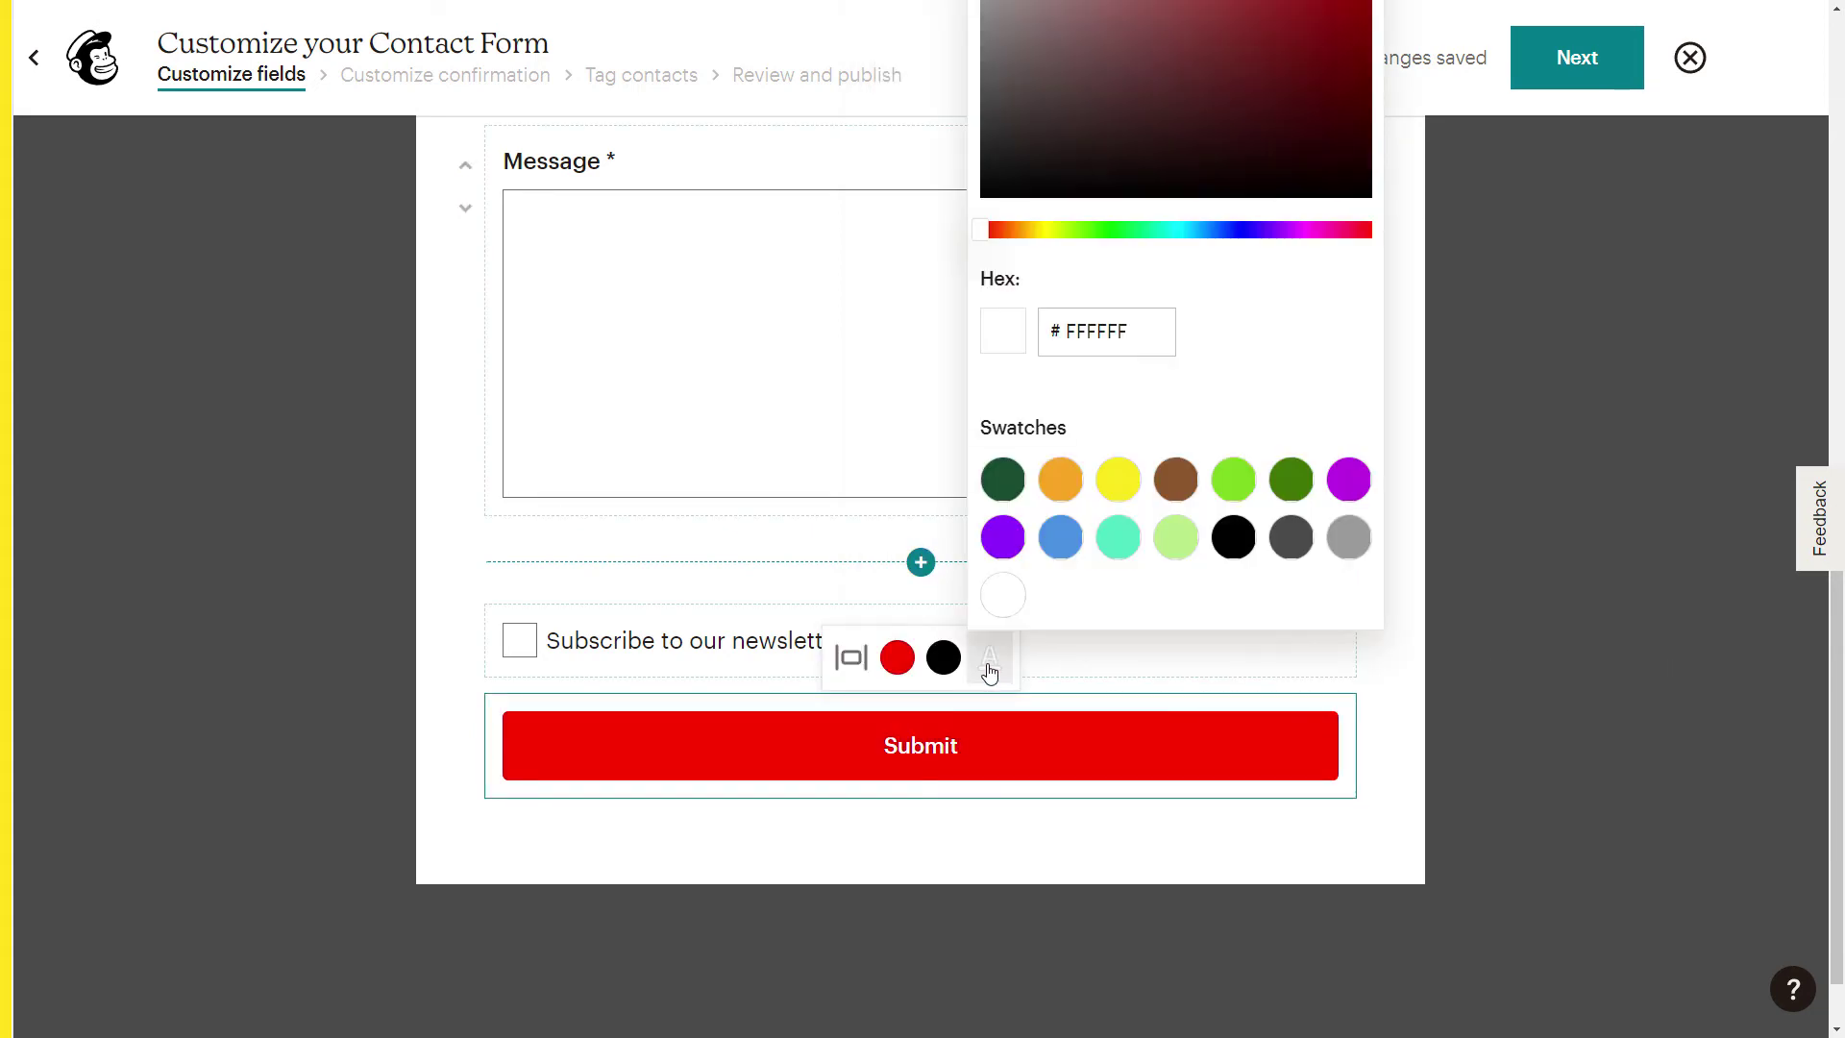
left_click(1117, 482)
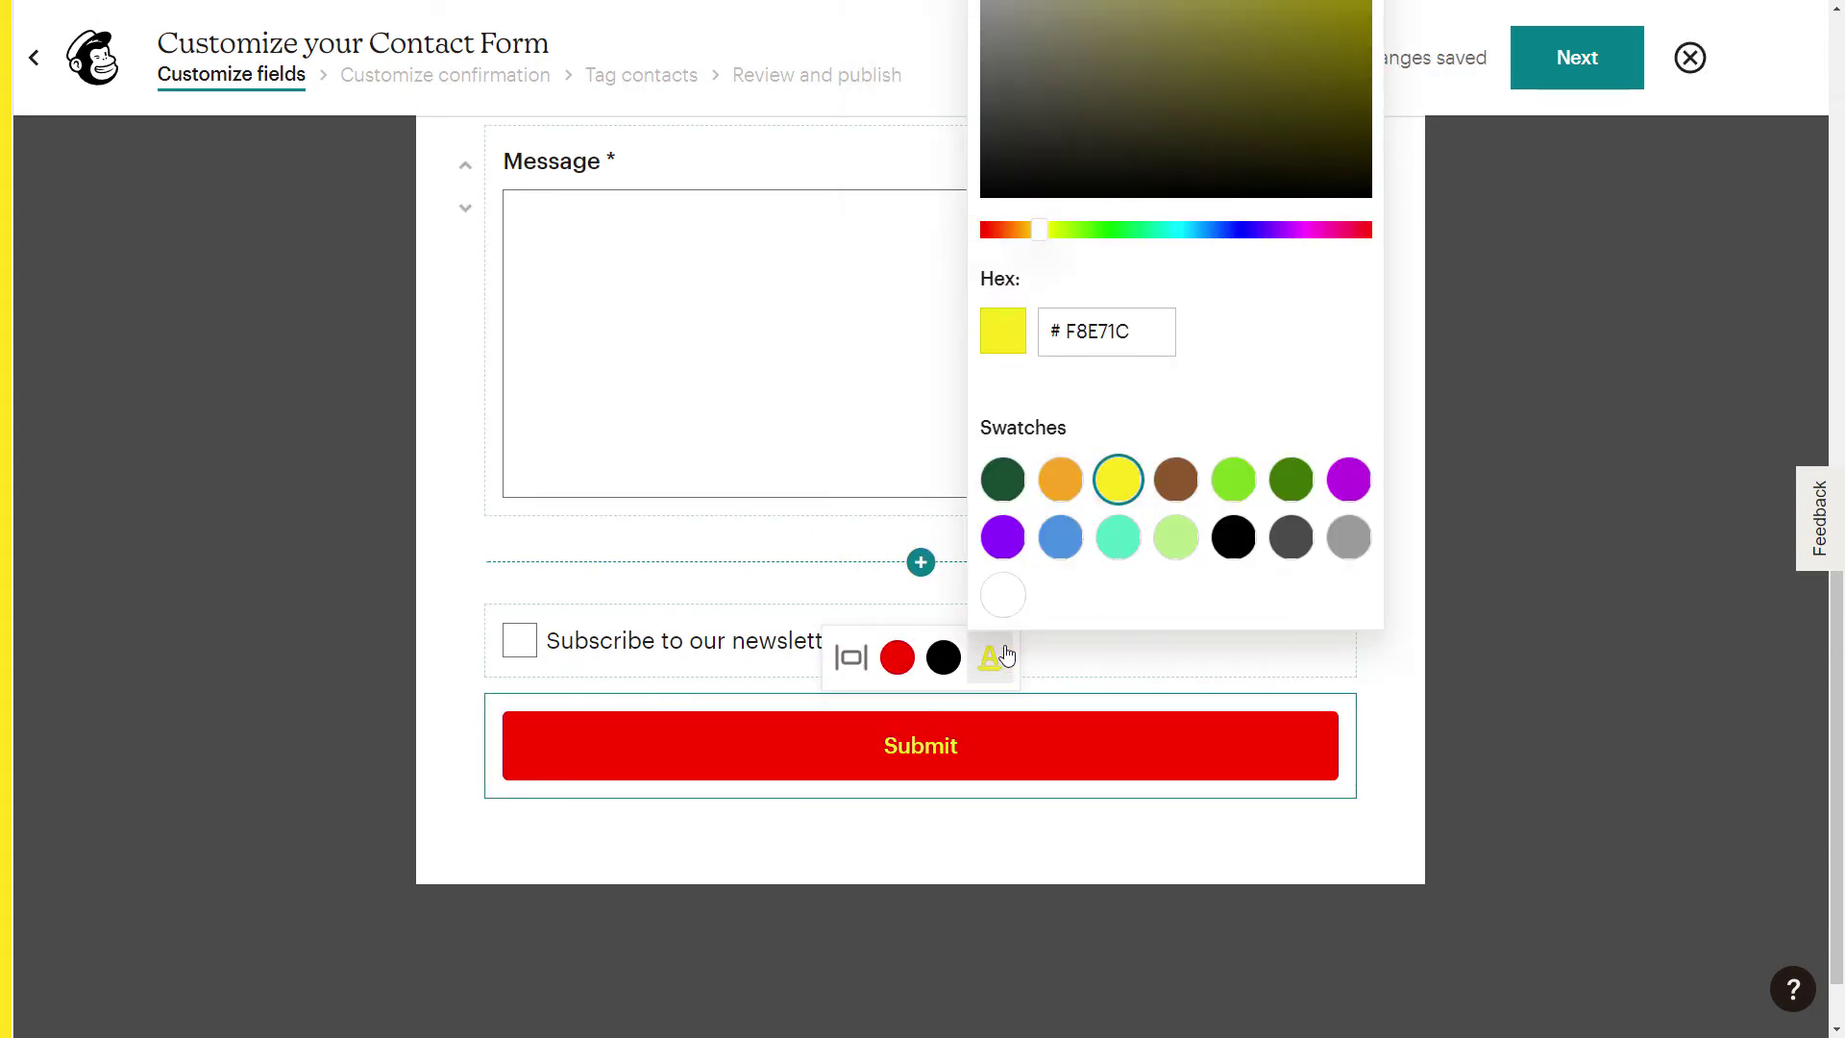
left_click(1185, 540)
left_click(1117, 479)
left_click(1034, 905)
Review the finished form from logo to Submit button, then advance to Customize confirmation.
scroll(607, 827, "down", 1)
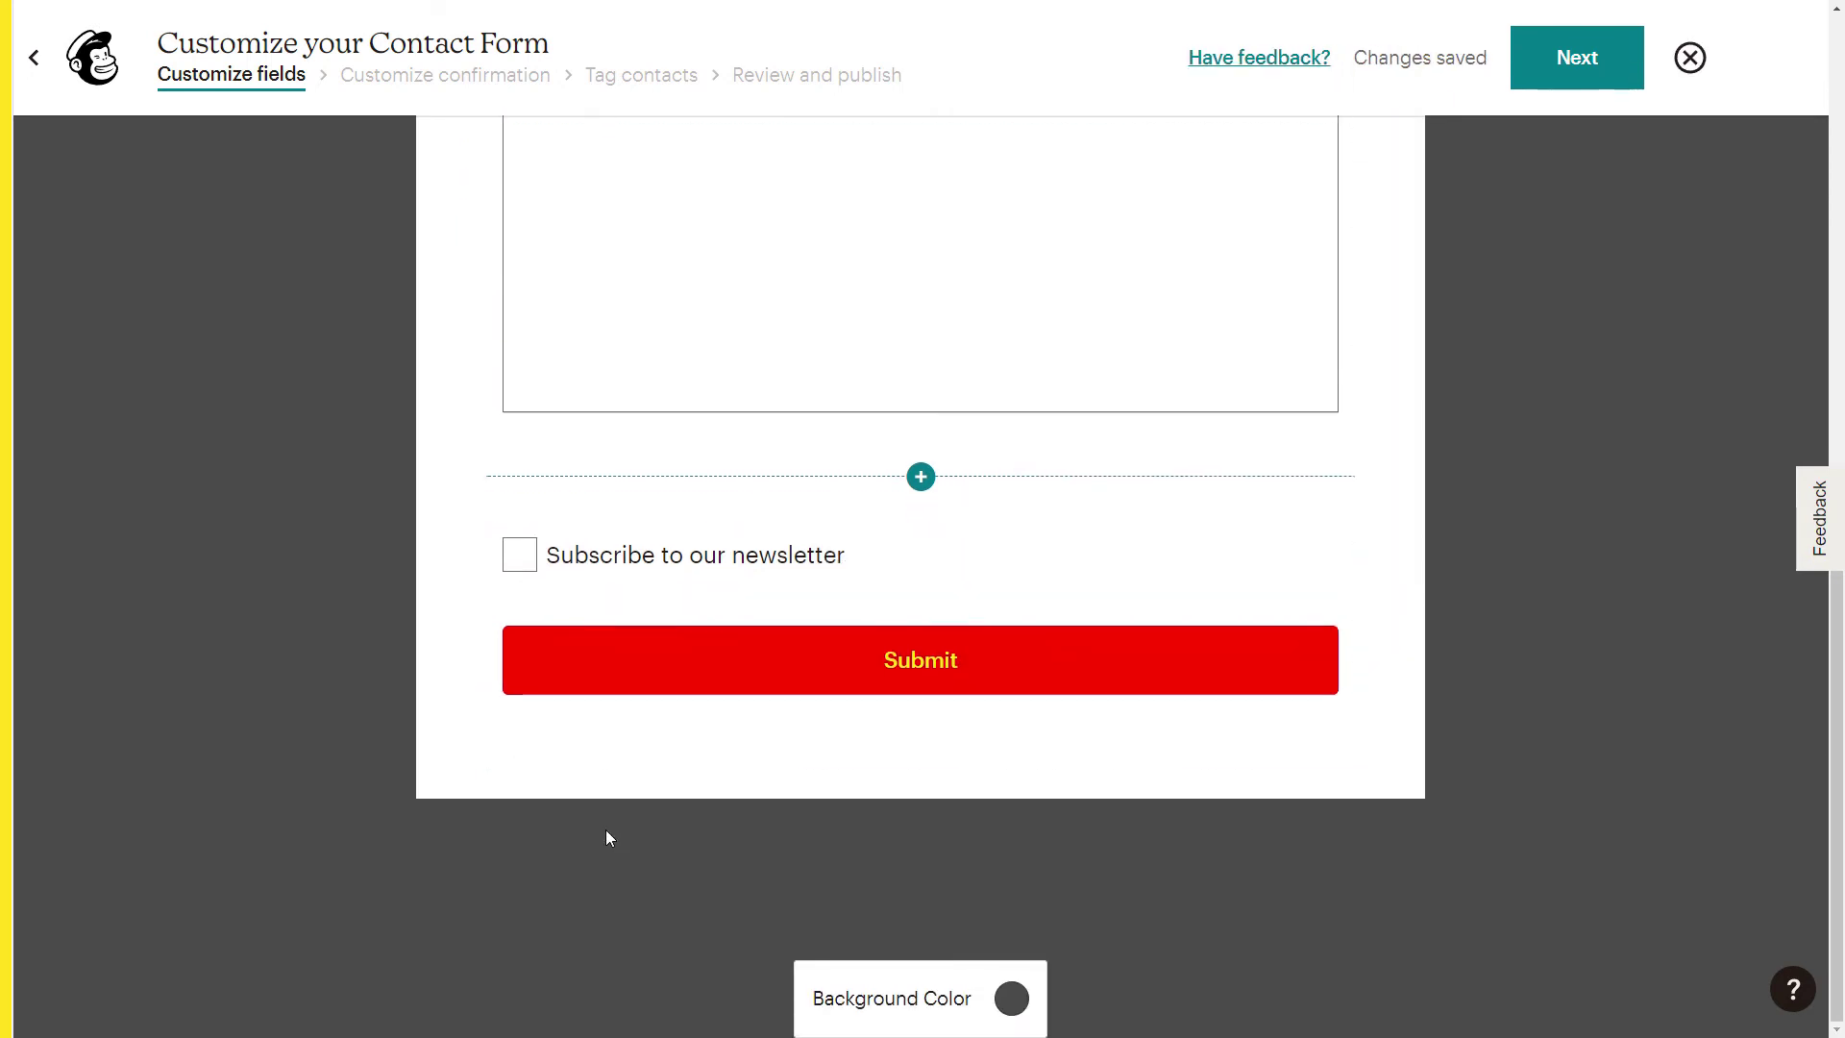
scroll(543, 952, "up", 10)
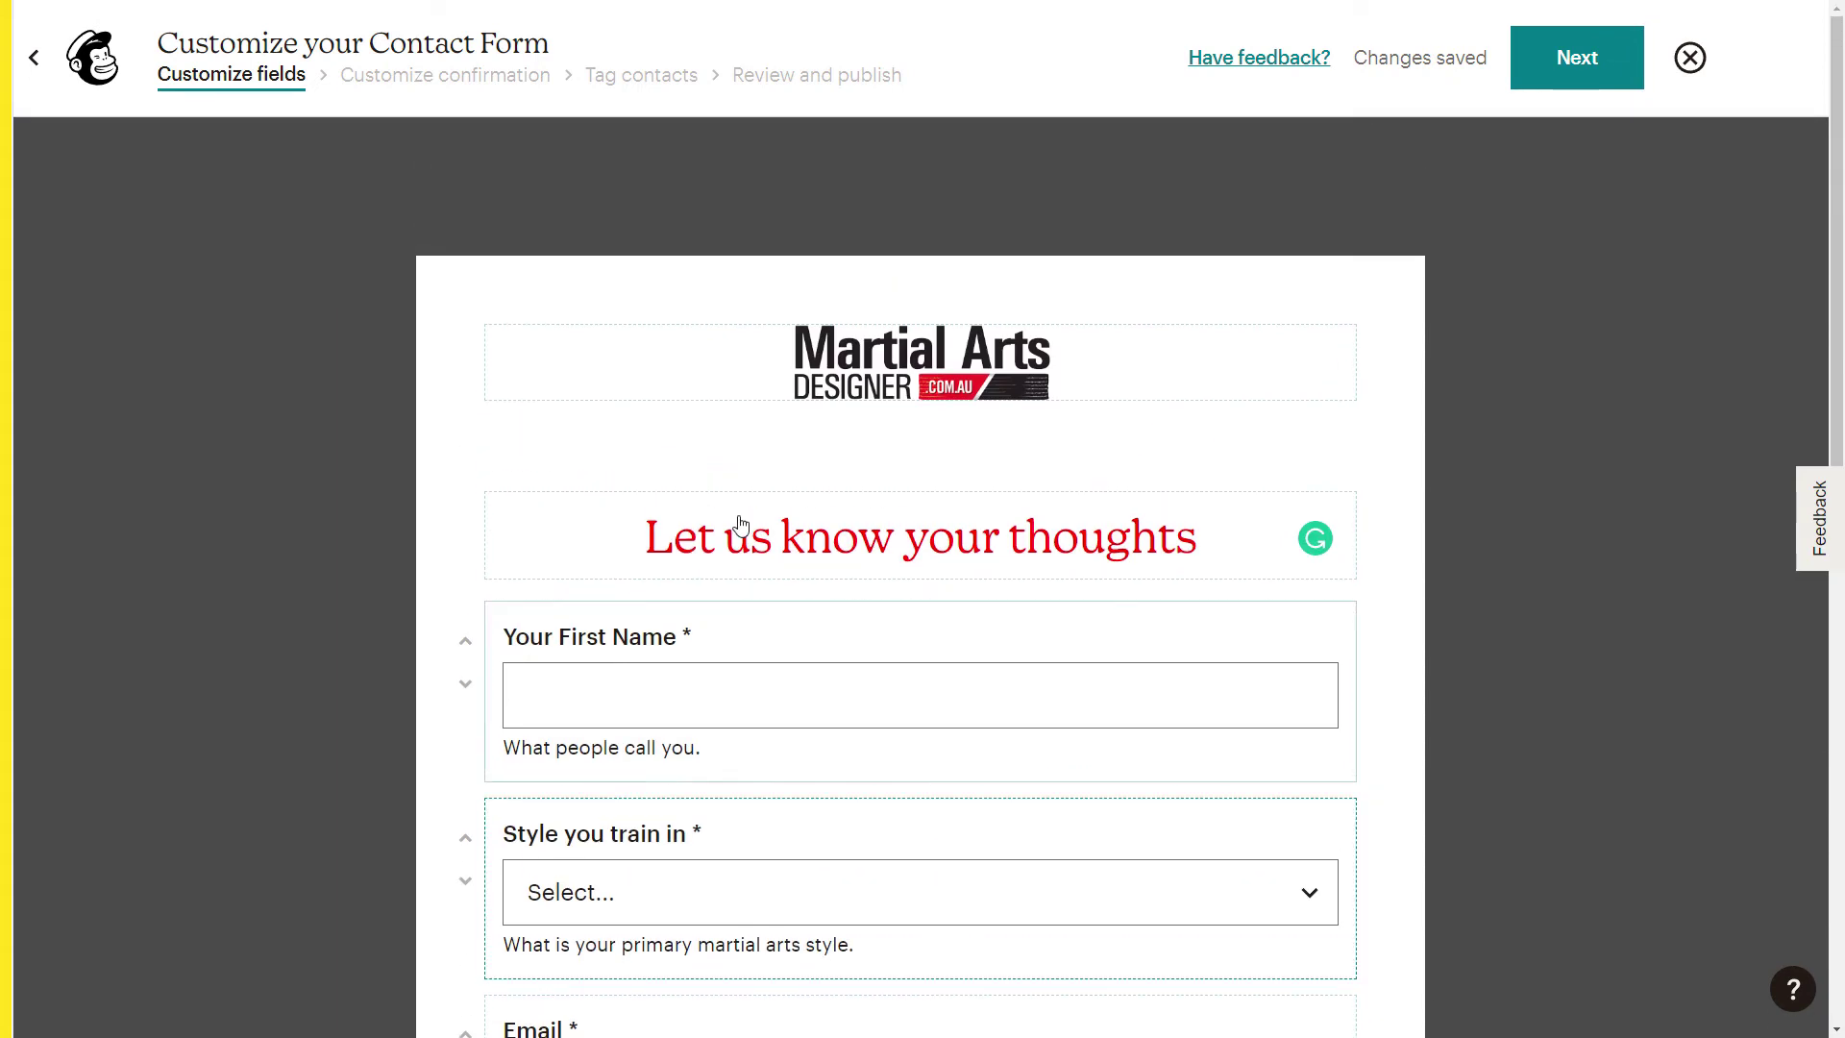
left_click(699, 352)
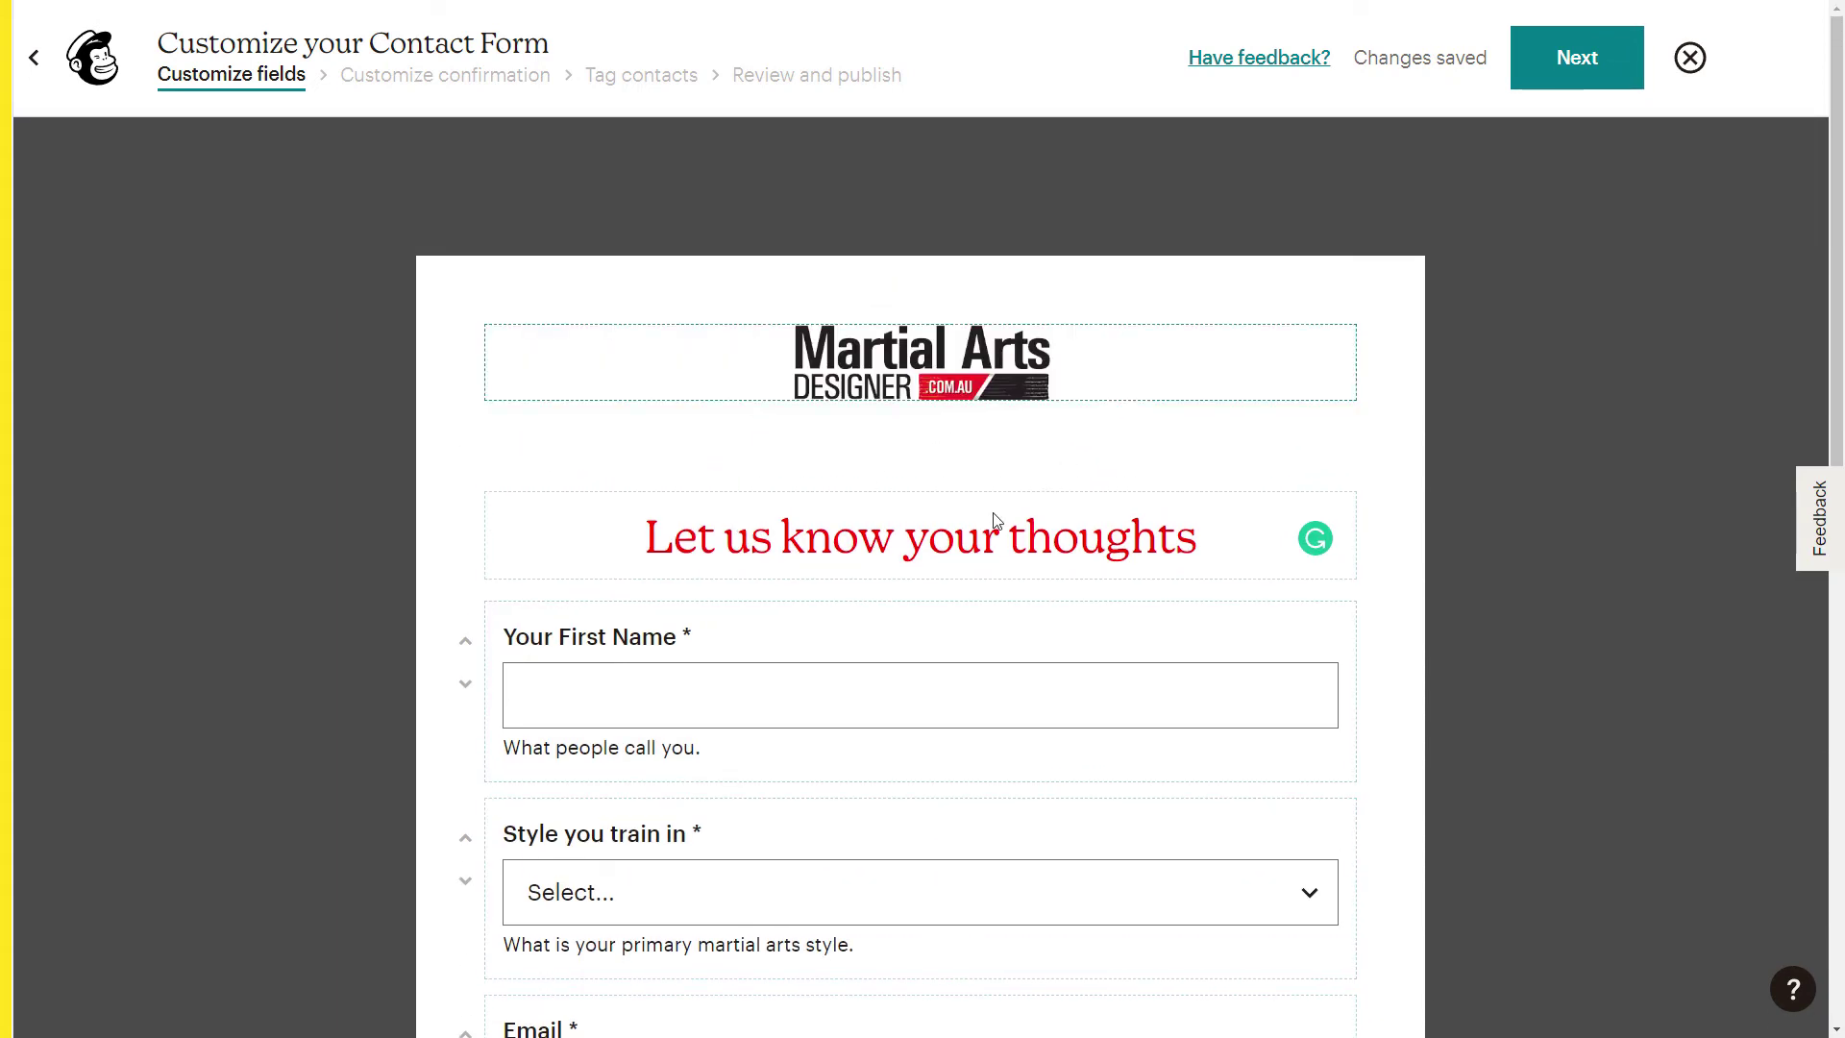
scroll(612, 480, "down", 3)
scroll(612, 480, "down", 10)
scroll(532, 803, "up", 13)
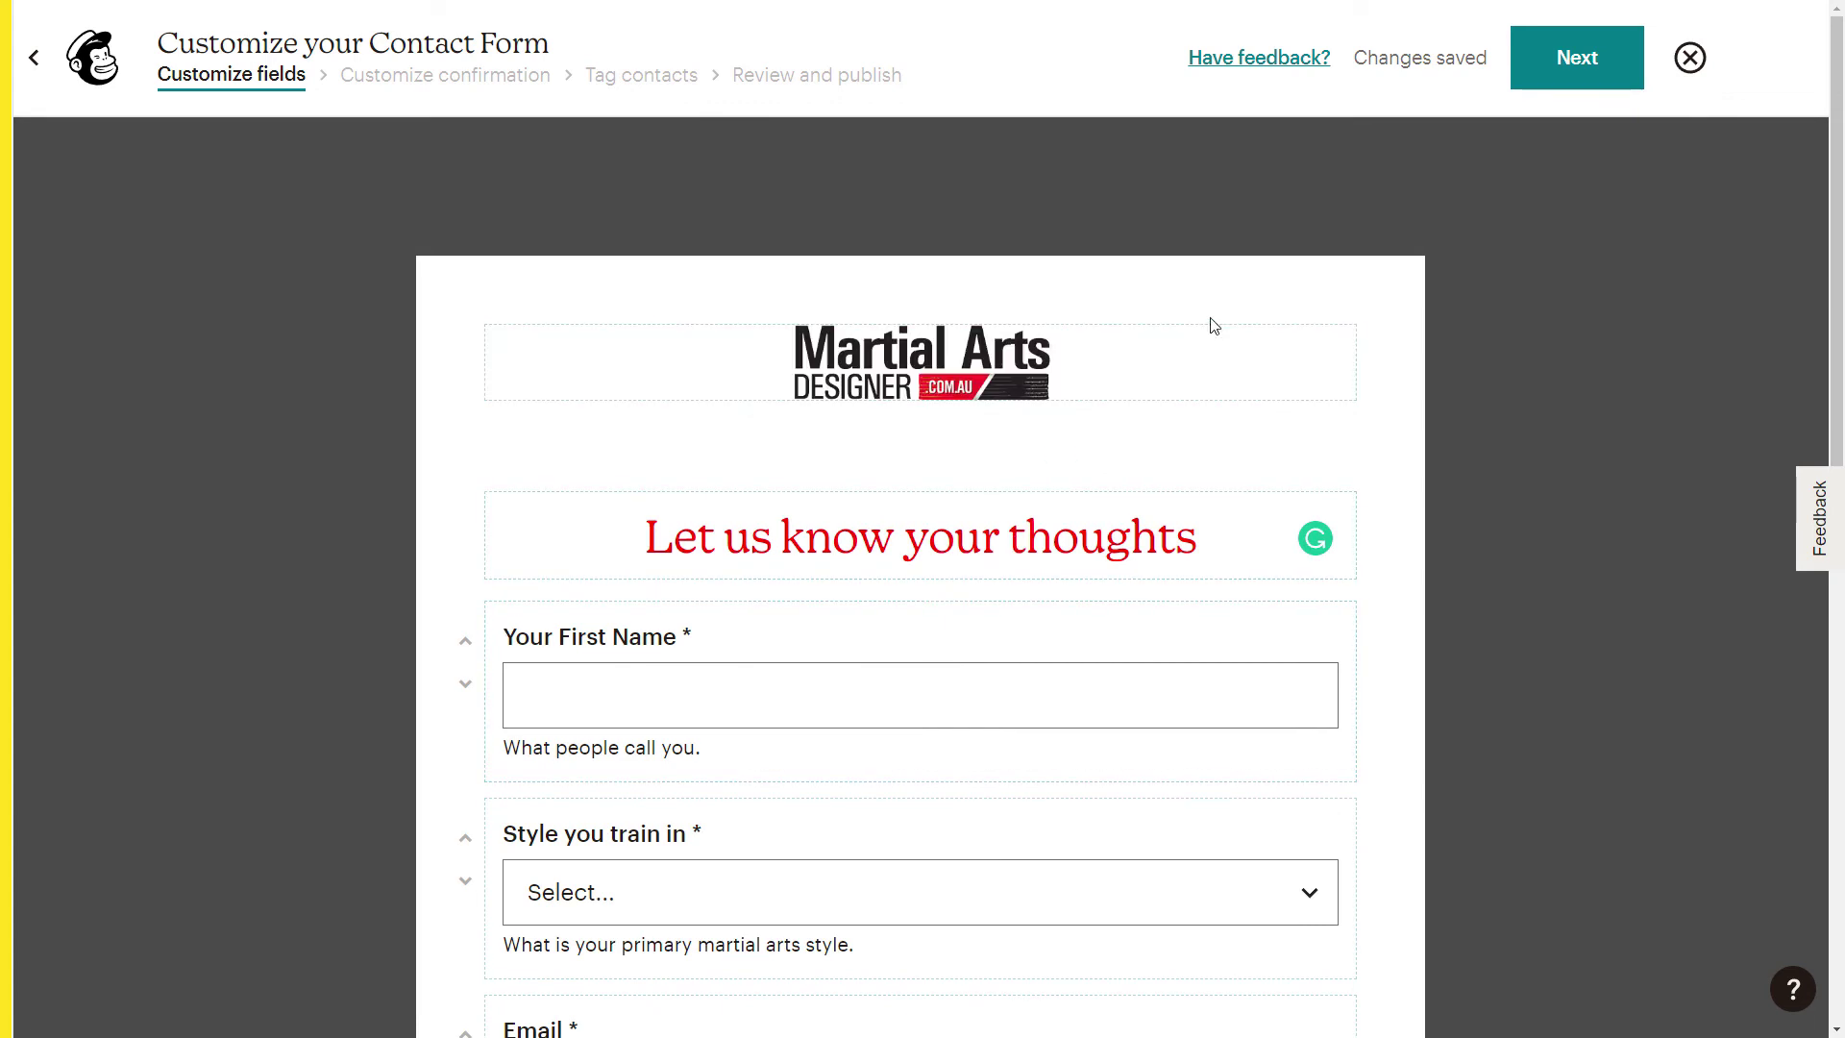
scroll(461, 289, "down", 4)
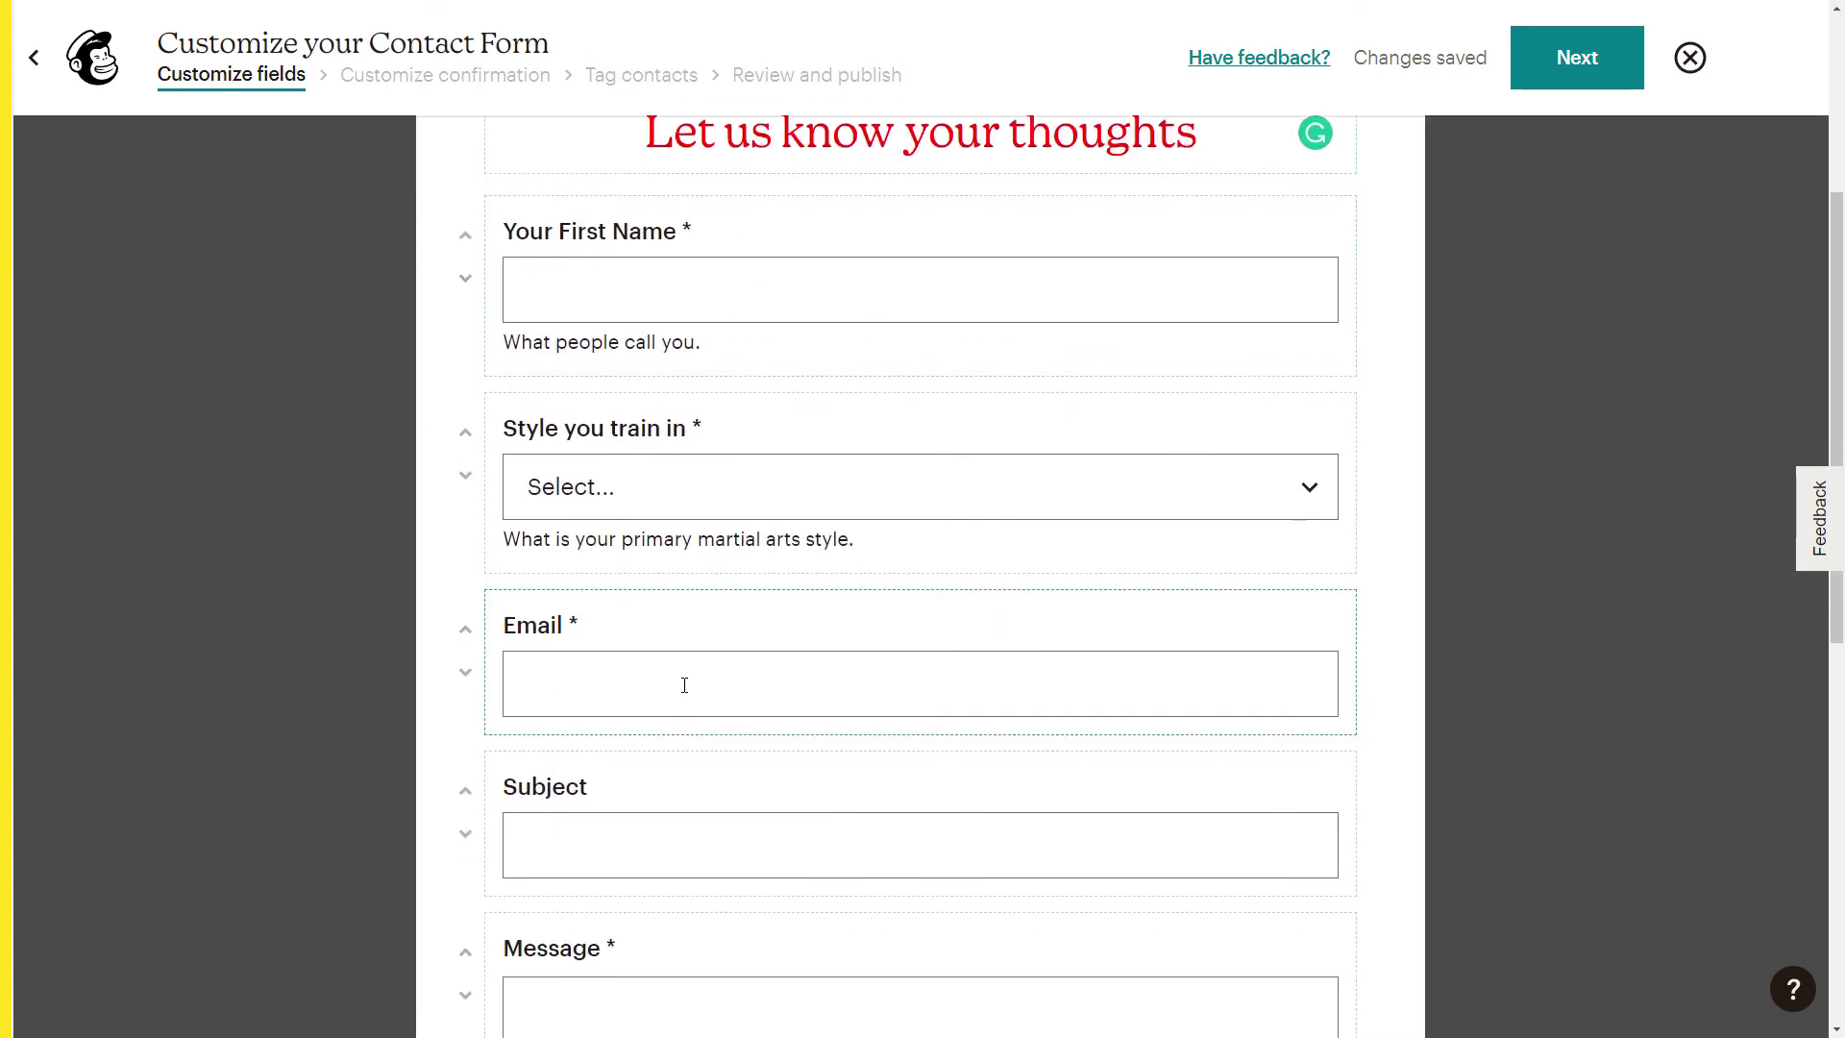
scroll(663, 602, "down", 3)
scroll(625, 869, "up", 8)
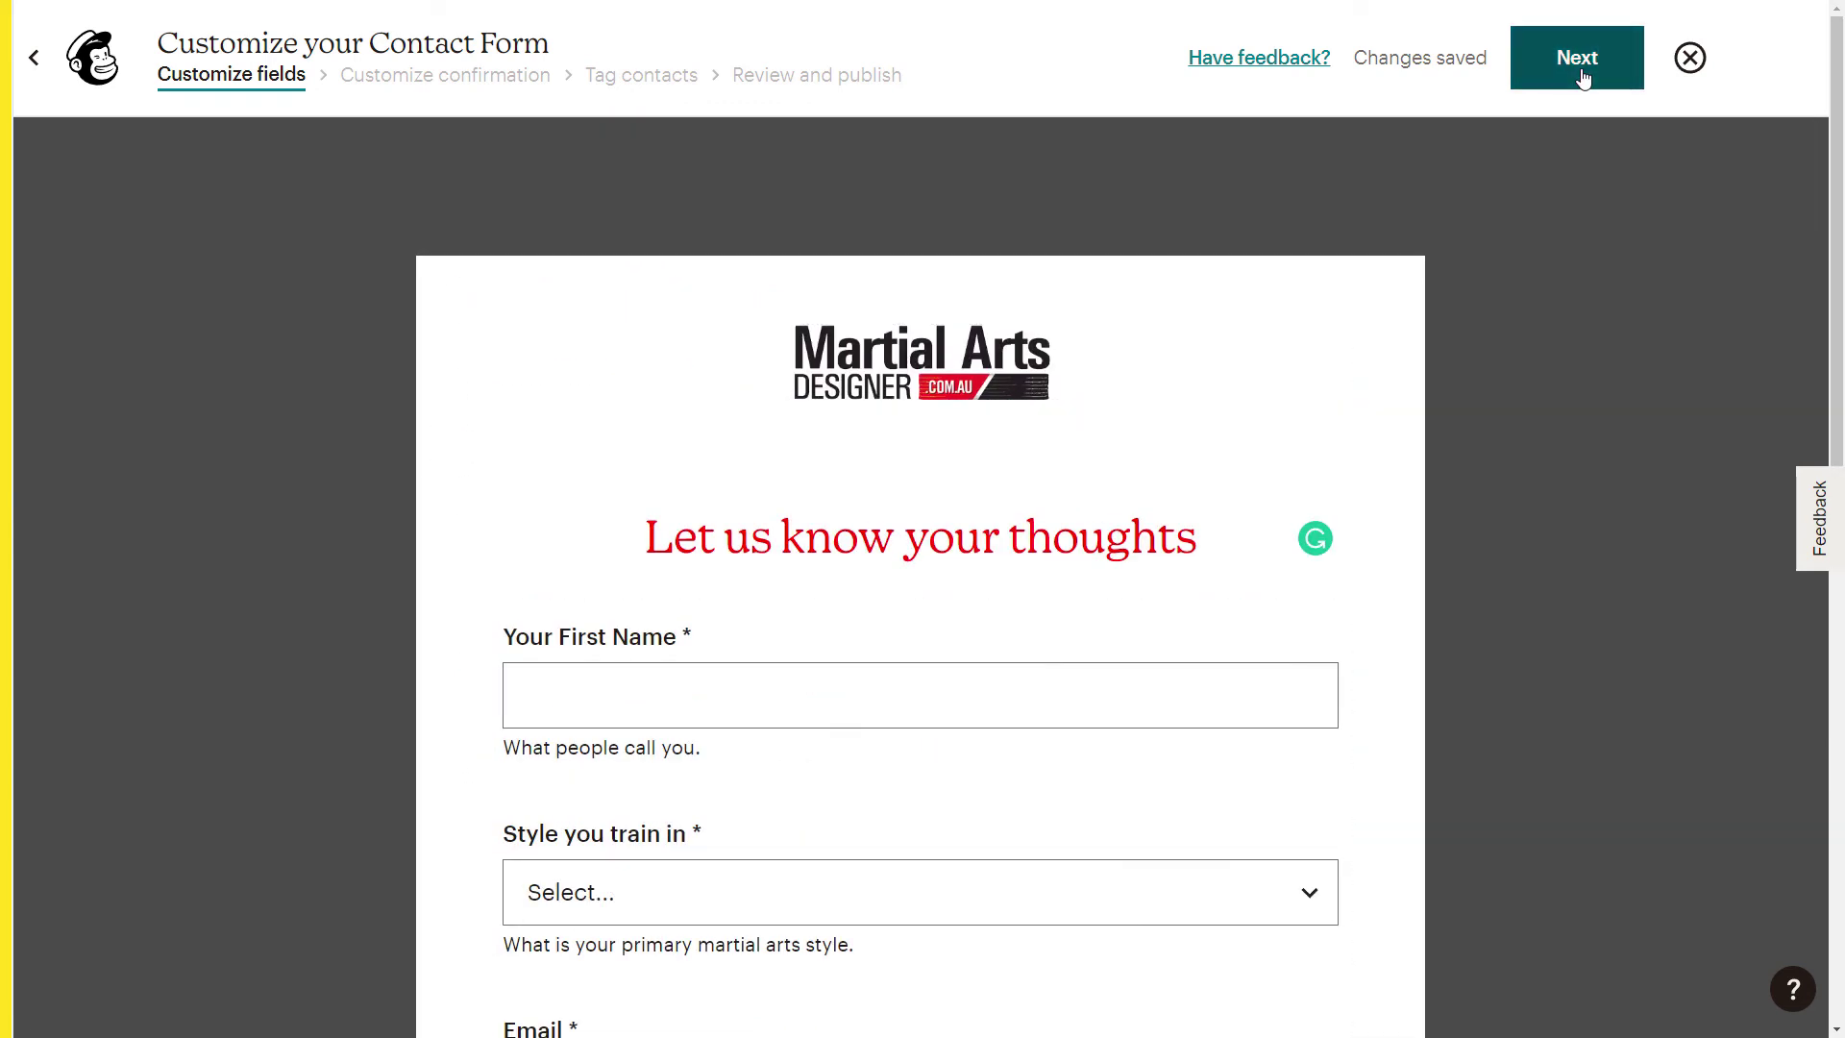
left_click(1578, 67)
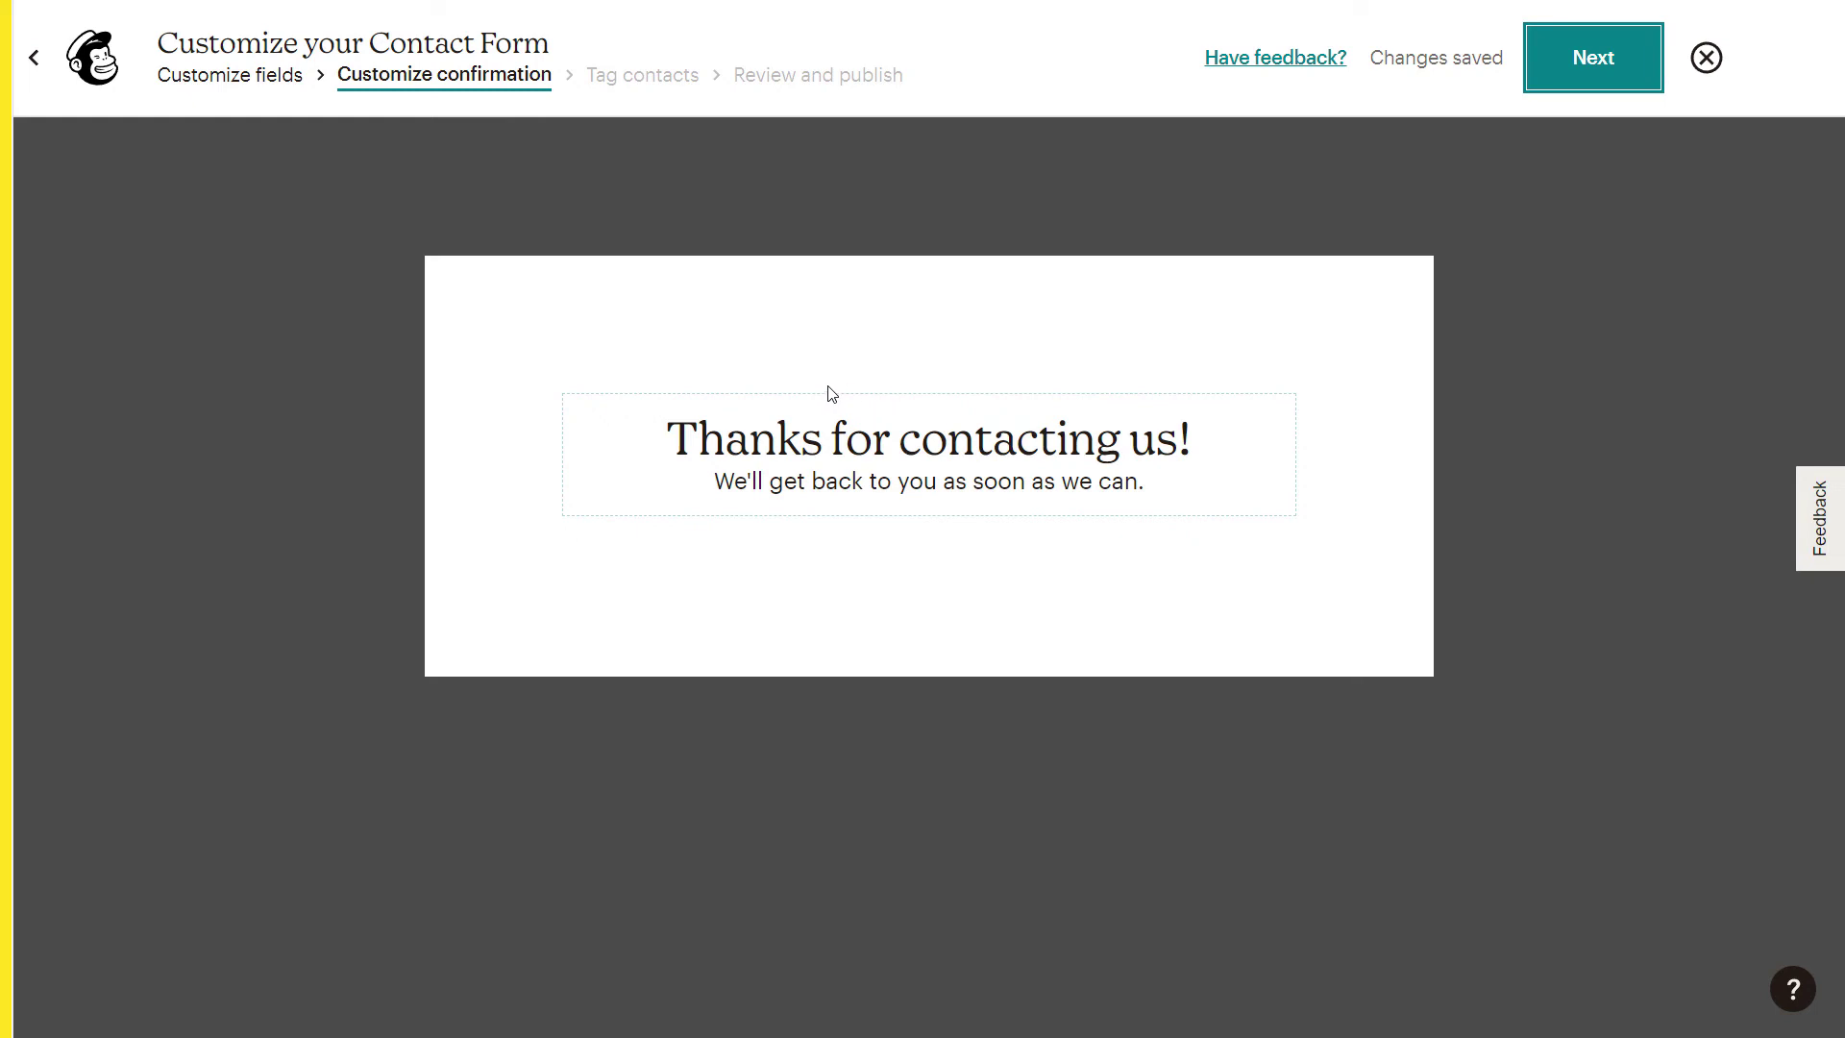
Replace the confirmation heading with 'Thank you for reaching out. Keep training.'.
left_click(738, 428)
left_click_drag(1191, 444, 650, 433)
type("Thank you ")
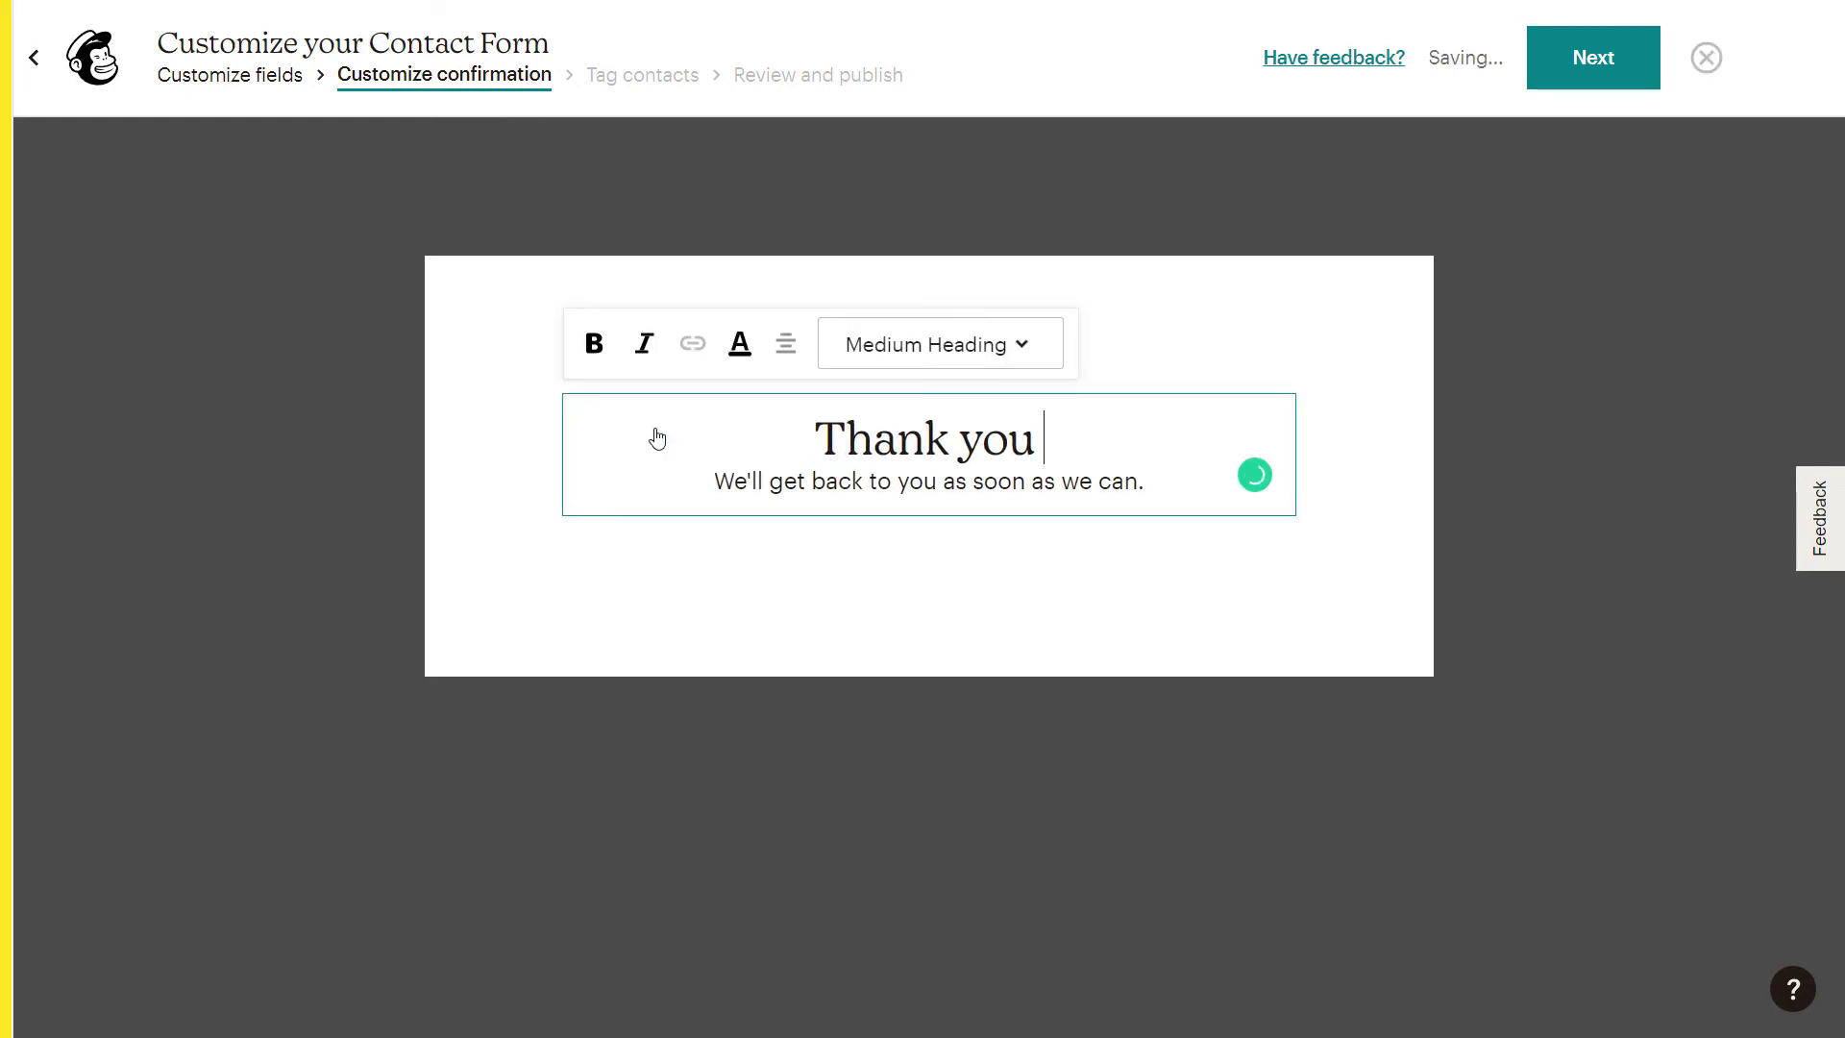
type("for reac")
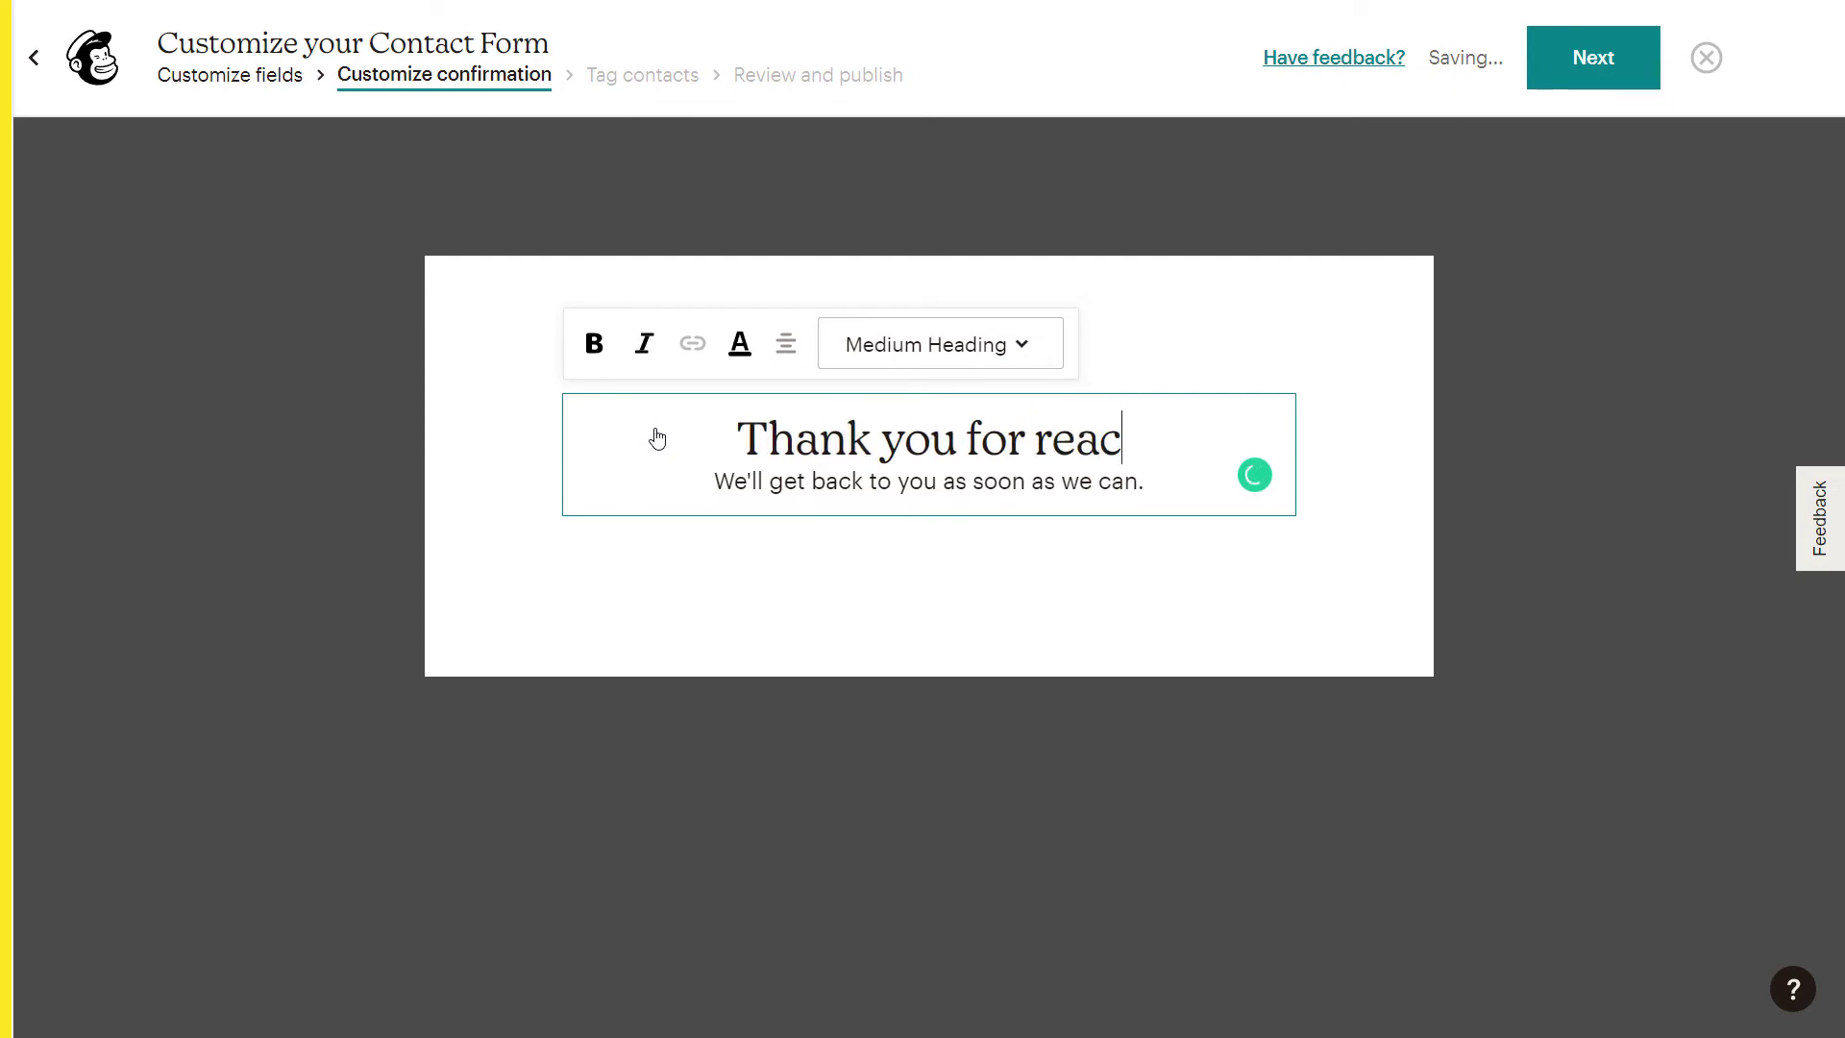
type("hing out.")
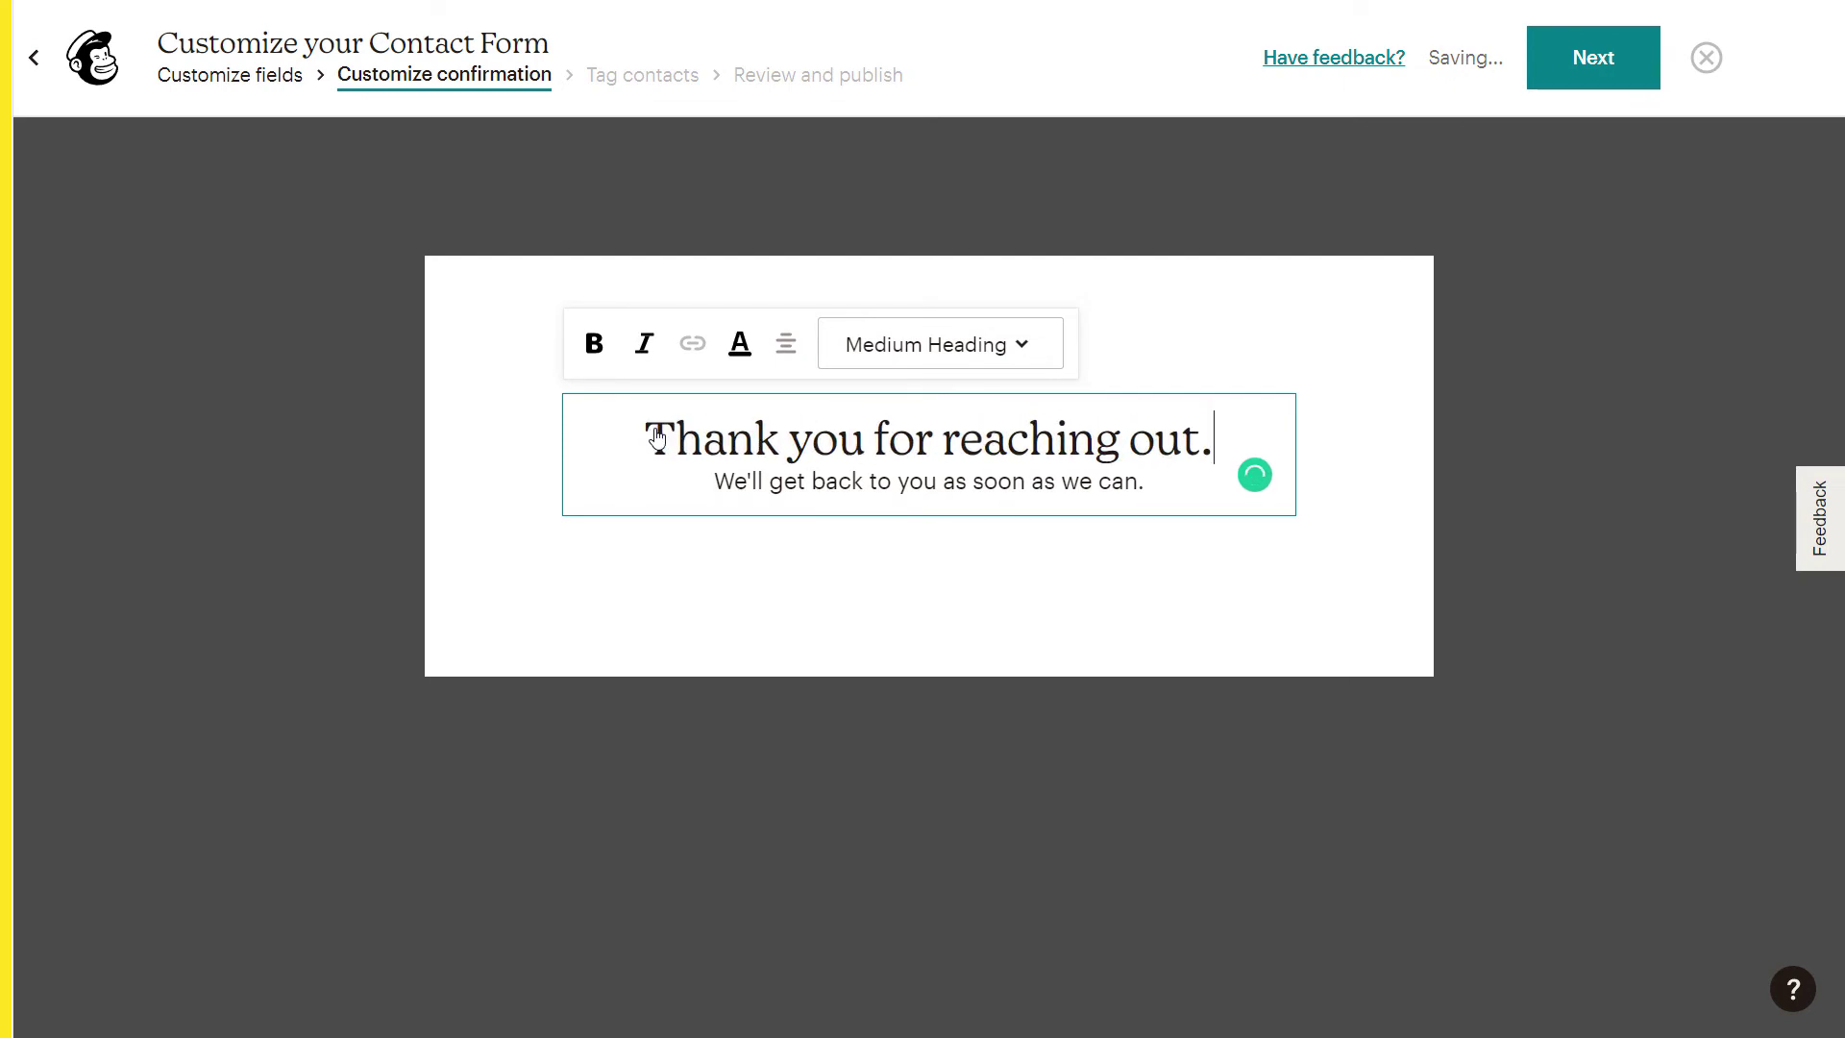
type(" Keep t")
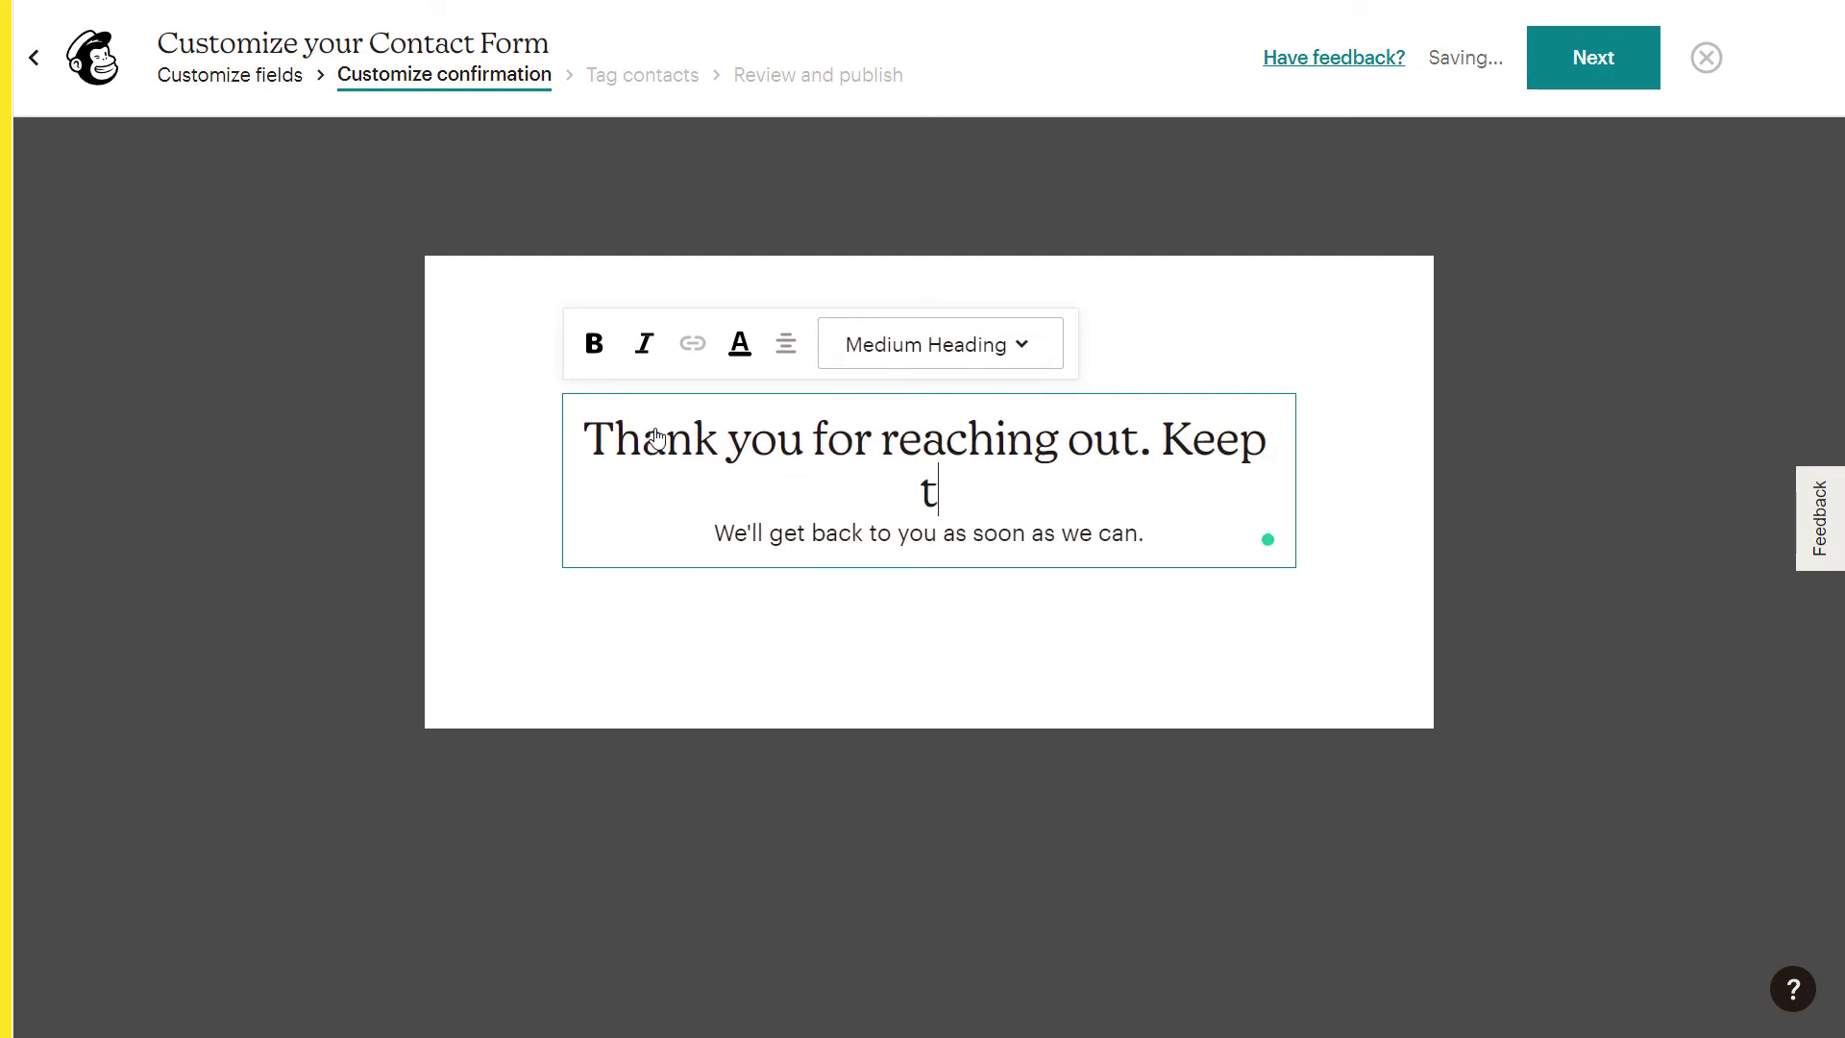
type("raining.")
Add a filler line below the message and continue to the Tag contacts step.
left_click(954, 536)
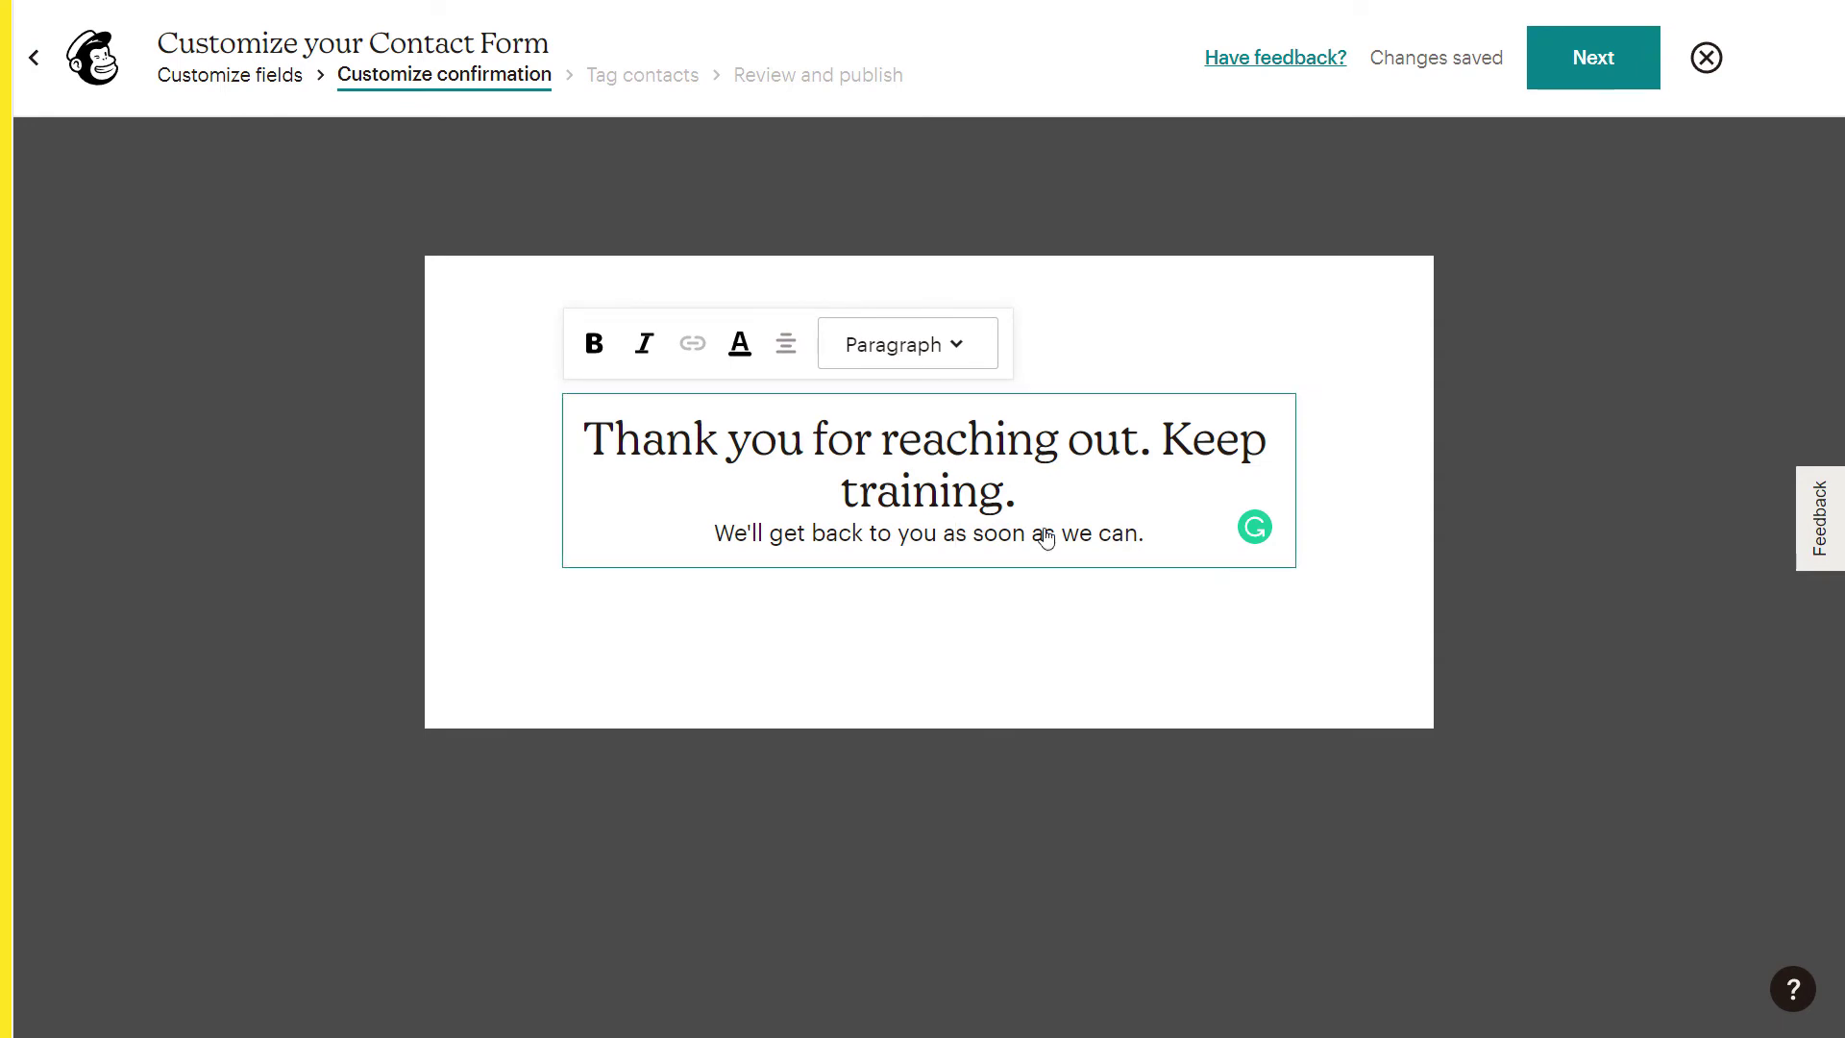
left_click(972, 331)
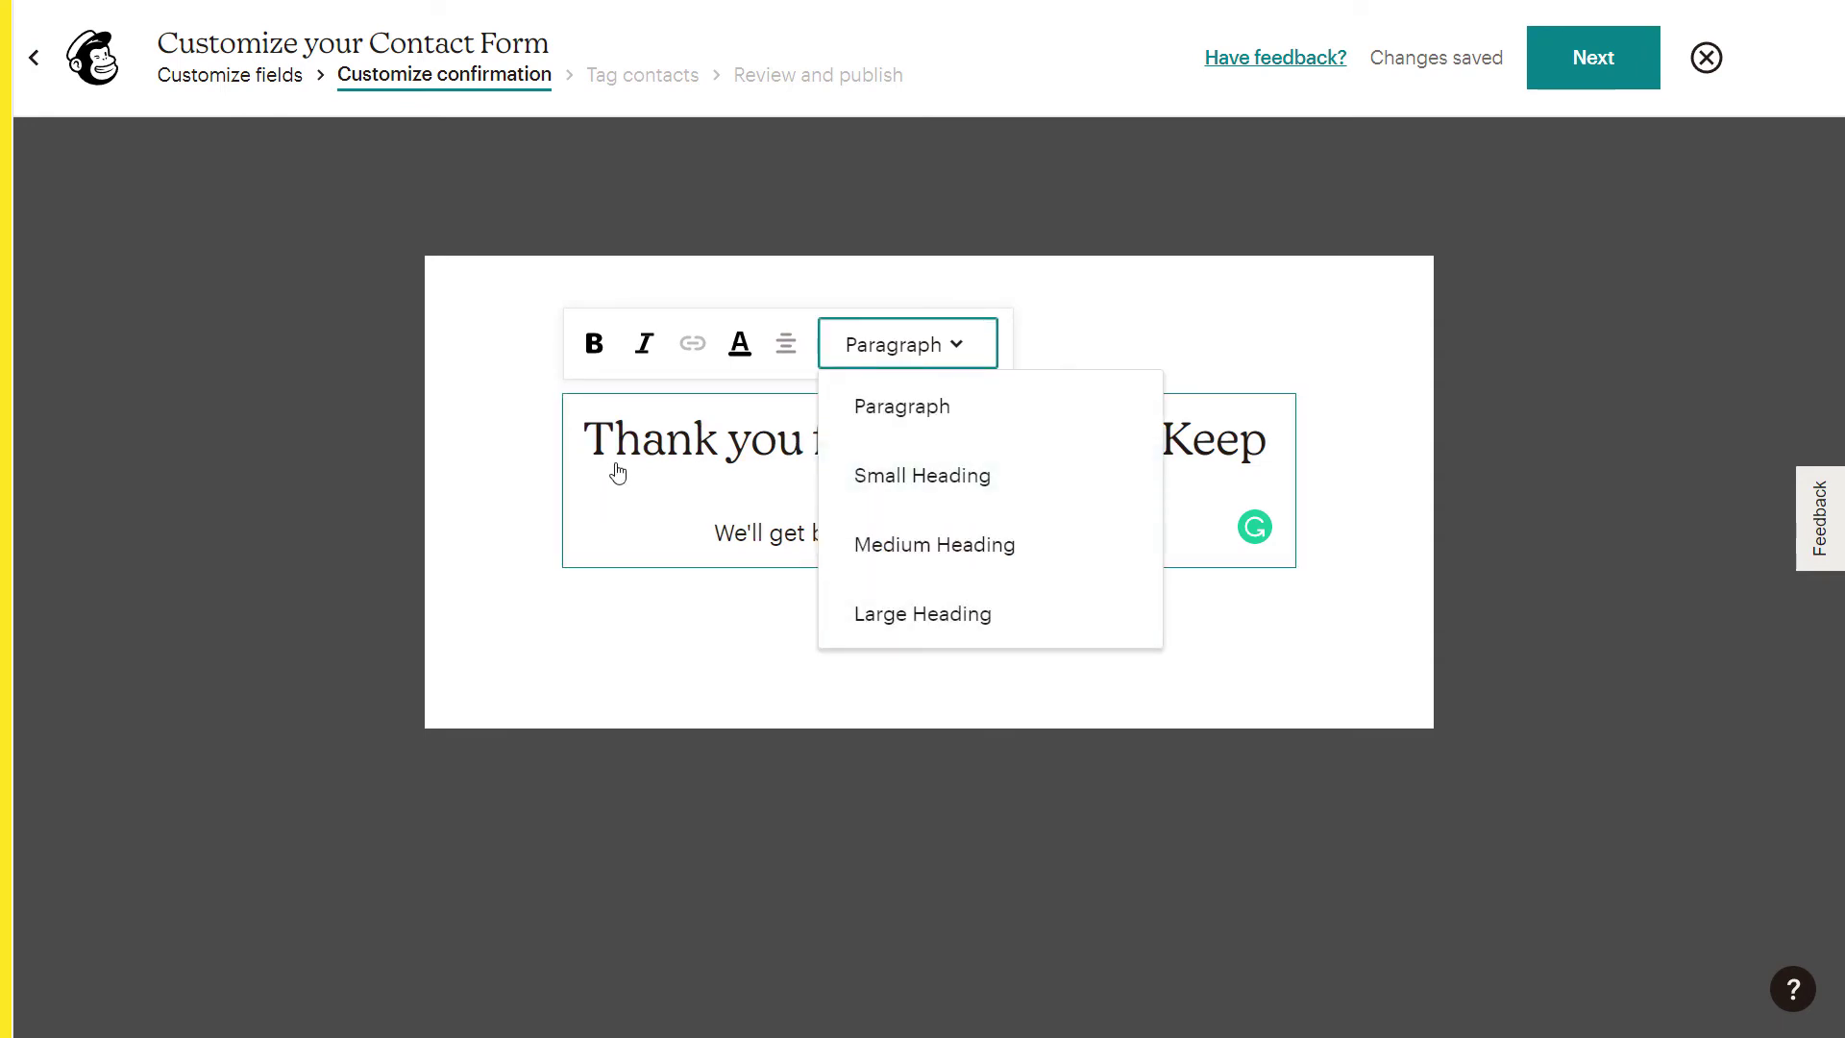
left_click(1333, 693)
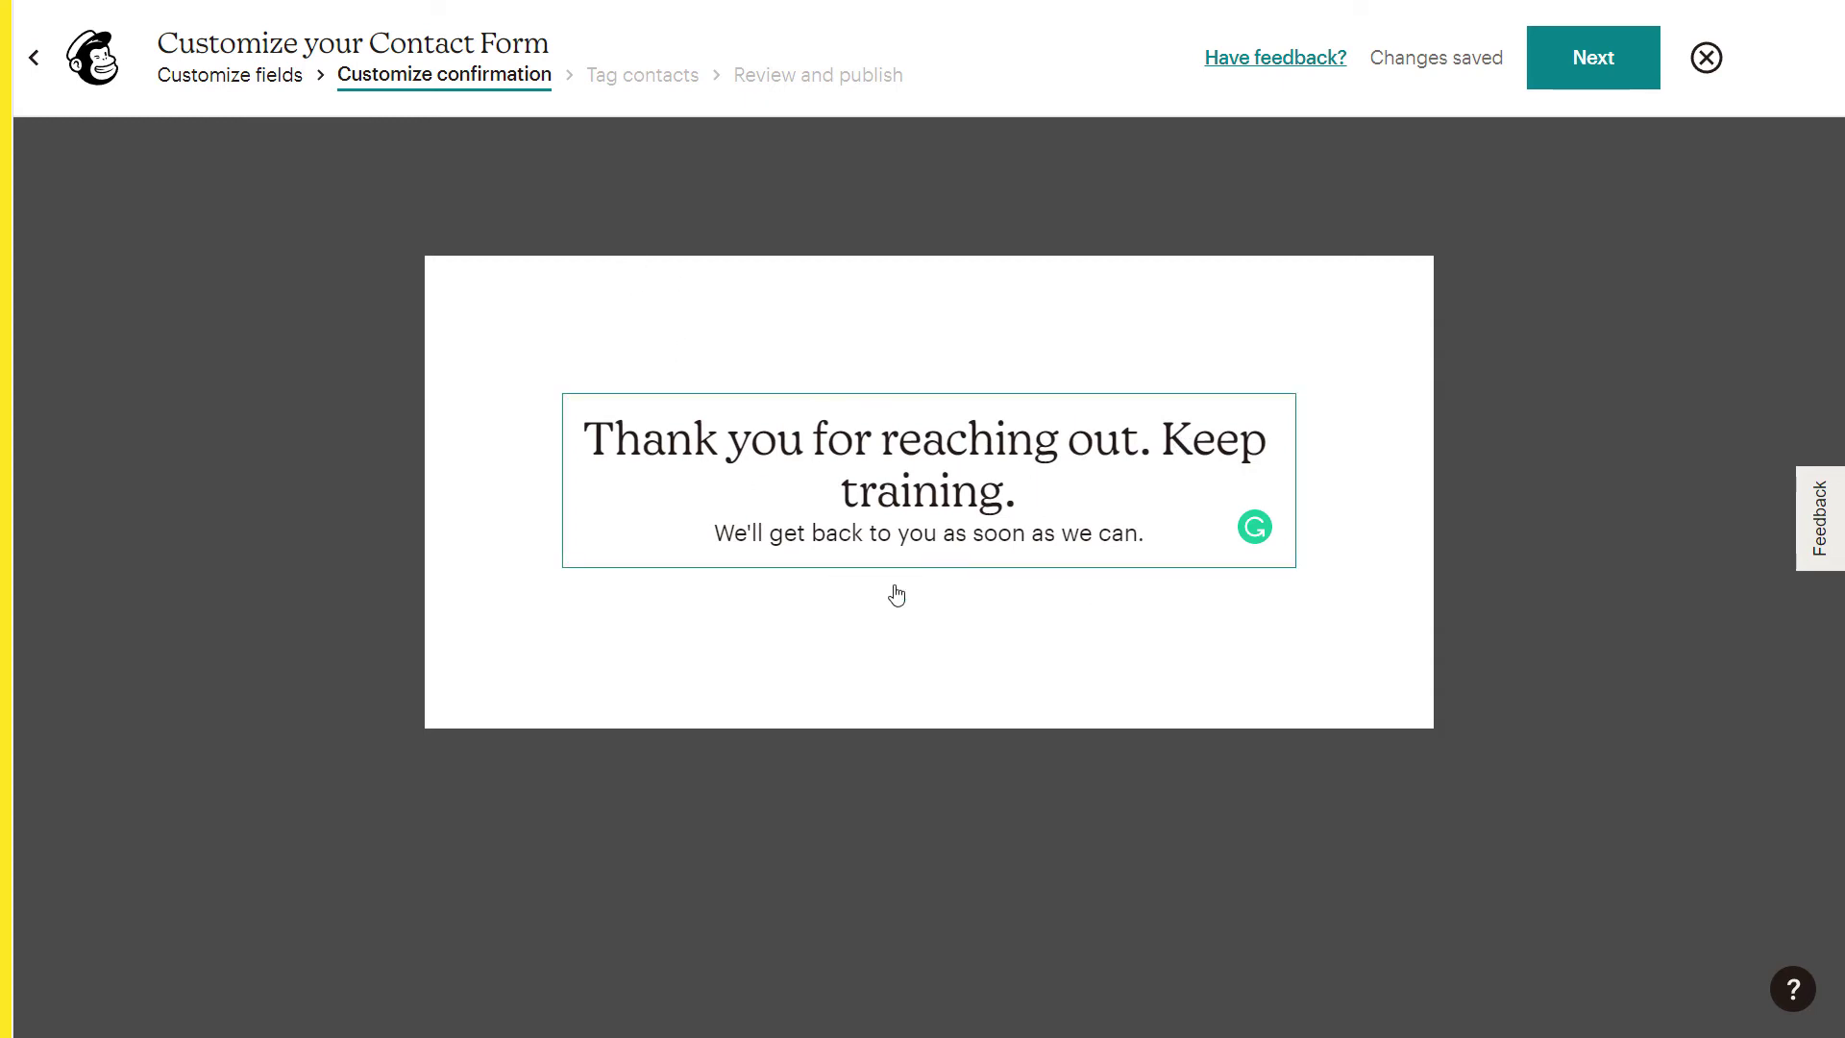
left_click(1149, 540)
key("Return")
type("dfghfghfghdfhdfgh")
left_click(1634, 84)
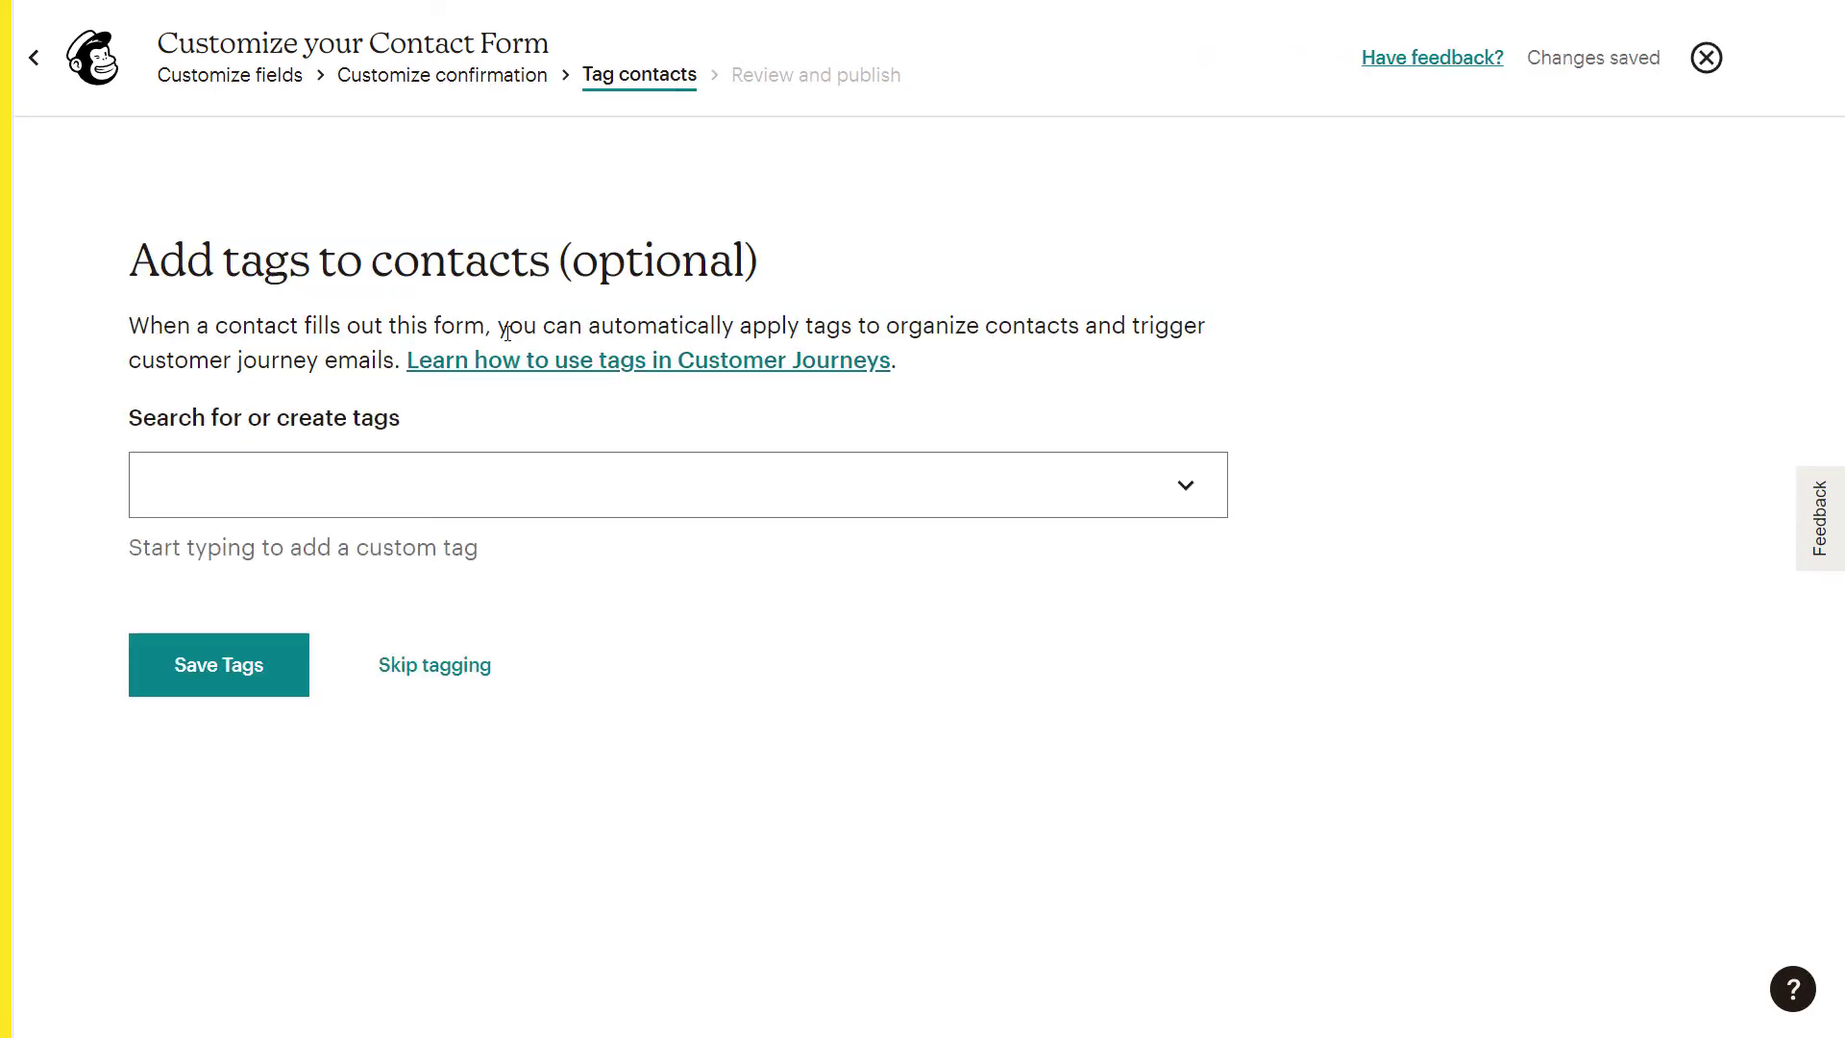
Create a new tag 'contacted' and apply it to everyone submitting the form.
left_click(486, 499)
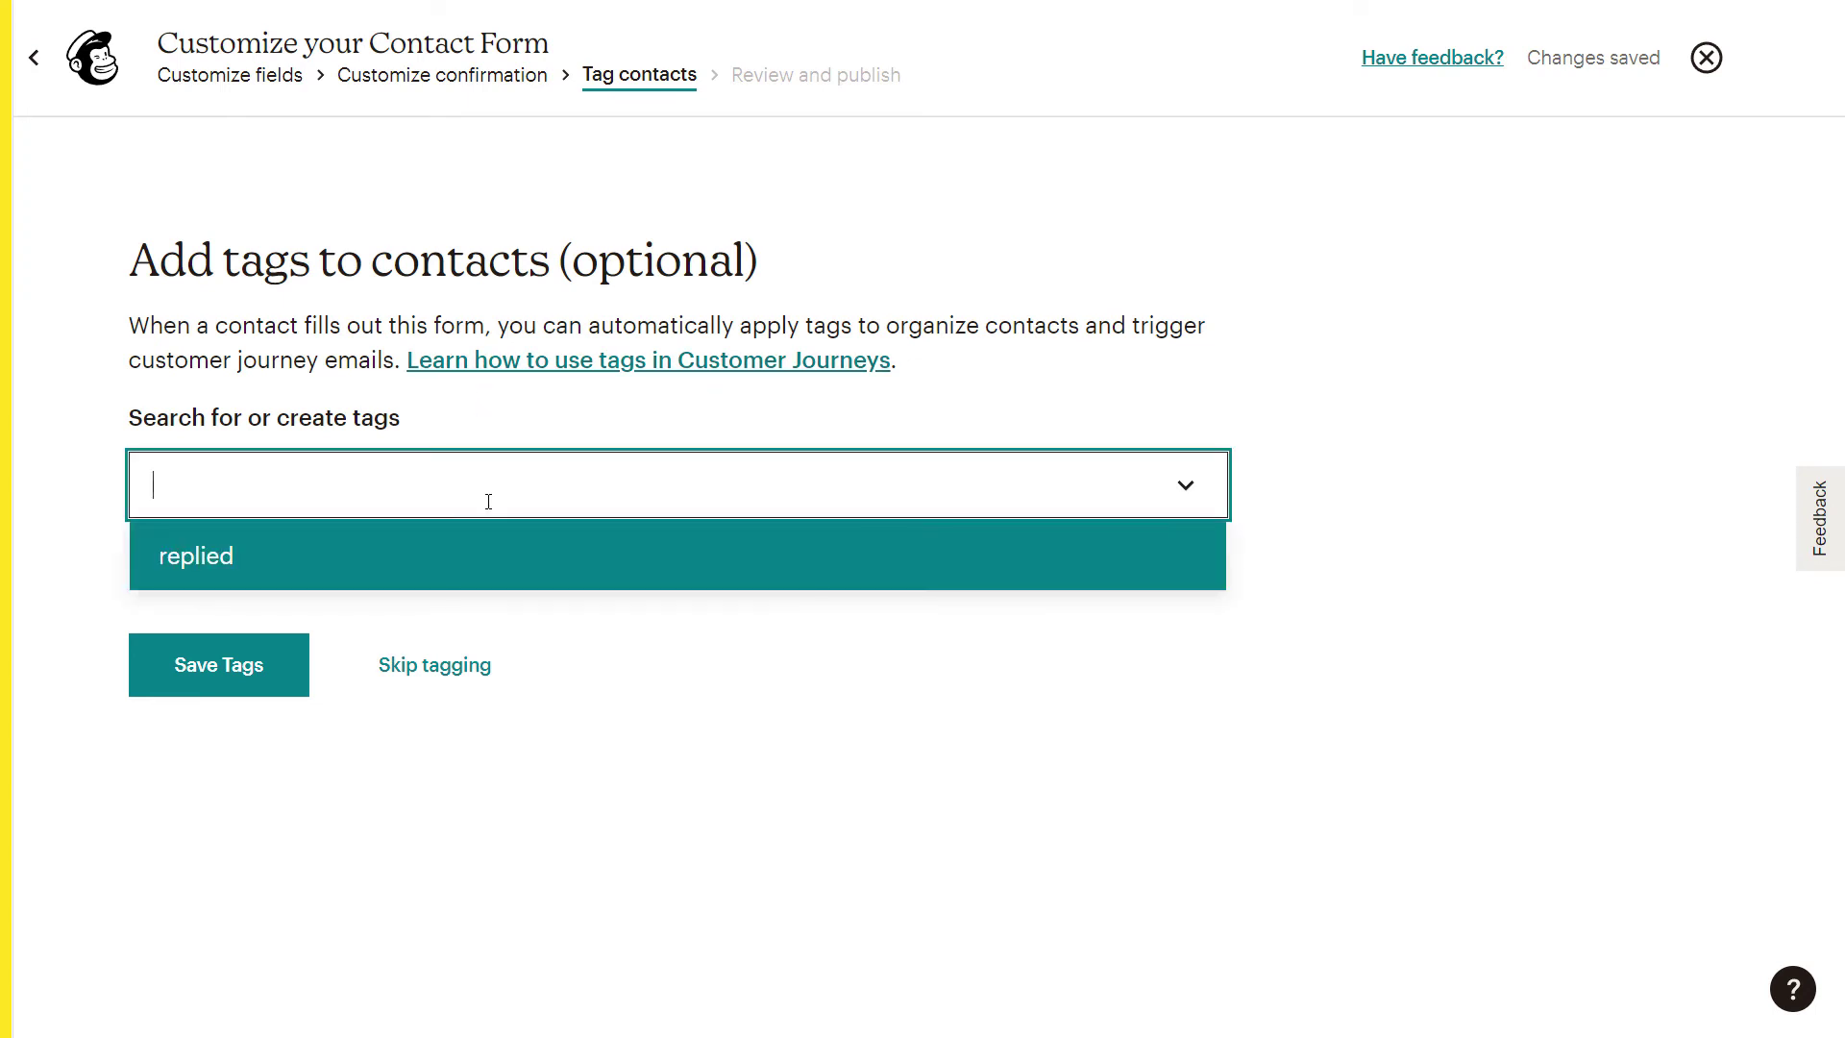
left_click(217, 557)
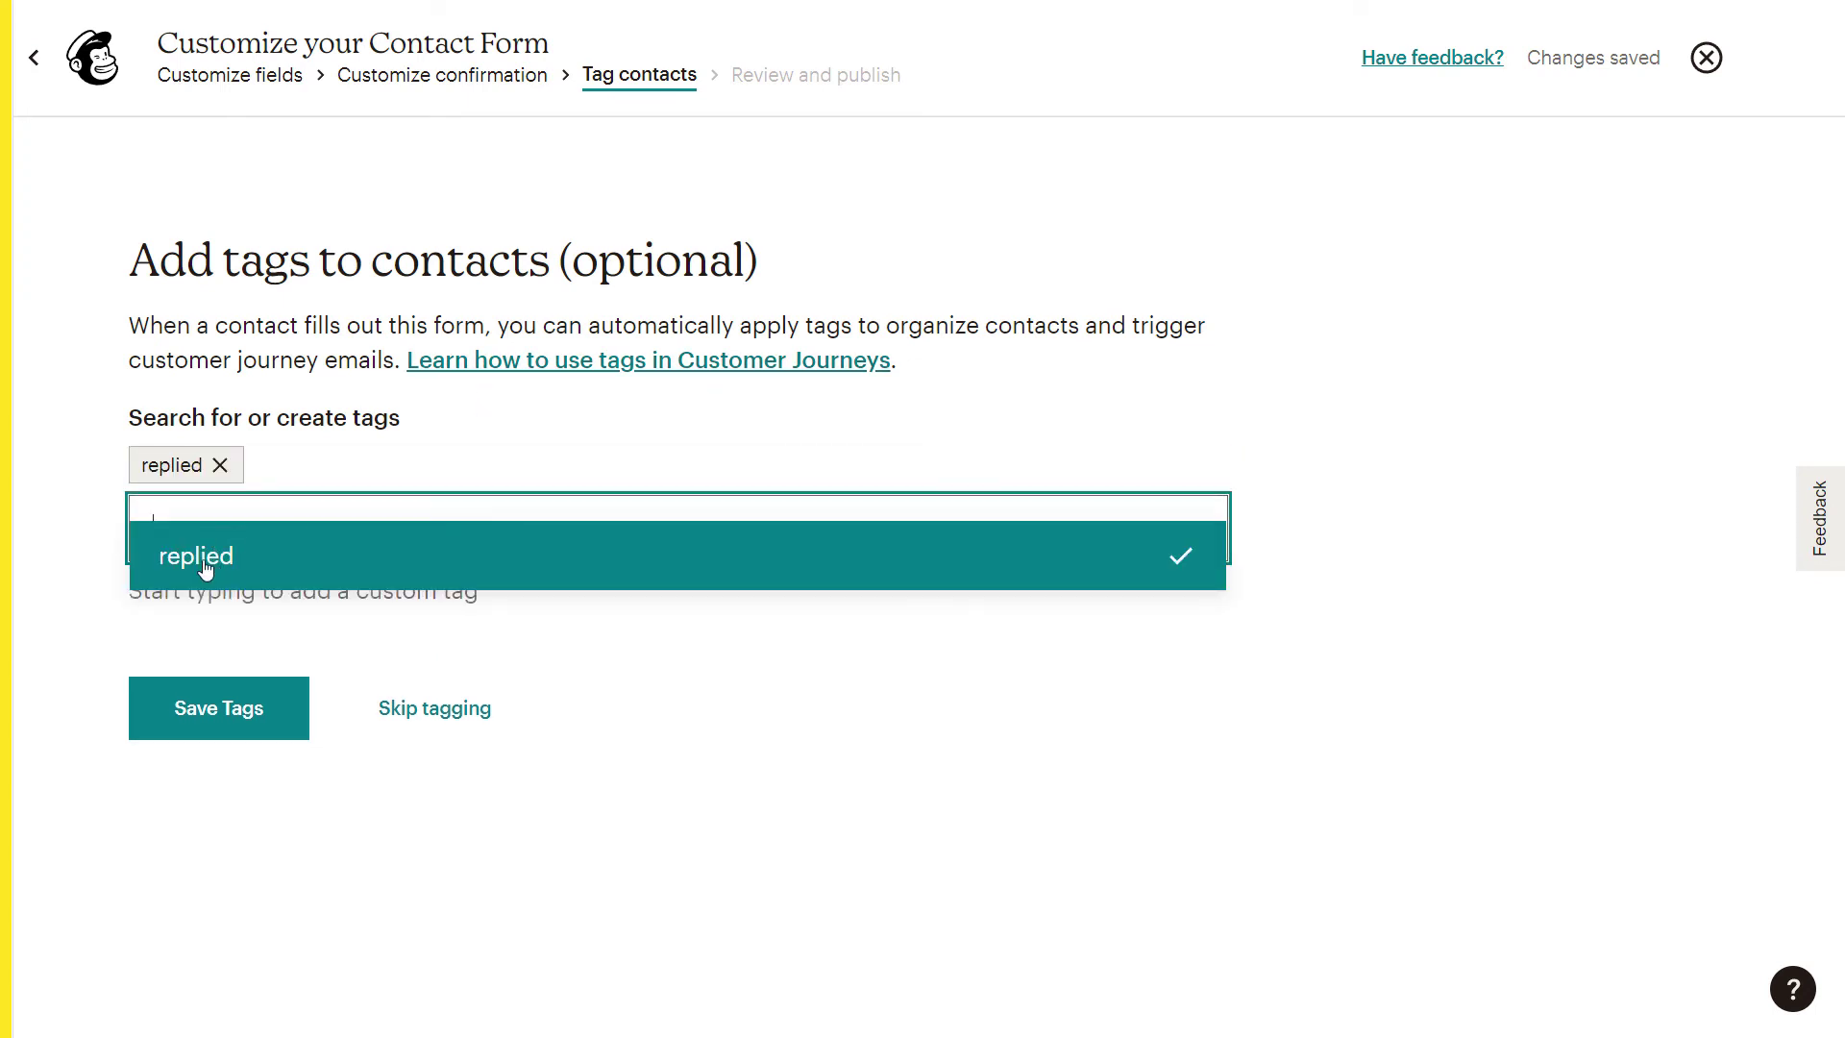
left_click(220, 465)
left_click(222, 473)
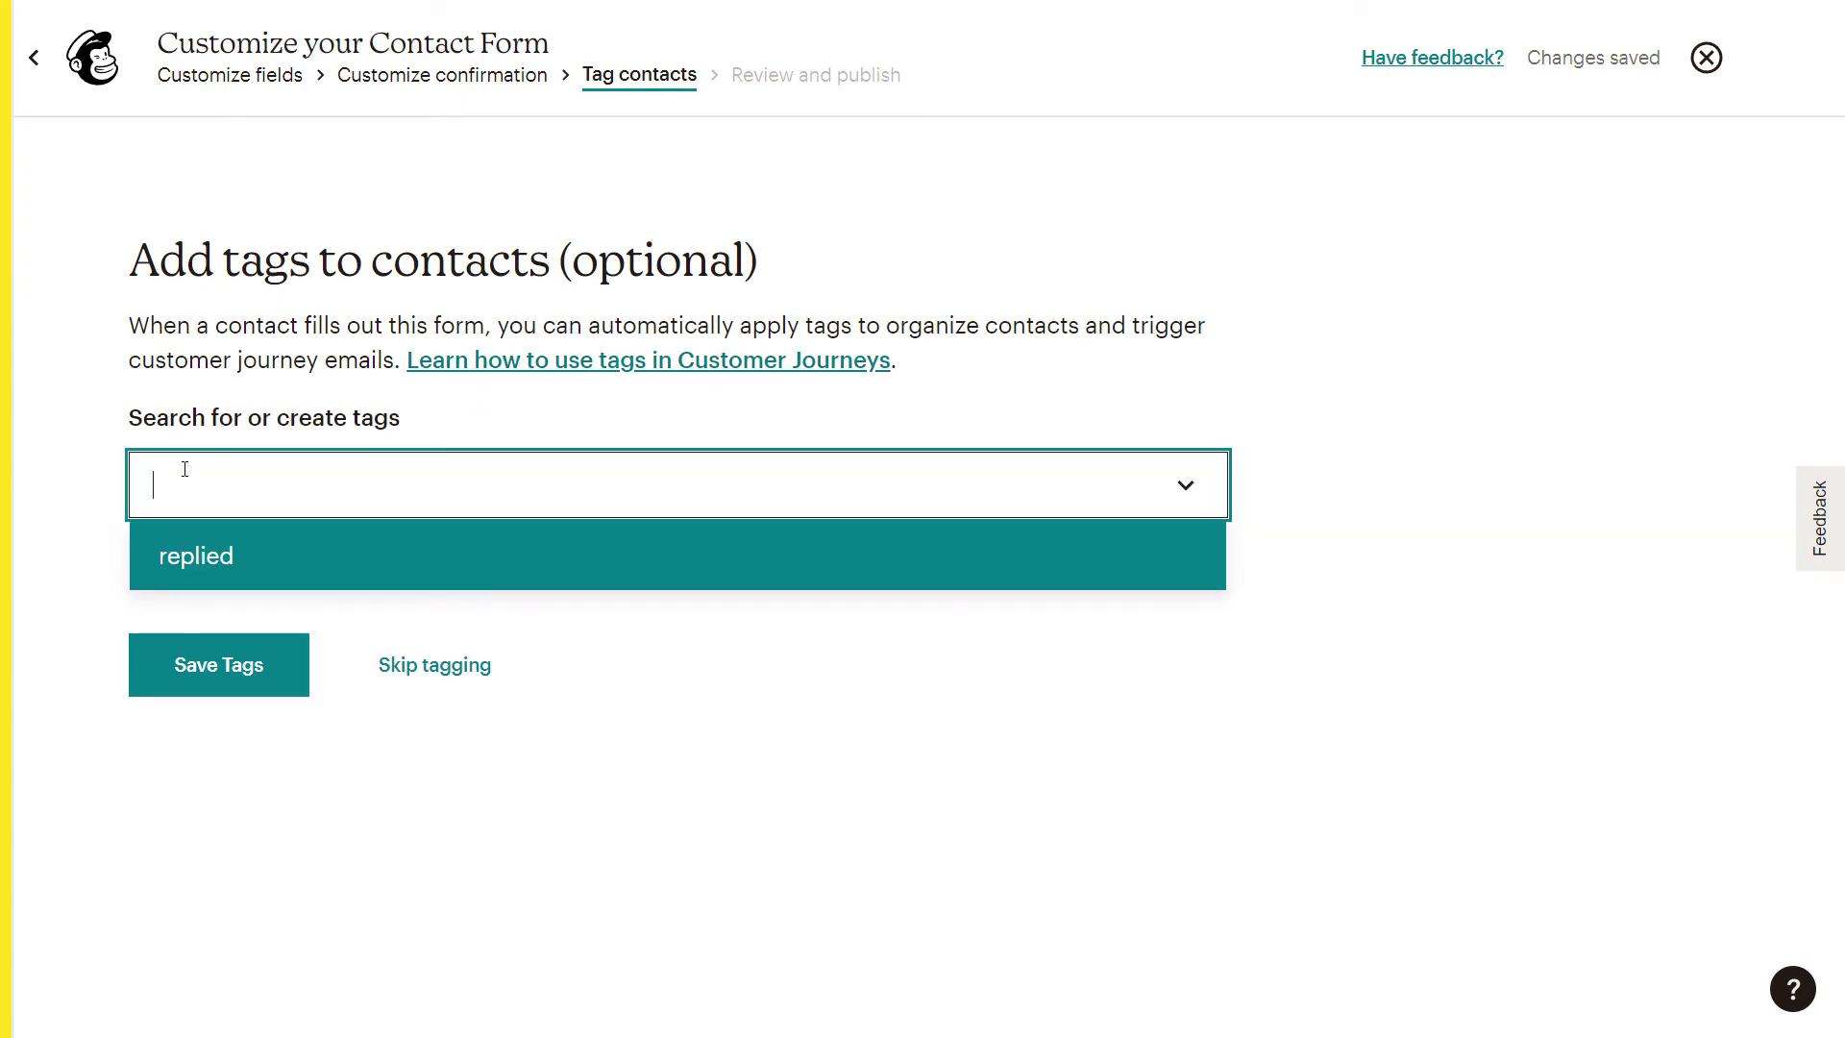
type("contacte3d")
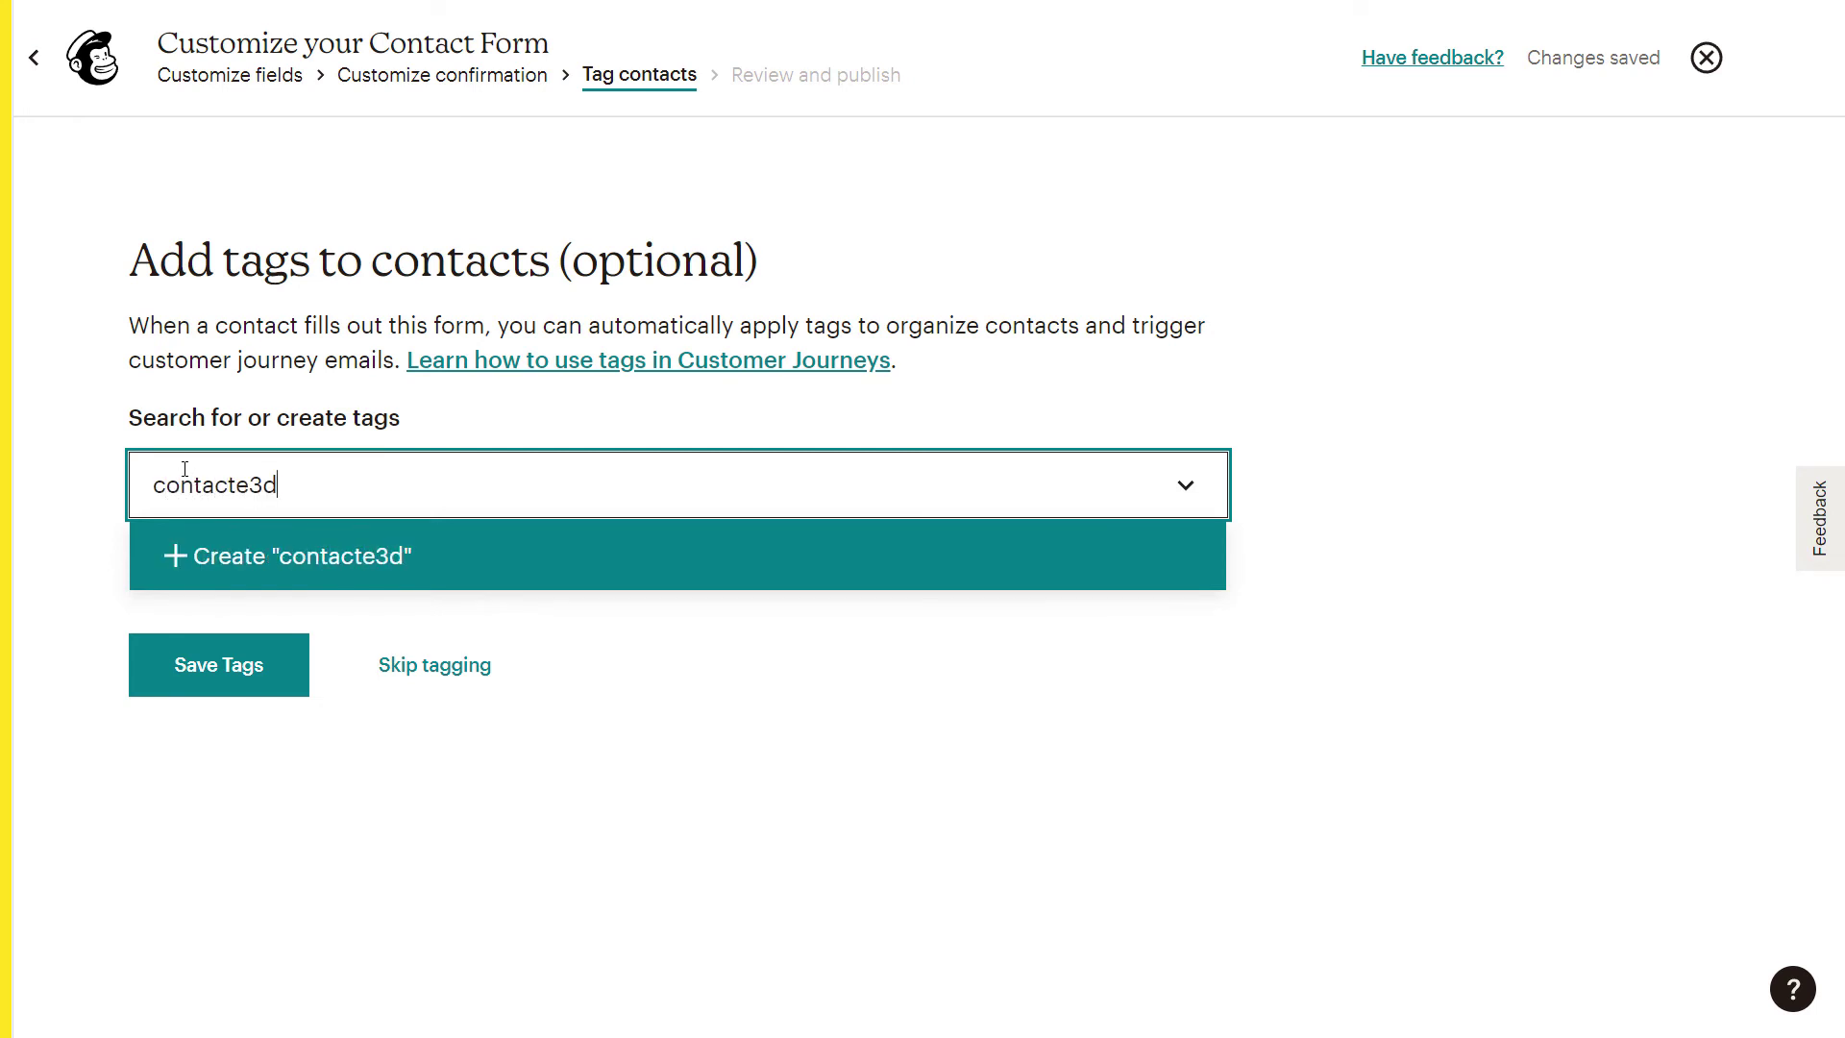
key("BackSpace")
key("BackSpace")
type("d")
left_click(195, 573)
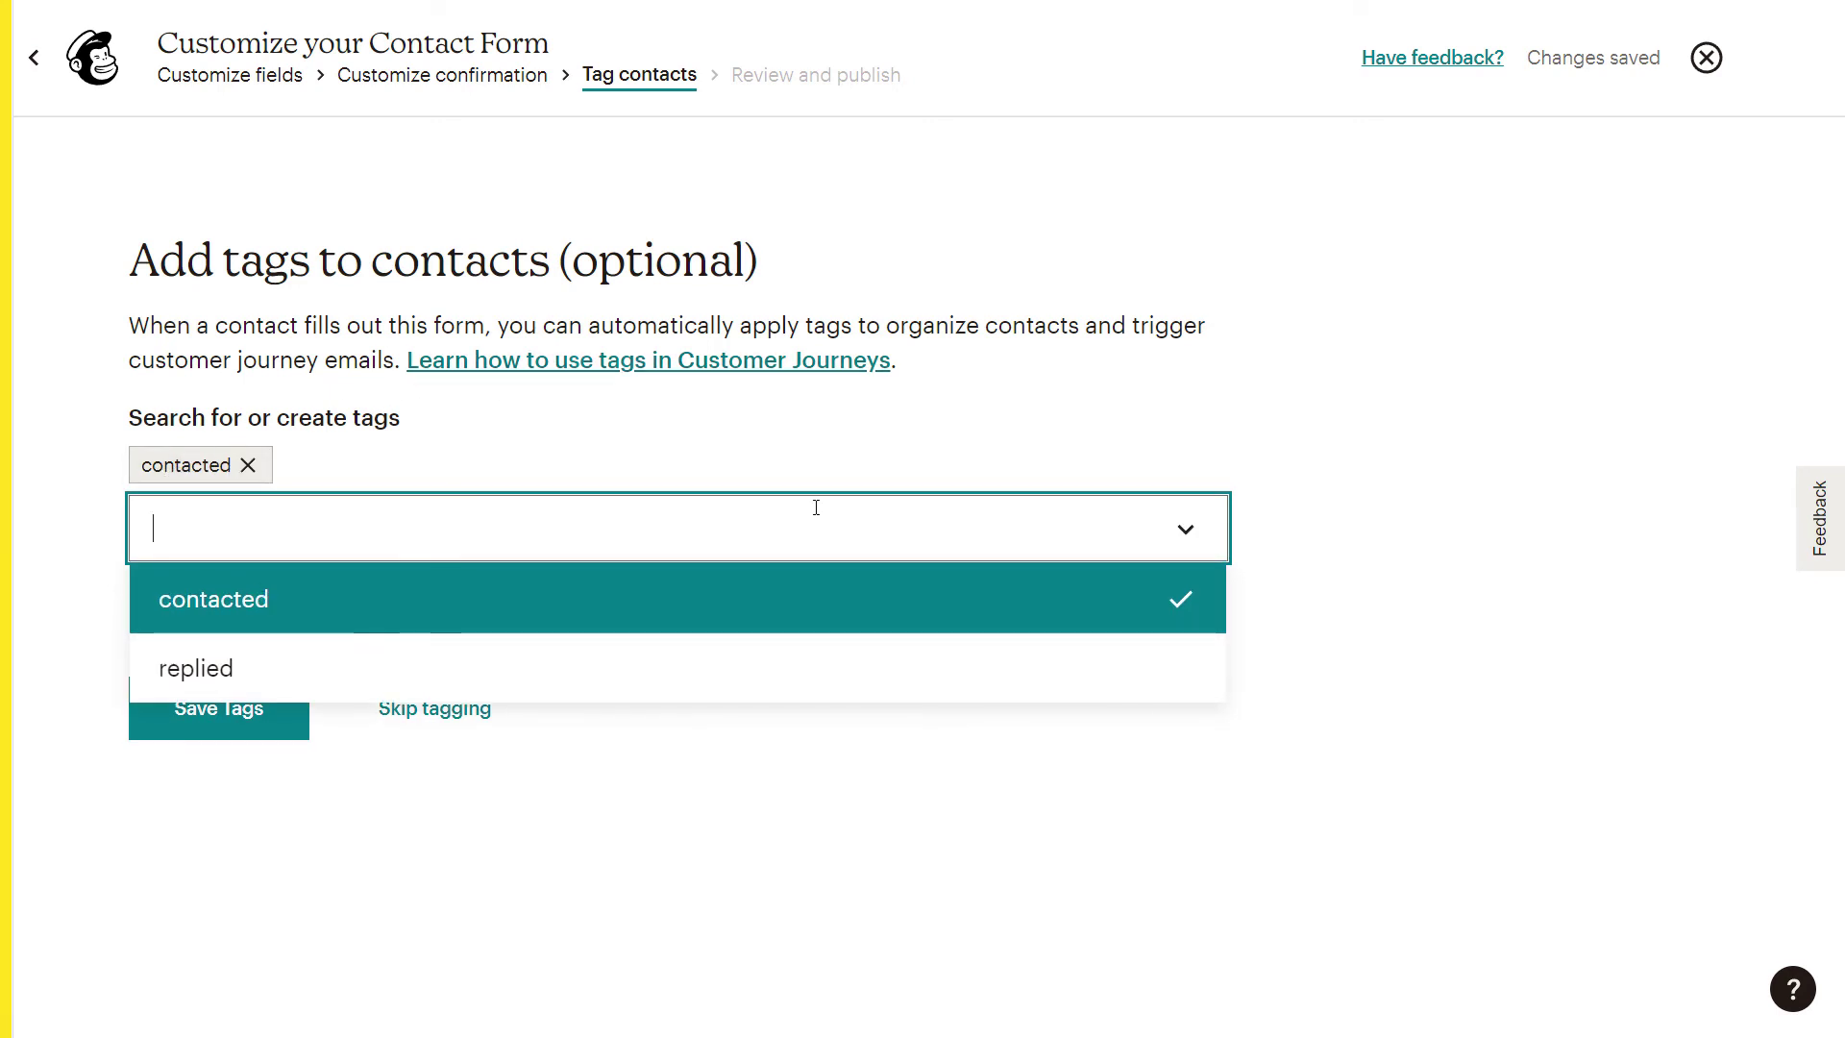
left_click(490, 625)
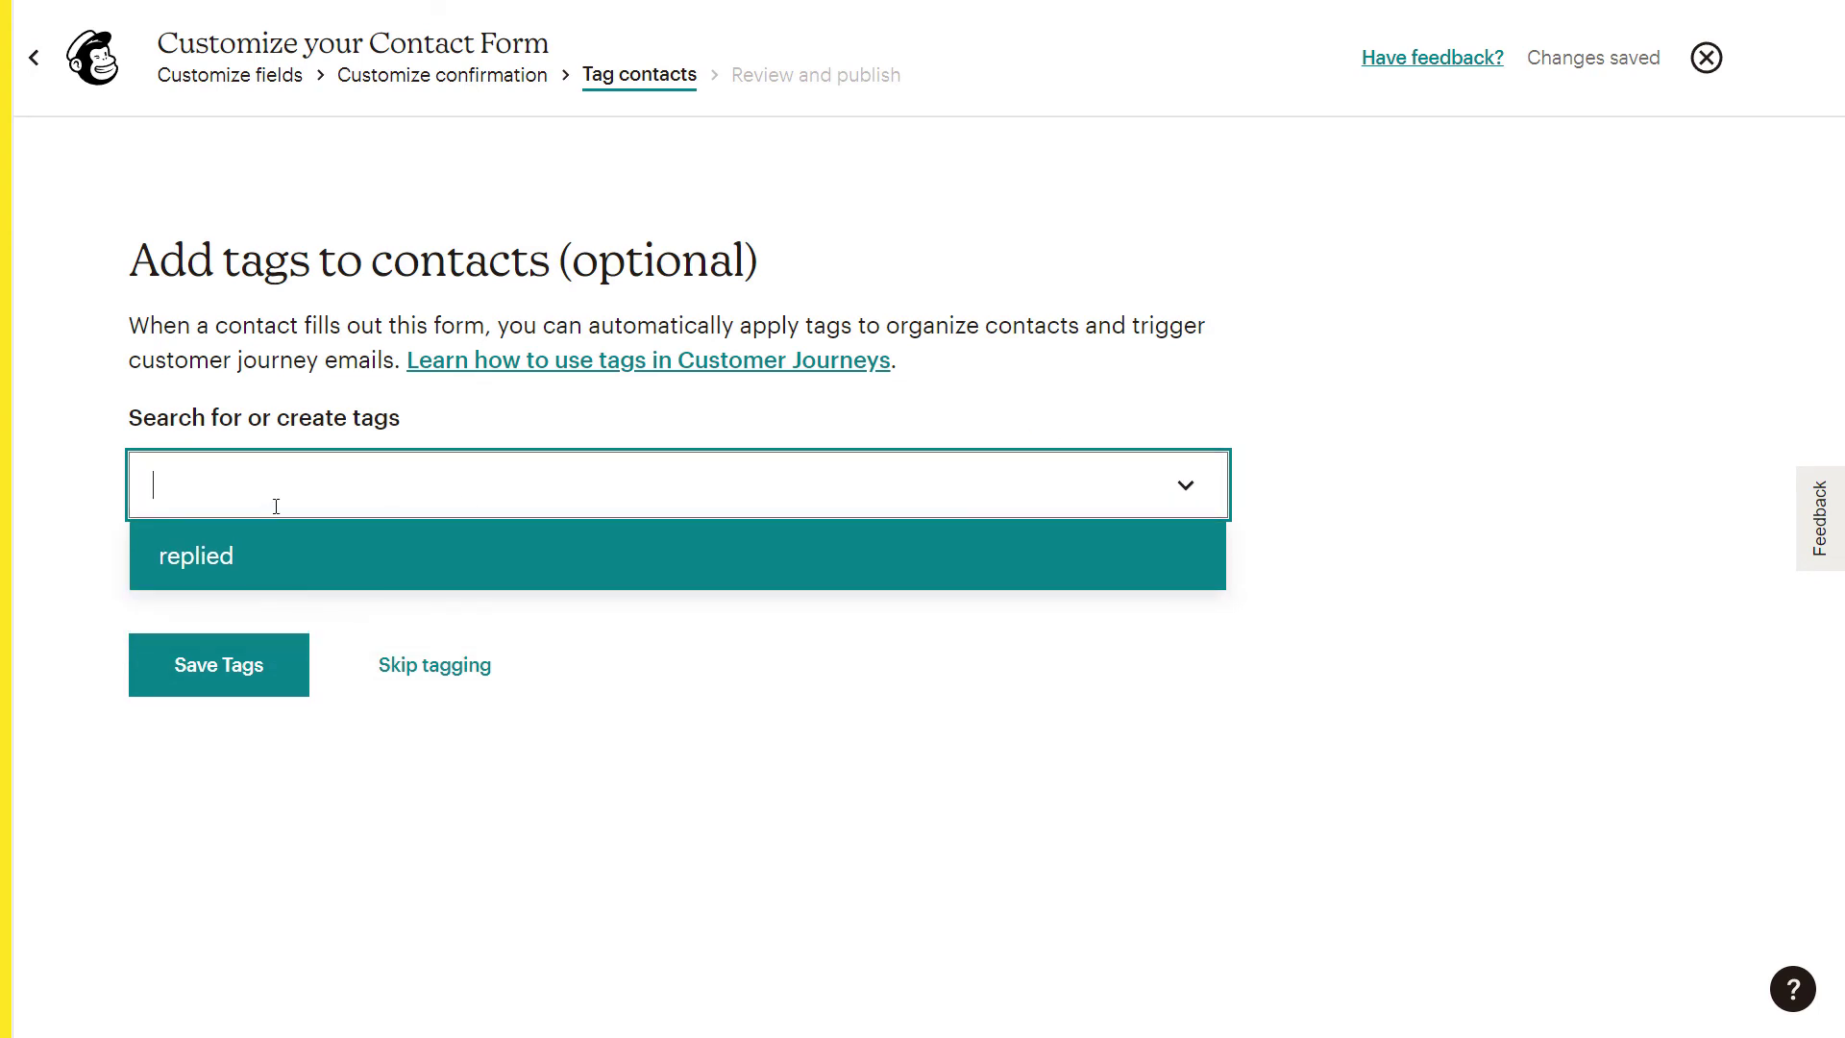
type("contacted")
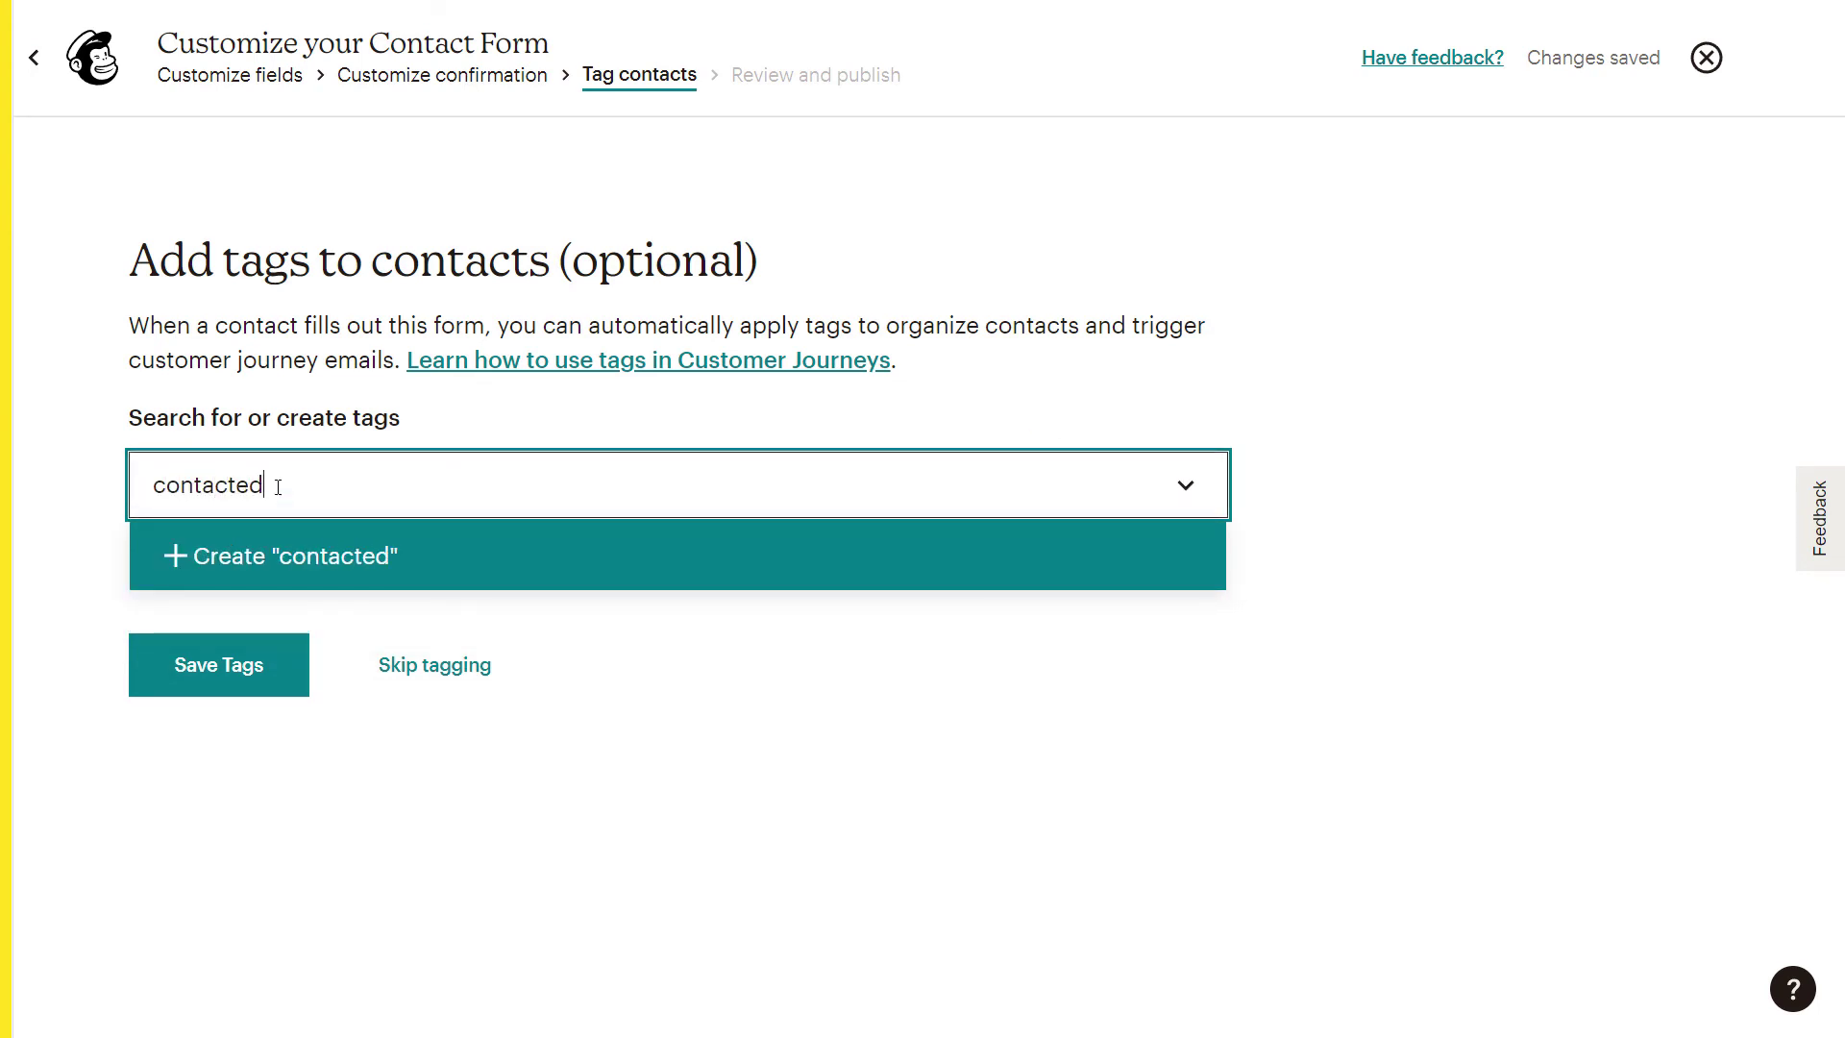
key("Return")
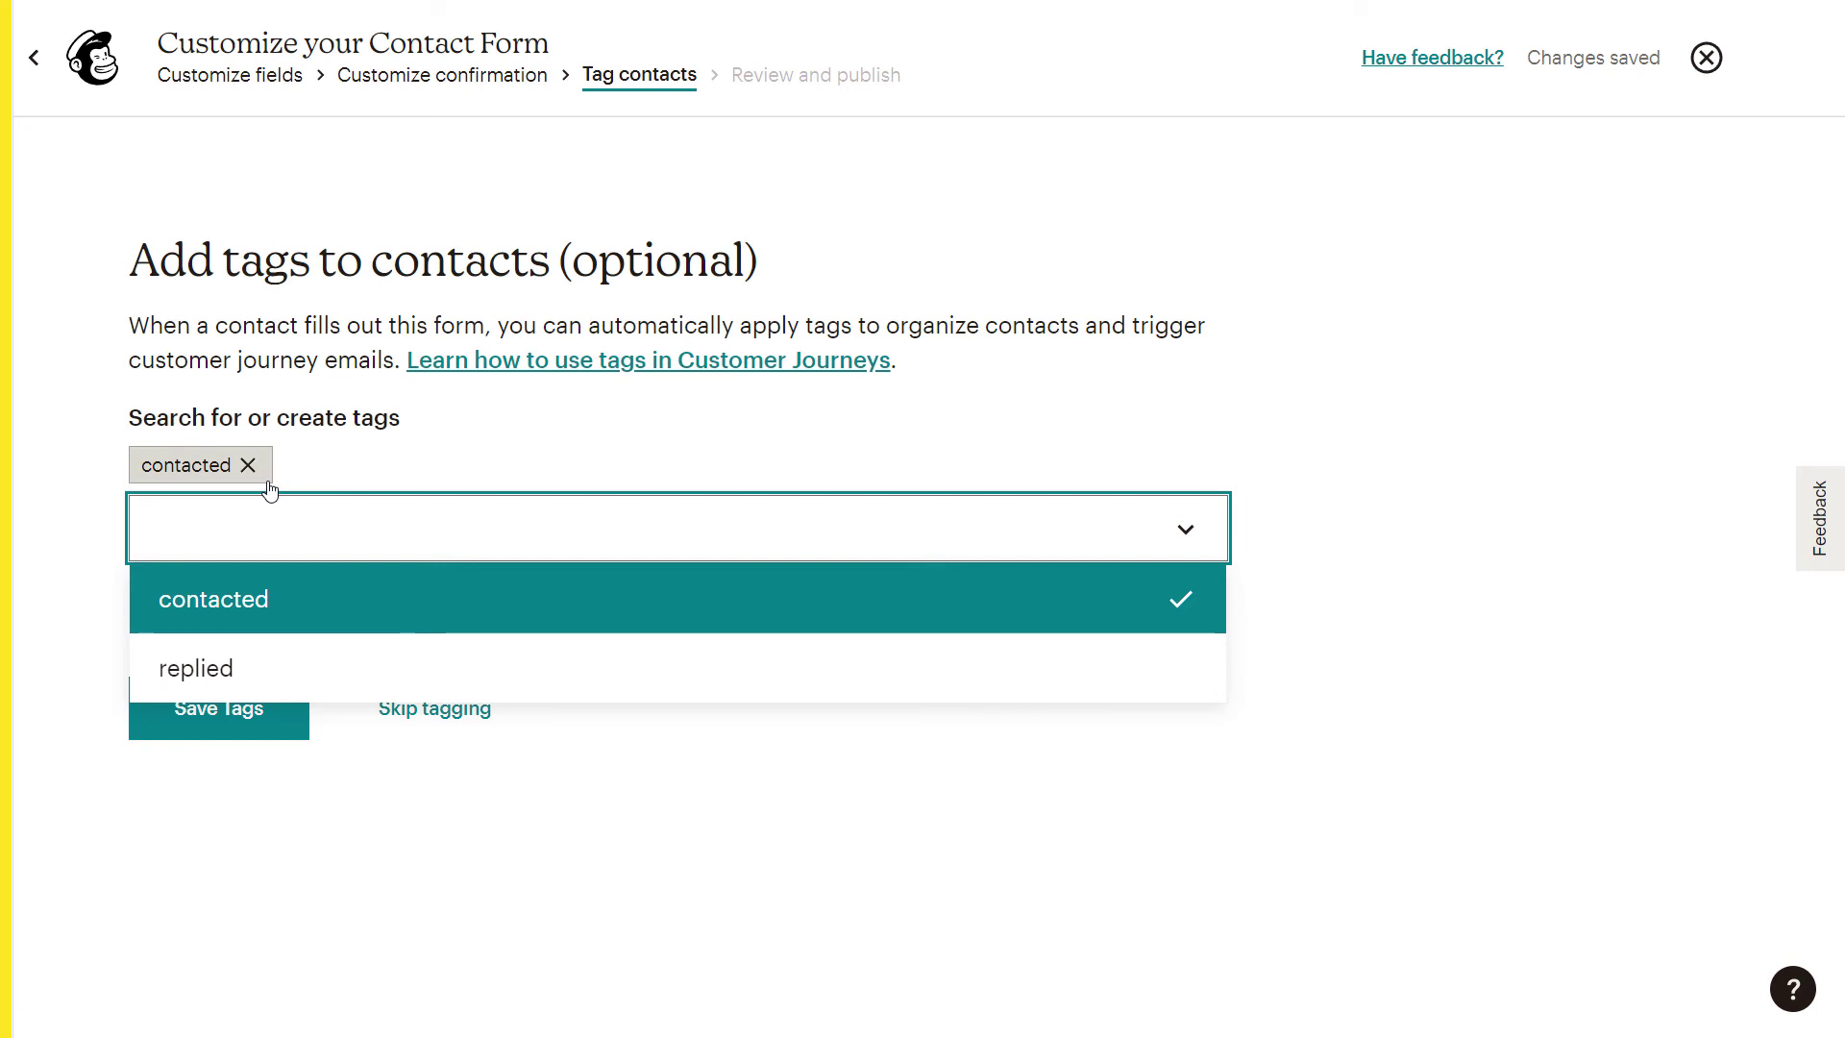
left_click(1339, 516)
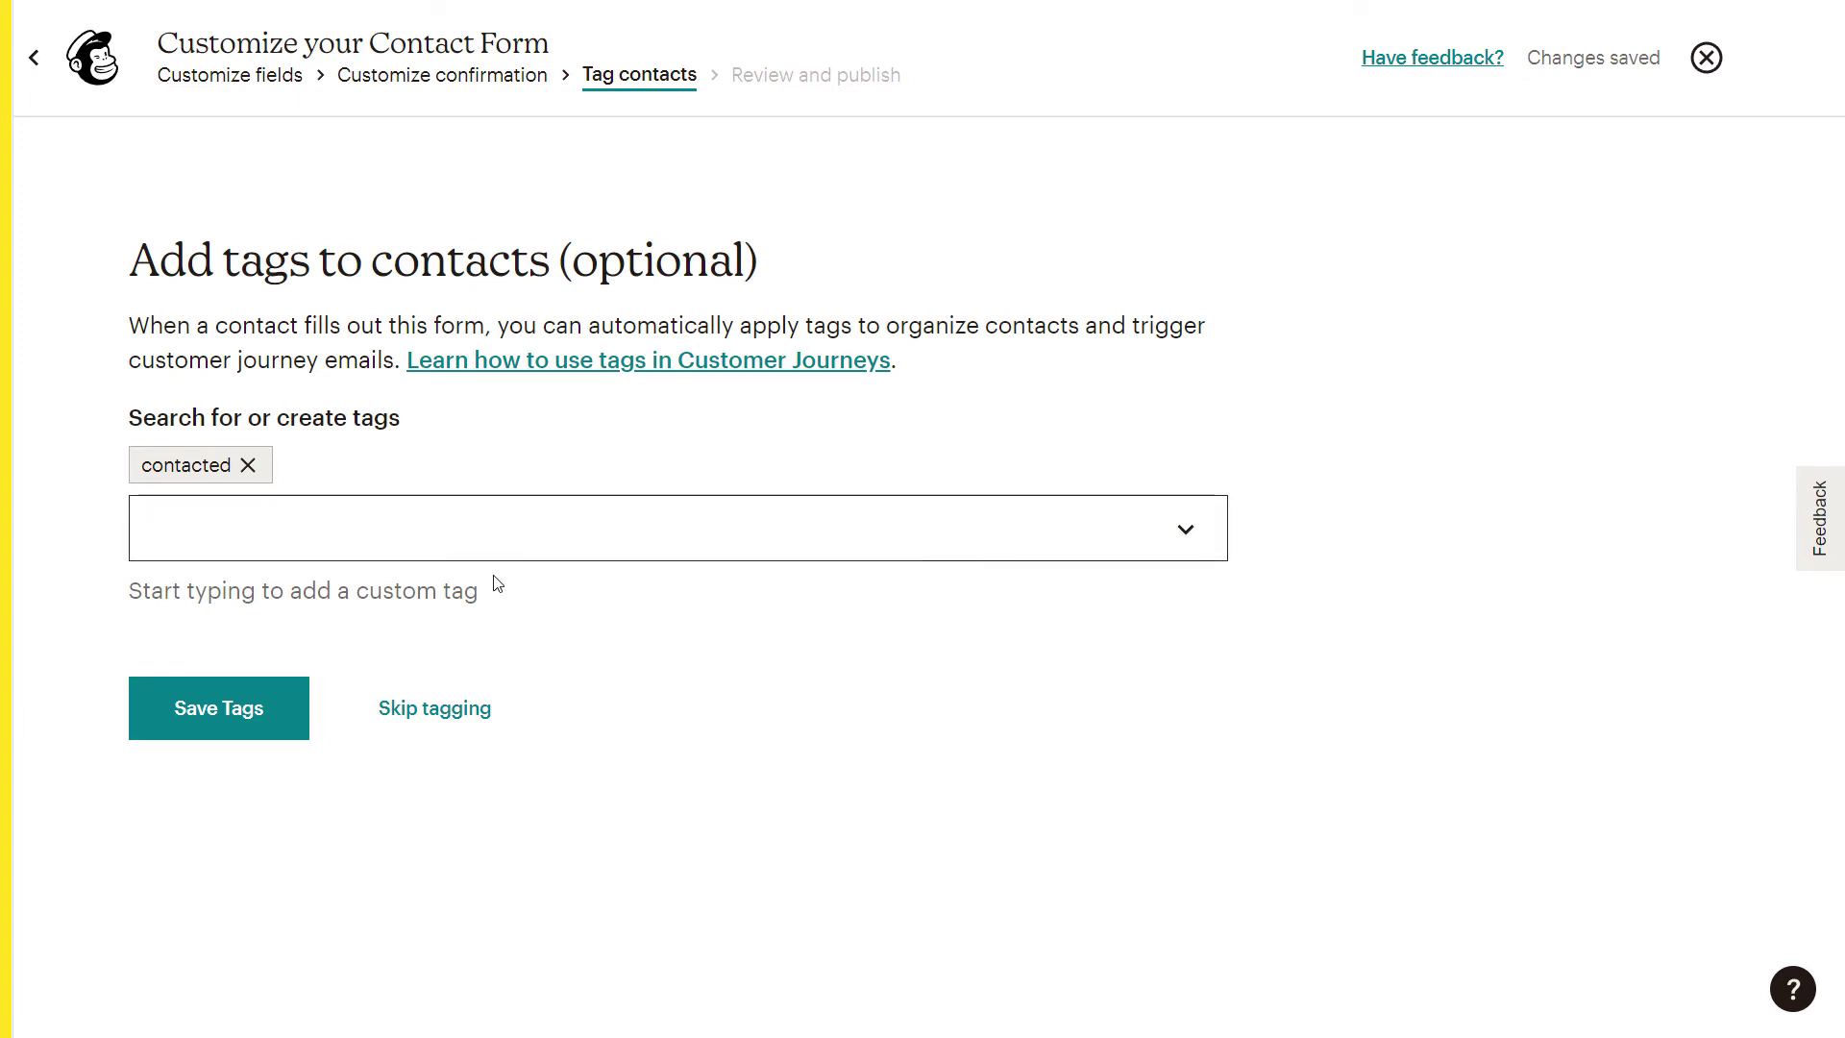
Save the tags, copy the form's URL and publish the contact form.
left_click(219, 709)
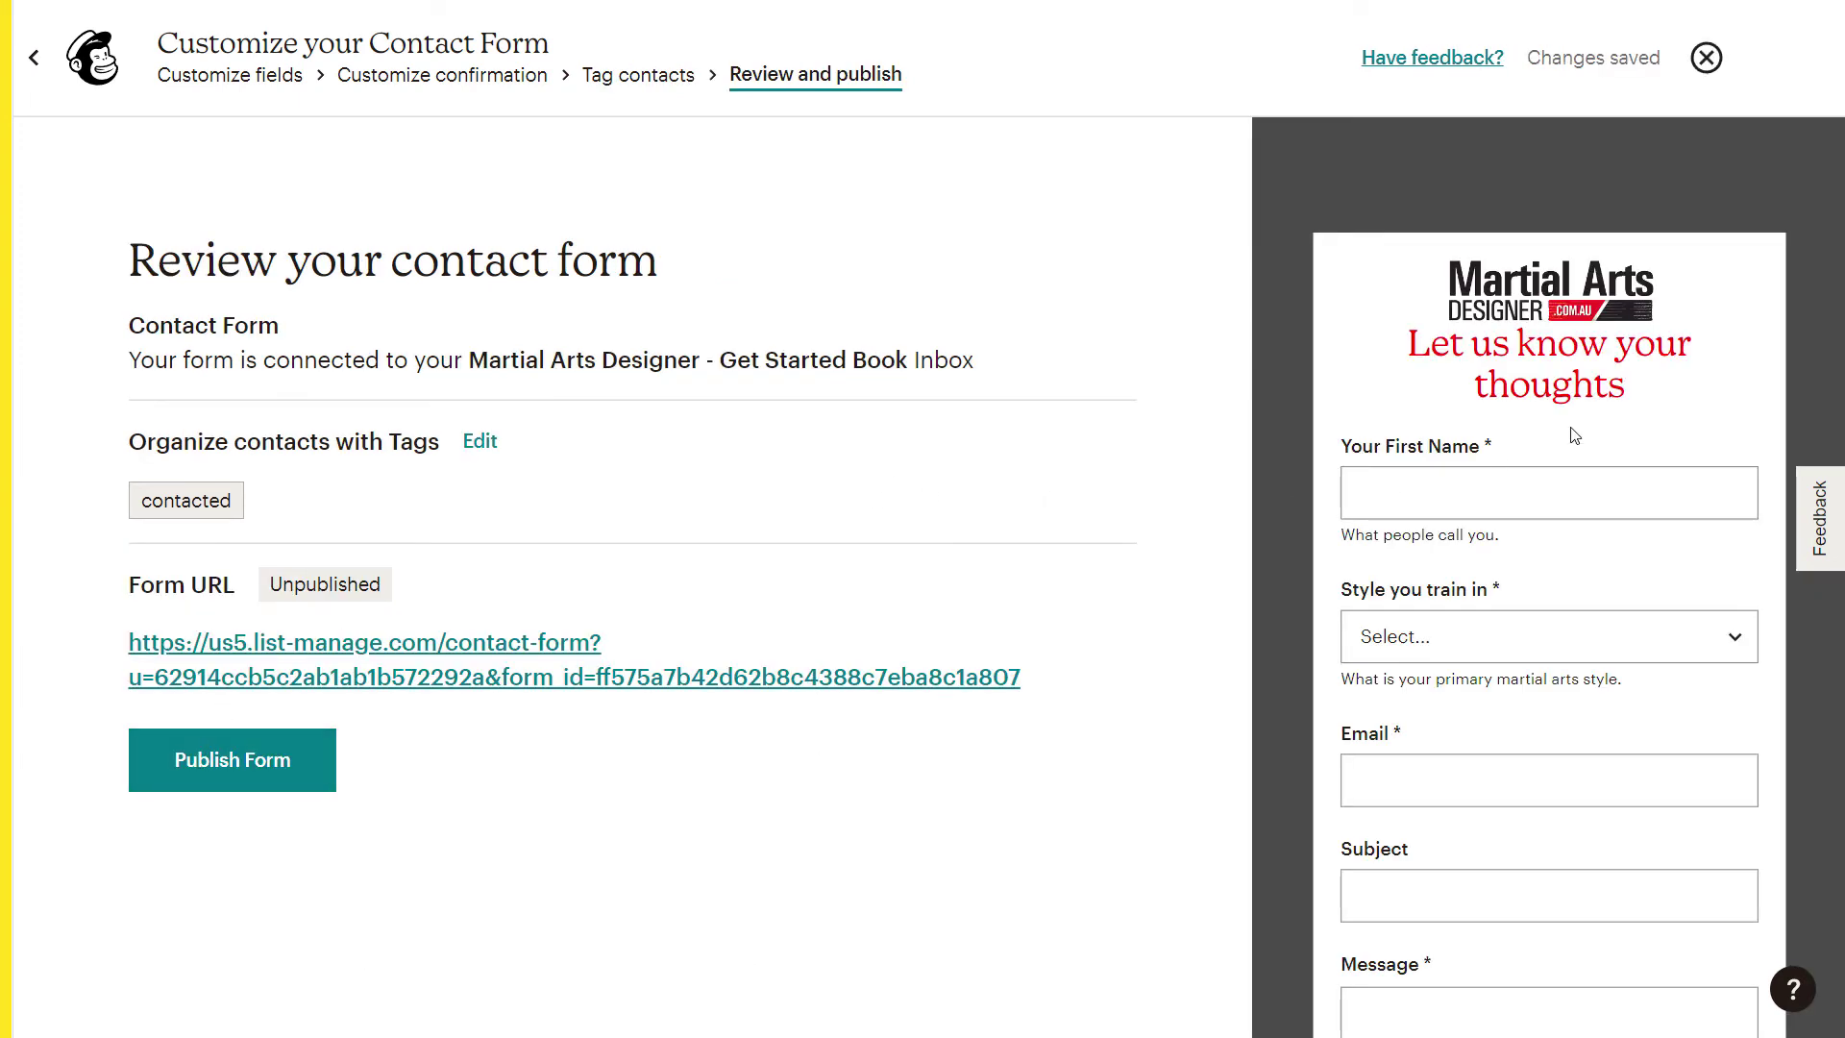
mouse_move(1664, 392)
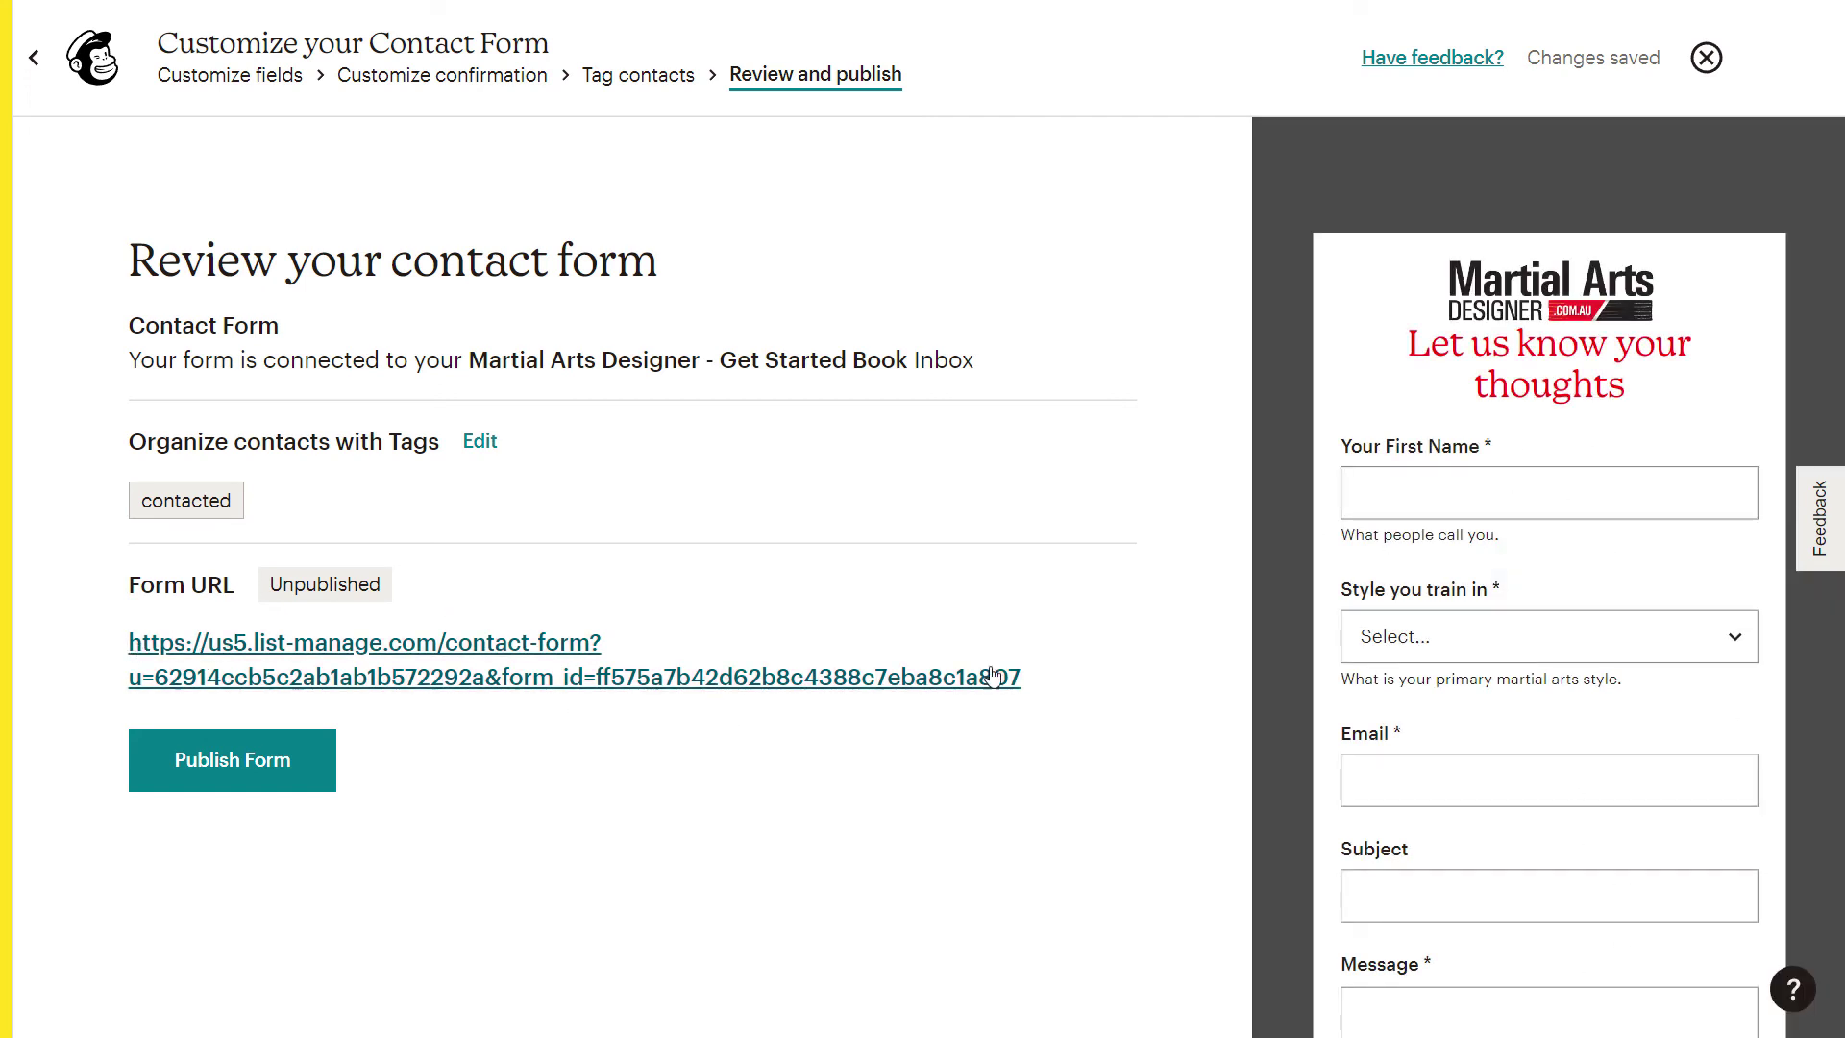
left_click_drag(1026, 688, 170, 650)
right_click(171, 644)
left_click(225, 789)
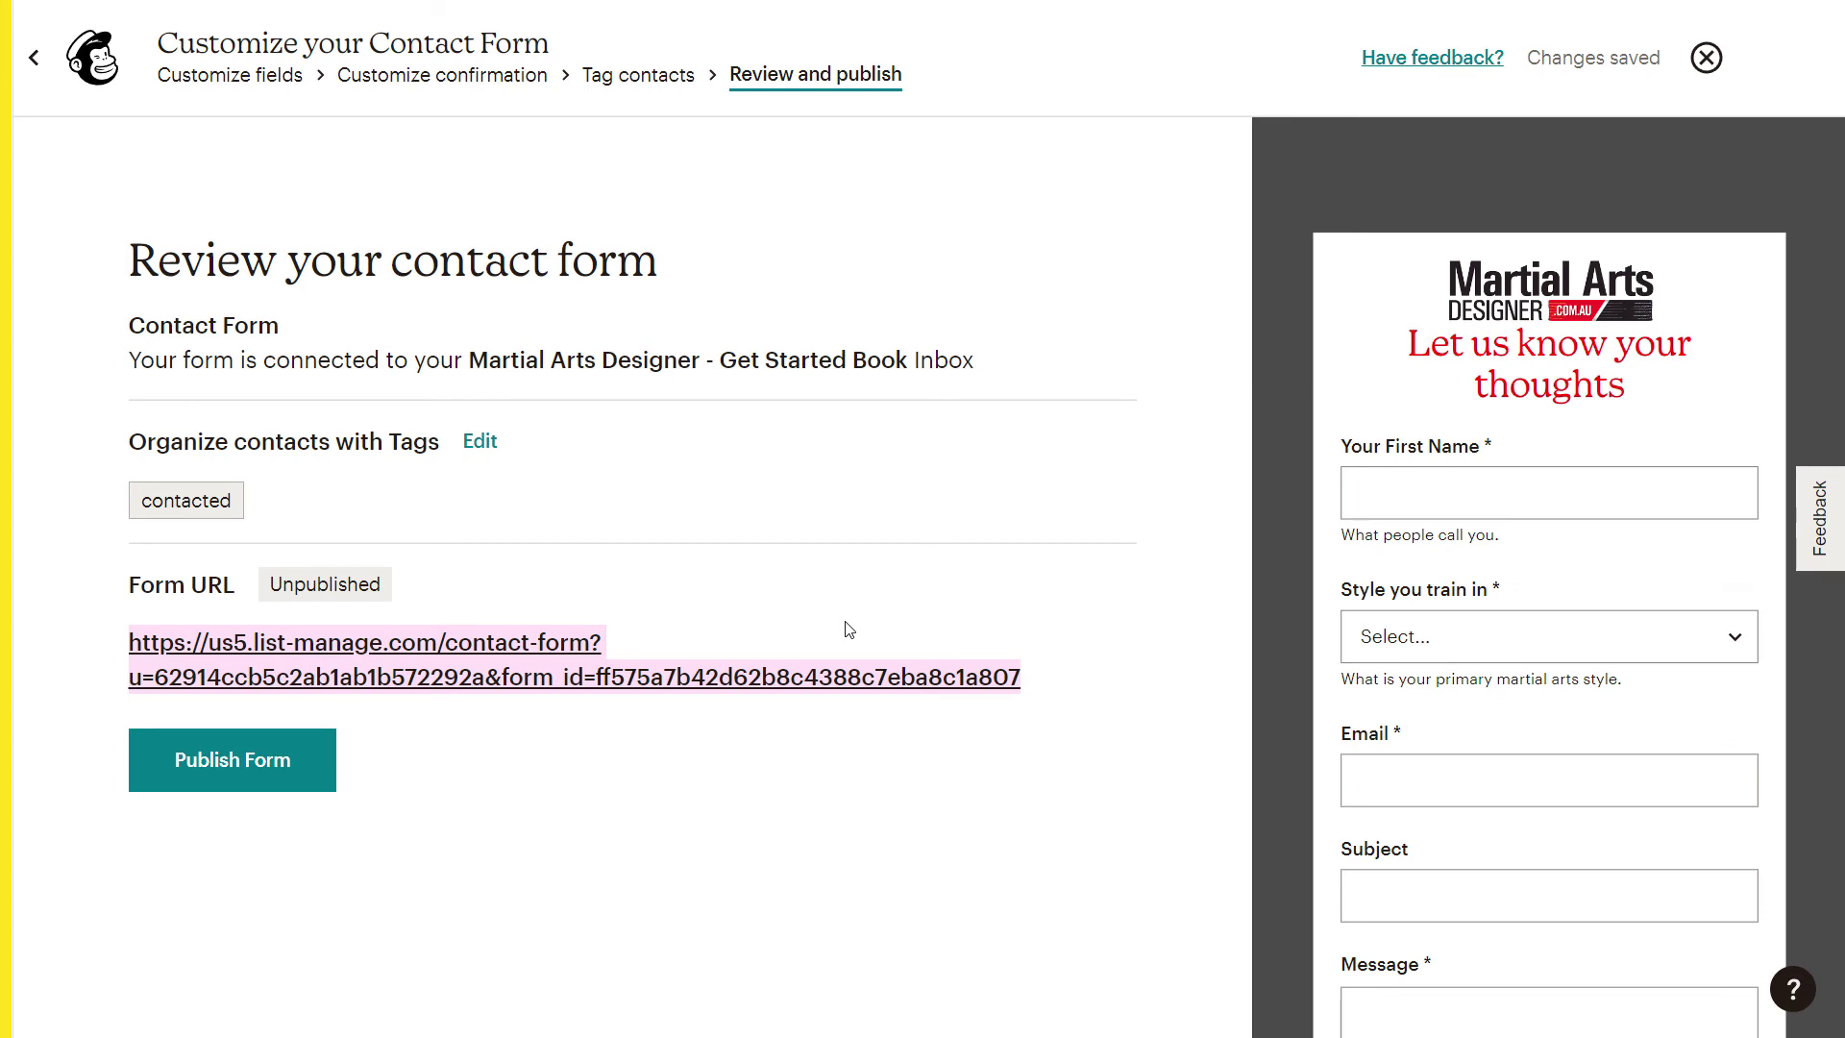
left_click(234, 765)
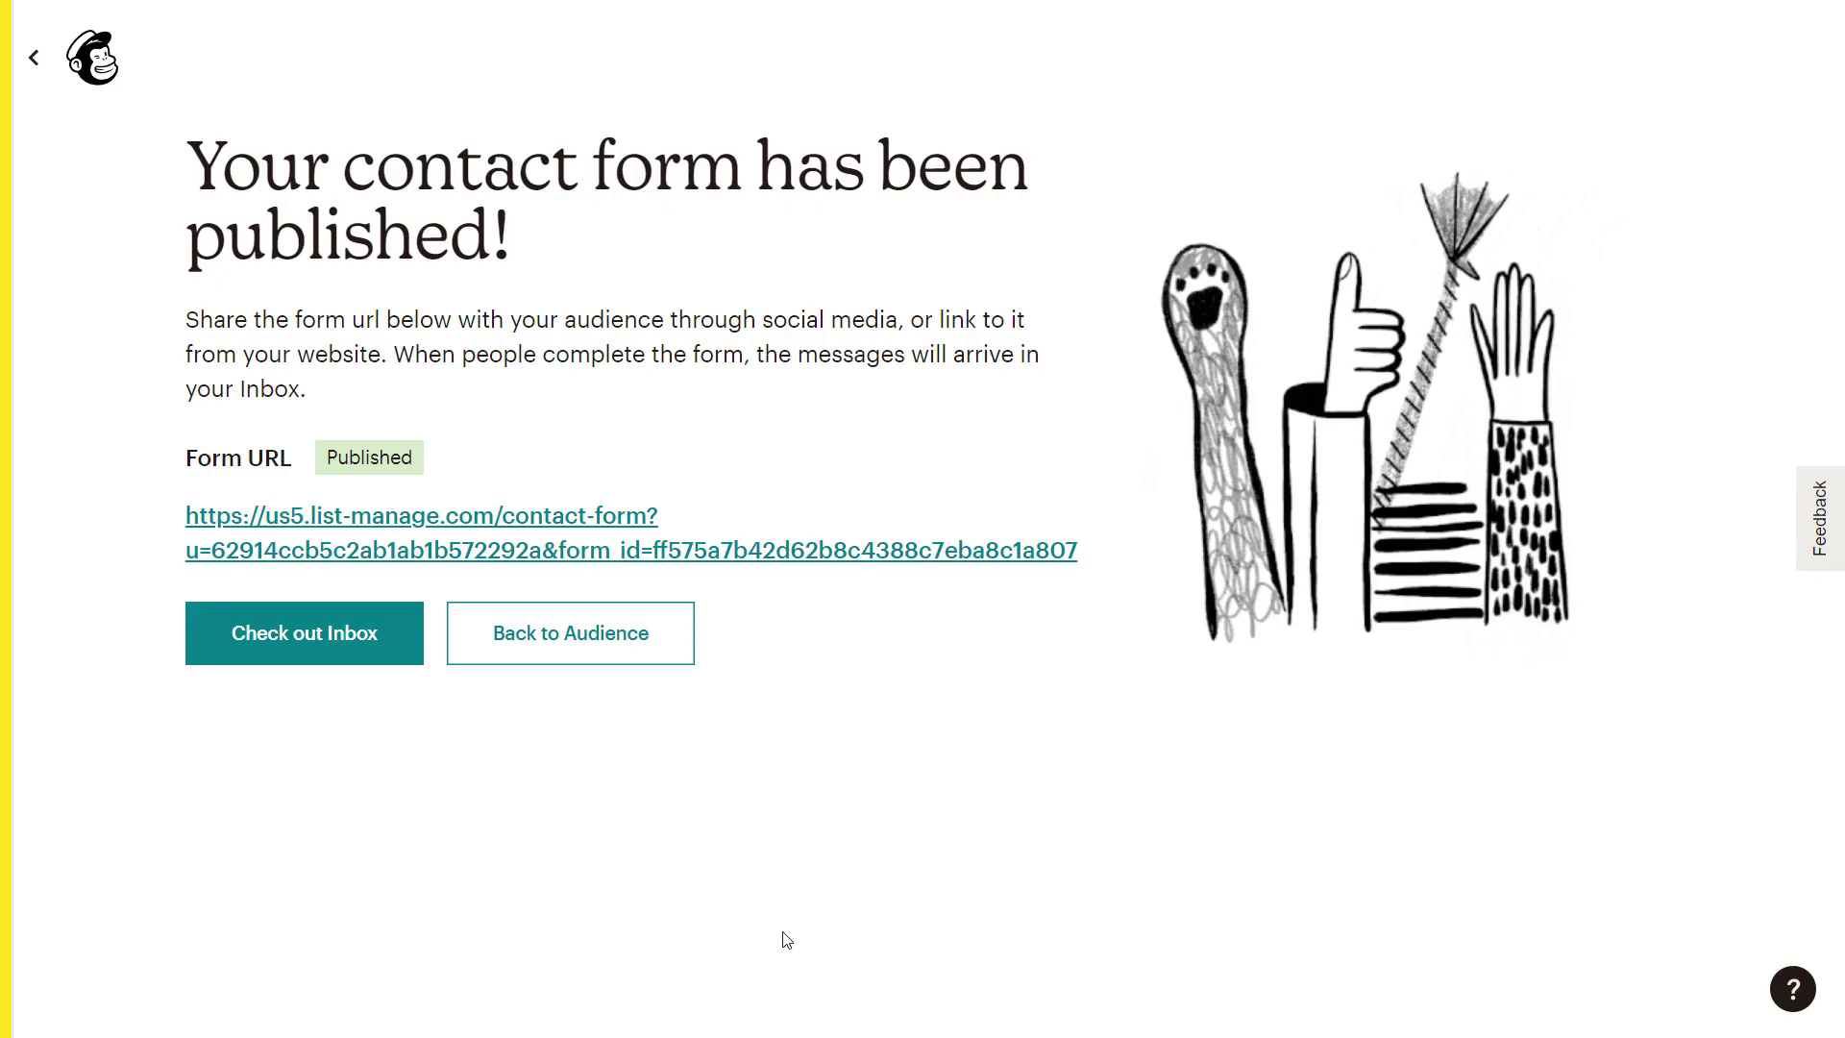
On the live form, enter a first name, Muay Thai as style, and the saved email.
left_click(345, 664)
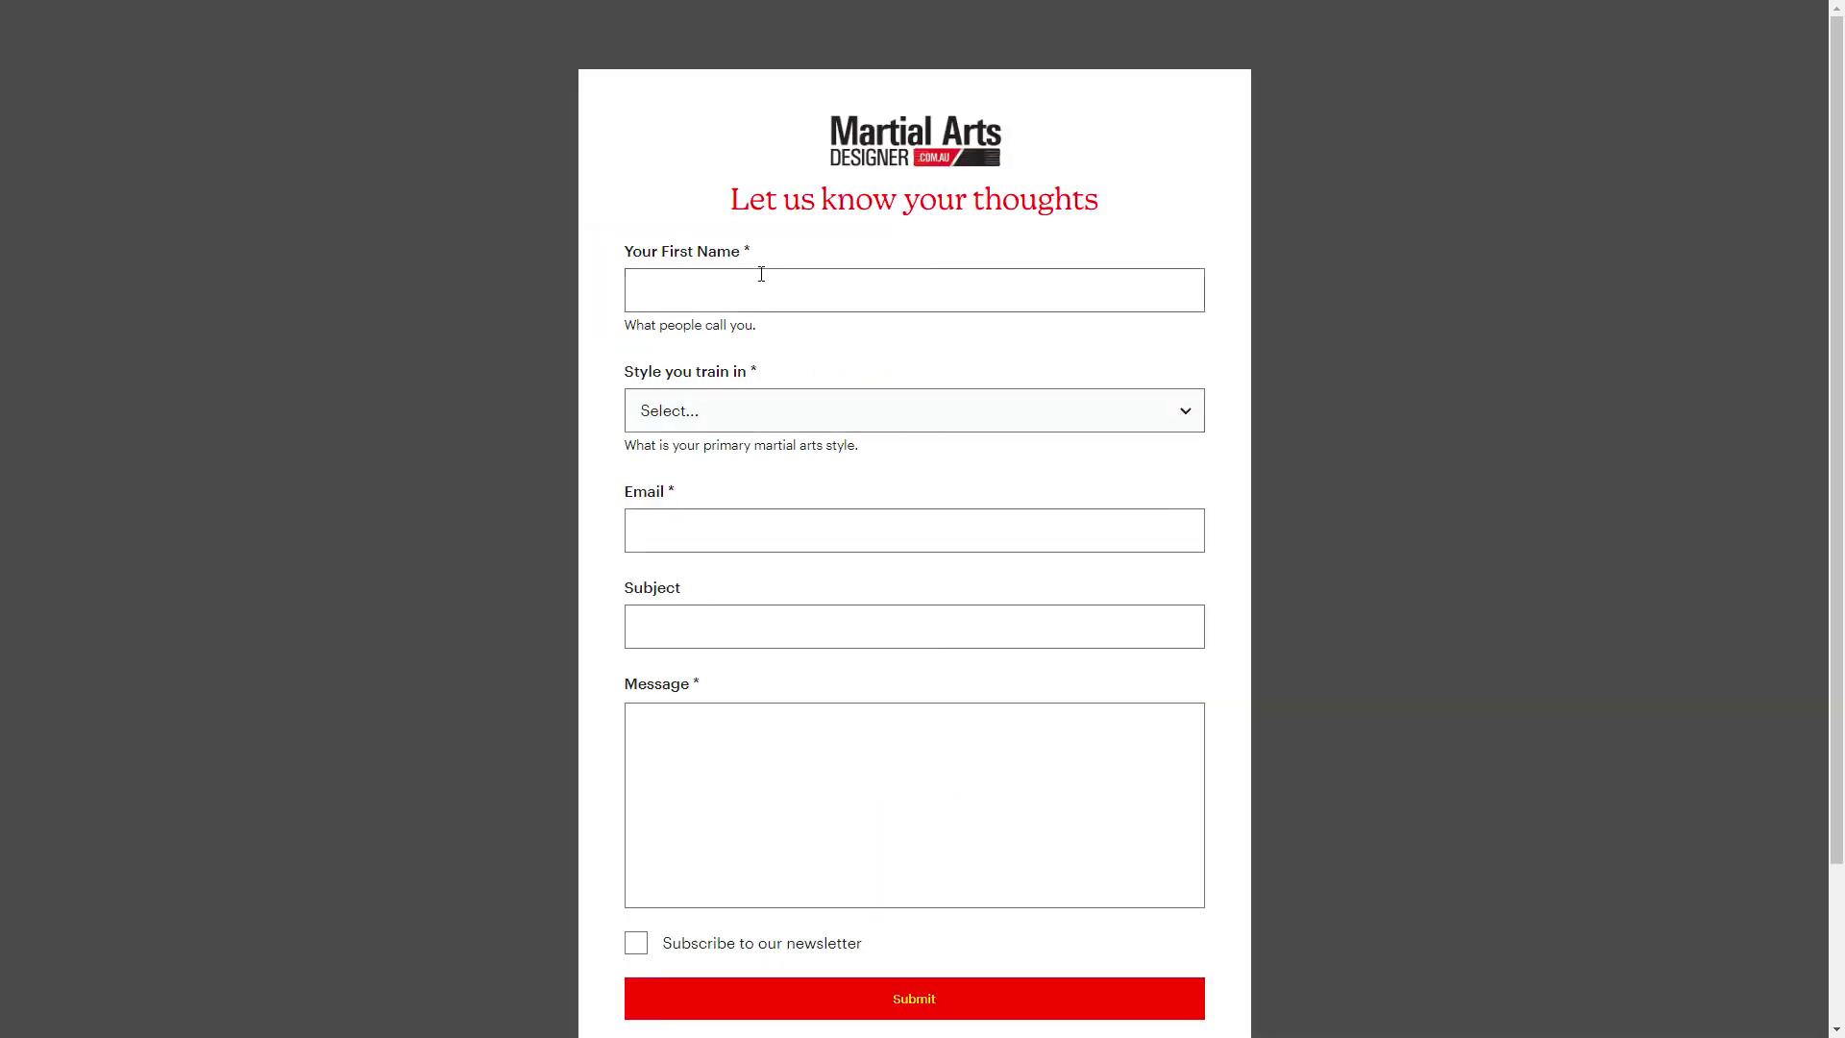
left_click(763, 290)
type("Wade")
left_click(882, 415)
left_click(696, 469)
left_click(705, 541)
type("w")
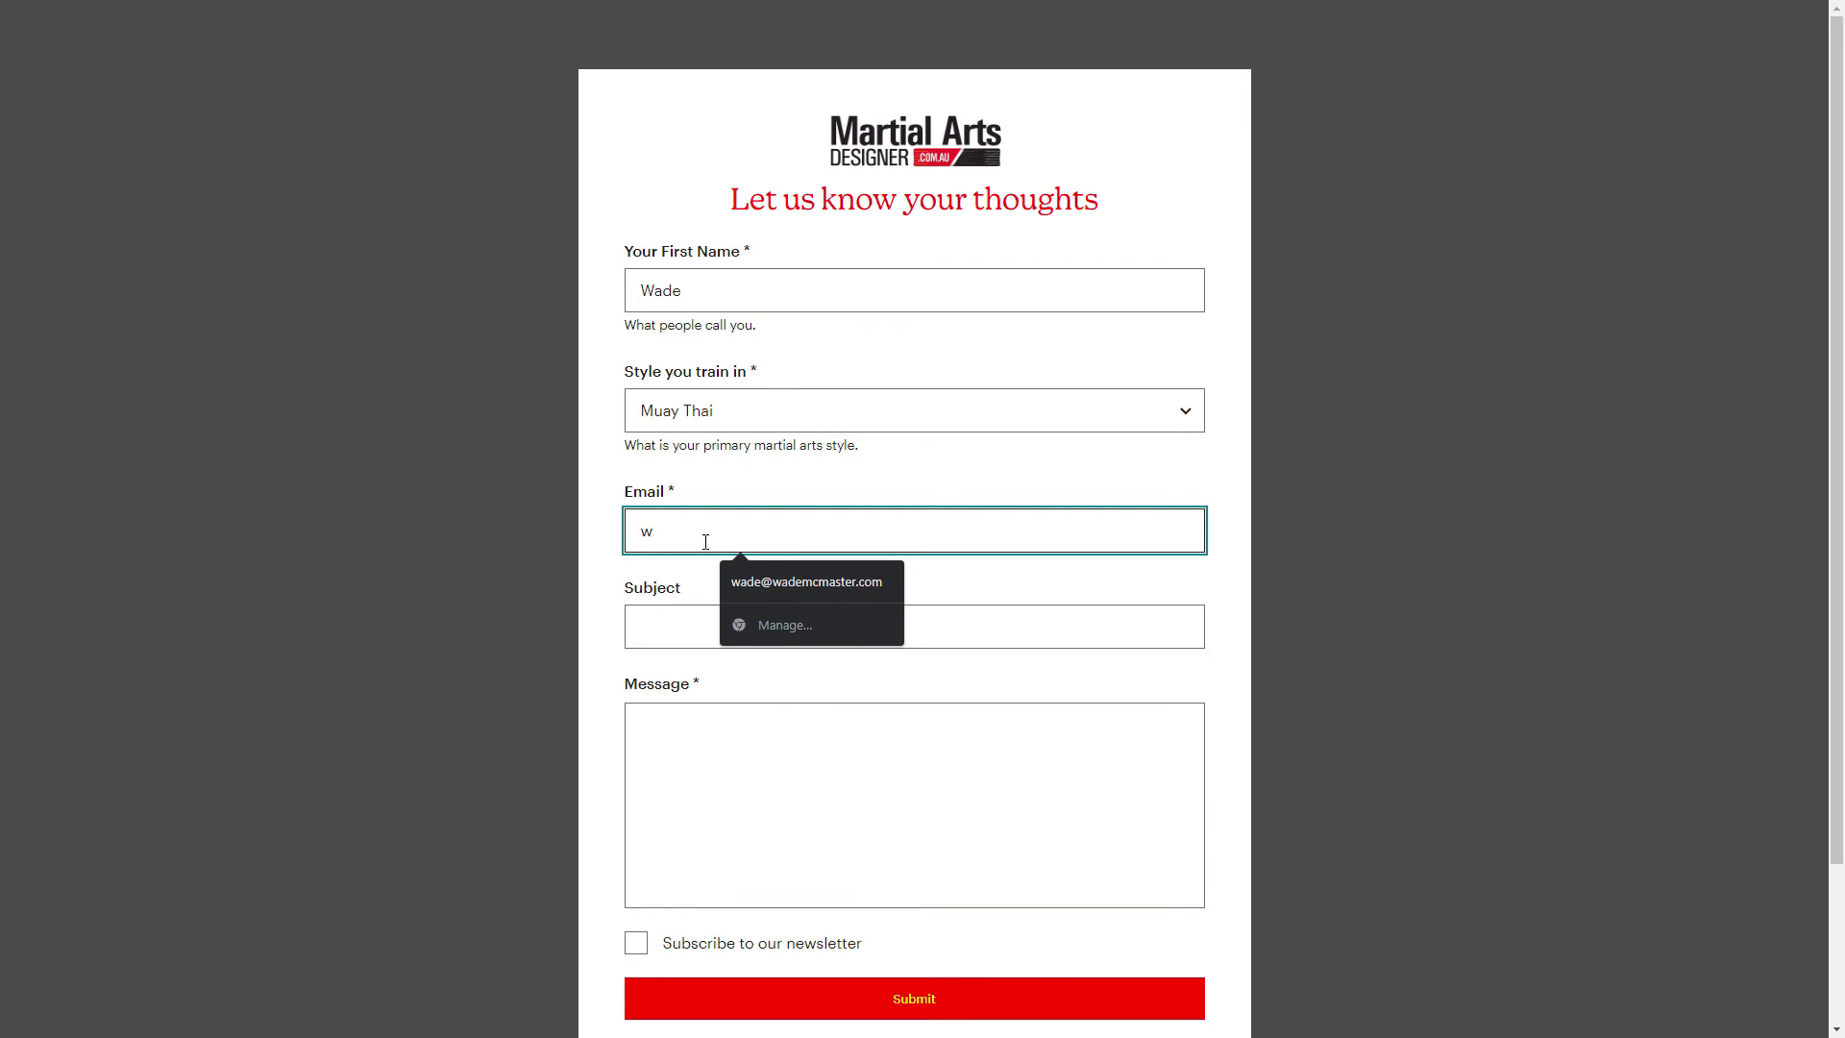
left_click(855, 580)
Enter subject 'Hello' and message 'Messager', opt in to the newsletter and submit.
left_click(797, 627)
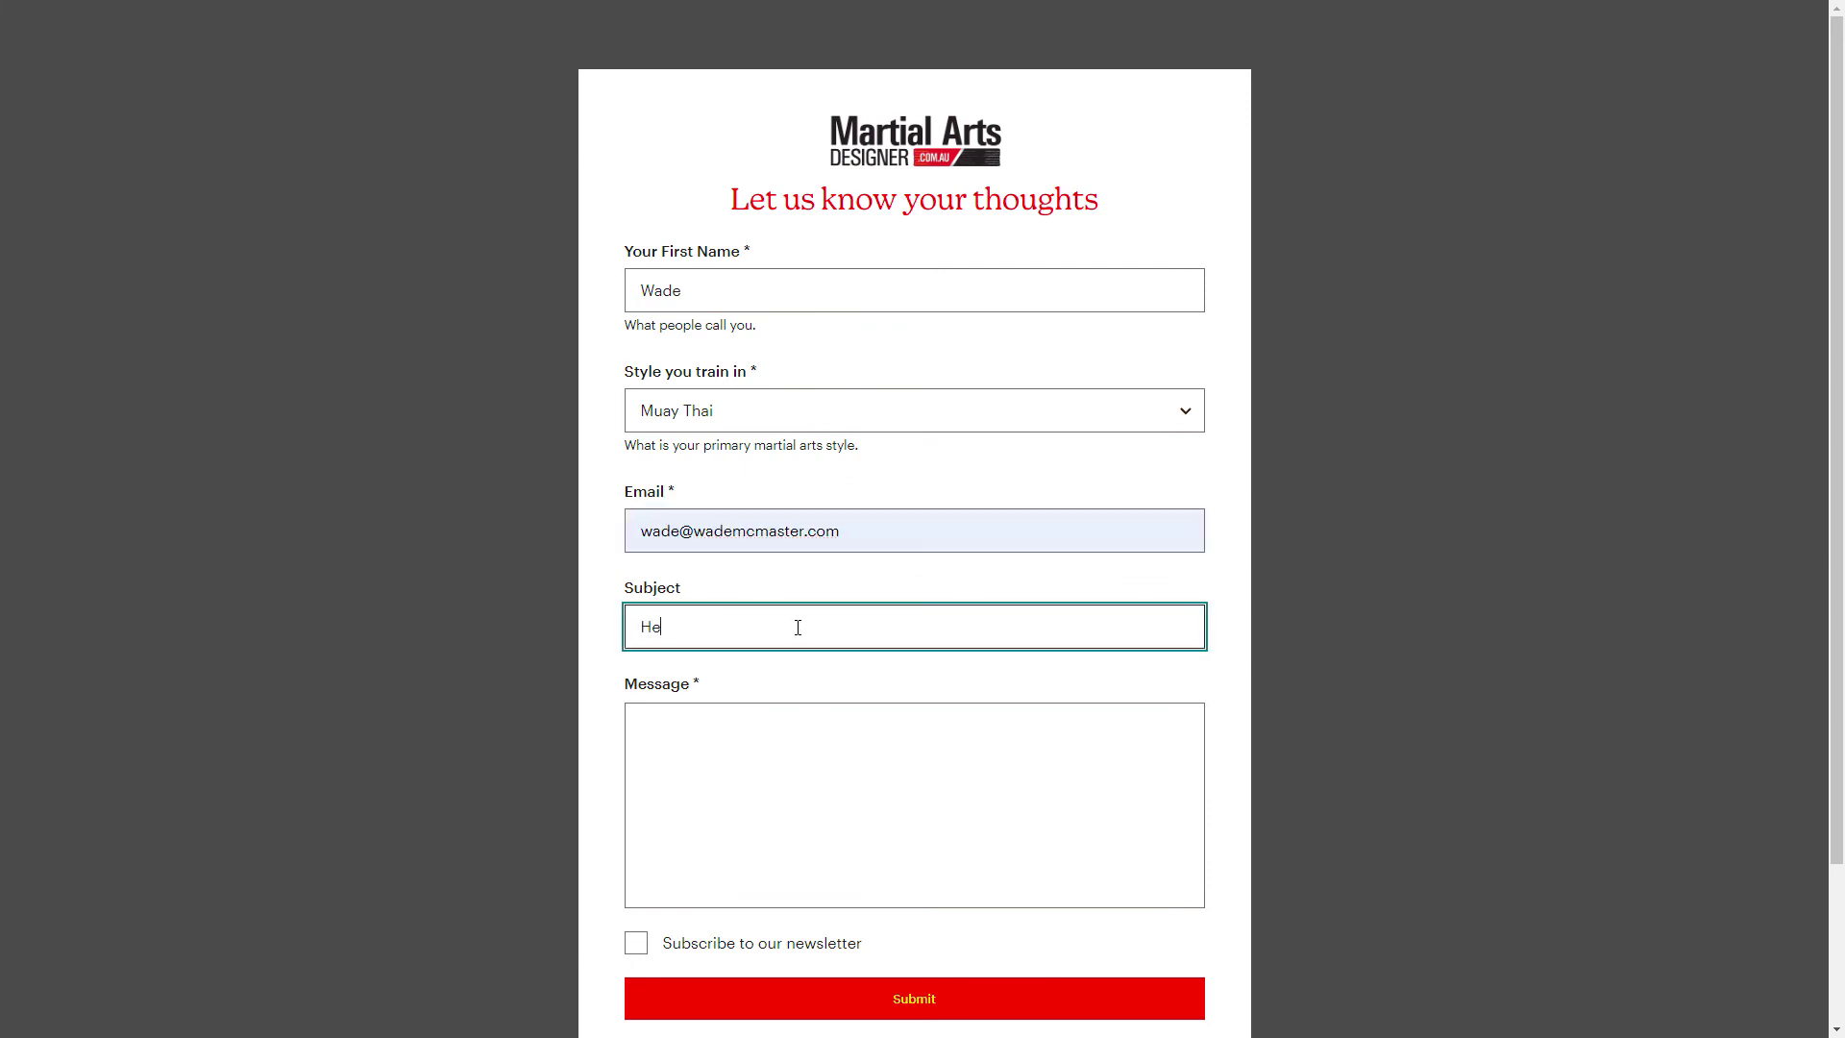
type("Hello")
key("Tab")
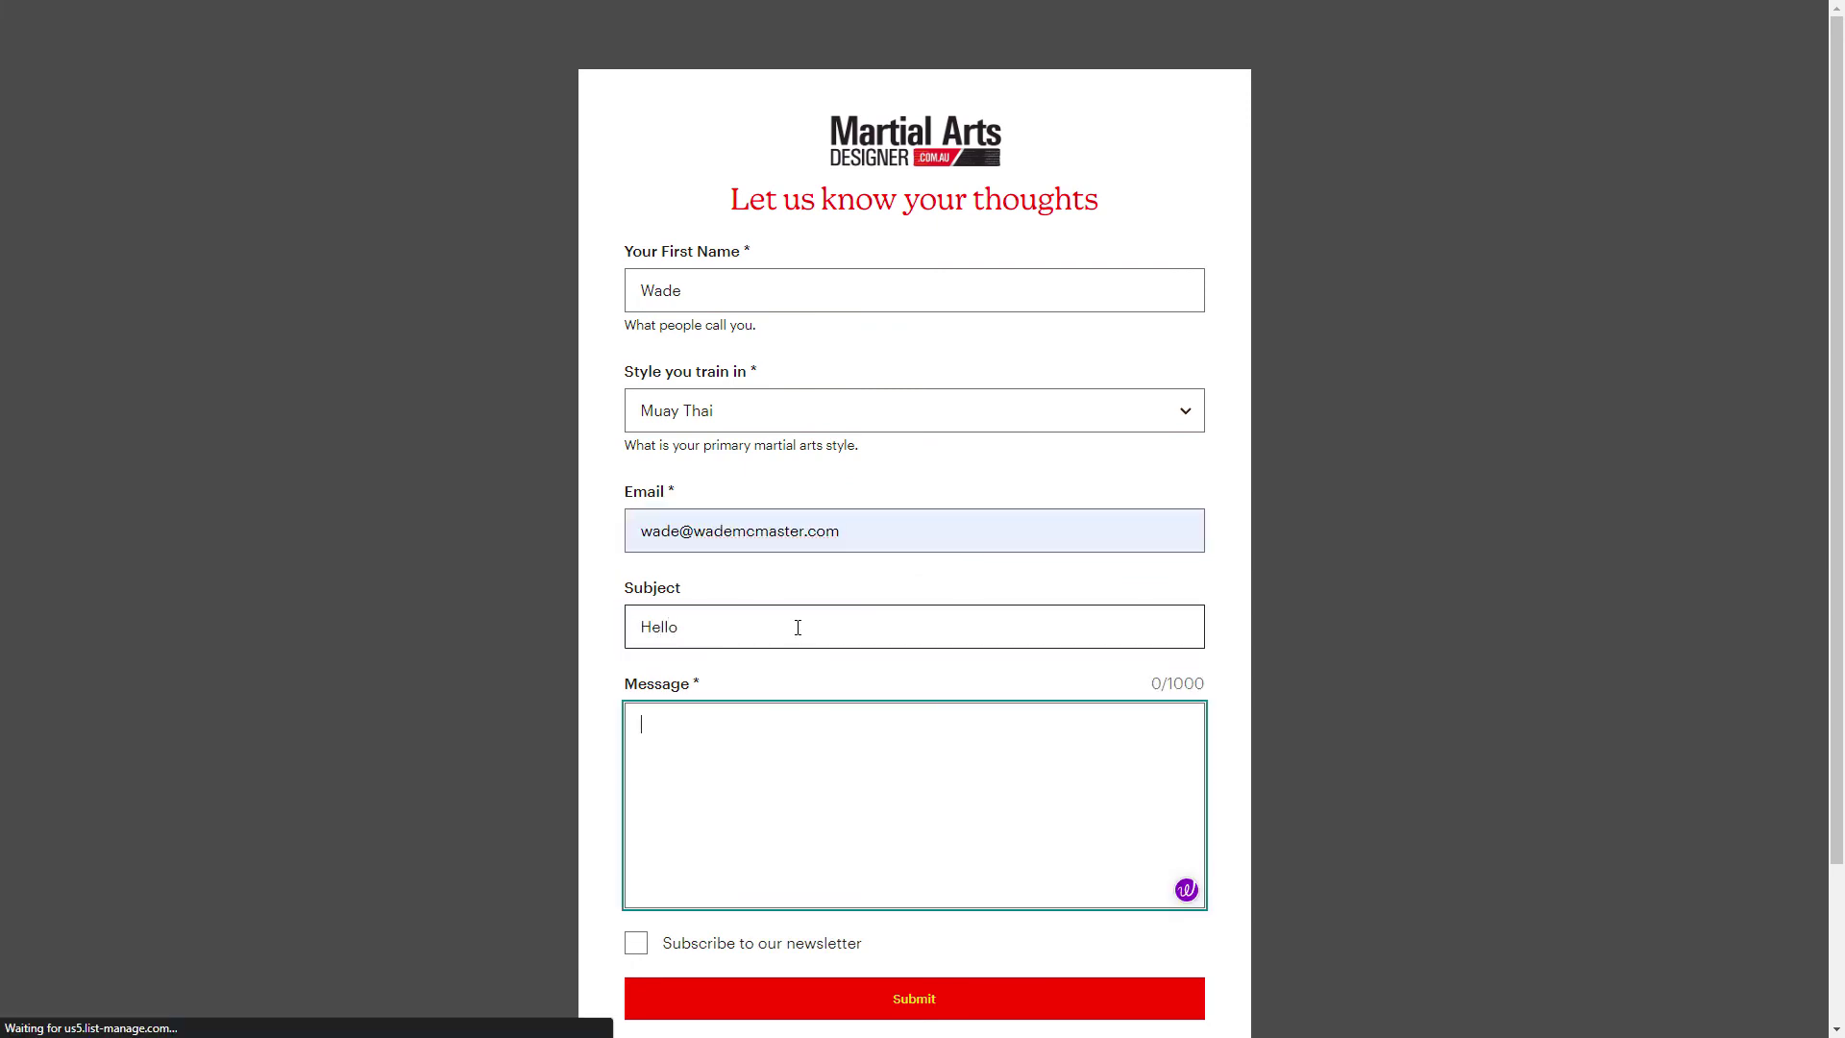
type("Messager!")
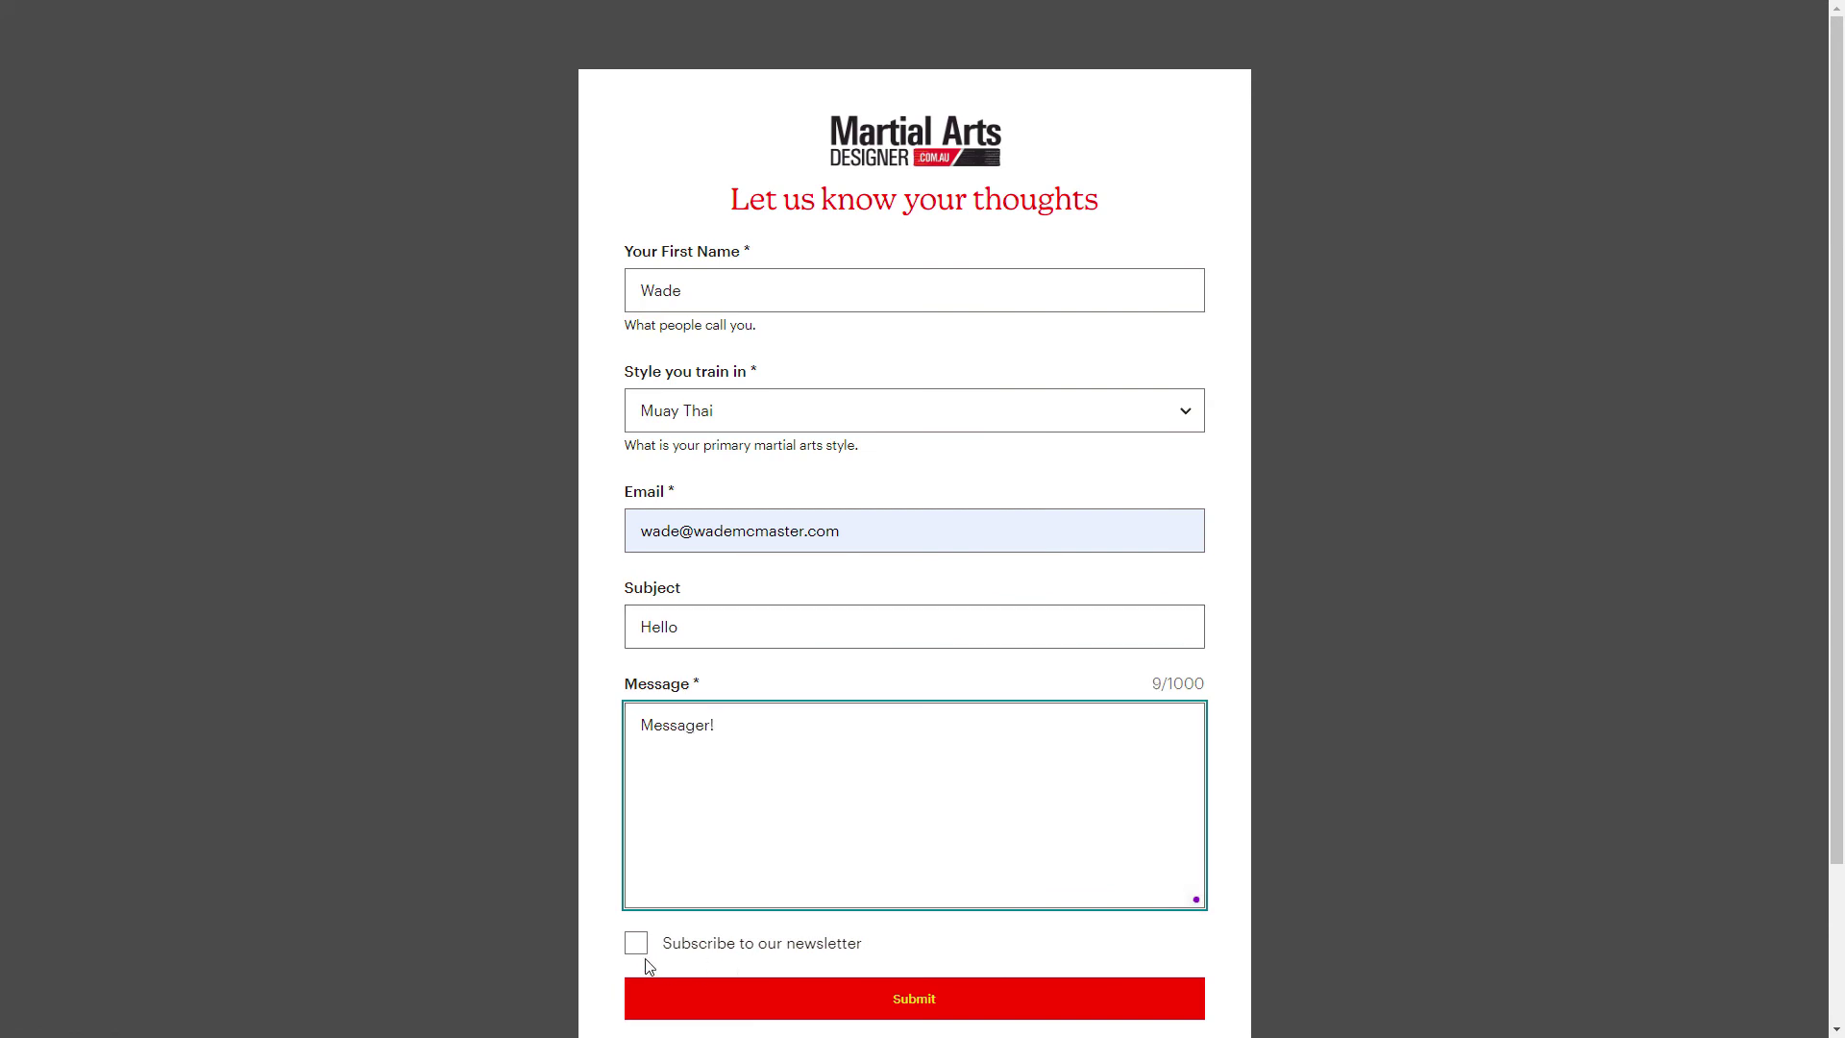
left_click(636, 942)
left_click(773, 1004)
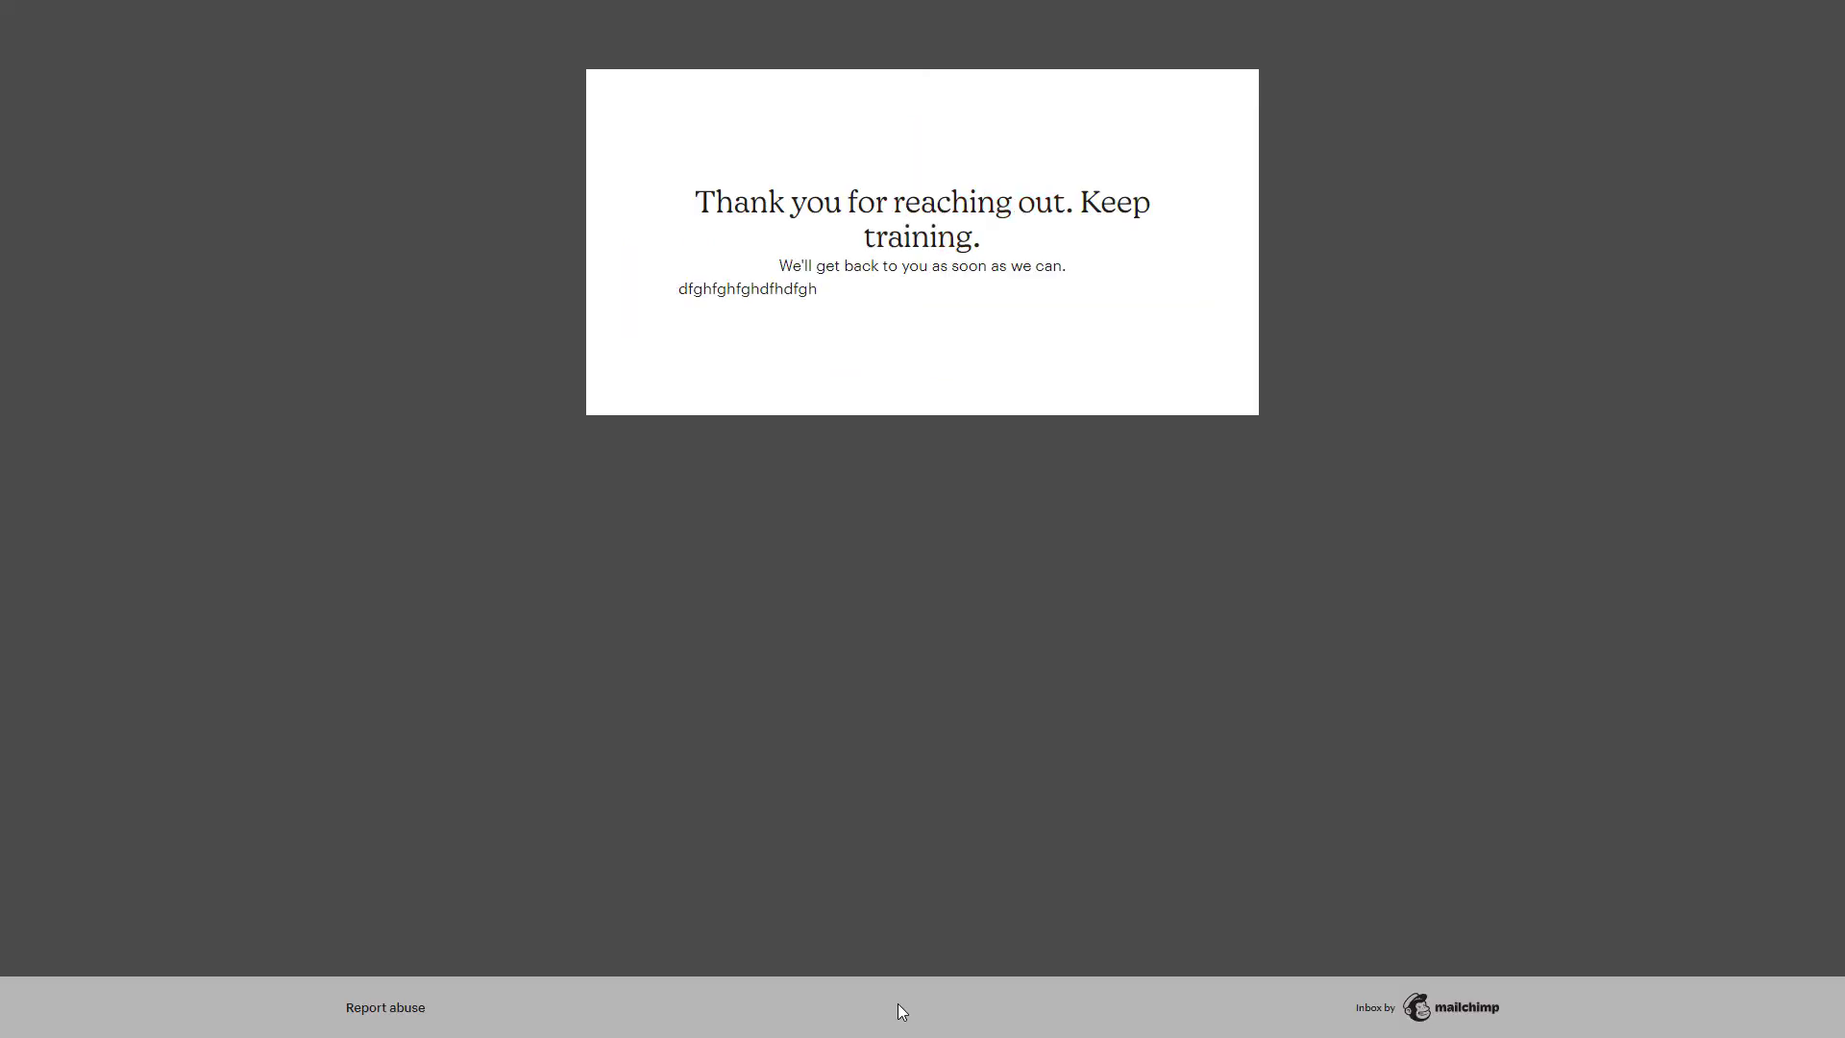
left_click_drag(819, 290, 680, 293)
left_click(910, 295)
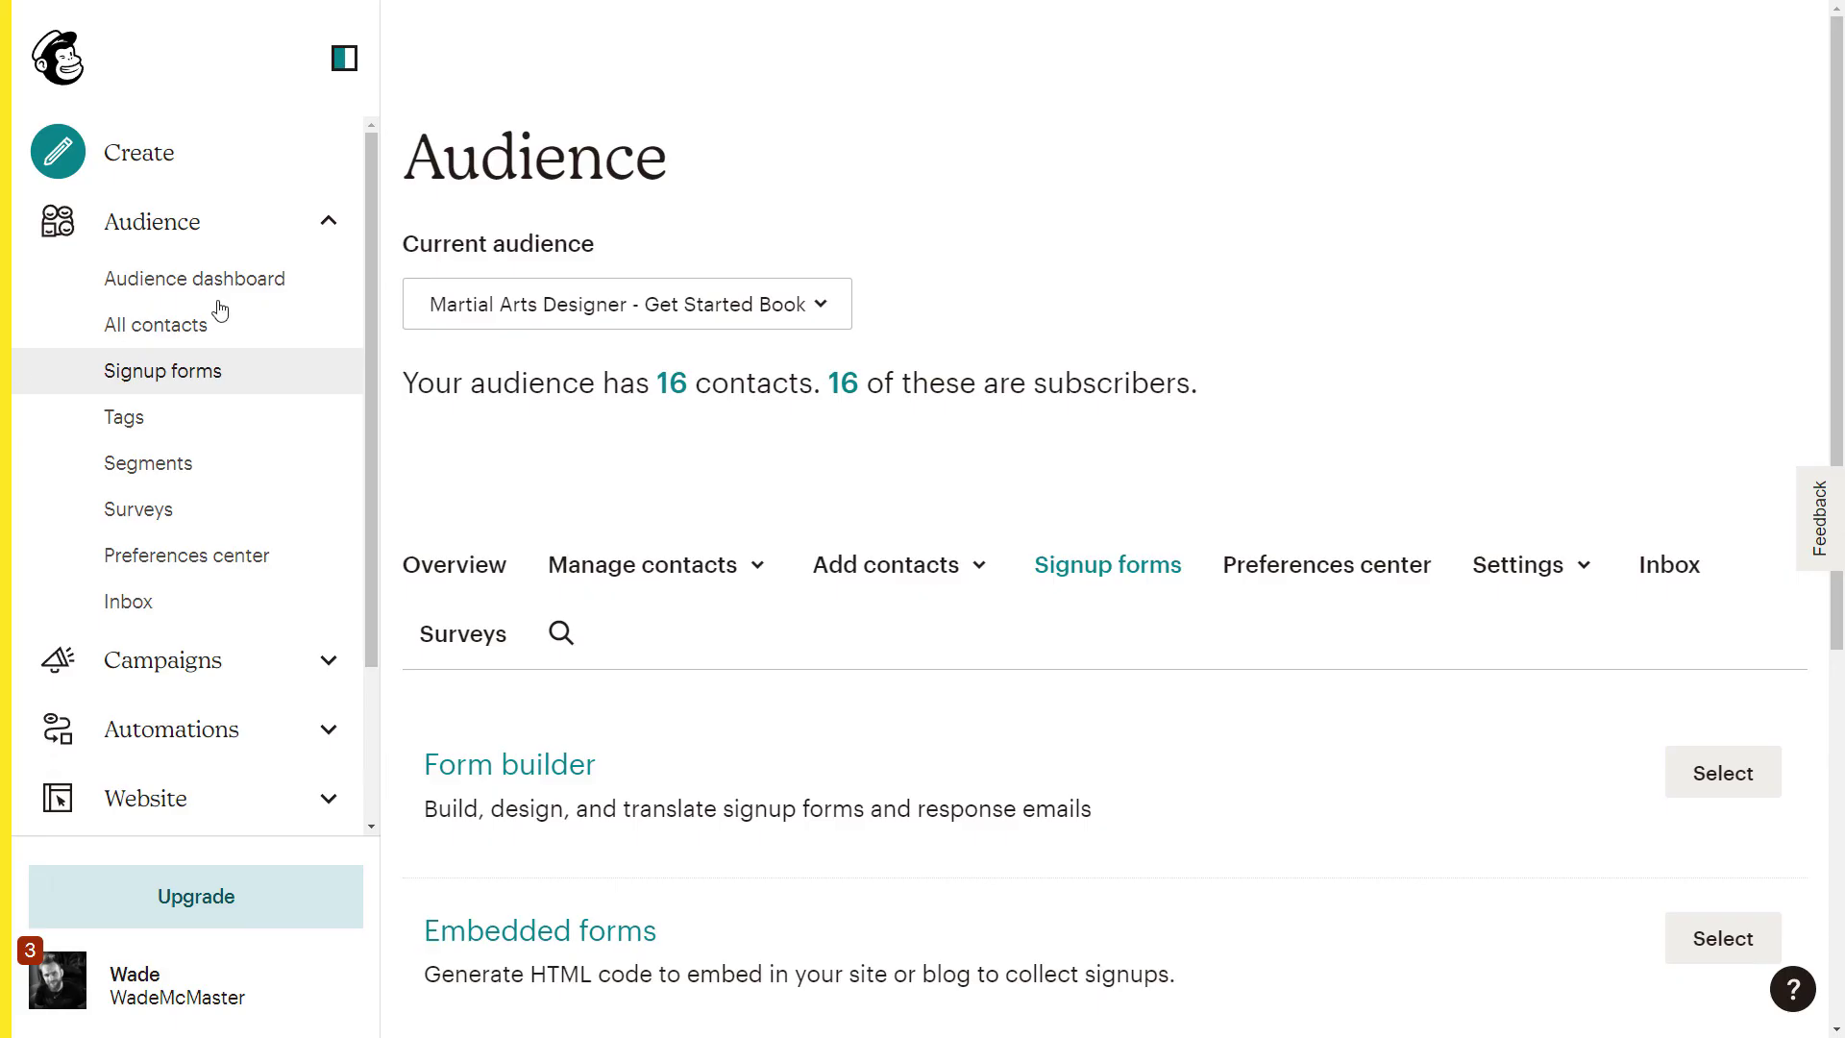
Open the Hello test message from the Audience Inbox to check its contacted tag.
left_click(142, 226)
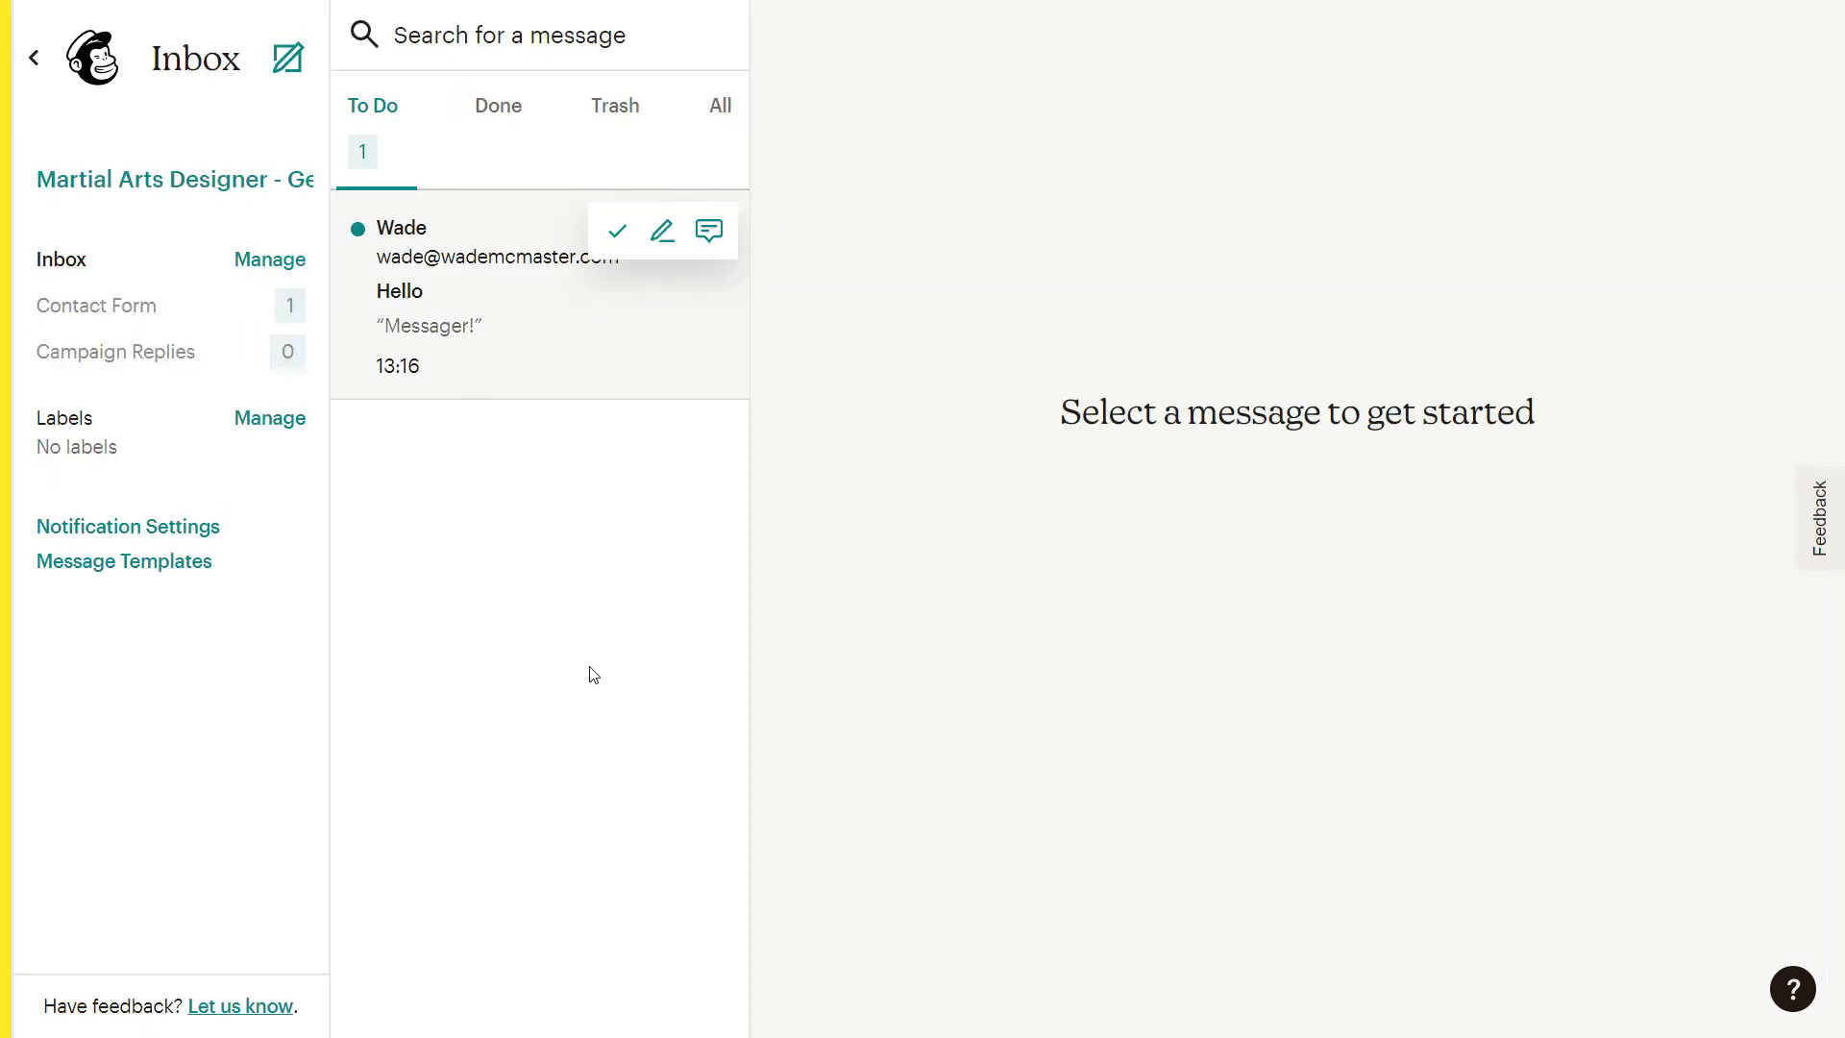
left_click(512, 338)
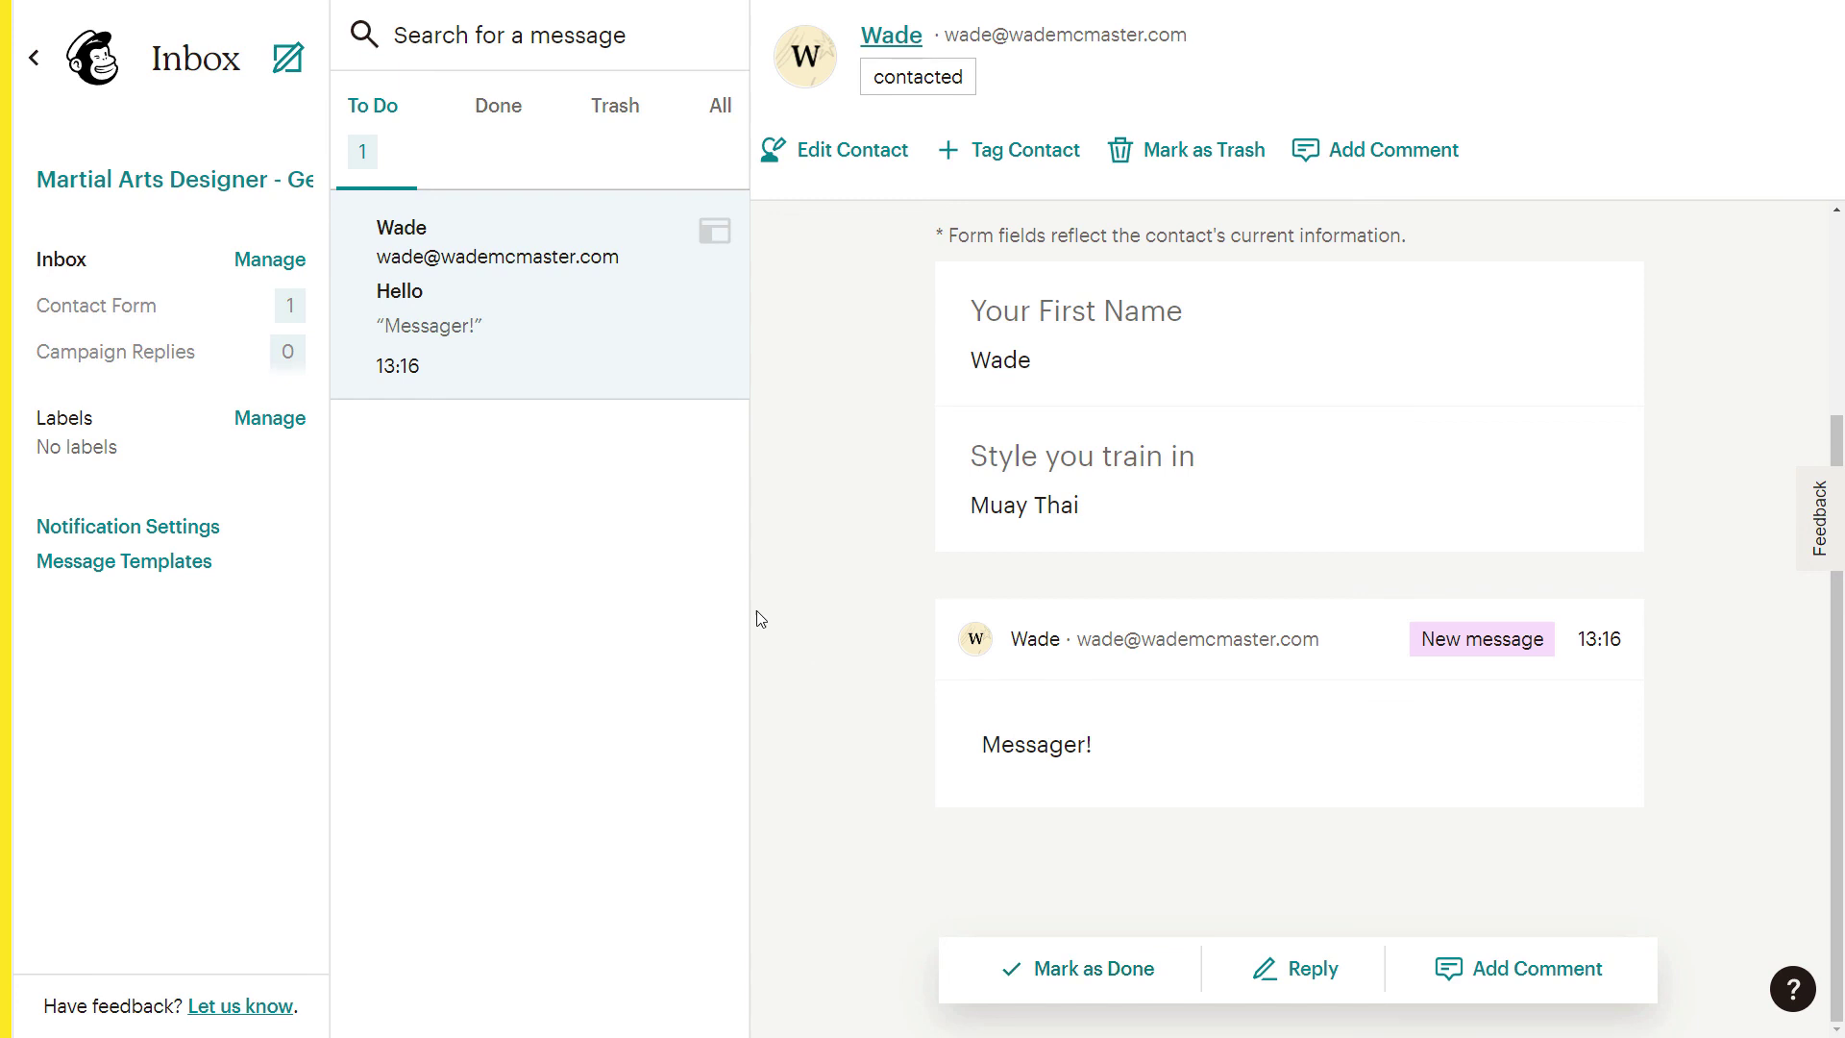
Open Notification Settings from the Inbox sidebar.
left_click(175, 541)
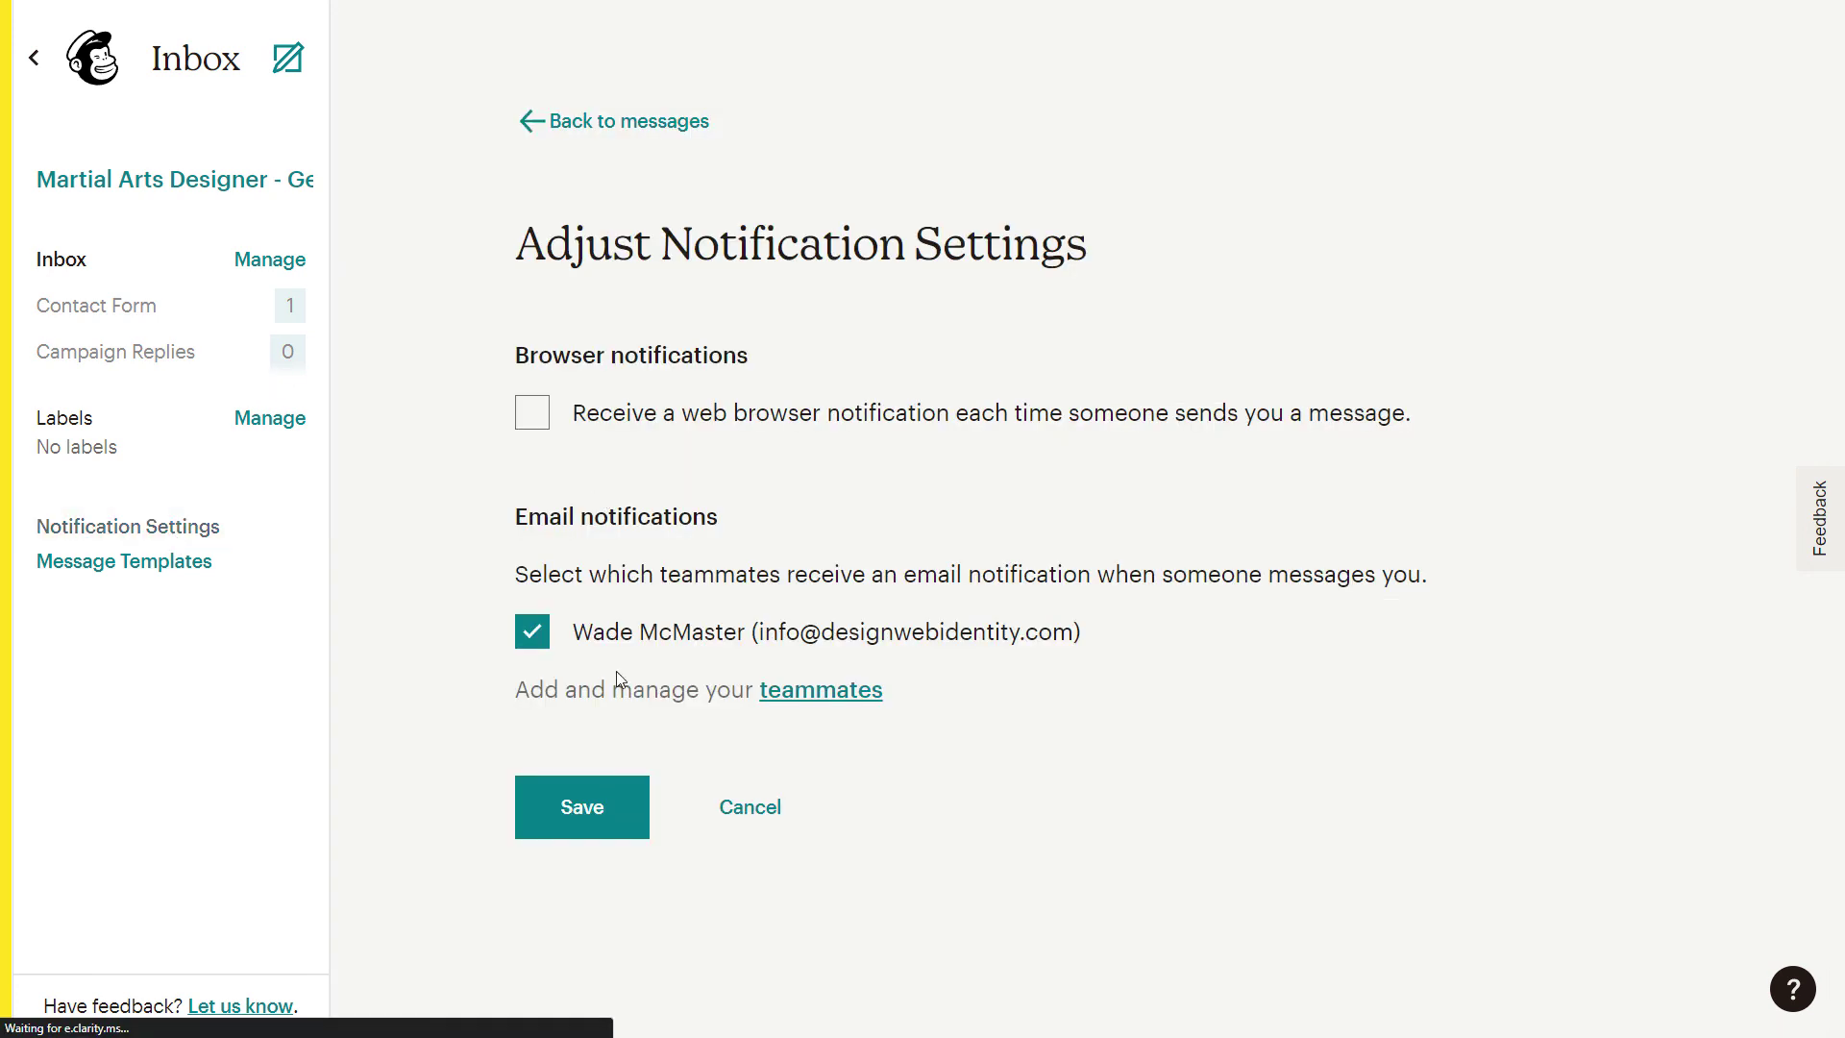